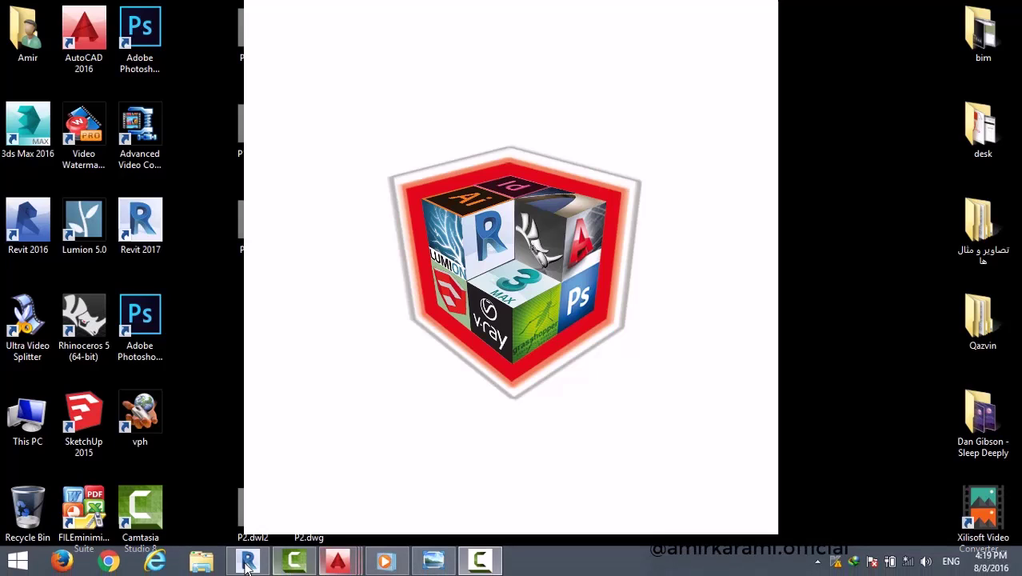
# - Restore the Workshop-Qazvin Revit window from the taskbar to show plan BA2-435
pyautogui.click(246, 563)
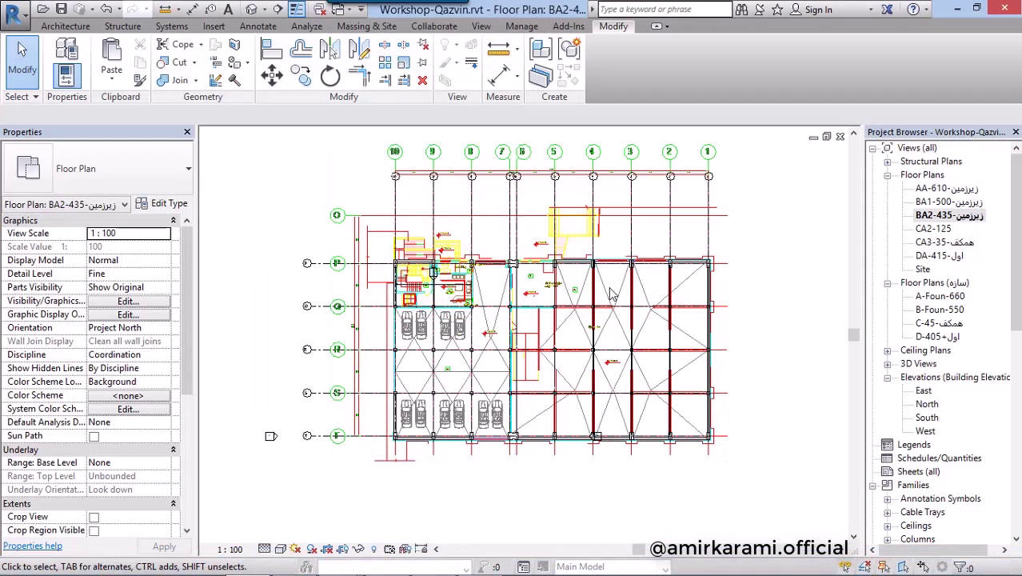
pyautogui.click(251, 8)
pyautogui.moveTo(678, 376)
pyautogui.keyDown('shift'); pyautogui.mouseDown(button='middle')
pyautogui.moveTo(719, 397)
pyautogui.moveTo(675, 450)
pyautogui.moveTo(663, 347)
pyautogui.mouseUp(button='middle'); pyautogui.keyUp('shift')
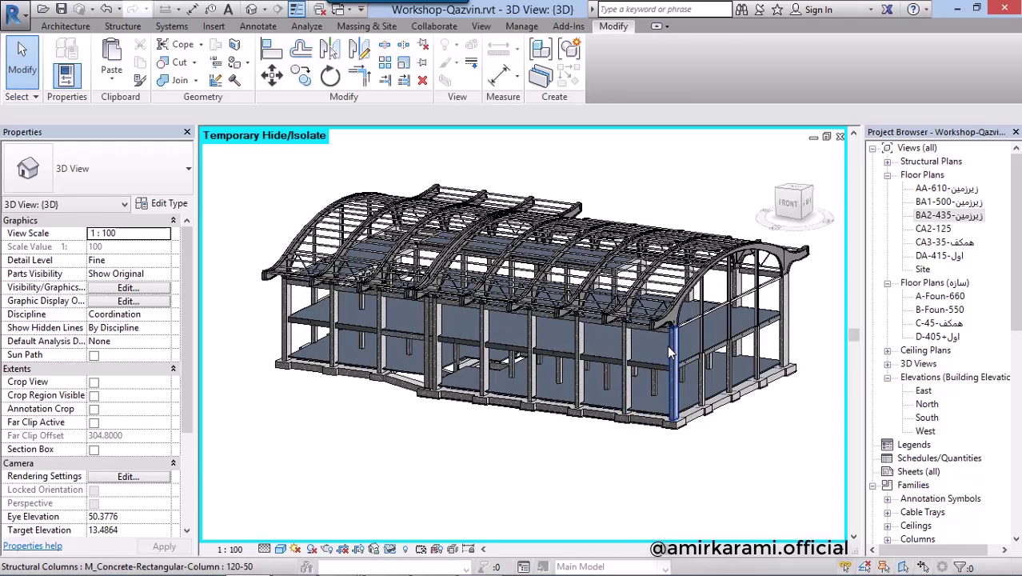
pyautogui.doubleClick(959, 220)
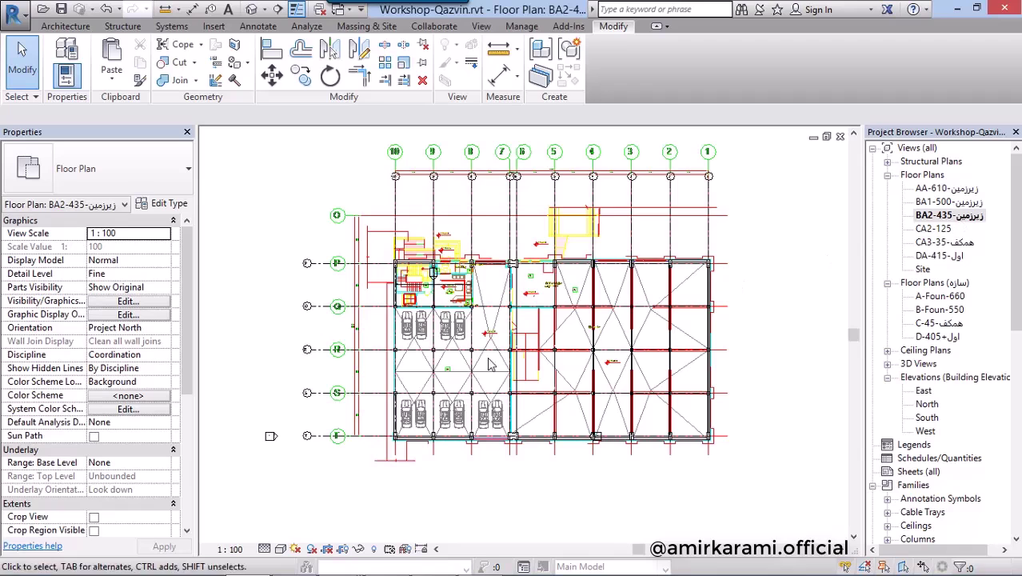
pyautogui.scroll(5, 588, 270)
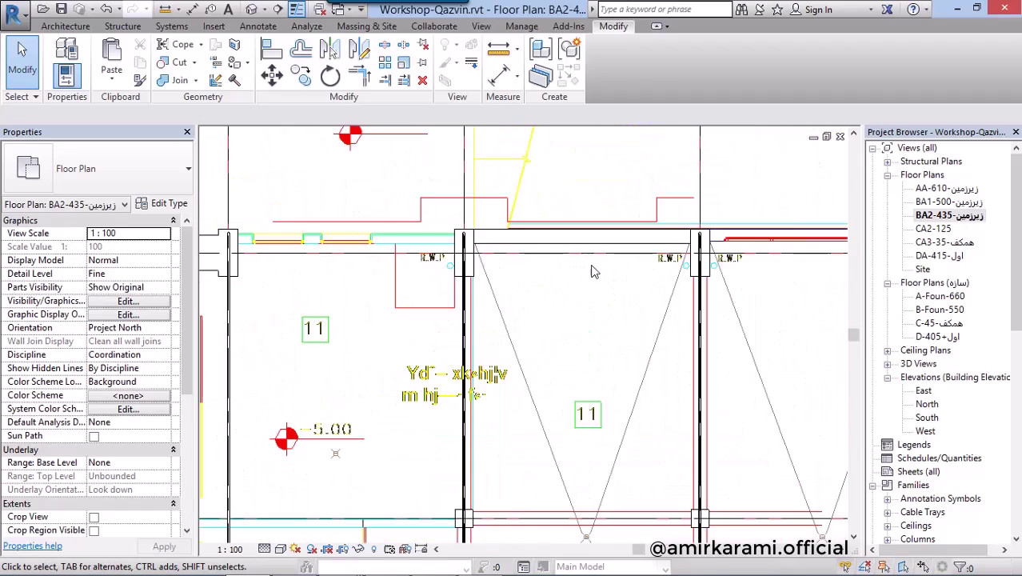
pyautogui.scroll(2, 529, 301)
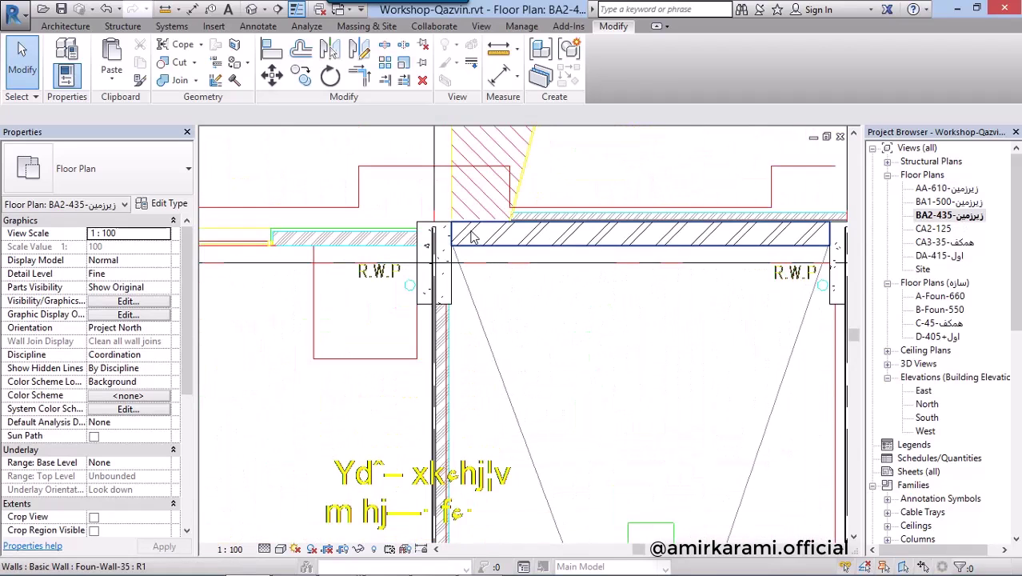
pyautogui.scroll(3, 332, 220)
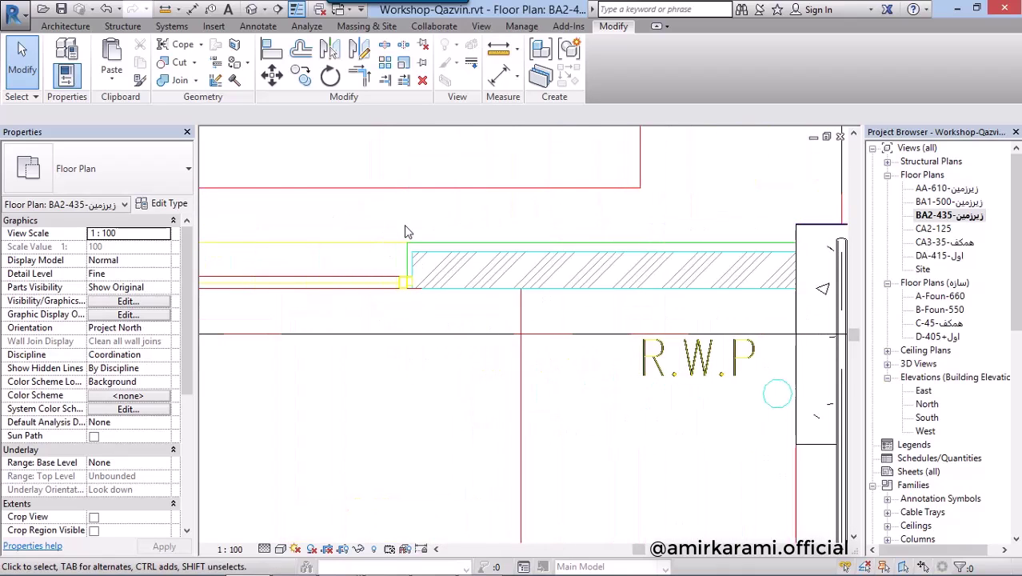
pyautogui.press('m')
pyautogui.press('e')
pyautogui.click(440, 285)
pyautogui.scroll(2, 472, 250)
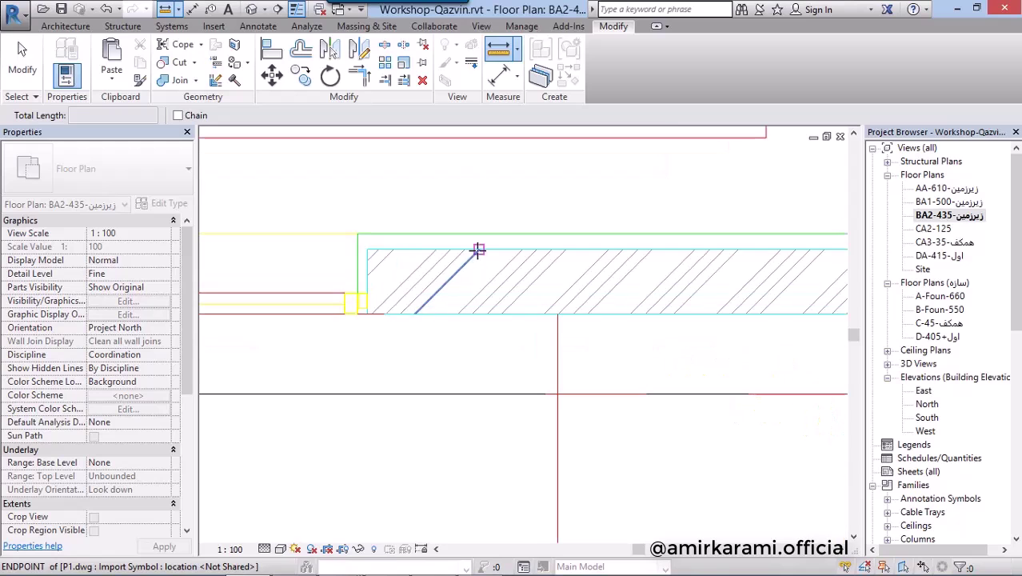
pyautogui.click(478, 313)
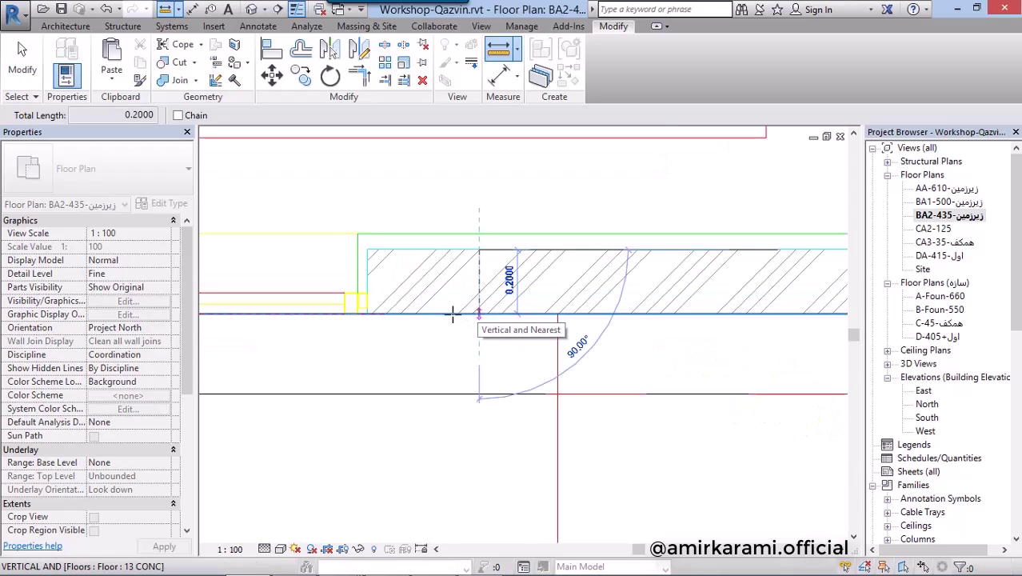
pyautogui.scroll(-3, 452, 314)
pyautogui.scroll(-2, 559, 336)
pyautogui.press('Escape')
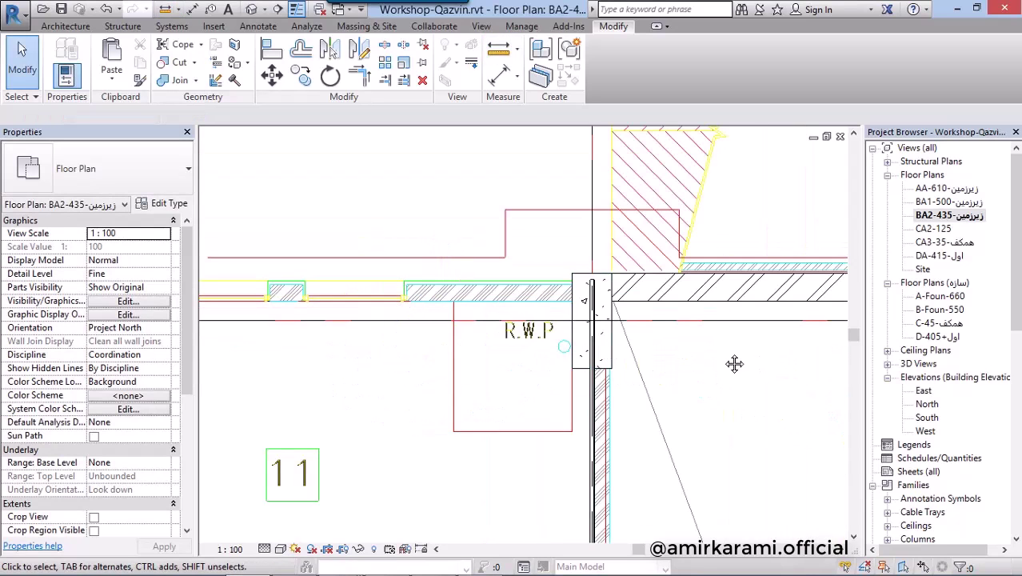
pyautogui.scroll(-2, 713, 347)
pyautogui.scroll(3, 577, 299)
pyautogui.scroll(2, 577, 299)
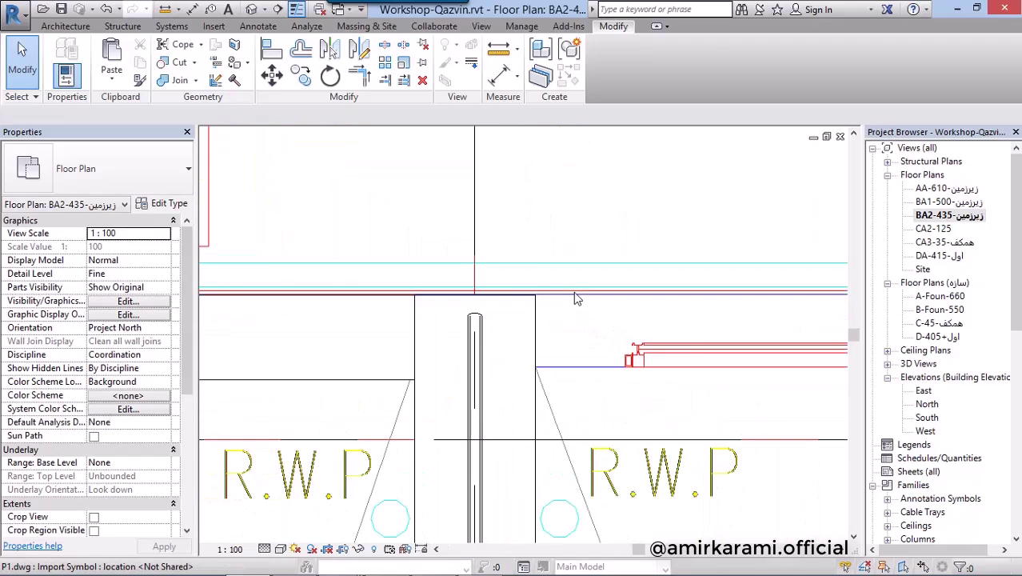
pyautogui.press('Return')
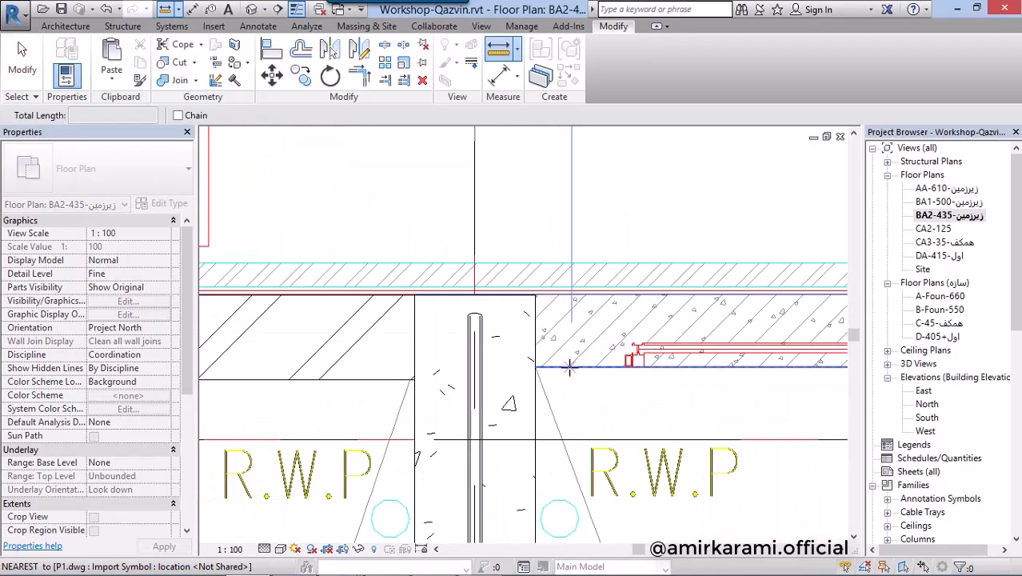
pyautogui.click(571, 366)
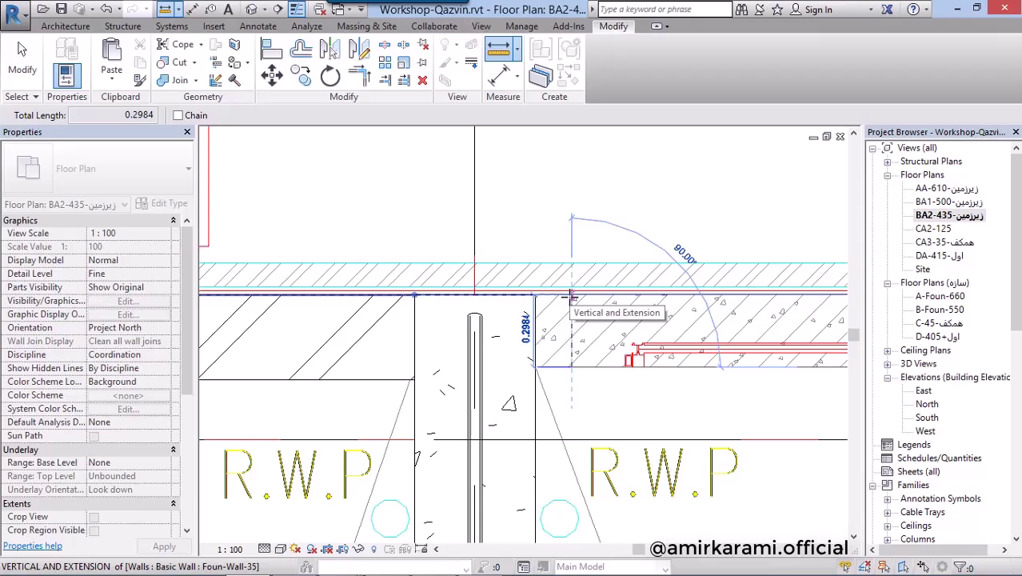
pyautogui.scroll(1, 570, 296)
pyautogui.press('Escape')
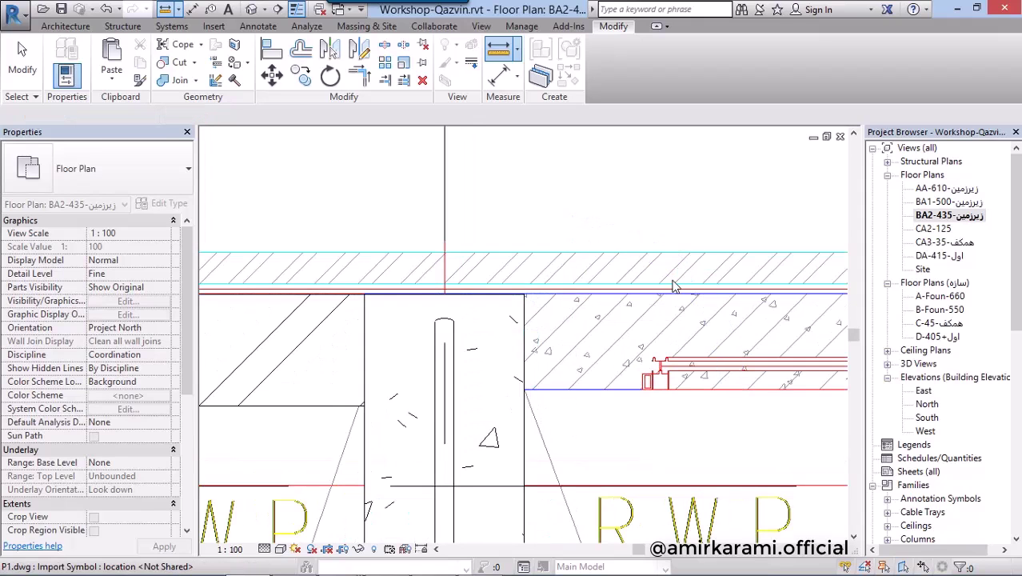
pyautogui.scroll(-5, 672, 221)
pyautogui.moveTo(645, 228)
pyautogui.mouseDown(button='middle')
pyautogui.moveTo(601, 239)
pyautogui.moveTo(616, 367)
pyautogui.mouseUp(button='middle')
pyautogui.scroll(-1, 601, 240)
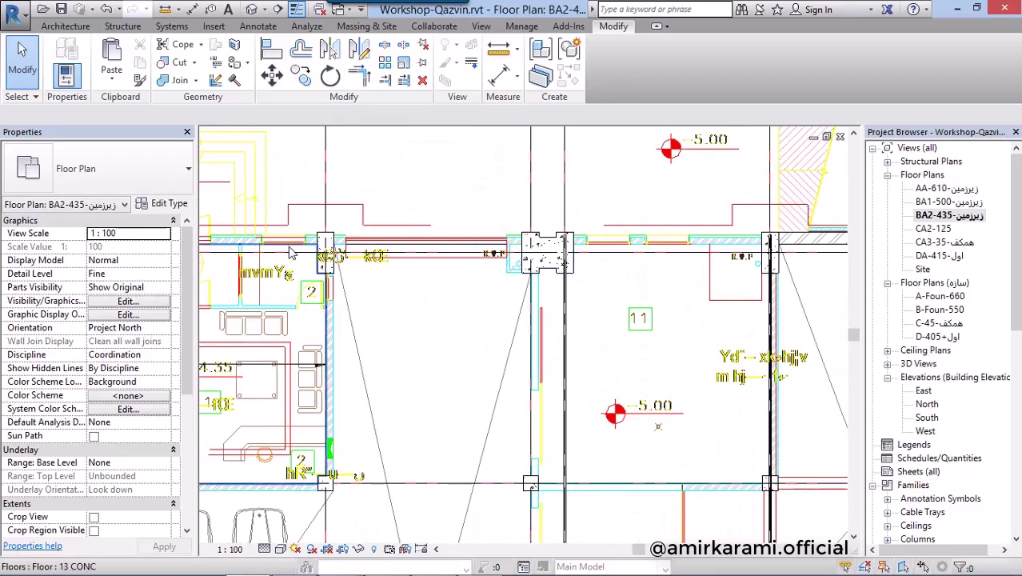
pyautogui.scroll(3, 456, 334)
pyautogui.scroll(2, 580, 280)
pyautogui.scroll(2, 581, 279)
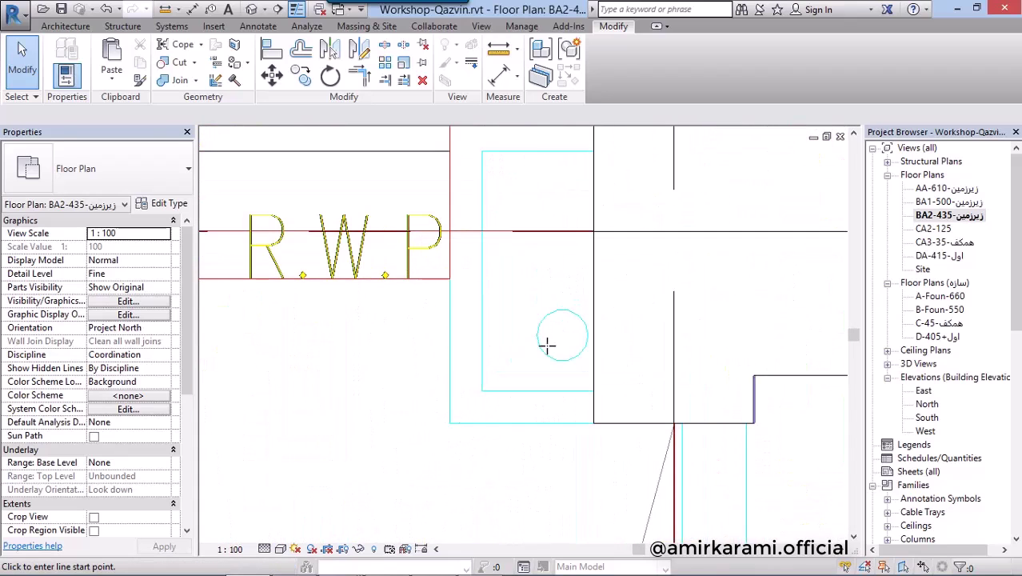
pyautogui.press('Return')
pyautogui.click(483, 328)
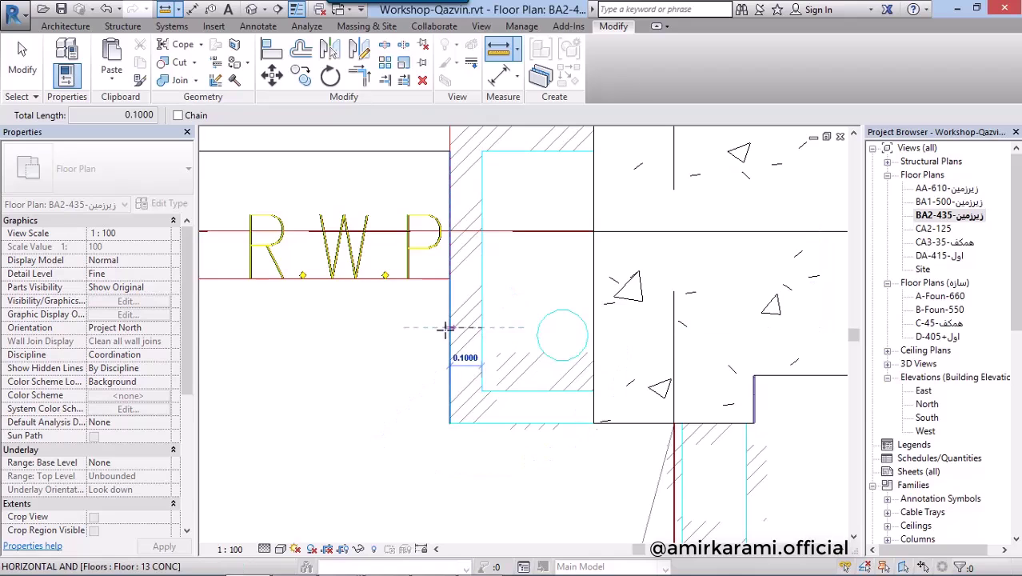
pyautogui.press('Escape')
pyautogui.press('Escape')
pyautogui.scroll(-2, 450, 329)
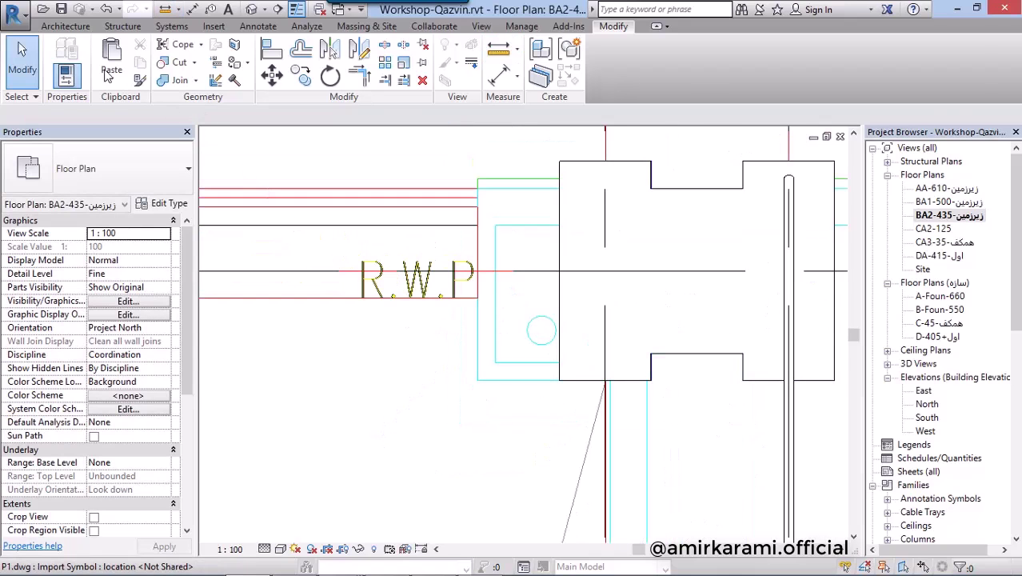
pyautogui.click(65, 25)
# - Start the Wall tool and duplicate the Foun-Wall-35 type as 'conc 30'
pyautogui.click(70, 53)
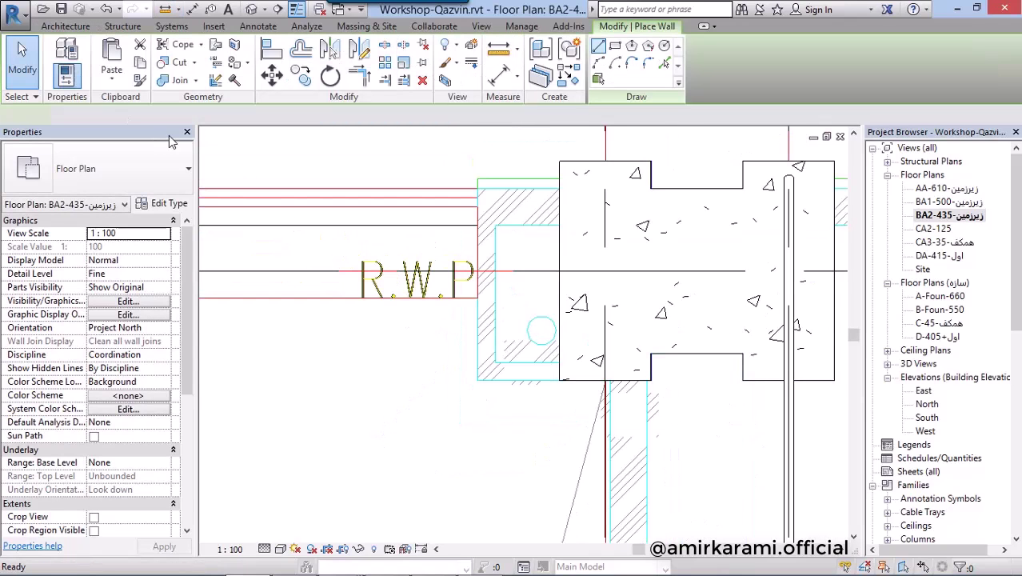
pyautogui.click(168, 203)
pyautogui.click(682, 172)
pyautogui.write('conc 30')
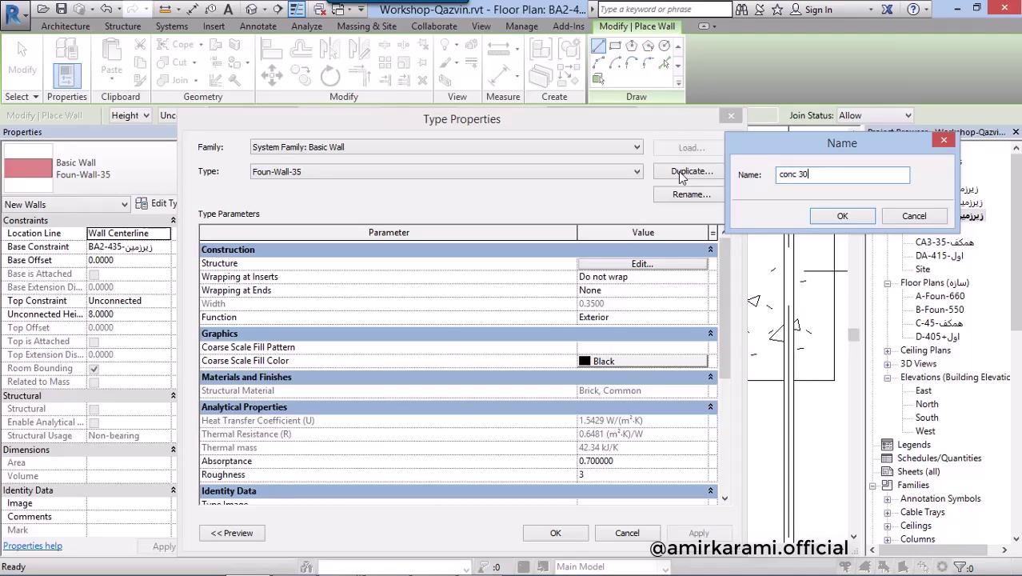
pyautogui.press('Return')
# - Set the conc 30 structure layer thickness to 0.3000 and pick its Material cell
pyautogui.click(673, 265)
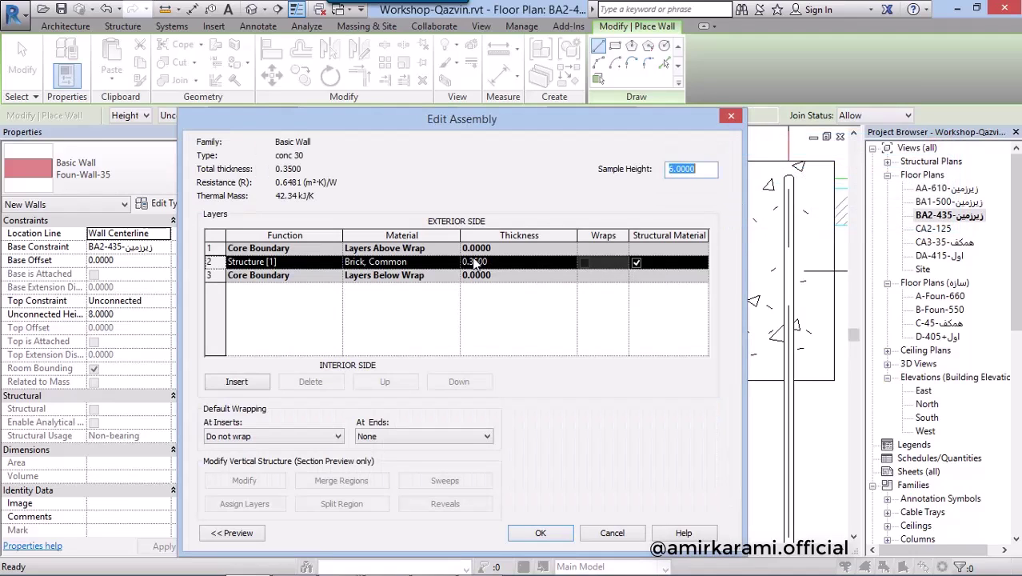
pyautogui.click(514, 261)
pyautogui.write('0.3')
pyautogui.press('Tab')
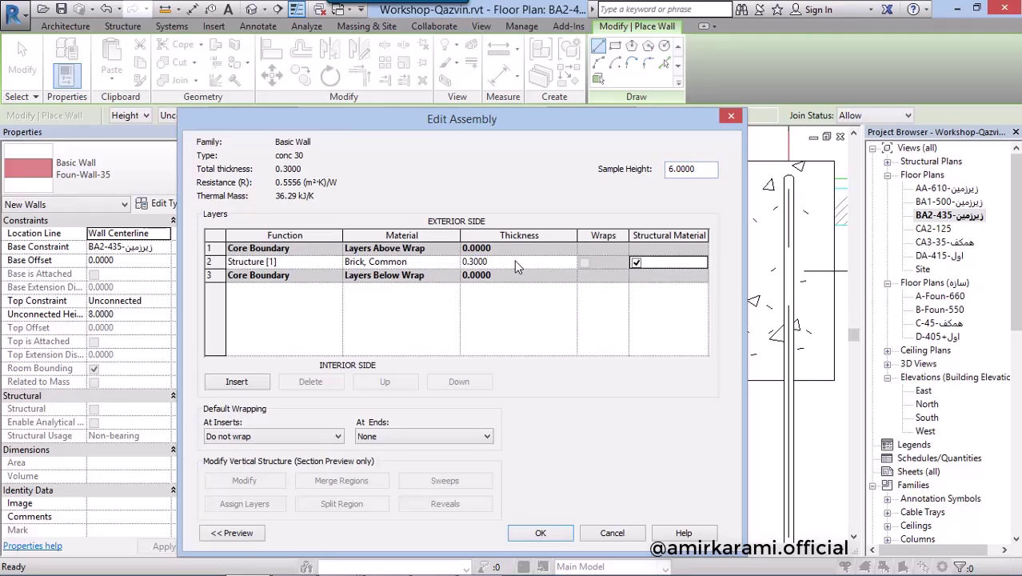
pyautogui.click(452, 262)
# - Duplicate the Concrete, Lightweight material as a new concrete material for the layer
pyautogui.click(456, 262)
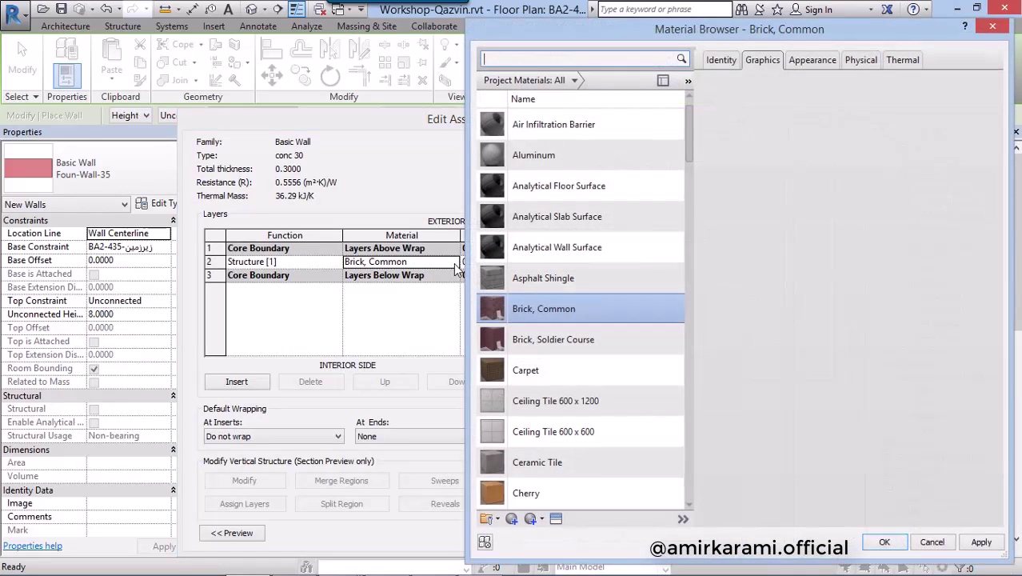
pyautogui.scroll(1, 588, 296)
pyautogui.scroll(-2, 595, 312)
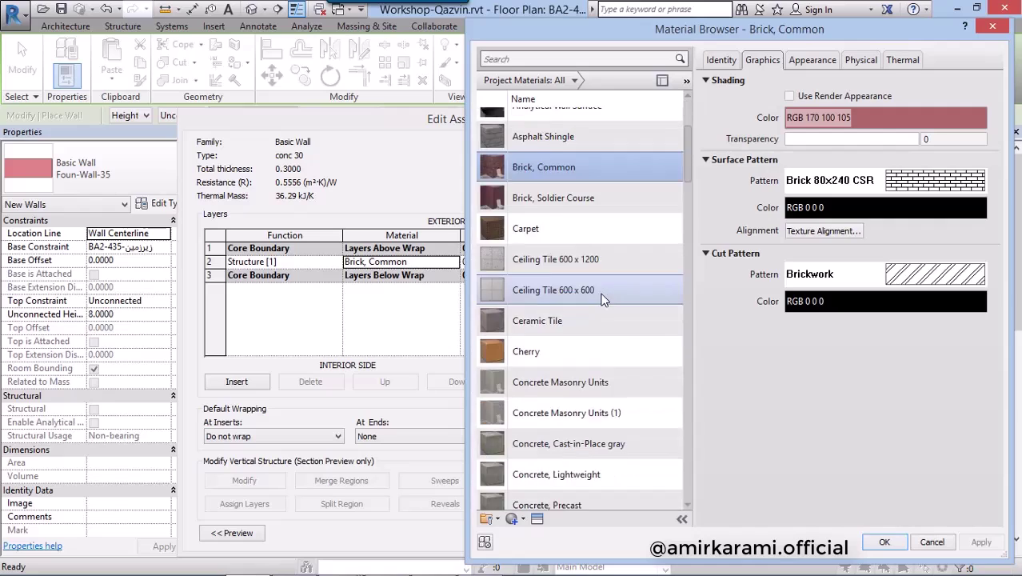
pyautogui.scroll(-5, 603, 323)
pyautogui.scroll(1, 600, 320)
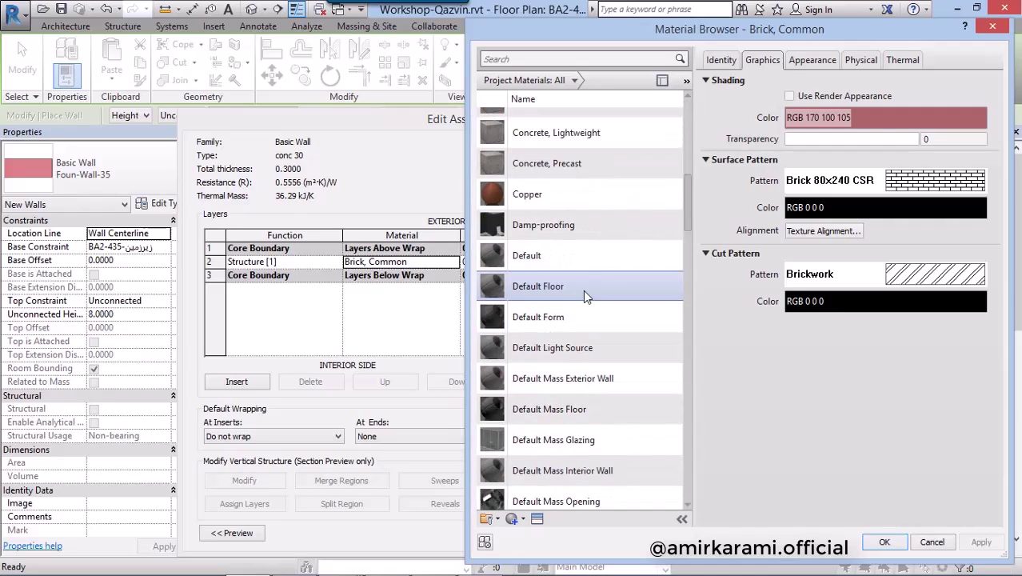
pyautogui.click(543, 136)
pyautogui.click(579, 157)
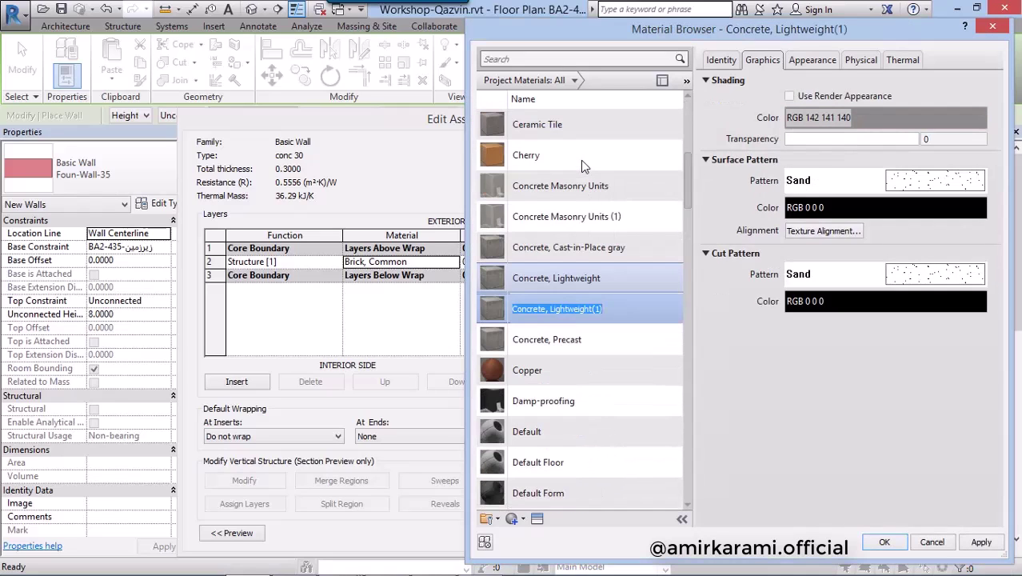
pyautogui.write('f')
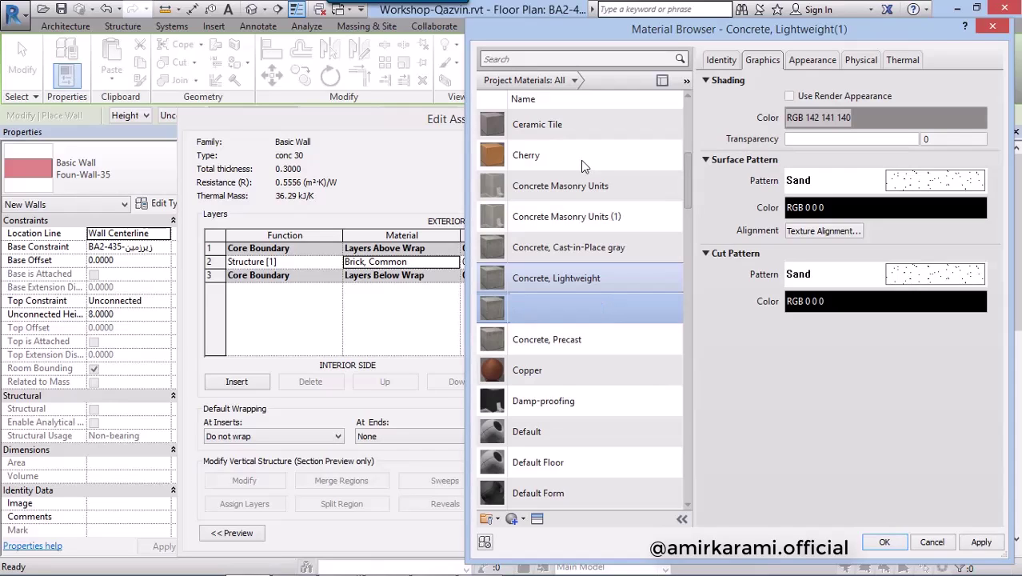
pyautogui.press('Return')
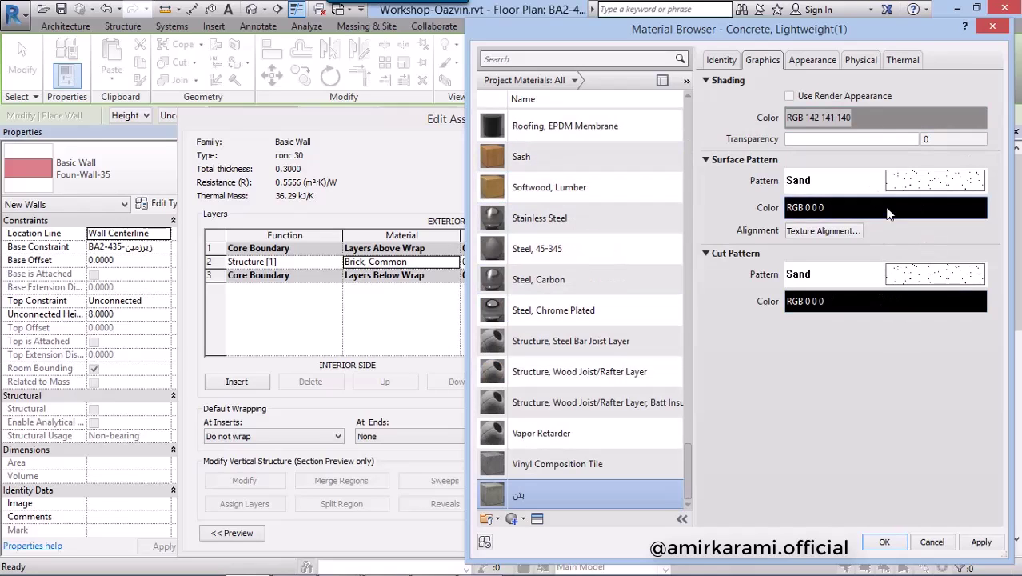
# - Give the new concrete no surface pattern and assign it to the layer, closing the type dialogs
pyautogui.click(919, 181)
pyautogui.click(644, 411)
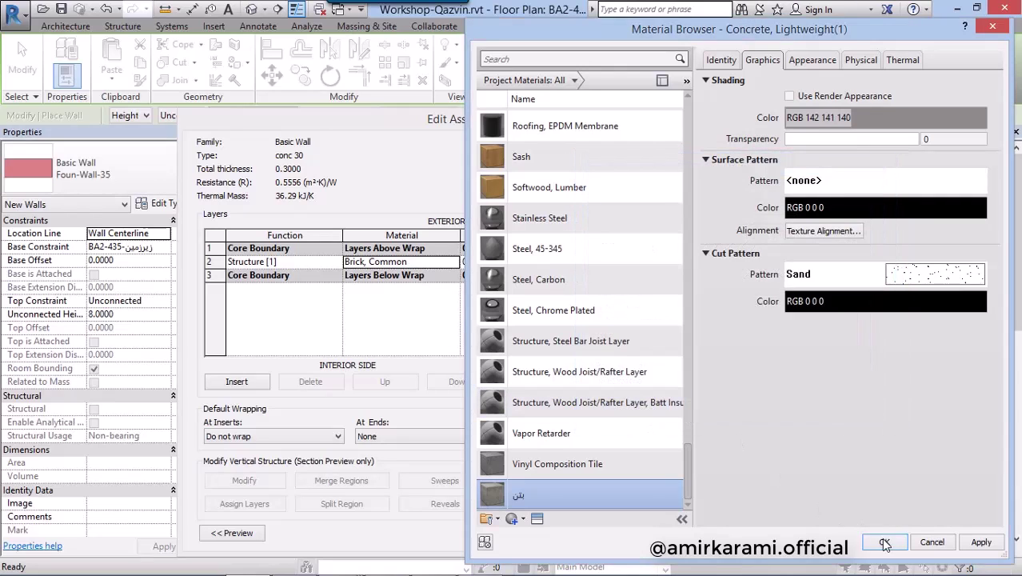
pyautogui.click(885, 544)
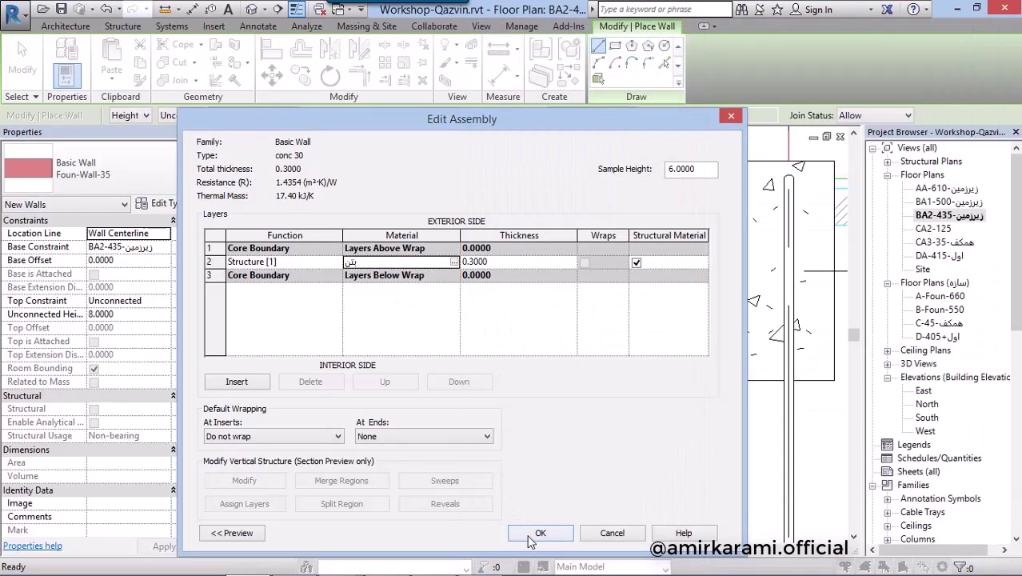
pyautogui.click(532, 535)
pyautogui.click(537, 532)
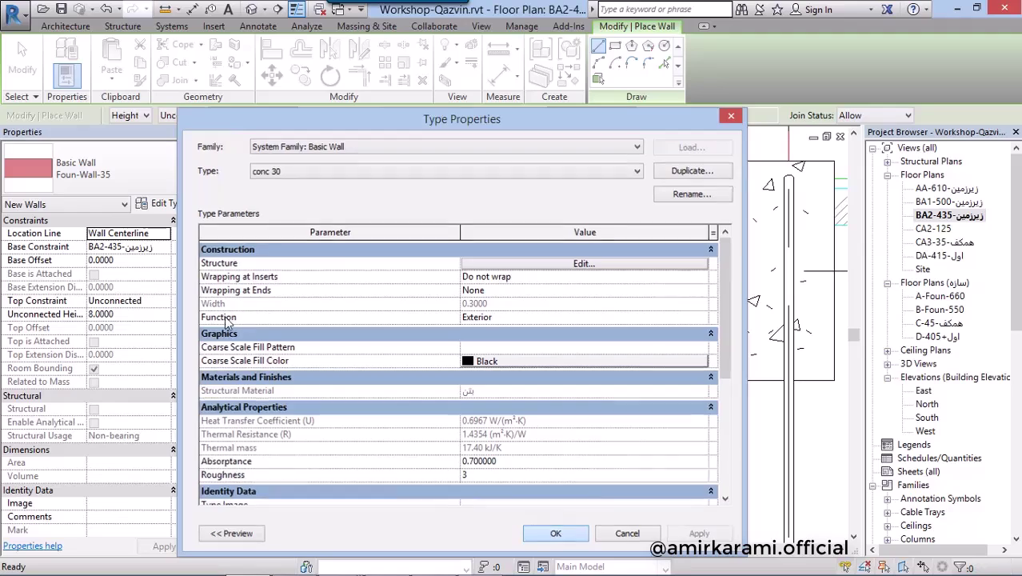
pyautogui.scroll(-3, 497, 216)
pyautogui.moveTo(438, 335); pyautogui.dragTo(634, 346, button='middle')
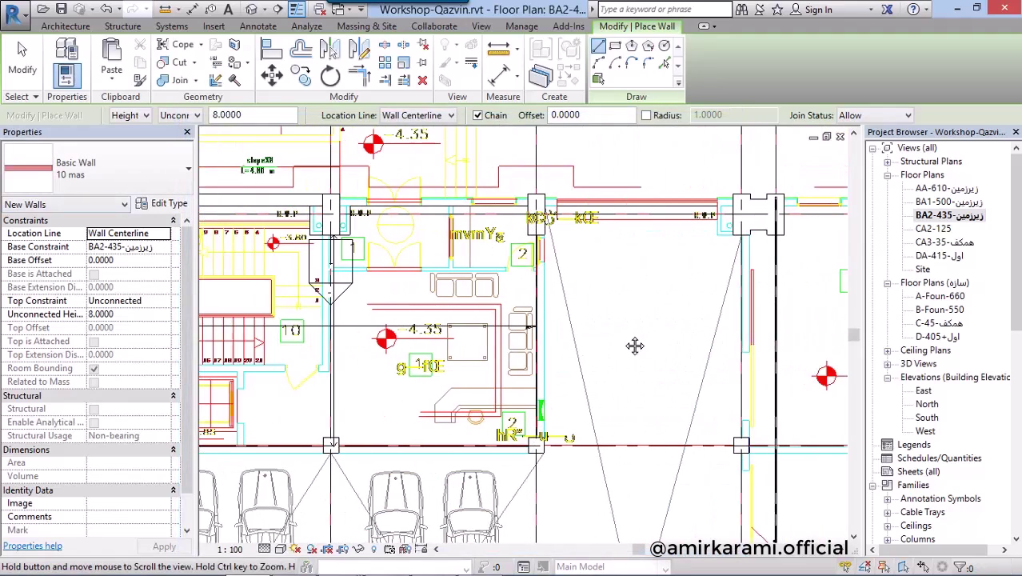
# - Choose the Basic Wall 20 mas type with Location Line set to Core Face: Exterior
pyautogui.click(138, 186)
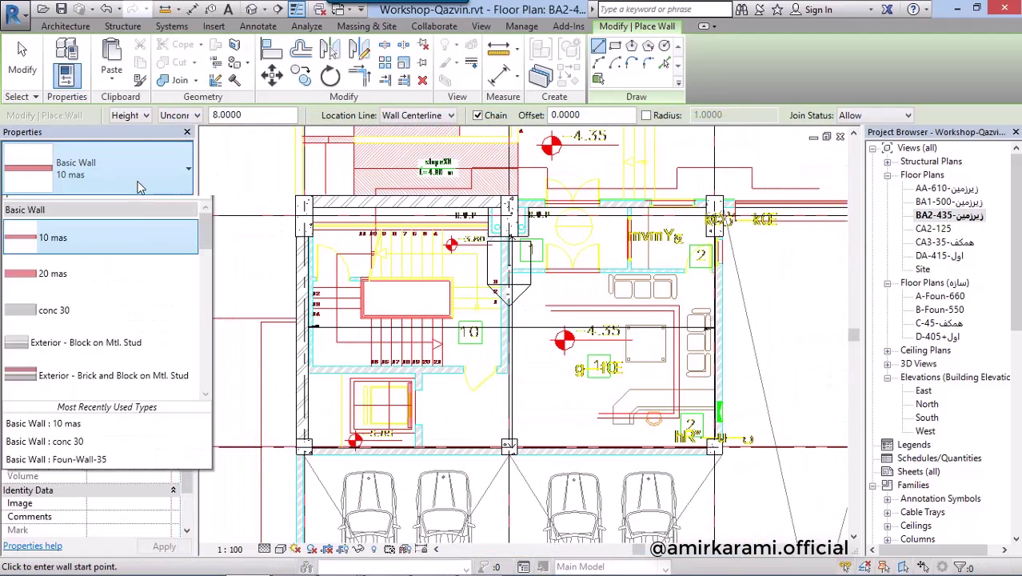
pyautogui.click(120, 282)
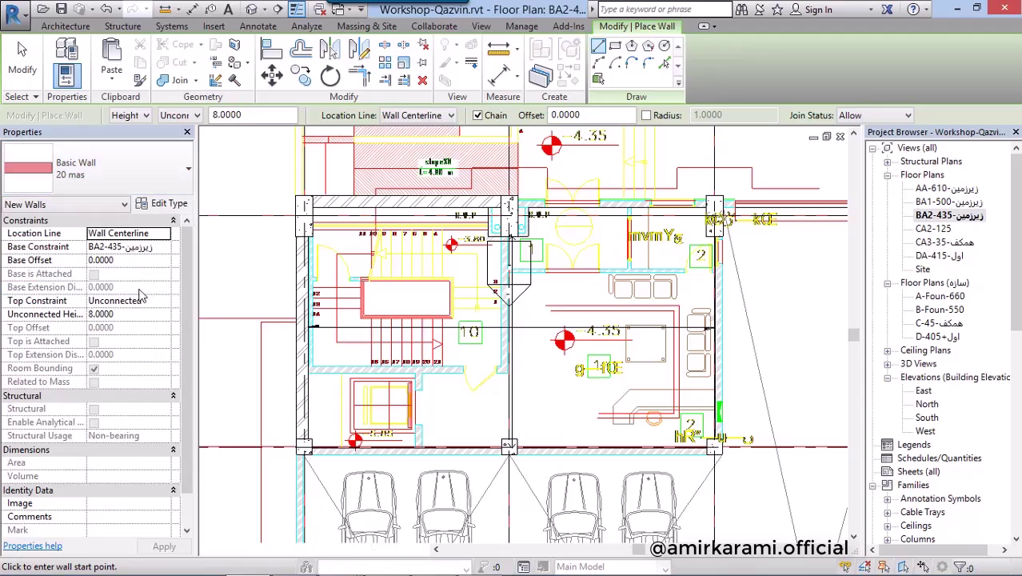
pyautogui.click(417, 117)
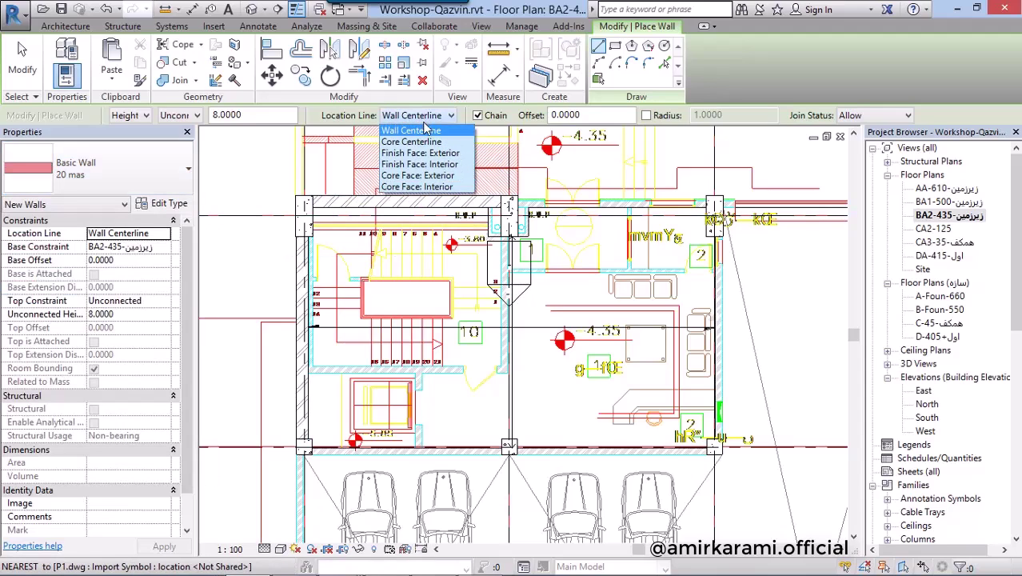
pyautogui.click(442, 175)
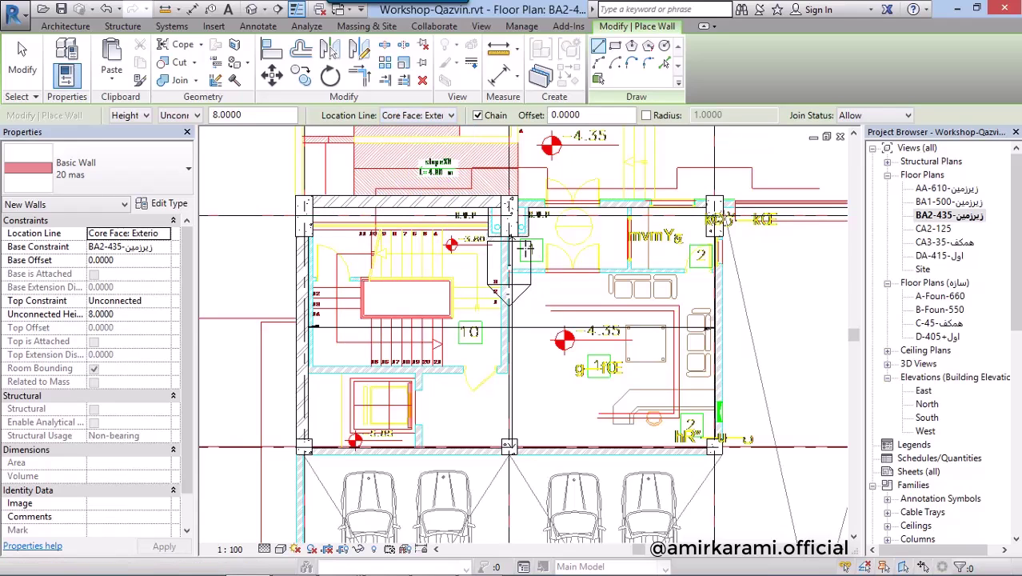
# - Draw the first 20 mas wall from the column edge to the snapped endpoint
pyautogui.scroll(3, 510, 237)
pyautogui.scroll(2, 539, 245)
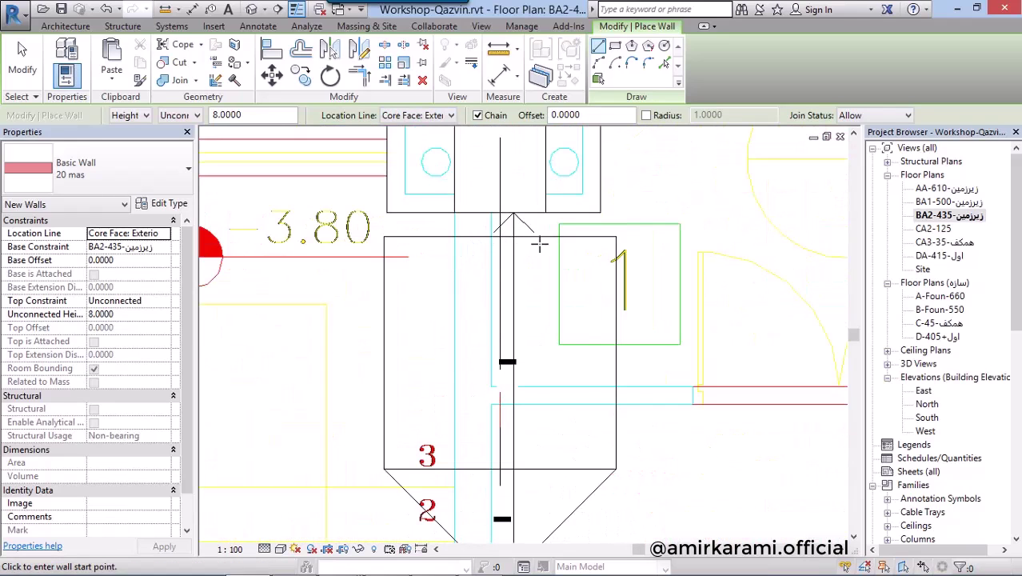
pyautogui.scroll(2, 492, 210)
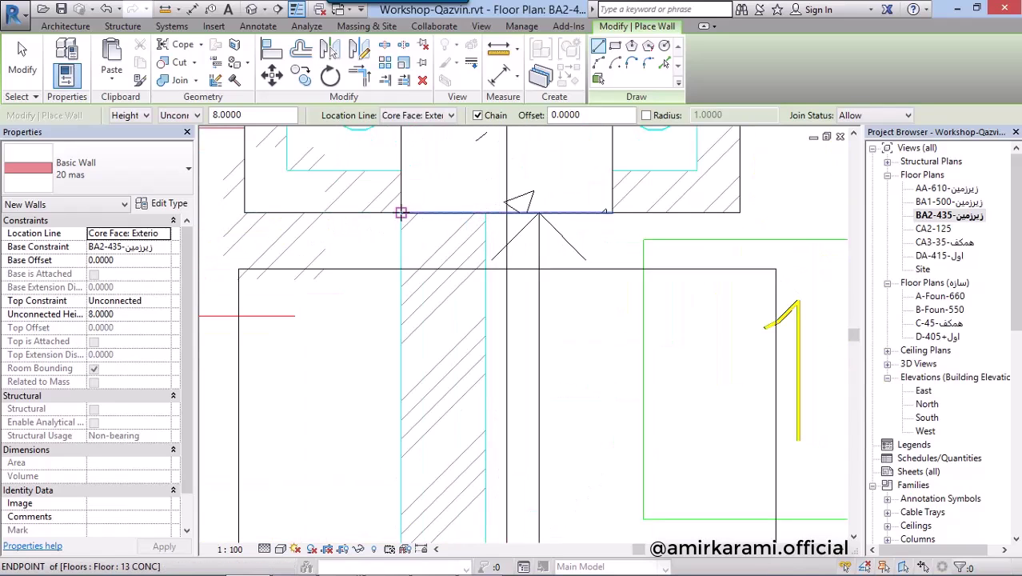
pyautogui.click(401, 213)
pyautogui.scroll(-2, 399, 377)
pyautogui.scroll(-2, 444, 285)
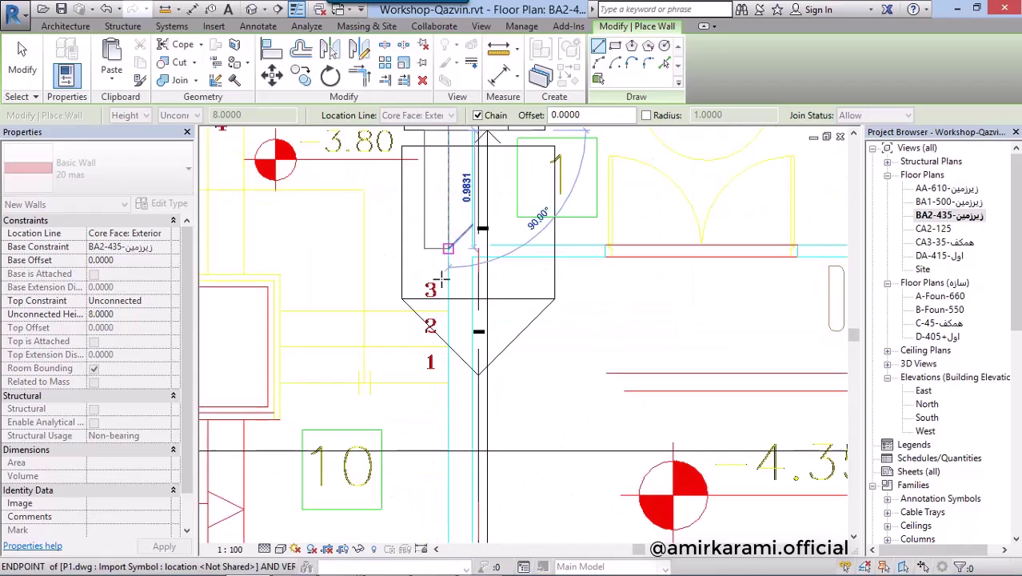
pyautogui.scroll(-3, 444, 344)
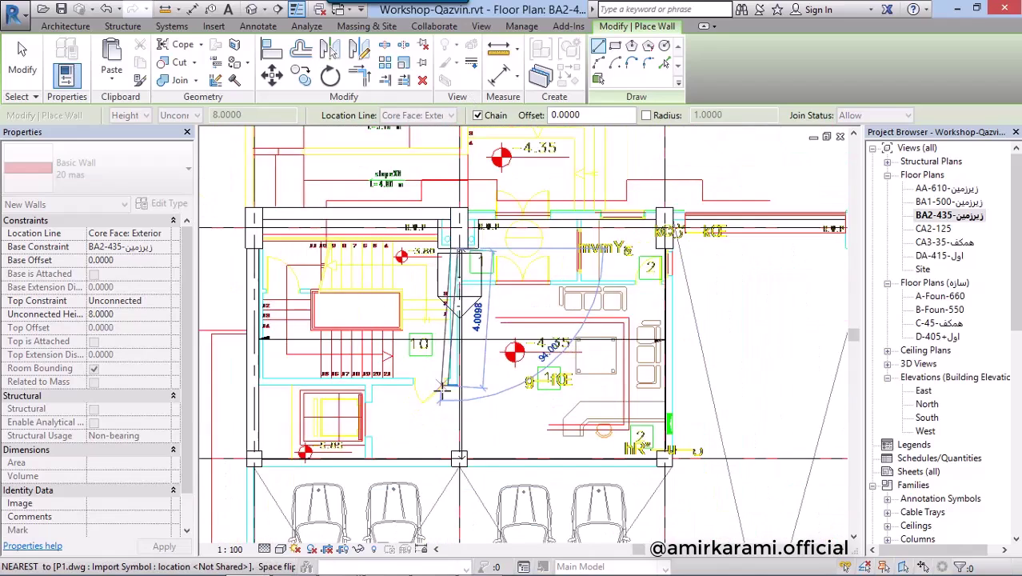
pyautogui.scroll(4, 441, 387)
pyautogui.click(460, 339)
# - Draw an 11.5500 wall along the columns, ending at the left column endpoint
pyautogui.scroll(-3, 460, 339)
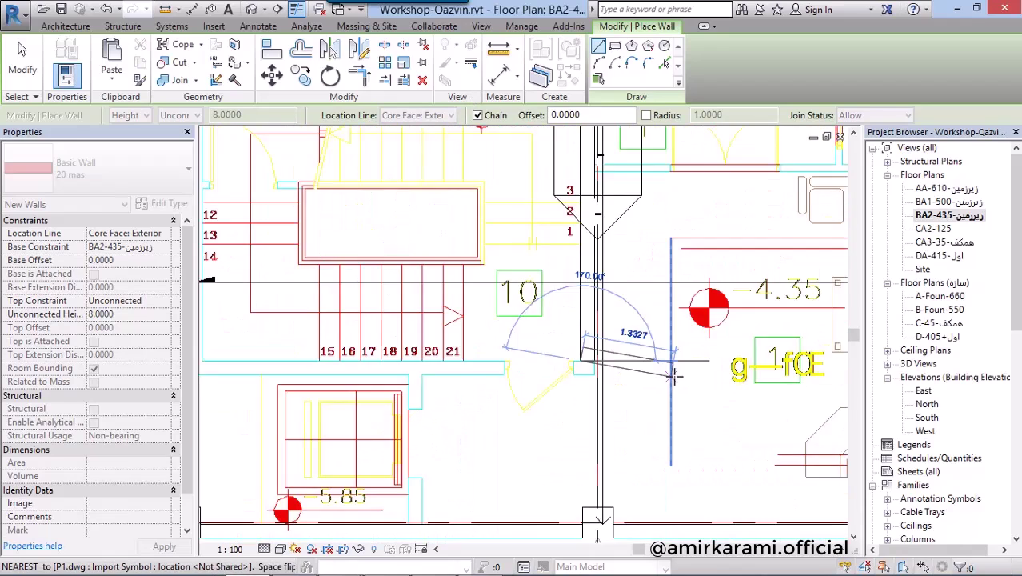
pyautogui.scroll(-2, 462, 335)
pyautogui.scroll(1, 463, 333)
pyautogui.scroll(5, 465, 330)
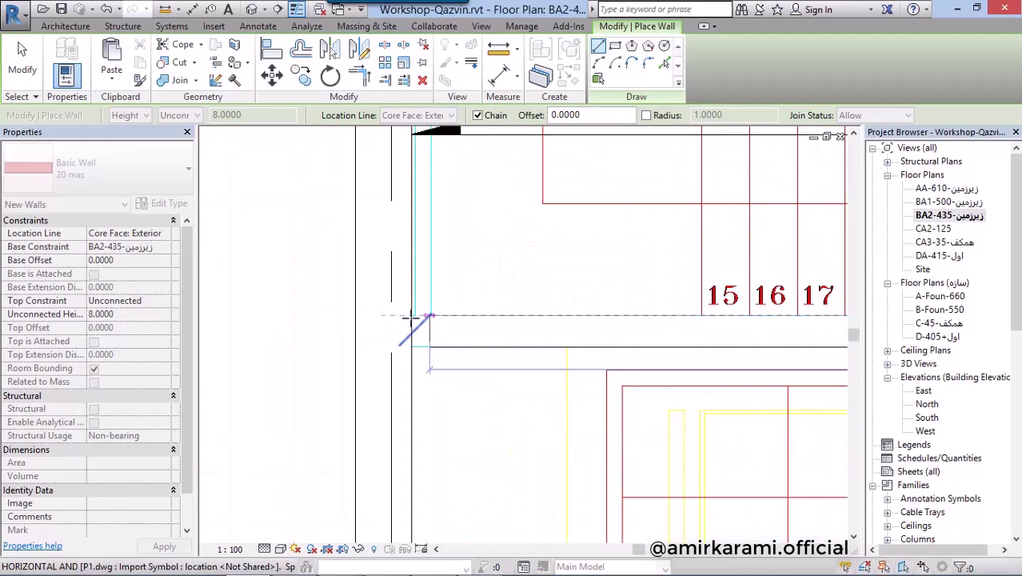
pyautogui.scroll(4, 411, 335)
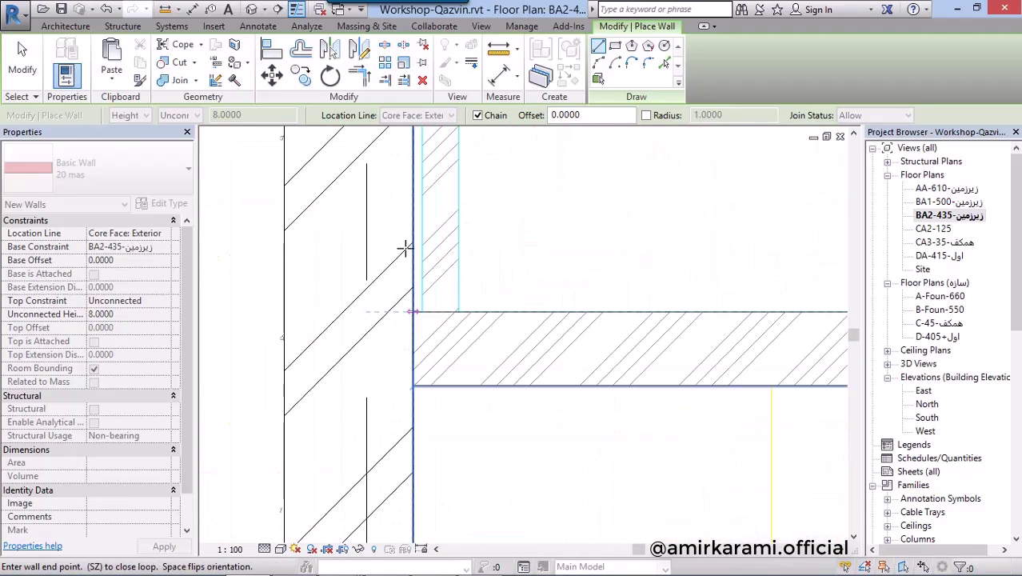
pyautogui.scroll(-1, 402, 222)
pyautogui.scroll(-1, 420, 260)
pyautogui.scroll(-2, 413, 366)
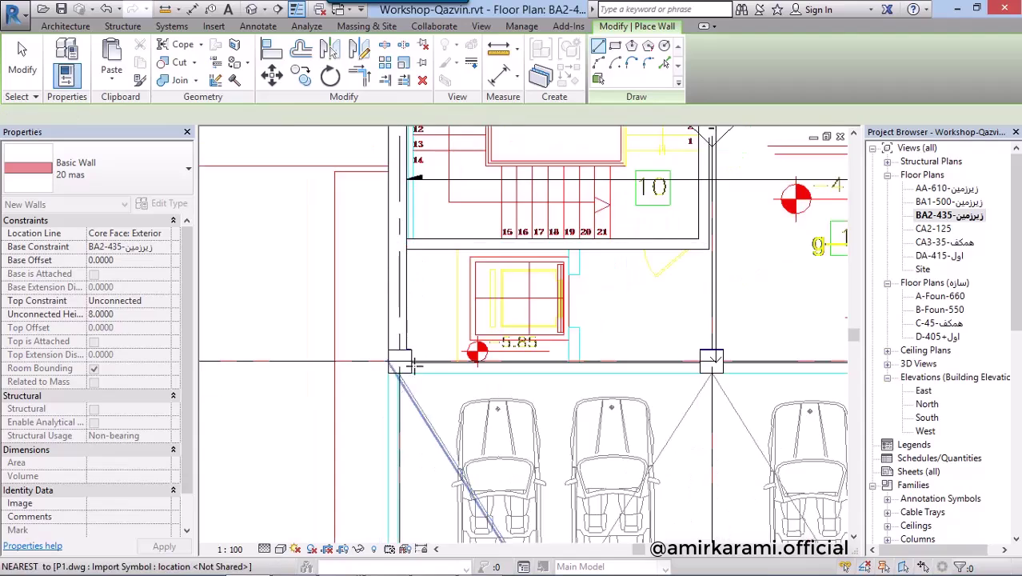
pyautogui.scroll(3, 413, 364)
pyautogui.click(414, 350)
pyautogui.scroll(-2, 560, 343)
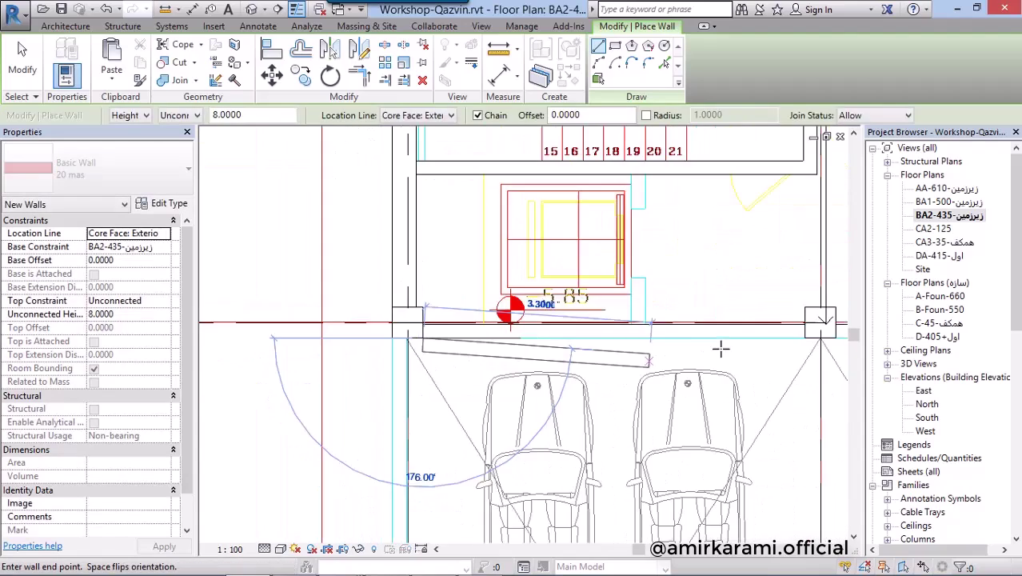
pyautogui.moveTo(721, 347); pyautogui.dragTo(541, 347, button='middle')
pyautogui.scroll(3, 540, 347)
pyautogui.scroll(-4, 383, 358)
pyautogui.scroll(1, 384, 354)
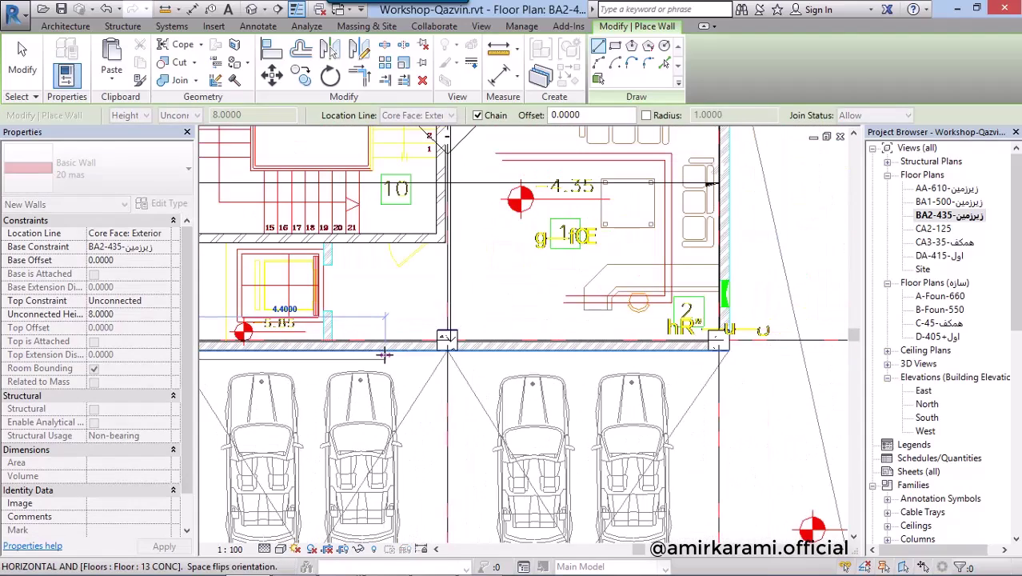
pyautogui.scroll(1, 723, 338)
pyautogui.scroll(1, 720, 338)
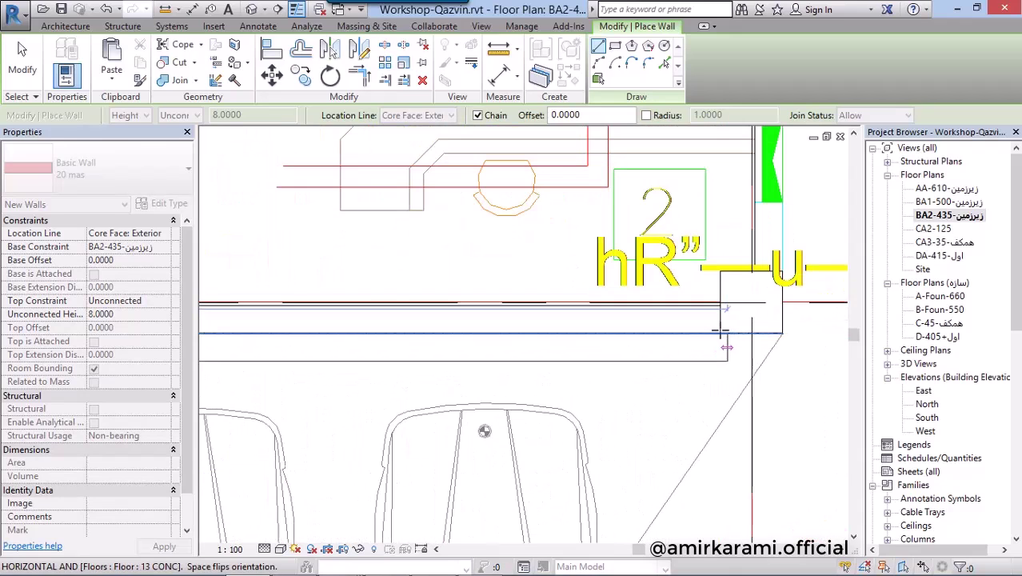
pyautogui.scroll(1, 719, 332)
pyautogui.scroll(-2, 442, 366)
pyautogui.scroll(2, 741, 370)
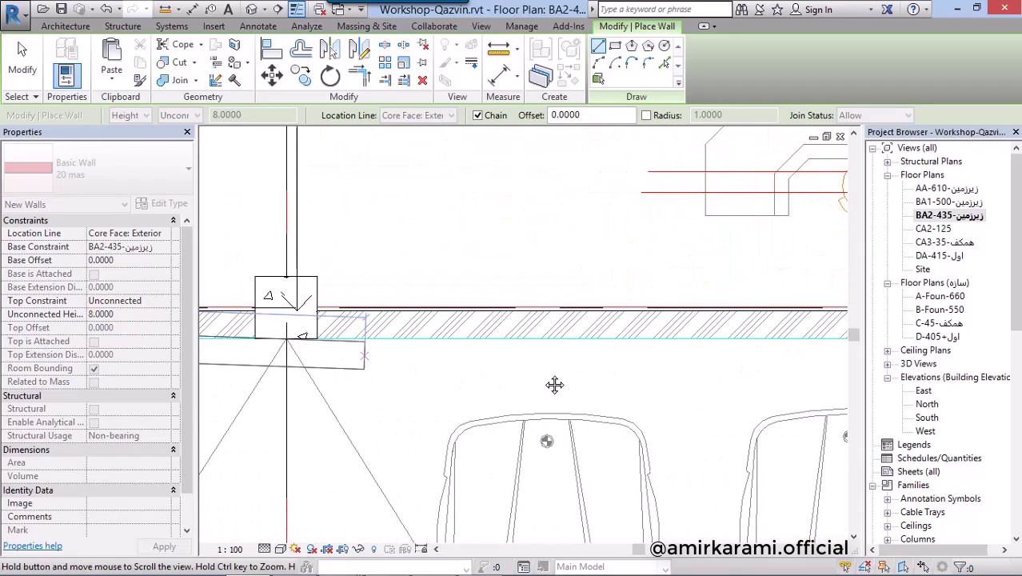
pyautogui.moveTo(247, 316); pyautogui.dragTo(472, 312, button='middle')
pyautogui.scroll(-2, 400, 328)
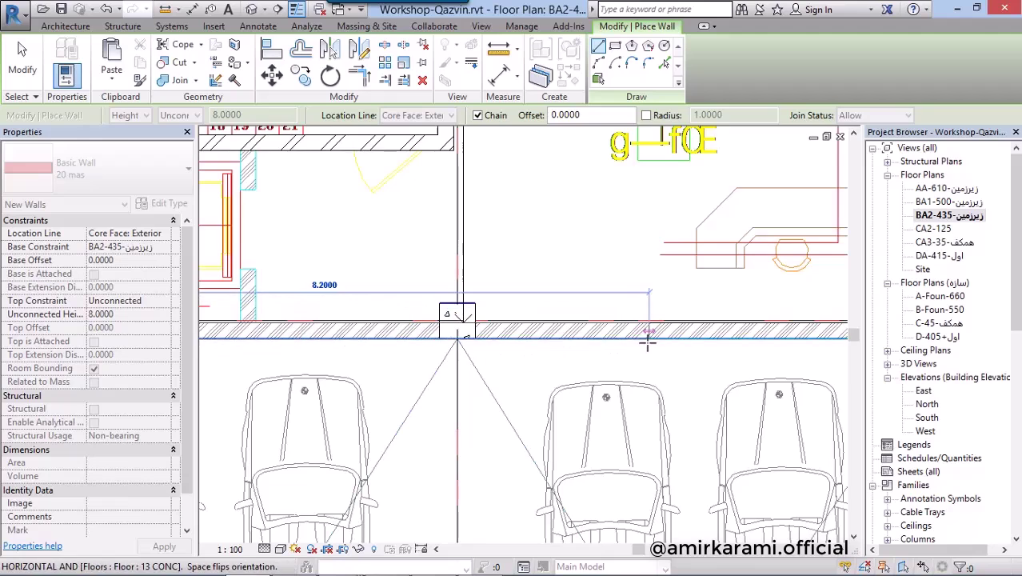
pyautogui.scroll(2, 647, 335)
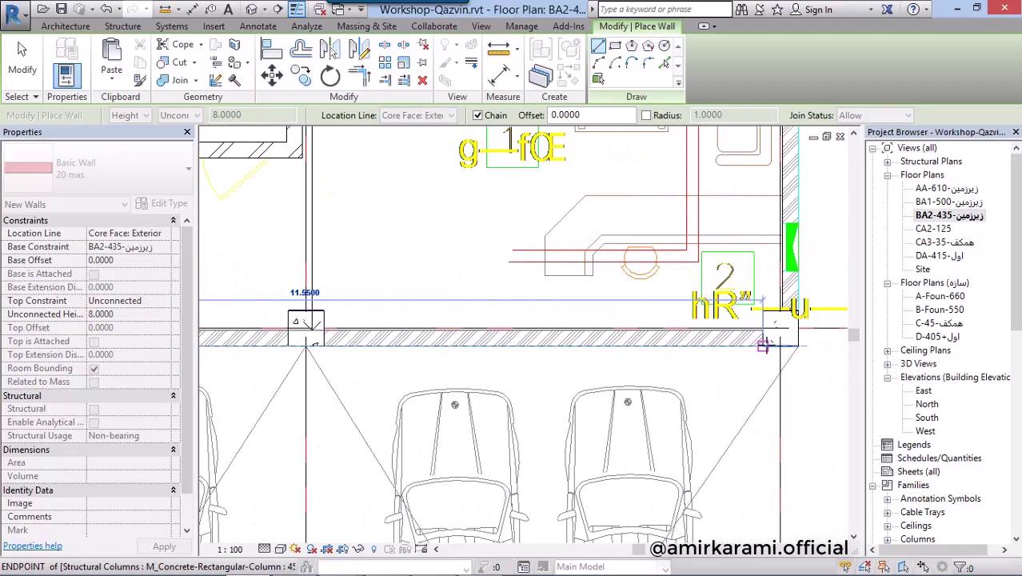
pyautogui.click(727, 345)
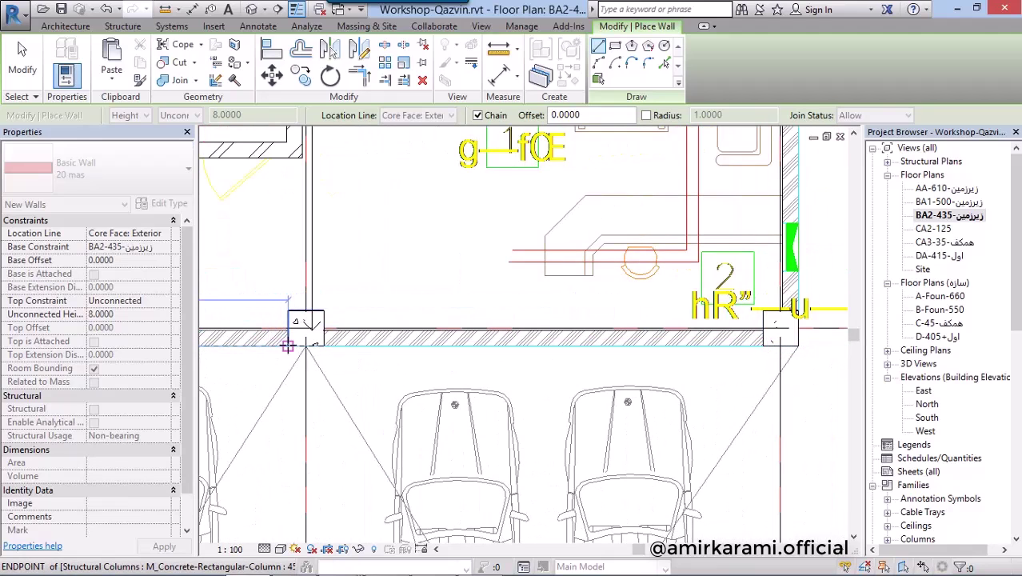
pyautogui.click(288, 346)
pyautogui.press('Escape')
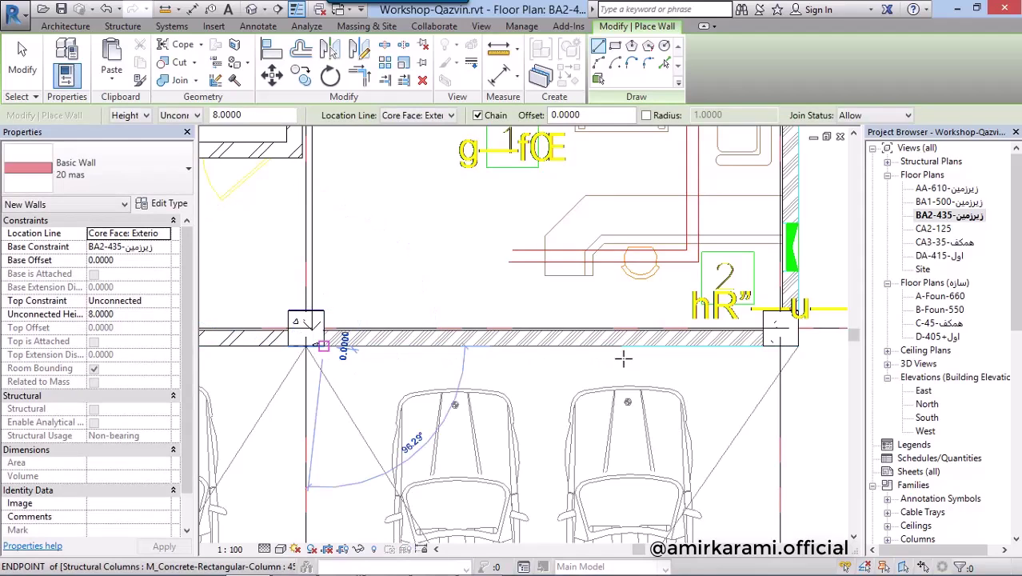
# - Place a wall along the parking-side face and another from the grid intersection
pyautogui.click(768, 340)
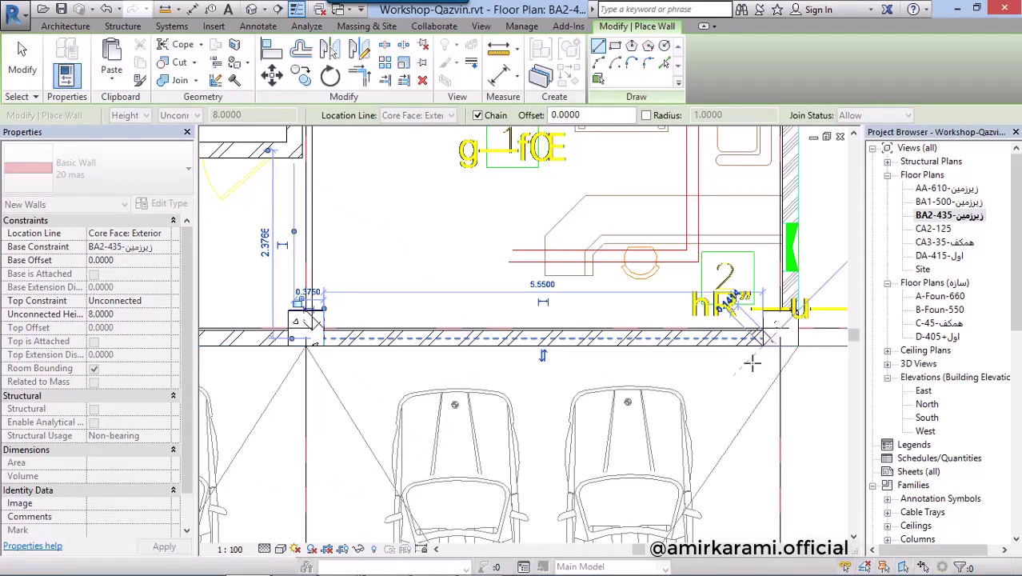
pyautogui.press('Escape')
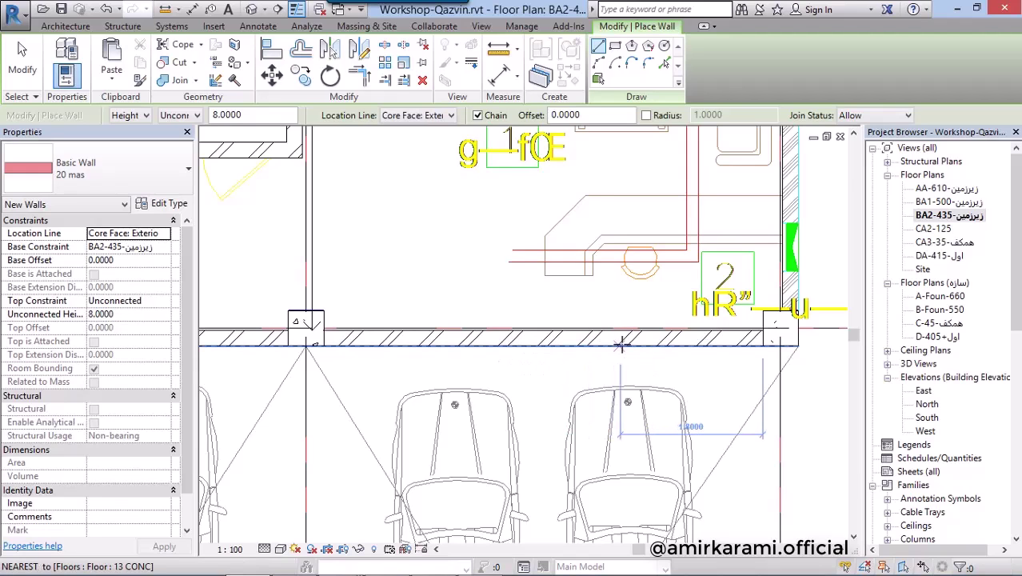
pyautogui.moveTo(742, 331); pyautogui.dragTo(607, 468, button='middle')
pyautogui.scroll(1, 692, 452)
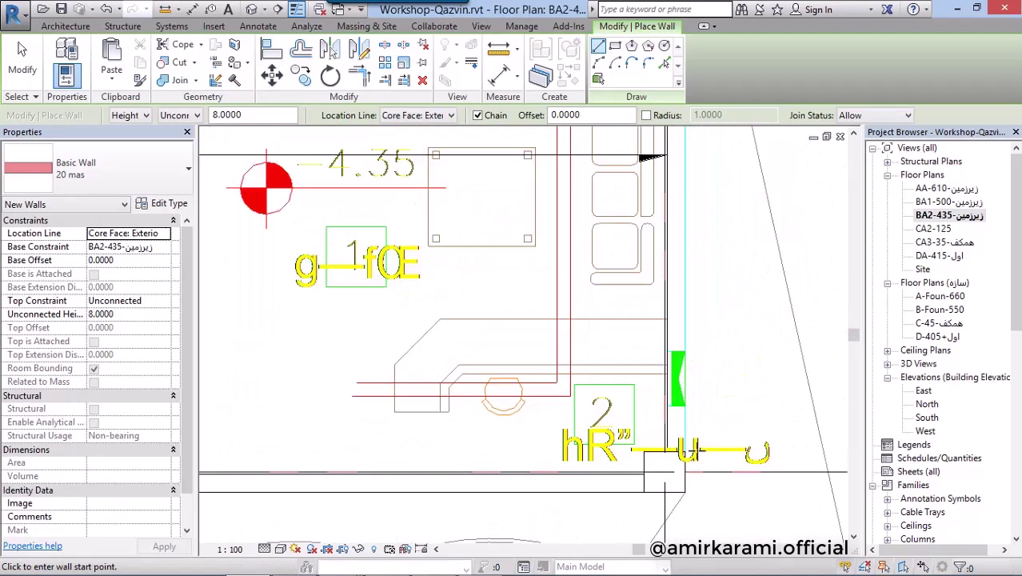
pyautogui.scroll(3, 693, 452)
pyautogui.click(676, 435)
pyautogui.scroll(-3, 660, 452)
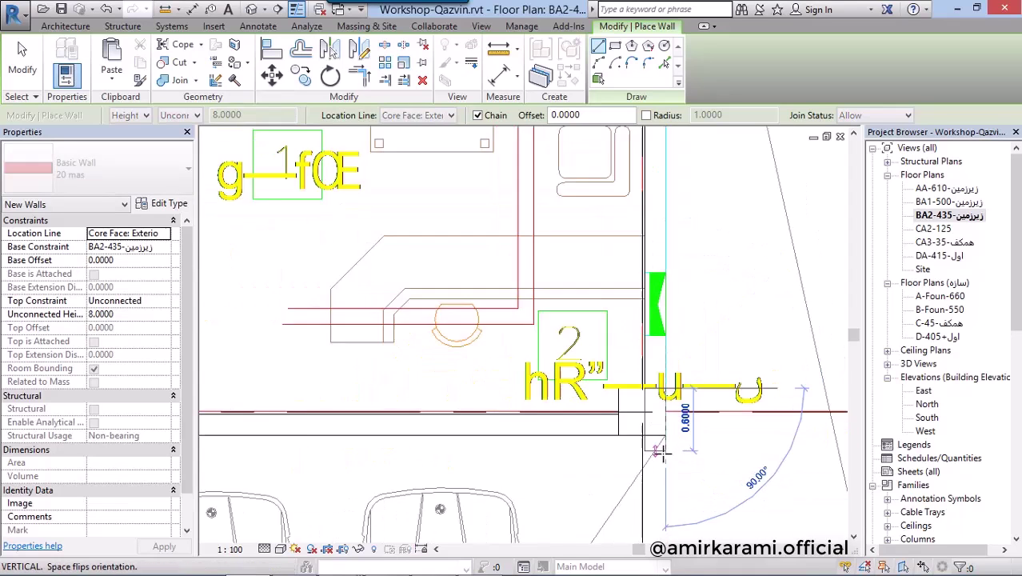
pyautogui.scroll(-2, 660, 453)
pyautogui.scroll(-1, 680, 445)
pyautogui.scroll(2, 646, 219)
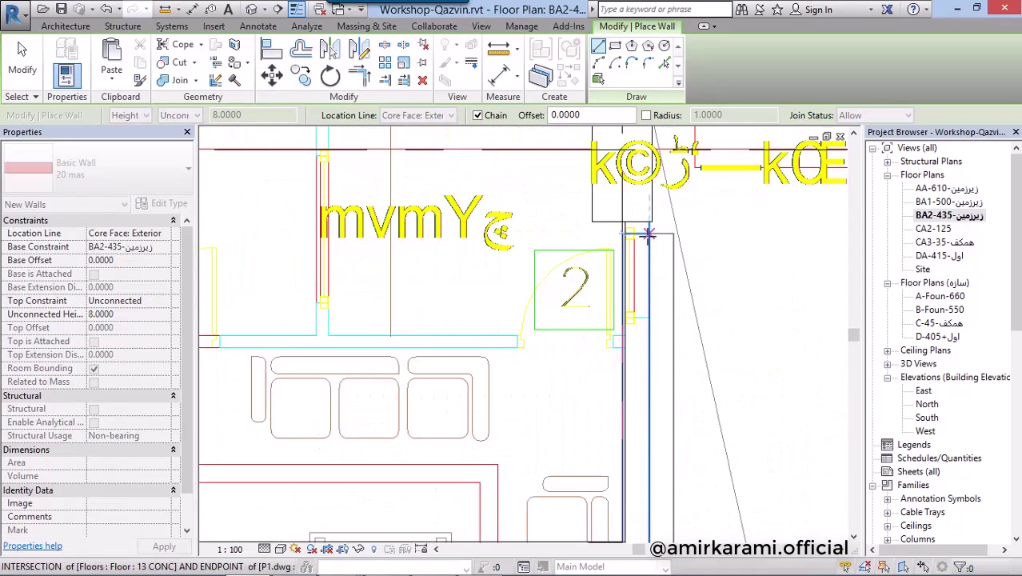
pyautogui.scroll(2, 646, 216)
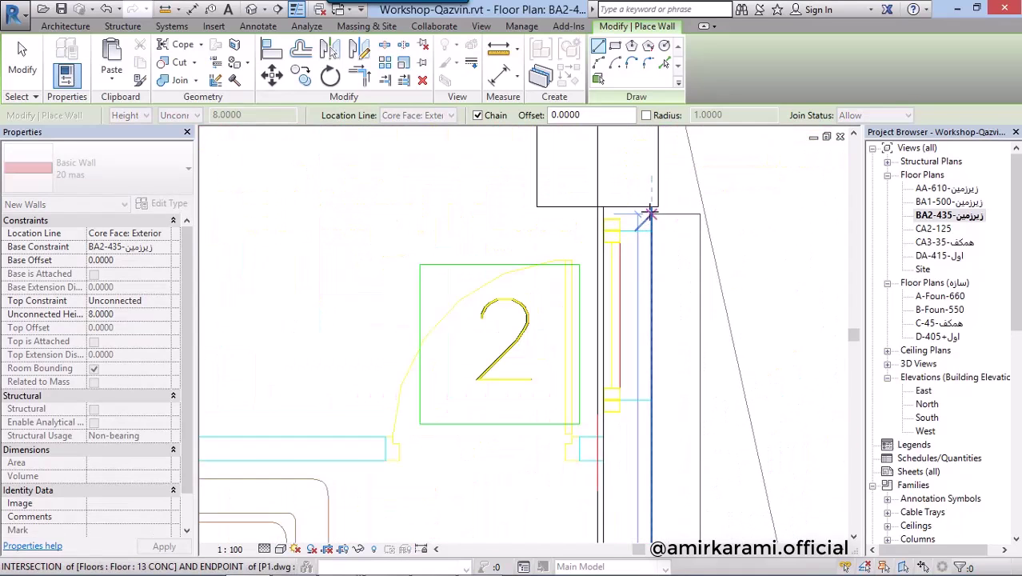
pyautogui.press('Escape')
pyautogui.press('Escape')
# - Select the new vertical wall and inspect its upper end near the columns
pyautogui.click(704, 294)
pyautogui.scroll(-2, 599, 318)
pyautogui.scroll(-1, 599, 318)
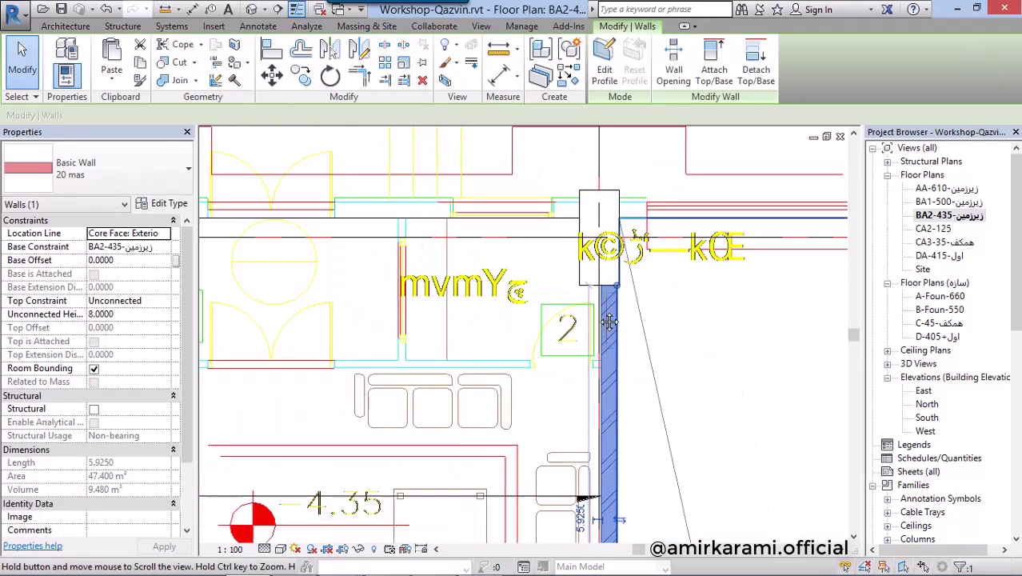
pyautogui.moveTo(598, 317); pyautogui.dragTo(489, 304, button='middle')
pyautogui.scroll(2, 484, 289)
pyautogui.moveTo(267, 133); pyautogui.dragTo(342, 178, button='middle')
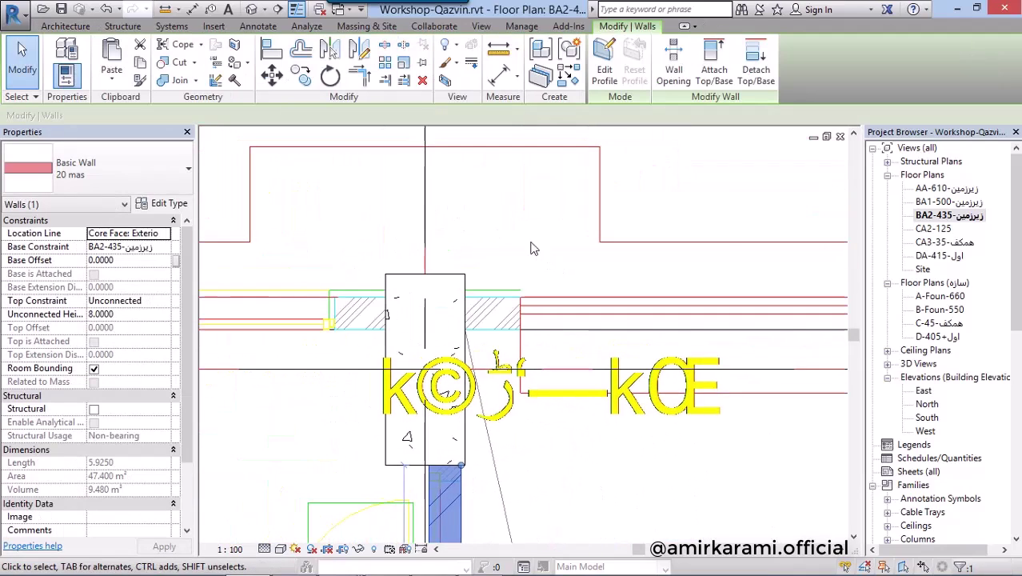
pyautogui.press('Escape')
# - Restart walls with WA and draw one from a column face to the next column corner
pyautogui.press('w')
pyautogui.press('a')
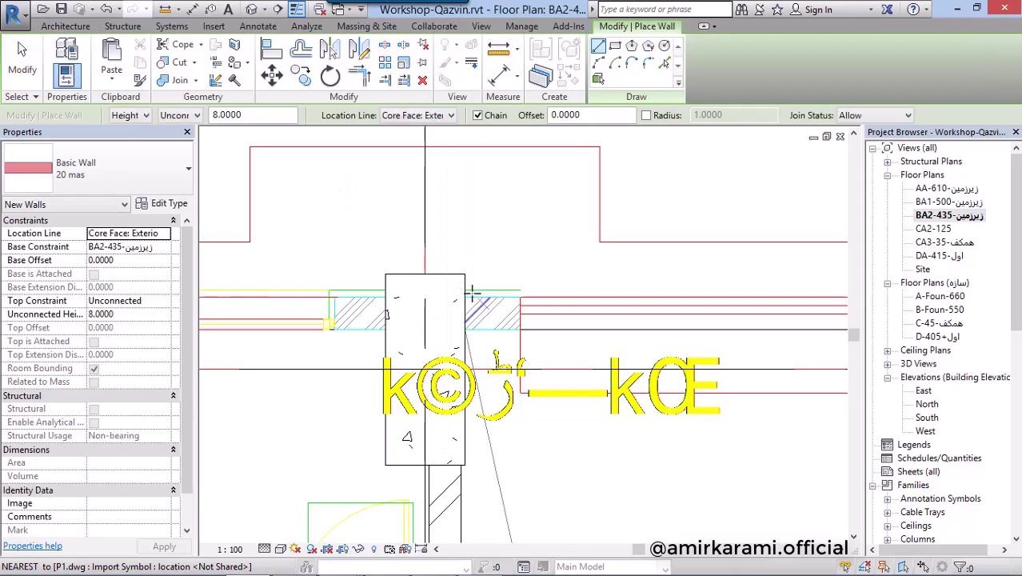
pyautogui.click(466, 299)
pyautogui.scroll(-2, 221, 285)
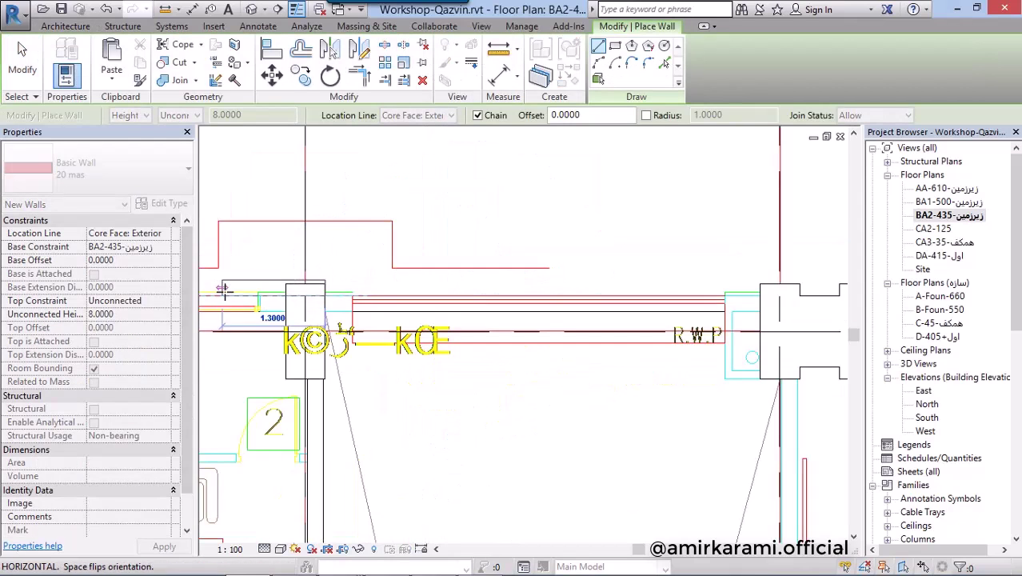
pyautogui.scroll(-1, 200, 336)
pyautogui.scroll(2, 687, 296)
pyautogui.scroll(2, 693, 293)
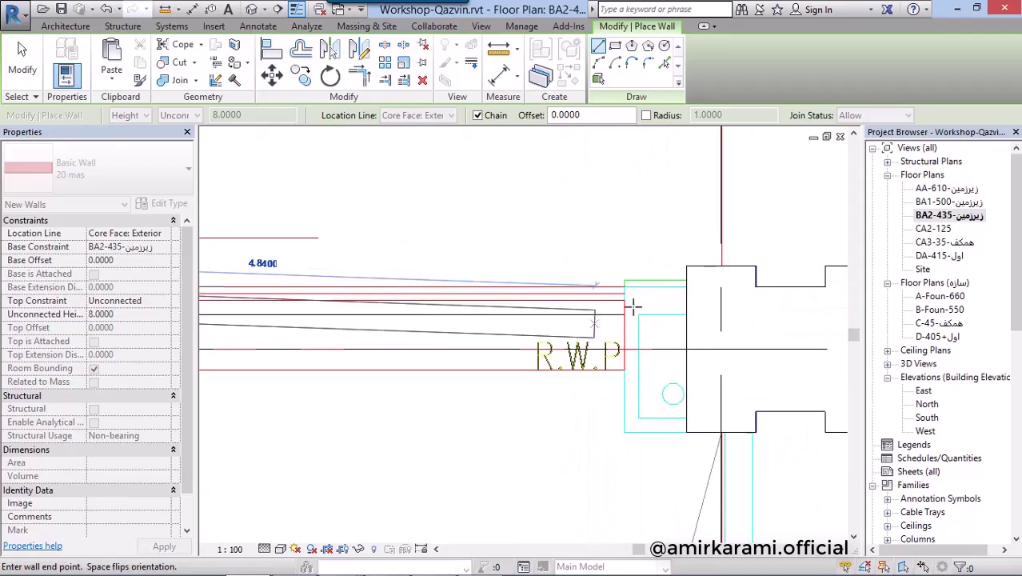
pyautogui.click(686, 286)
# - Draw a wall in the next bay from a column corner to the R.W.P column
pyautogui.scroll(-3, 457, 268)
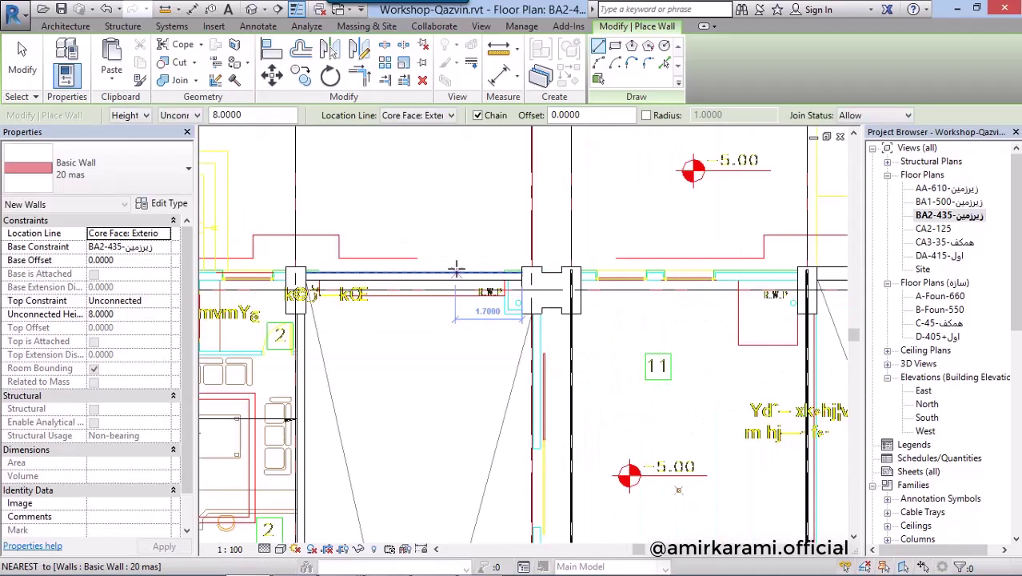
pyautogui.moveTo(639, 376); pyautogui.dragTo(636, 299, button='middle')
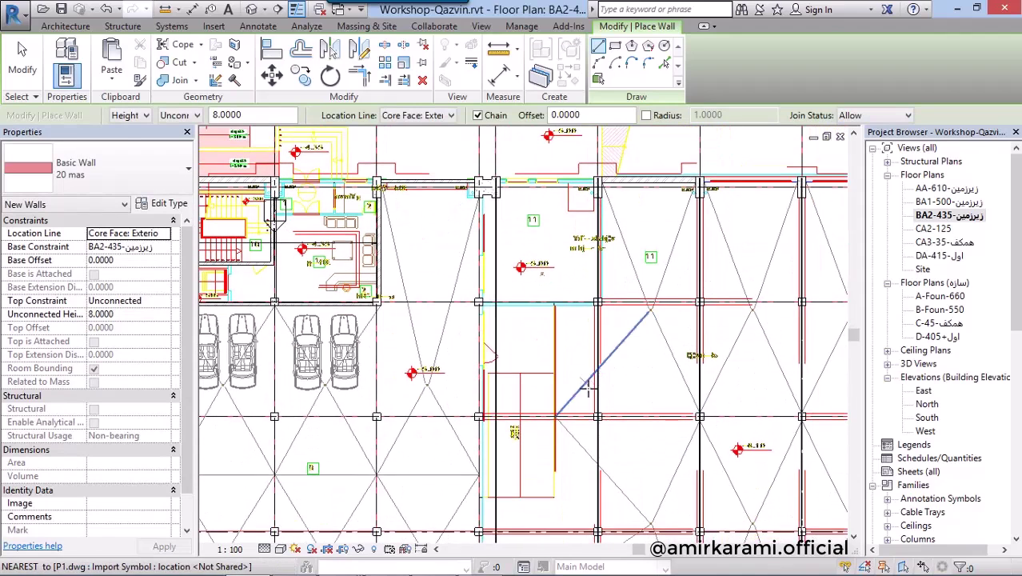
pyautogui.moveTo(559, 411)
pyautogui.mouseDown(button='middle')
pyautogui.moveTo(593, 259)
pyautogui.moveTo(613, 310)
pyautogui.mouseUp(button='middle')
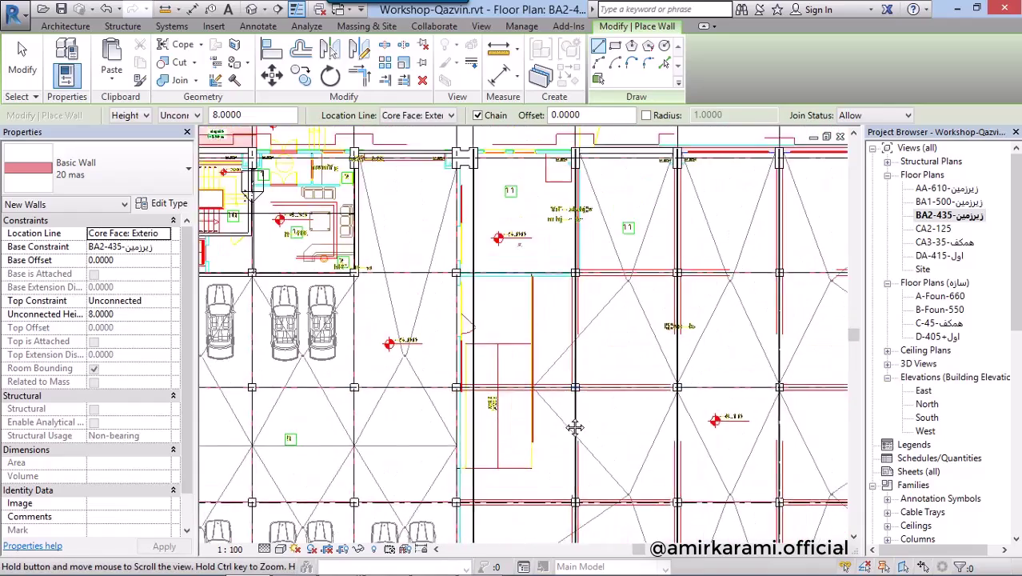
pyautogui.scroll(1, 560, 296)
pyautogui.scroll(2, 584, 287)
pyautogui.scroll(2, 592, 285)
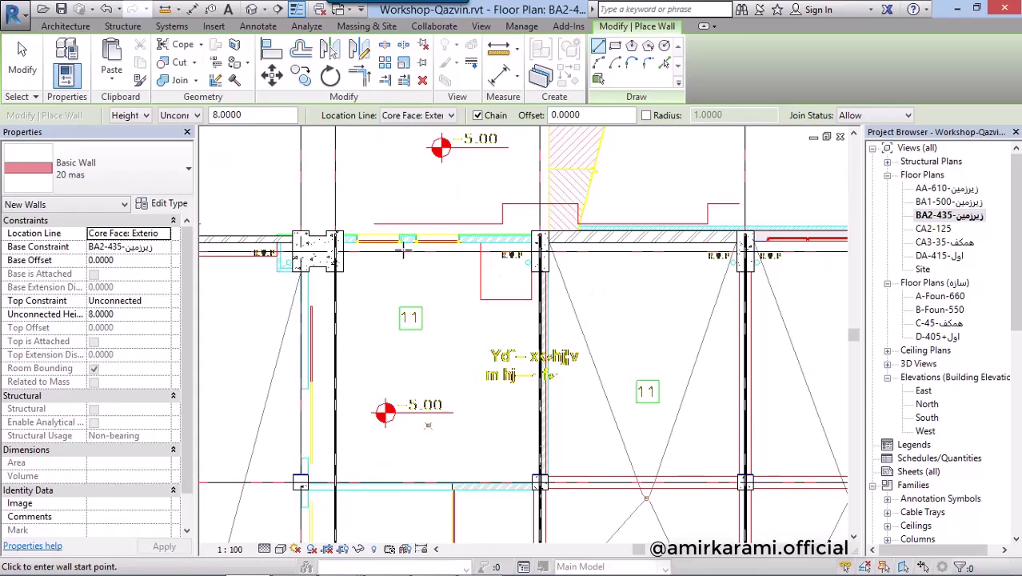
pyautogui.scroll(3, 337, 237)
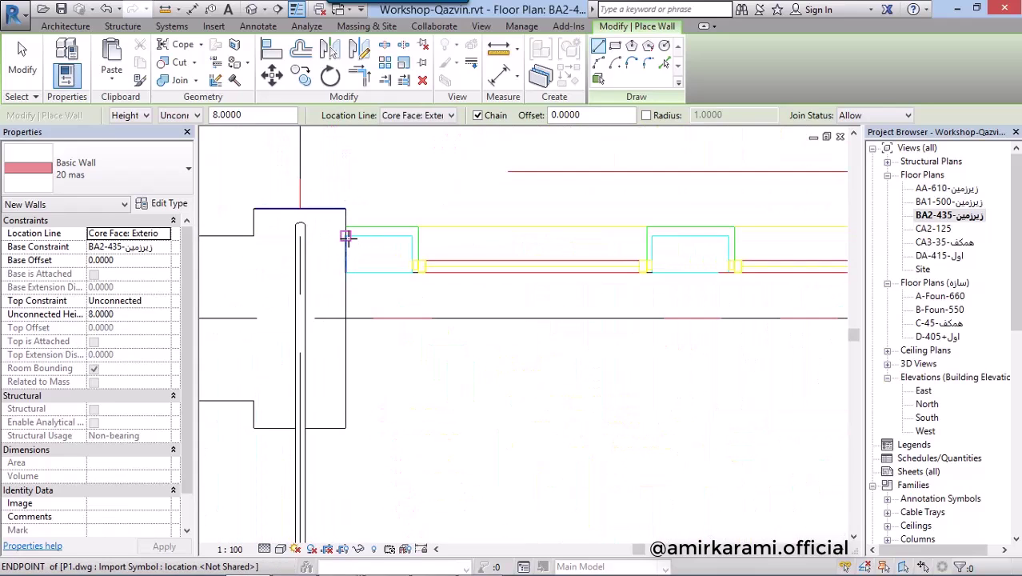
pyautogui.click(346, 237)
pyautogui.scroll(-1, 606, 262)
pyautogui.moveTo(656, 288); pyautogui.dragTo(479, 311, button='middle')
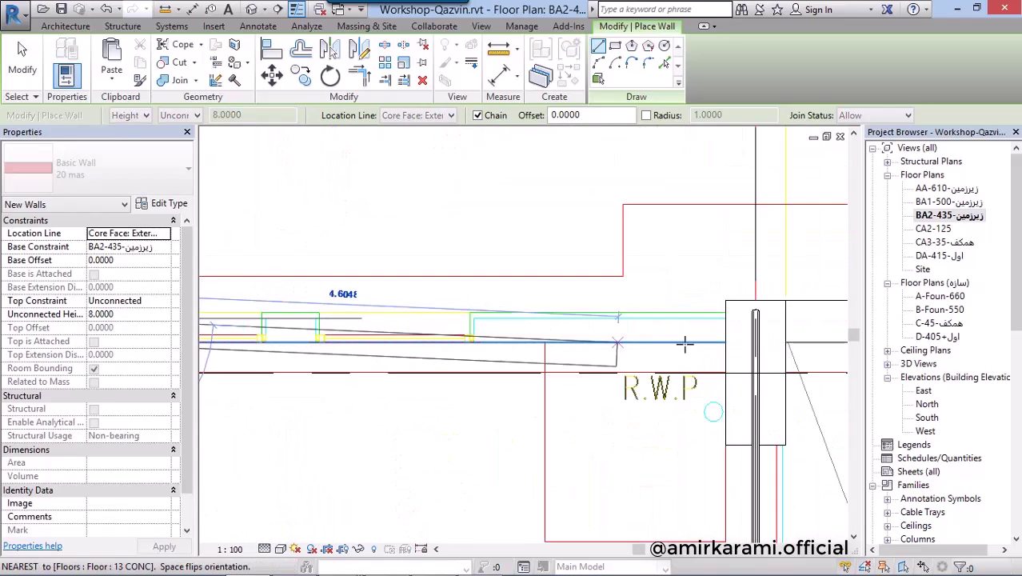
pyautogui.click(714, 320)
pyautogui.moveTo(780, 378); pyautogui.dragTo(520, 410, button='middle')
pyautogui.scroll(2, 520, 410)
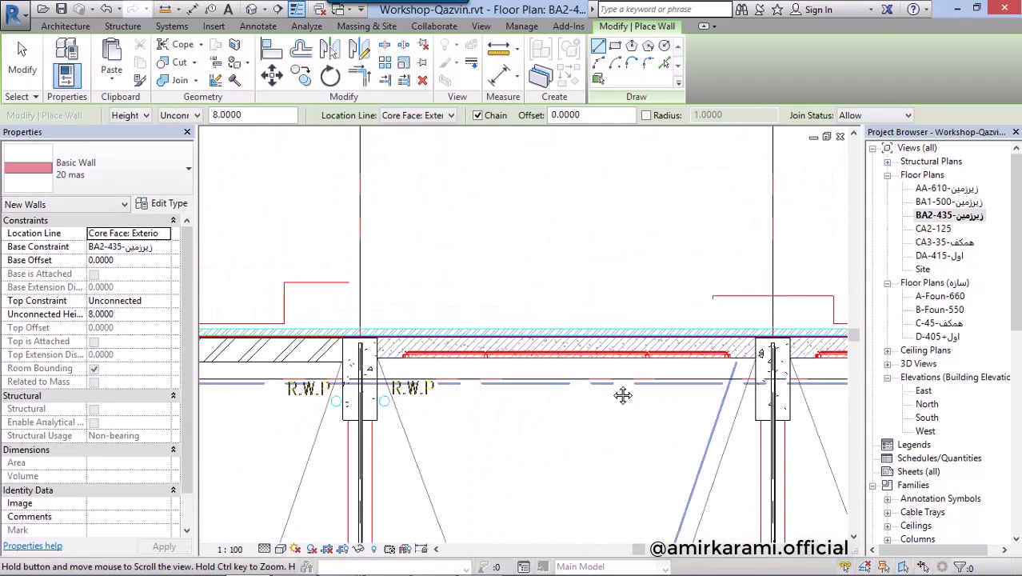
pyautogui.moveTo(620, 392); pyautogui.dragTo(436, 380, button='middle')
pyautogui.press('Escape')
pyautogui.press('Escape')
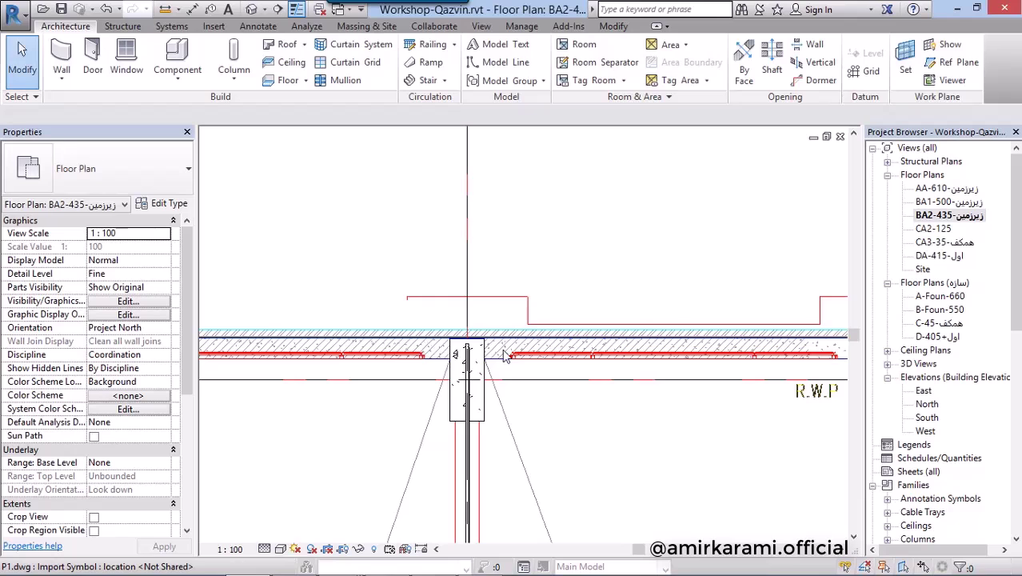
pyautogui.scroll(-2, 463, 360)
pyautogui.scroll(2, 263, 372)
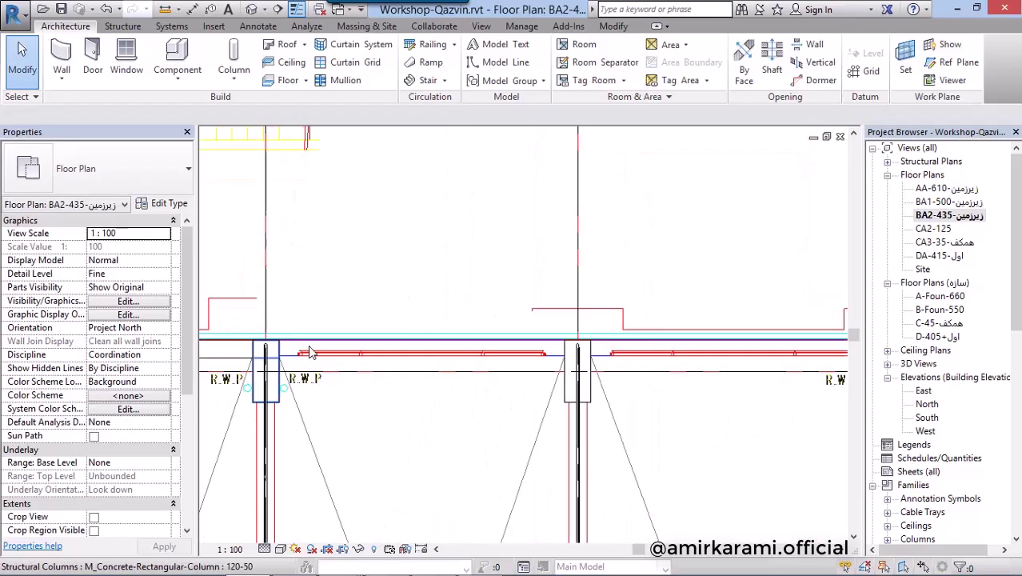
pyautogui.scroll(2, 264, 371)
# - Switch the Wall tool to conc 30 and draw a concrete wall ending at the column
pyautogui.click(64, 52)
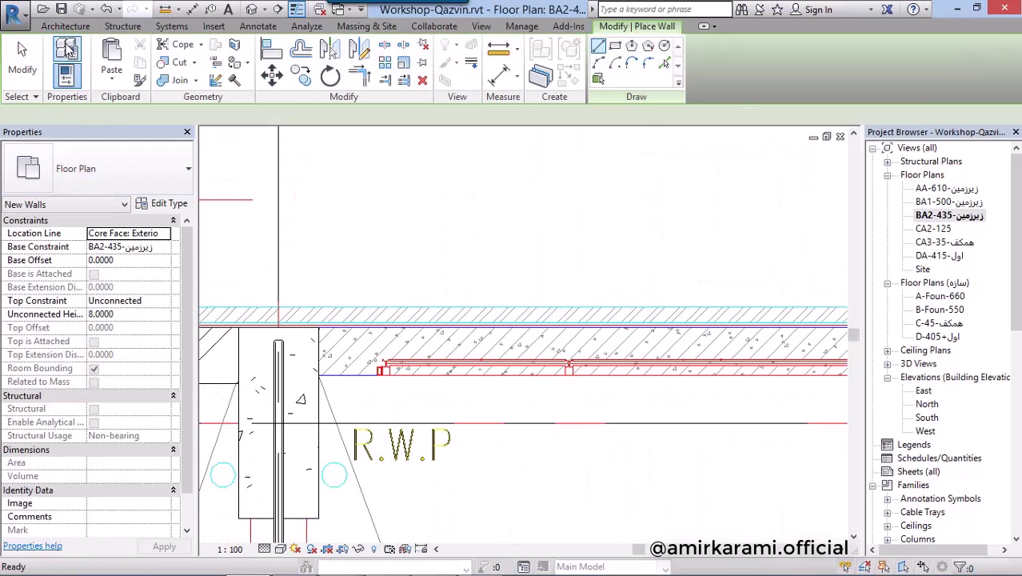
pyautogui.click(92, 166)
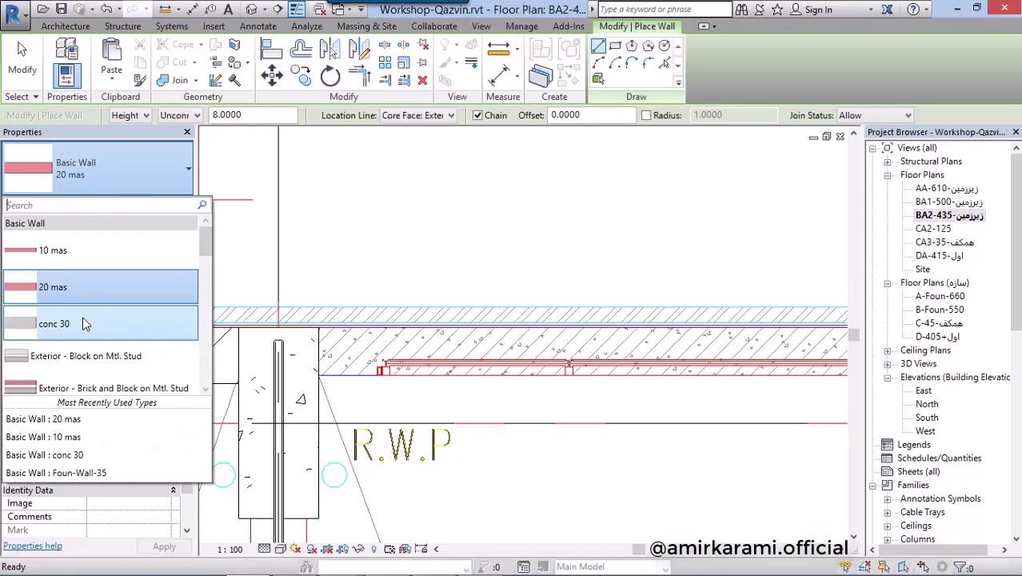
pyautogui.click(53, 323)
pyautogui.scroll(3, 315, 361)
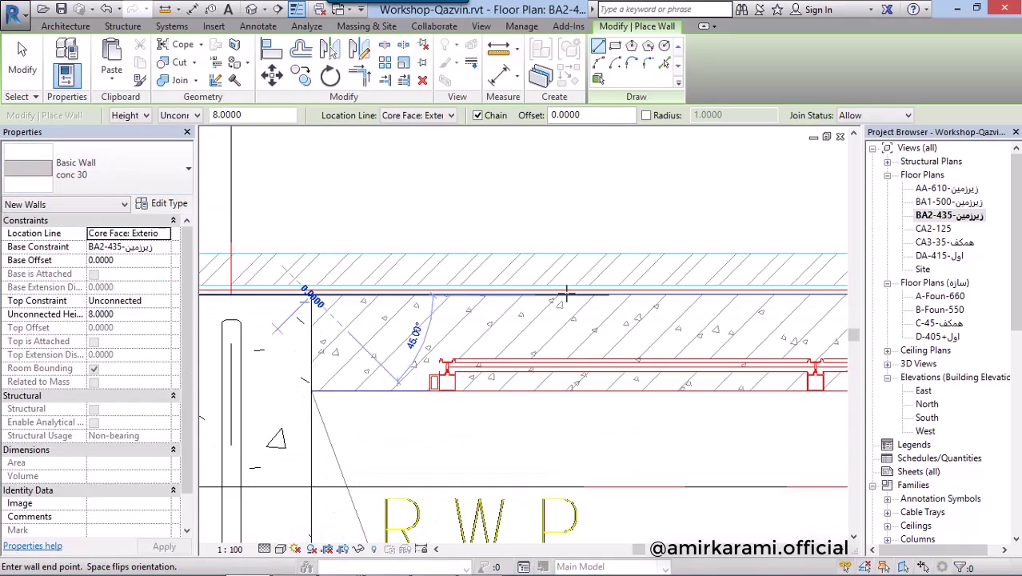
pyautogui.scroll(-2, 256, 296)
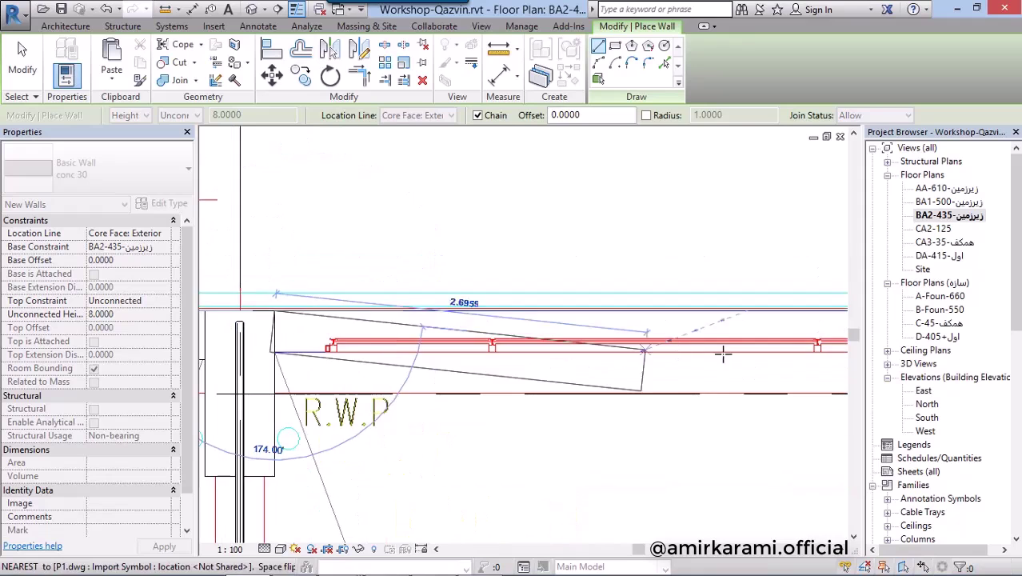
pyautogui.moveTo(219, 321); pyautogui.dragTo(540, 331, button='middle')
pyautogui.click(526, 321)
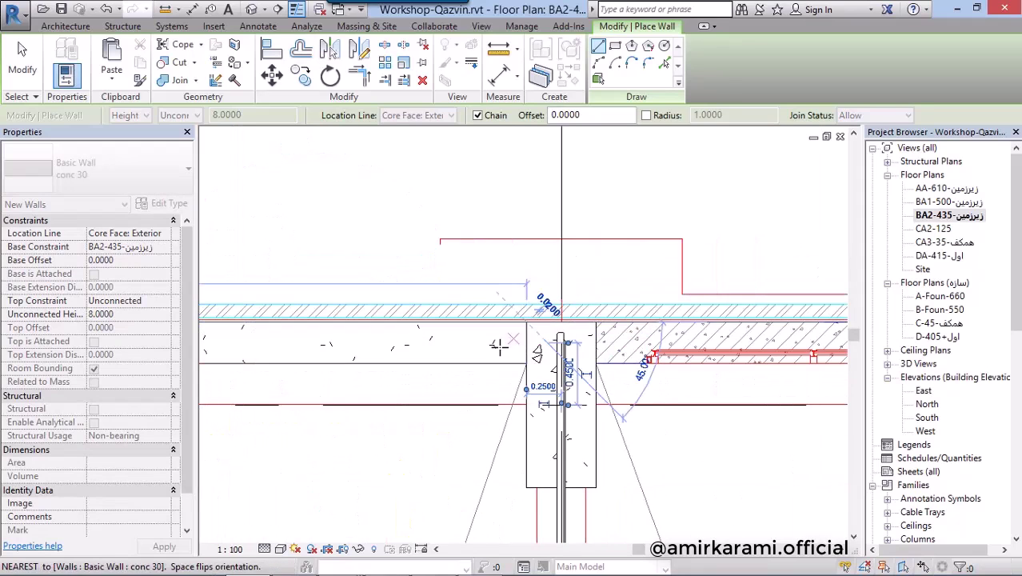
# - Draw a second conc 30 wall from the next column corner to its end point
pyautogui.moveTo(619, 331); pyautogui.dragTo(405, 337, button='middle')
pyautogui.click(383, 327)
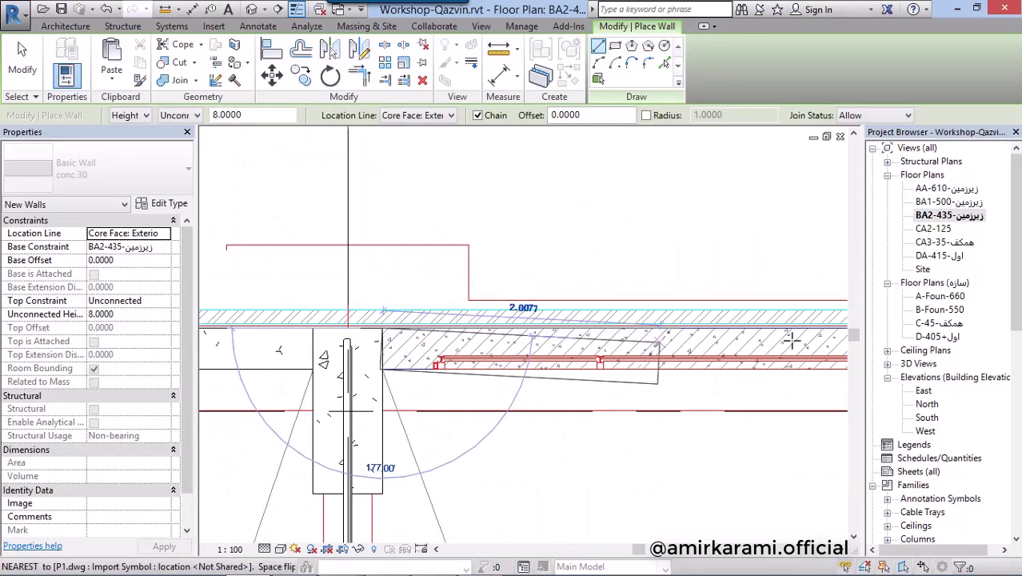
pyautogui.scroll(2, 360, 370)
pyautogui.moveTo(361, 370); pyautogui.dragTo(711, 345, button='middle')
pyautogui.click(712, 345)
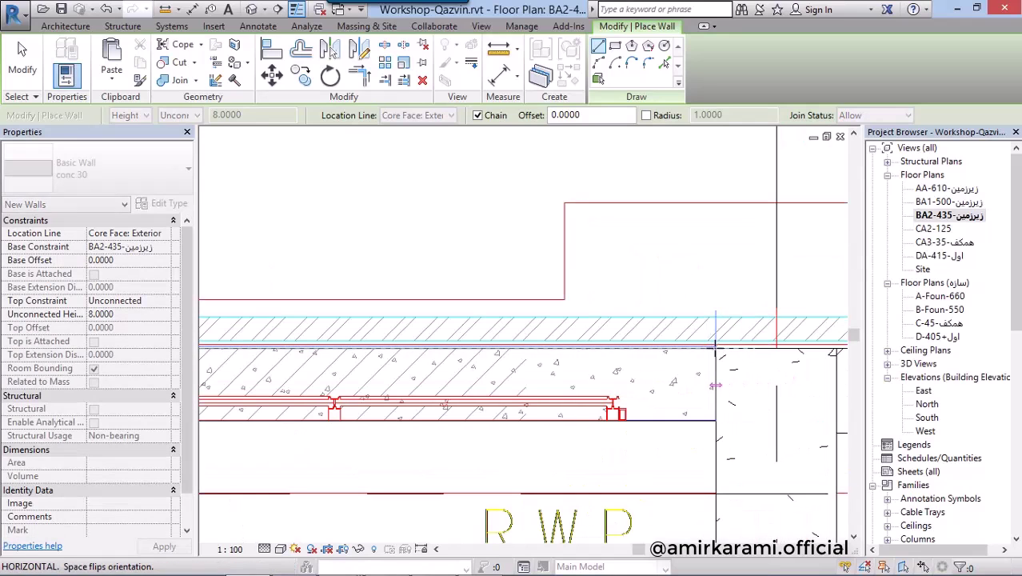
pyautogui.scroll(-2, 714, 342)
pyautogui.scroll(-2, 703, 336)
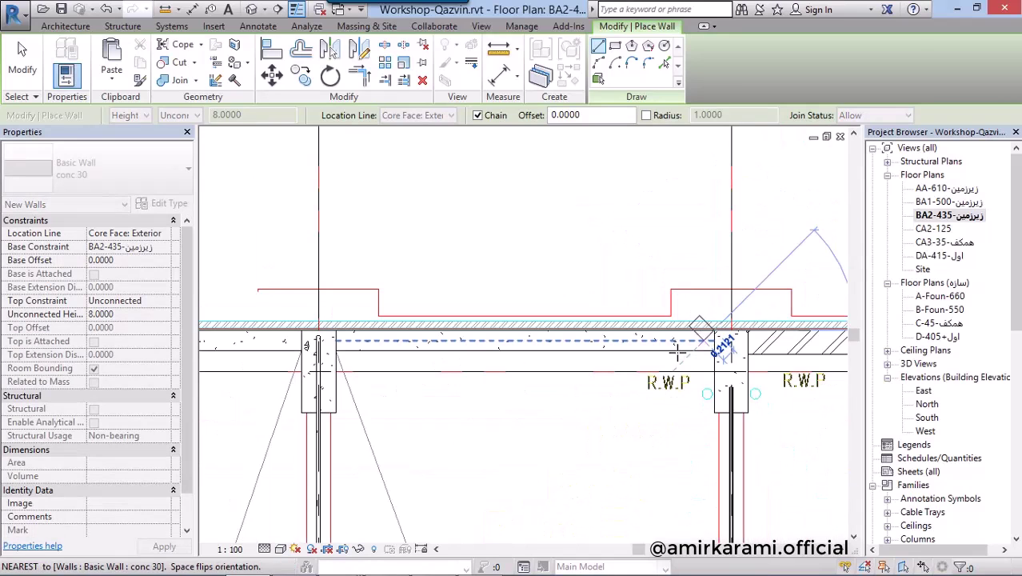
pyautogui.press('Escape')
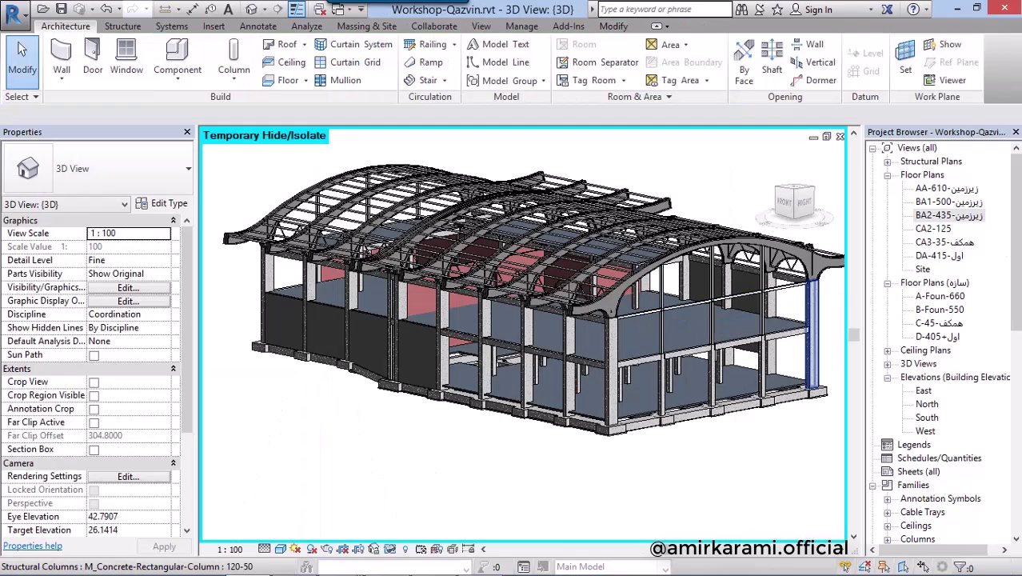
pyautogui.doubleClick(948, 215)
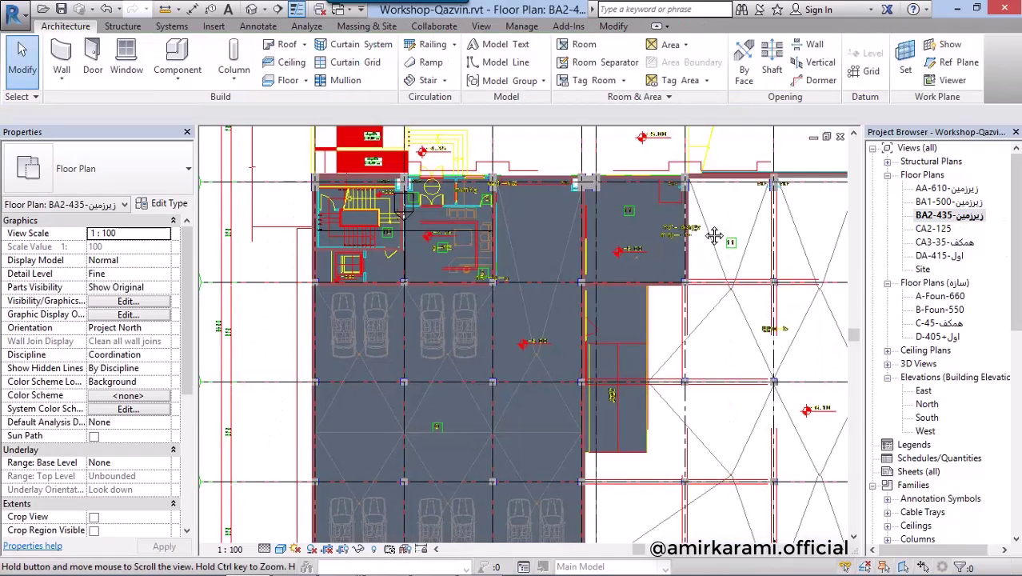
pyautogui.moveTo(714, 235); pyautogui.dragTo(681, 160, button='middle')
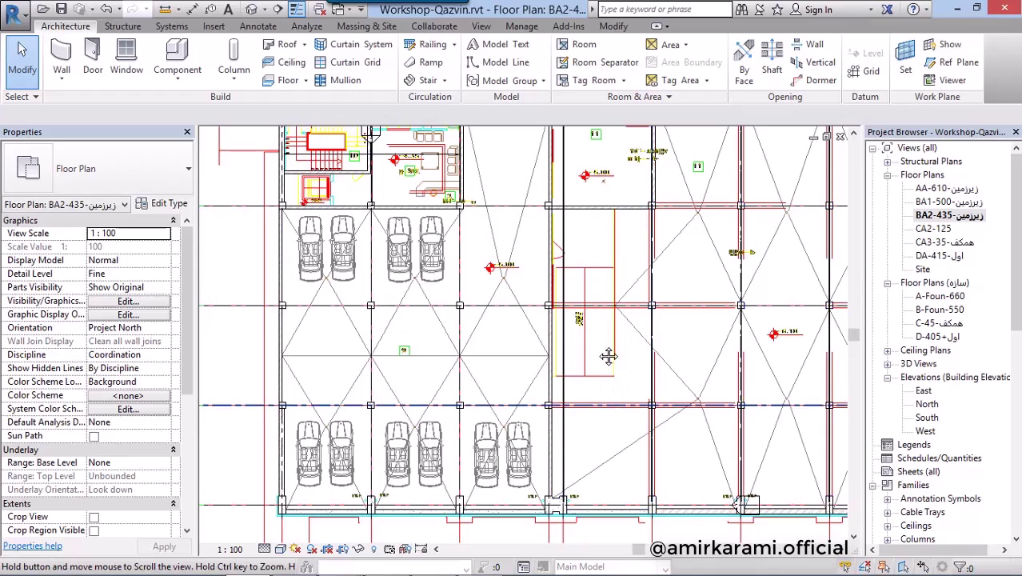
pyautogui.scroll(4, 609, 356)
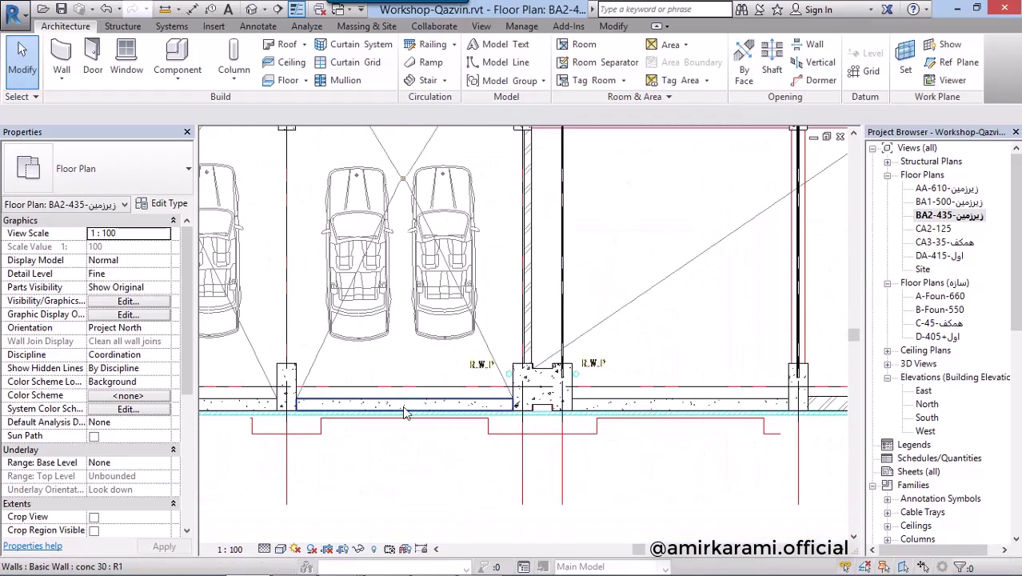
pyautogui.moveTo(433, 432)
pyautogui.mouseDown(button='middle')
pyautogui.moveTo(714, 445)
pyautogui.moveTo(534, 311)
pyautogui.moveTo(572, 279)
pyautogui.mouseUp(button='middle')
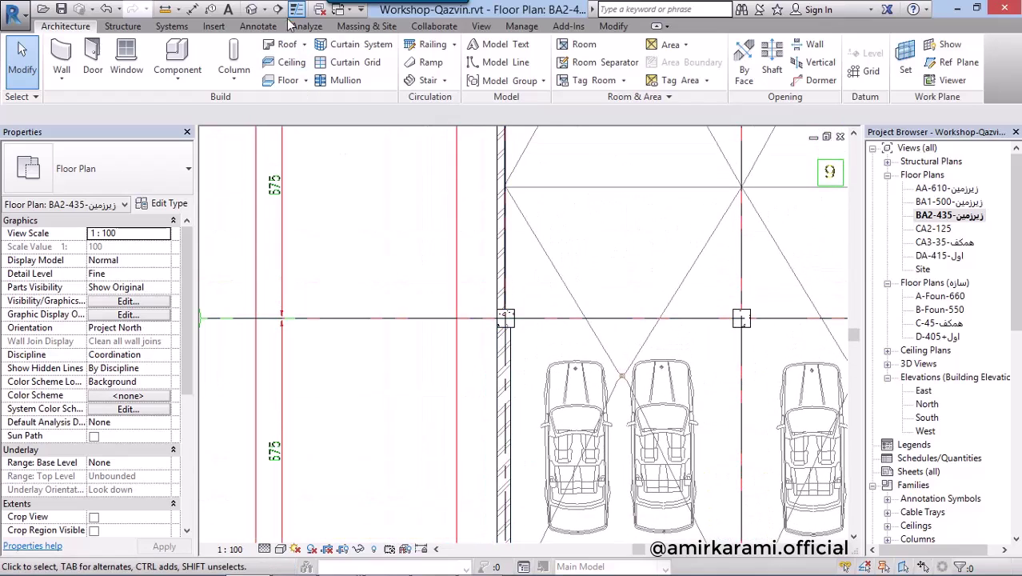
pyautogui.click(251, 9)
pyautogui.moveTo(627, 378)
pyautogui.keyDown('shift'); pyautogui.mouseDown(button='middle')
pyautogui.moveTo(713, 374)
pyautogui.moveTo(580, 370)
pyautogui.moveTo(597, 319)
pyautogui.moveTo(634, 290)
pyautogui.moveTo(617, 256)
pyautogui.moveTo(610, 311)
pyautogui.moveTo(621, 343)
pyautogui.mouseUp(button='middle'); pyautogui.keyUp('shift')
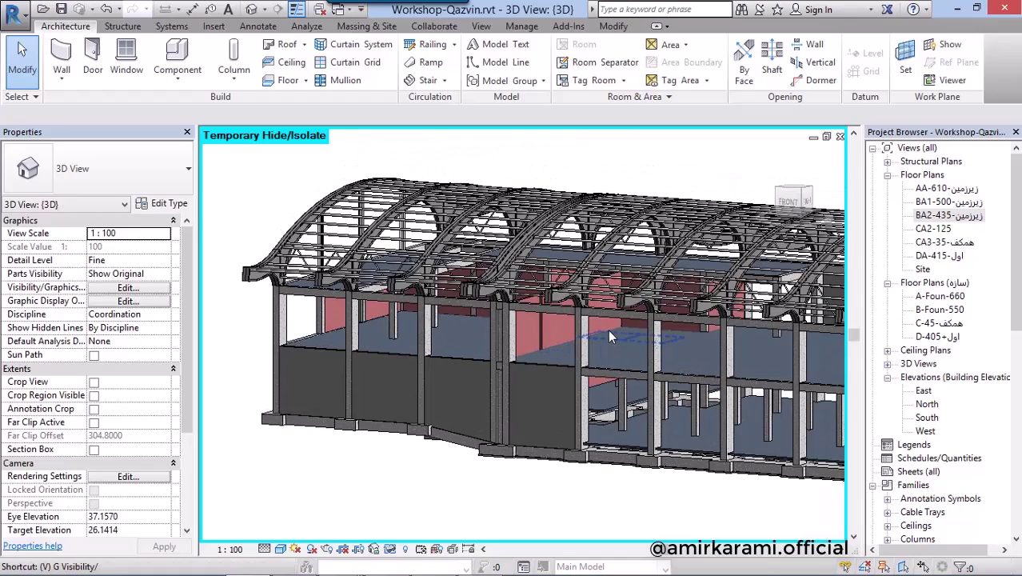
# - In VG, turn off Structural Area Reinforcement through Structural Trusses in the 3D view
pyautogui.press('v')
pyautogui.press('g')
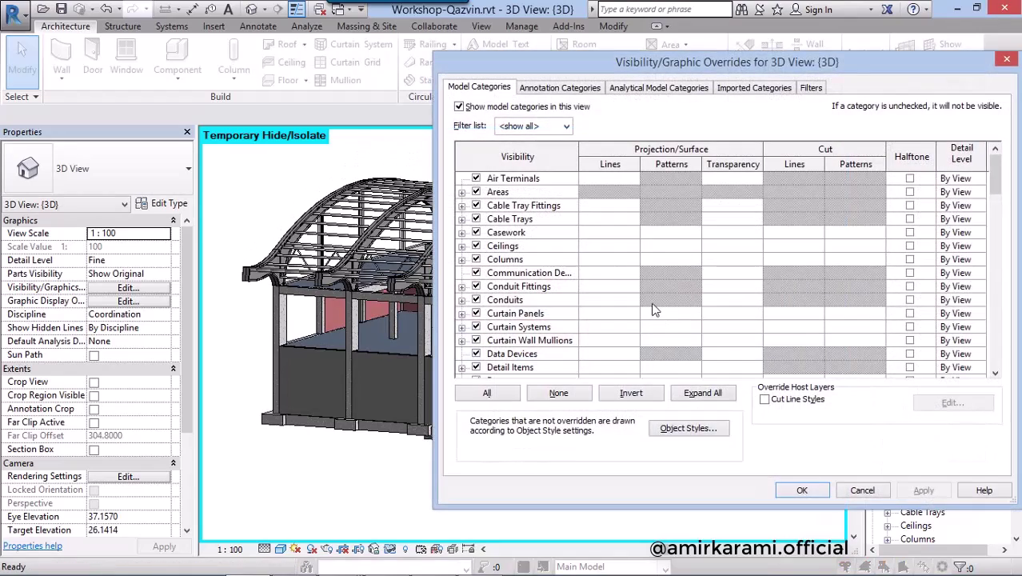
pyautogui.click(521, 316)
pyautogui.press('s')
pyautogui.press('t')
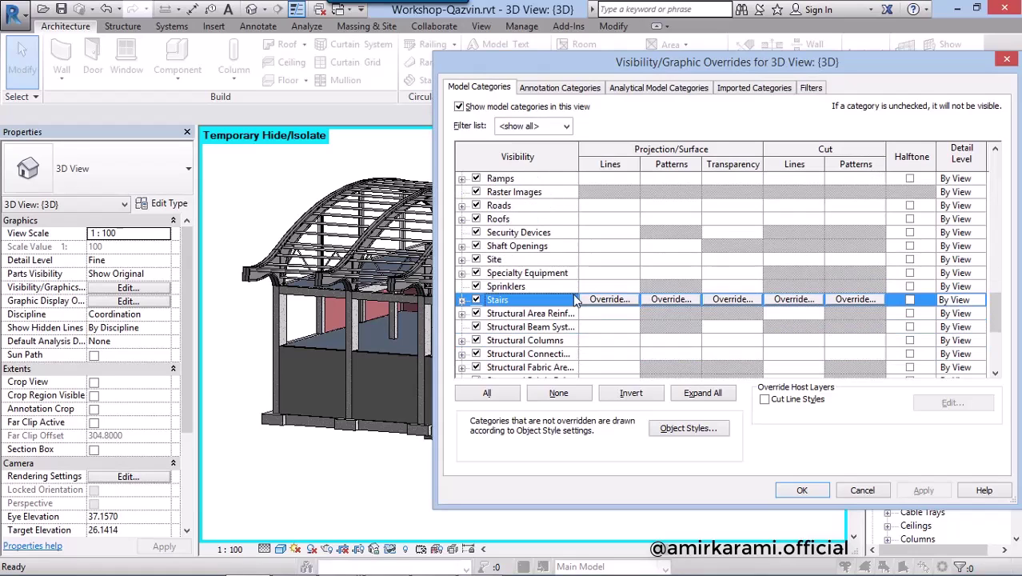
pyautogui.scroll(-1, 594, 306)
pyautogui.click(547, 207)
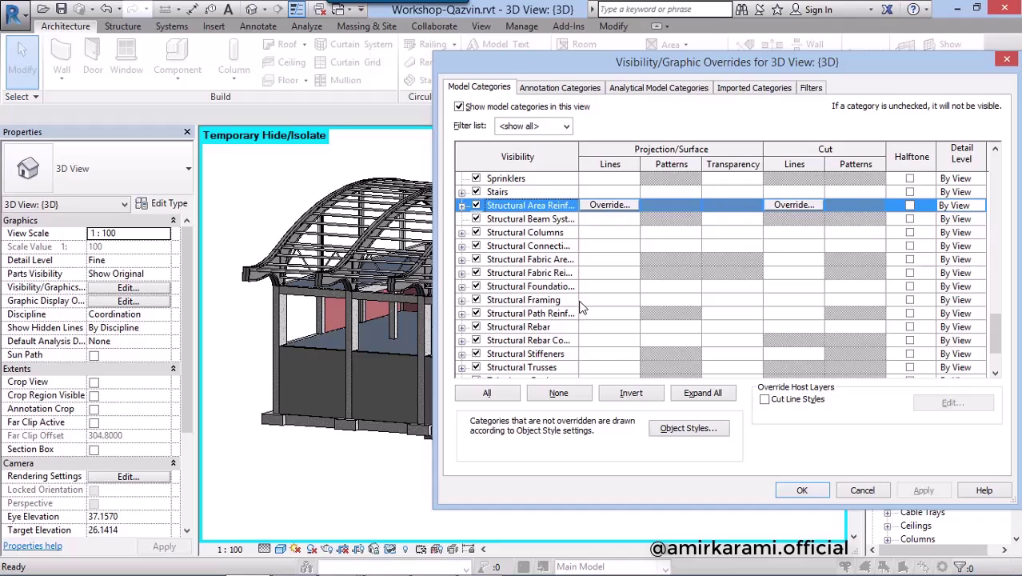
pyautogui.scroll(-1, 581, 322)
pyautogui.scroll(-1, 581, 324)
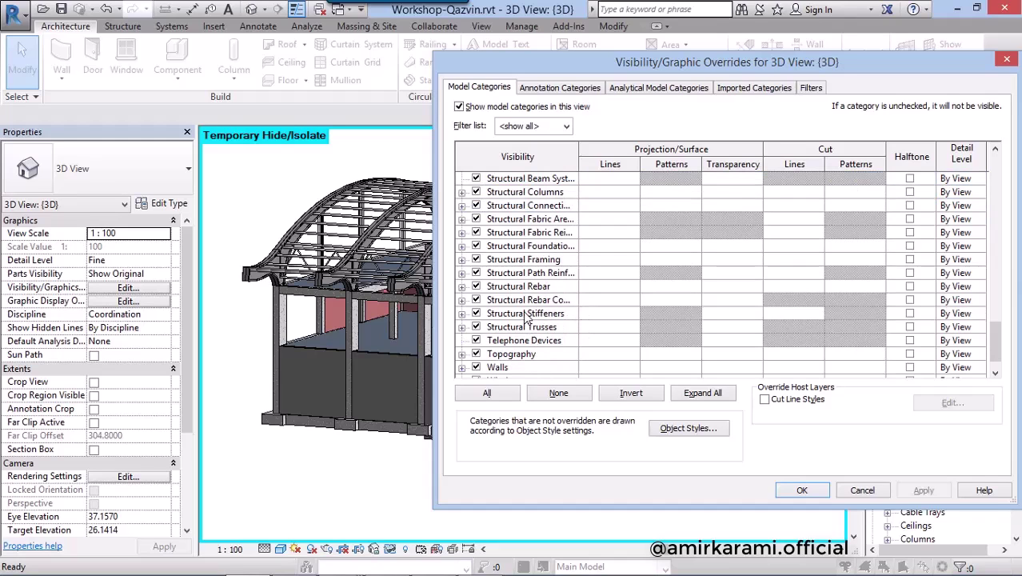
pyautogui.keyDown('shift'); pyautogui.click(528, 330); pyautogui.keyUp('shift')
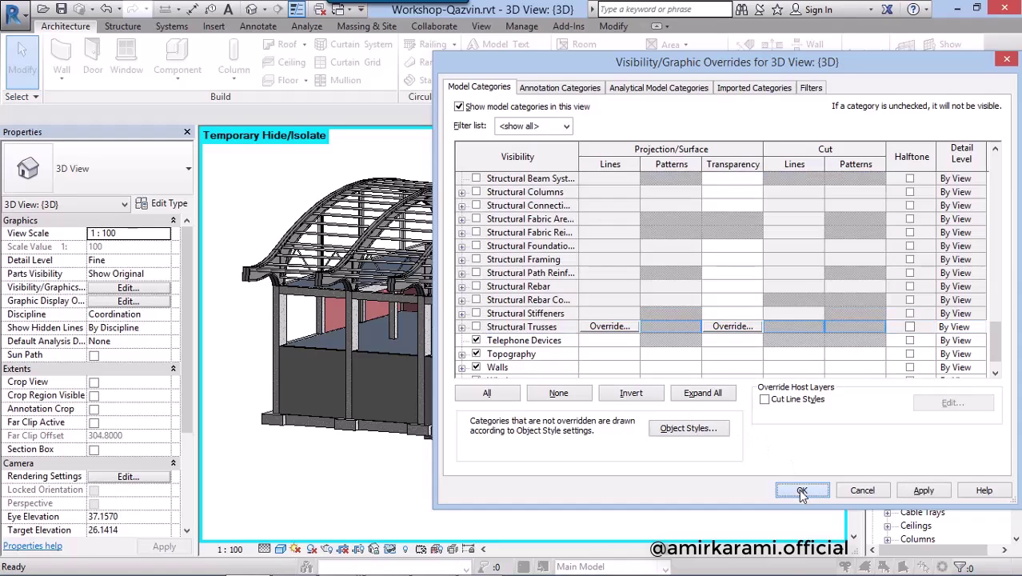
pyautogui.click(801, 490)
# - Select three basement walls, leaving the floor slab out of the selection
pyautogui.moveTo(718, 419)
pyautogui.keyDown('shift'); pyautogui.mouseDown(button='middle')
pyautogui.moveTo(667, 398)
pyautogui.moveTo(685, 442)
pyautogui.moveTo(615, 320)
pyautogui.mouseUp(button='middle'); pyautogui.keyUp('shift')
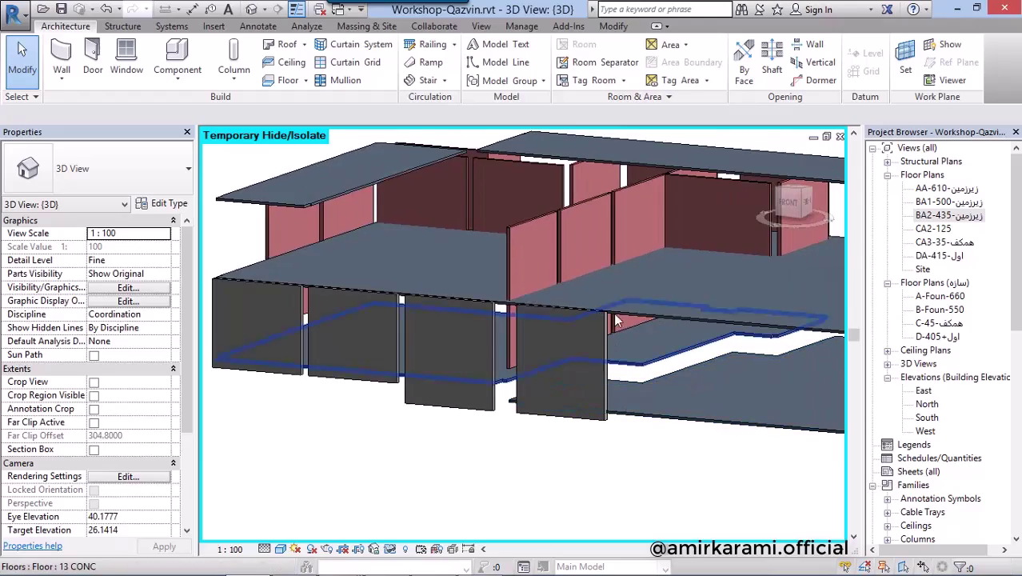
pyautogui.moveTo(549, 224)
pyautogui.keyDown('shift'); pyautogui.mouseDown(button='middle')
pyautogui.moveTo(685, 299)
pyautogui.moveTo(503, 328)
pyautogui.moveTo(611, 337)
pyautogui.moveTo(597, 376)
pyautogui.moveTo(557, 390)
pyautogui.moveTo(679, 388)
pyautogui.moveTo(662, 415)
pyautogui.moveTo(619, 301)
pyautogui.mouseUp(button='middle'); pyautogui.keyUp('shift')
pyautogui.click(503, 329)
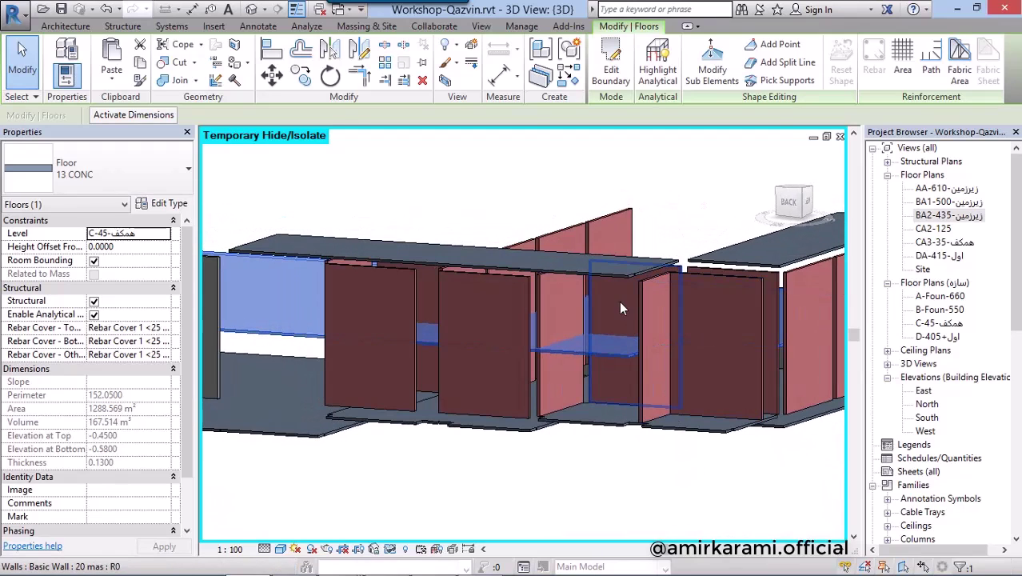
pyautogui.keyDown('ctrl'); pyautogui.click(618, 305); pyautogui.keyUp('ctrl')
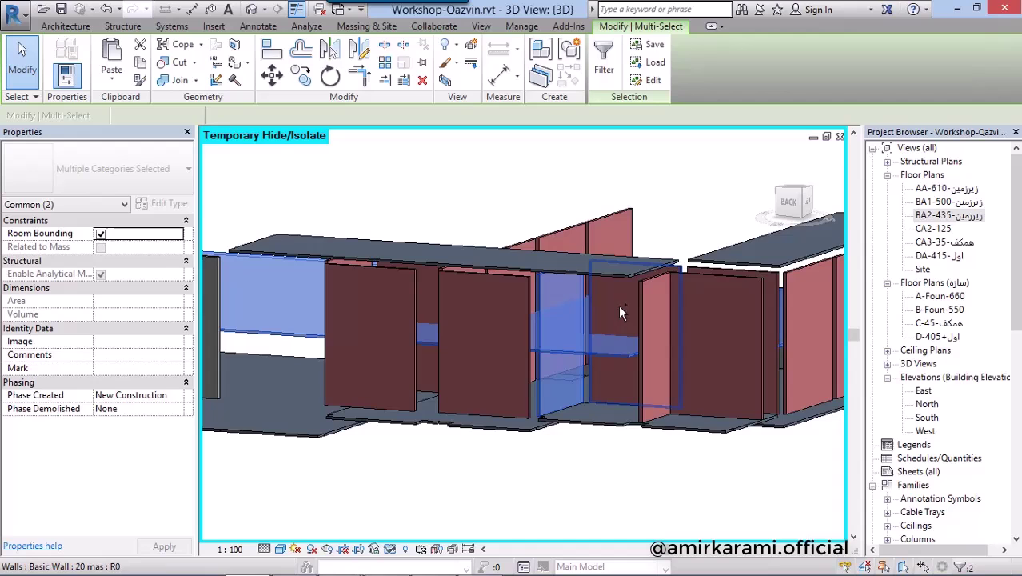
pyautogui.keyDown('ctrl'); pyautogui.click(712, 310); pyautogui.keyUp('ctrl')
pyautogui.moveTo(738, 314)
pyautogui.keyDown('shift'); pyautogui.mouseDown(button='middle')
pyautogui.moveTo(738, 399)
pyautogui.moveTo(685, 432)
pyautogui.moveTo(649, 297)
pyautogui.mouseUp(button='middle'); pyautogui.keyUp('shift')
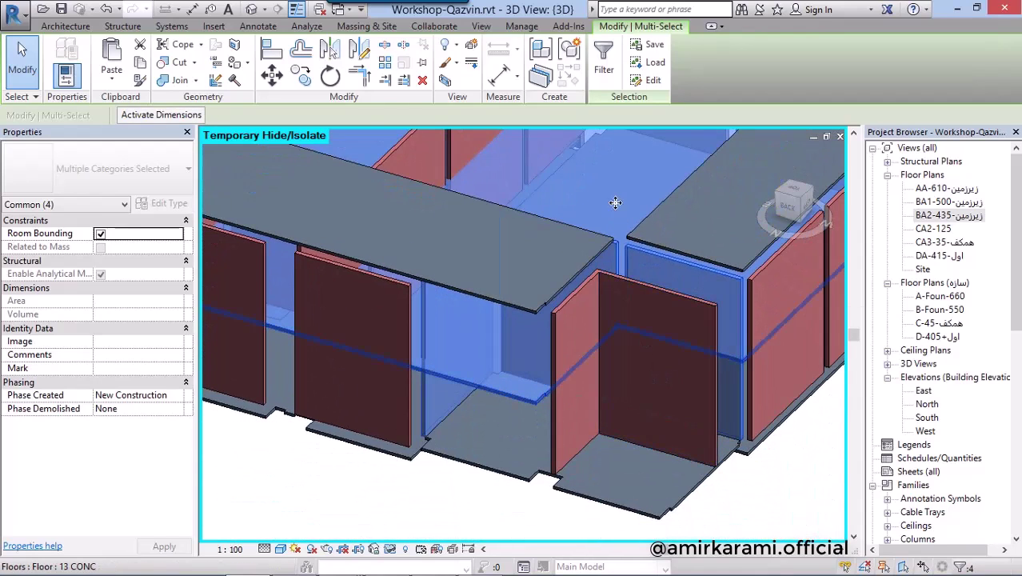
pyautogui.keyDown('shift'); pyautogui.moveTo(731, 462); pyautogui.dragTo(767, 358, button='middle'); pyautogui.keyUp('shift')
pyautogui.keyDown('shift'); pyautogui.click(336, 254); pyautogui.keyUp('shift')
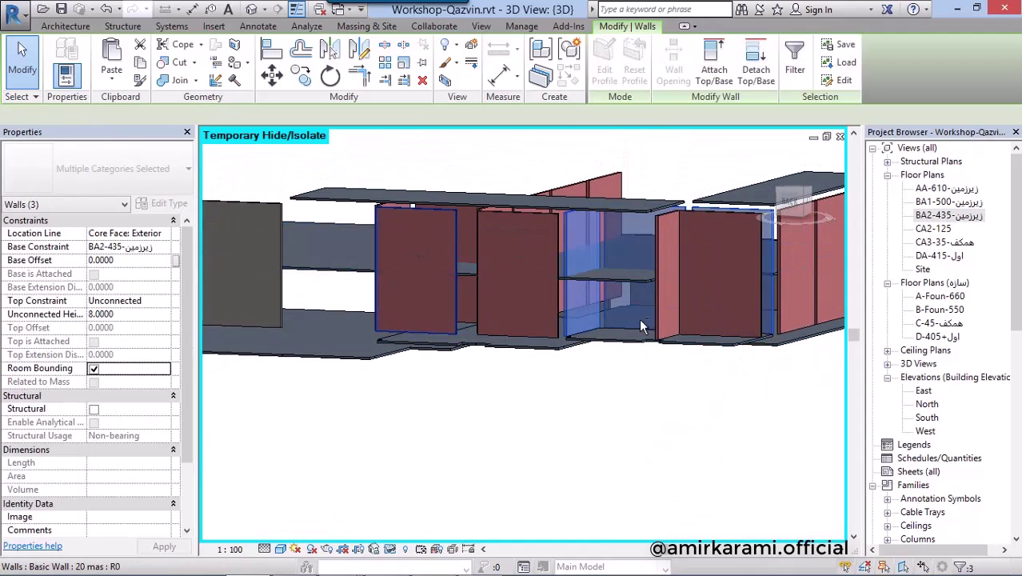
pyautogui.moveTo(639, 318)
pyautogui.keyDown('shift'); pyautogui.mouseDown(button='middle')
pyautogui.moveTo(770, 276)
pyautogui.moveTo(752, 392)
pyautogui.moveTo(642, 368)
pyautogui.moveTo(607, 264)
pyautogui.mouseUp(button='middle'); pyautogui.keyUp('shift')
# - Set the three walls' Base Constraint to BA1-500 with a -0.13 base offset
pyautogui.click(170, 248)
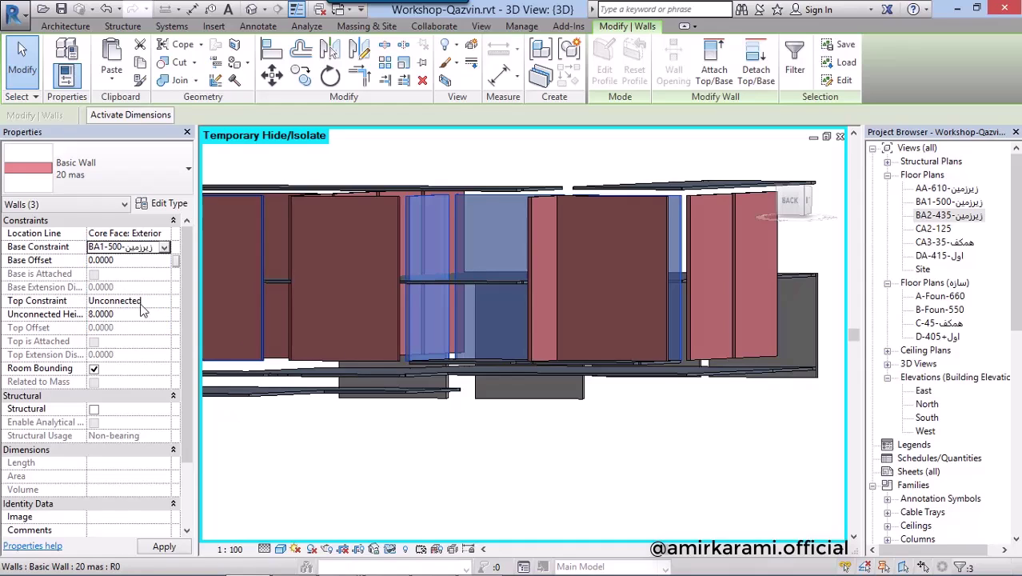
pyautogui.scroll(2, 416, 387)
pyautogui.scroll(3, 401, 384)
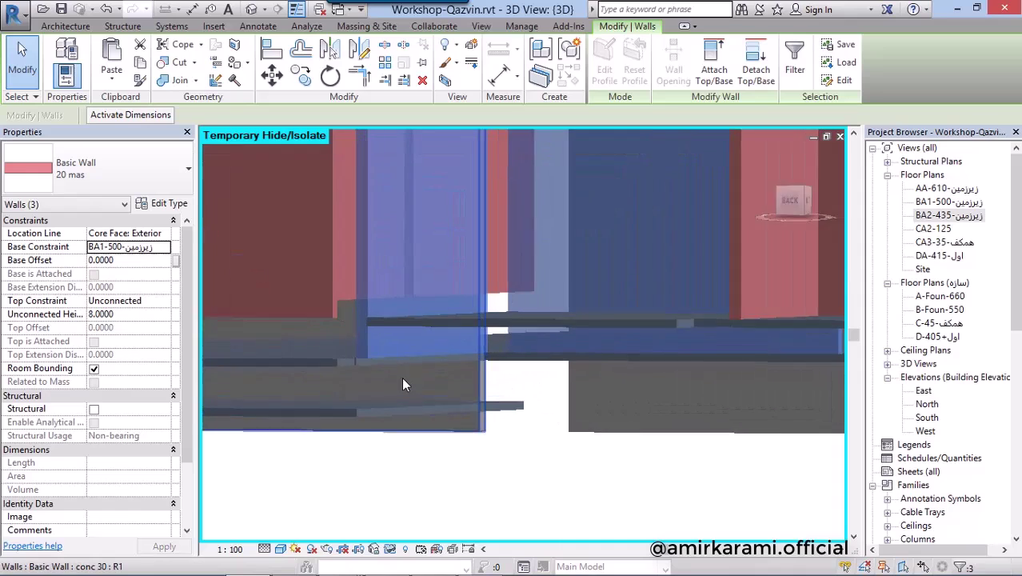
pyautogui.scroll(2, 376, 367)
pyautogui.scroll(3, 364, 360)
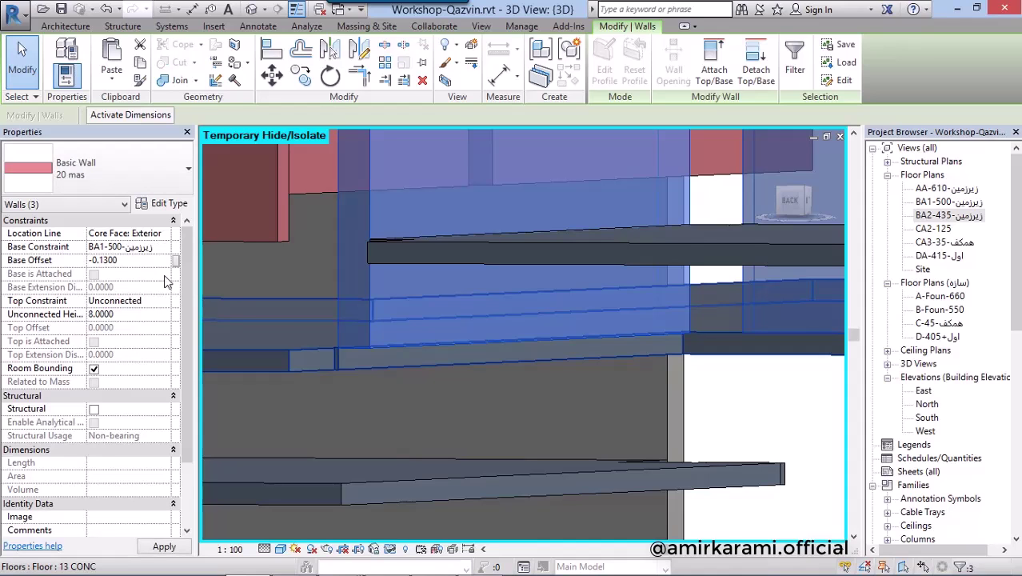
pyautogui.scroll(-3, 427, 396)
pyautogui.scroll(-3, 479, 393)
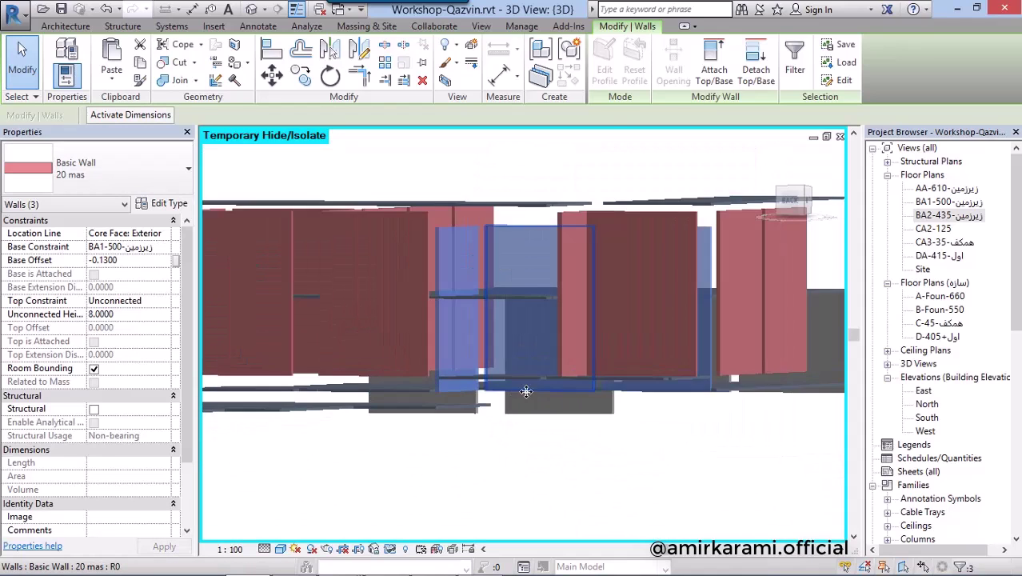
# - Attach the three walls' tops to the floor above
pyautogui.moveTo(525, 391)
pyautogui.keyDown('shift'); pyautogui.mouseDown(button='middle')
pyautogui.moveTo(600, 392)
pyautogui.moveTo(568, 385)
pyautogui.moveTo(624, 300)
pyautogui.mouseUp(button='middle'); pyautogui.keyUp('shift')
pyautogui.click(712, 70)
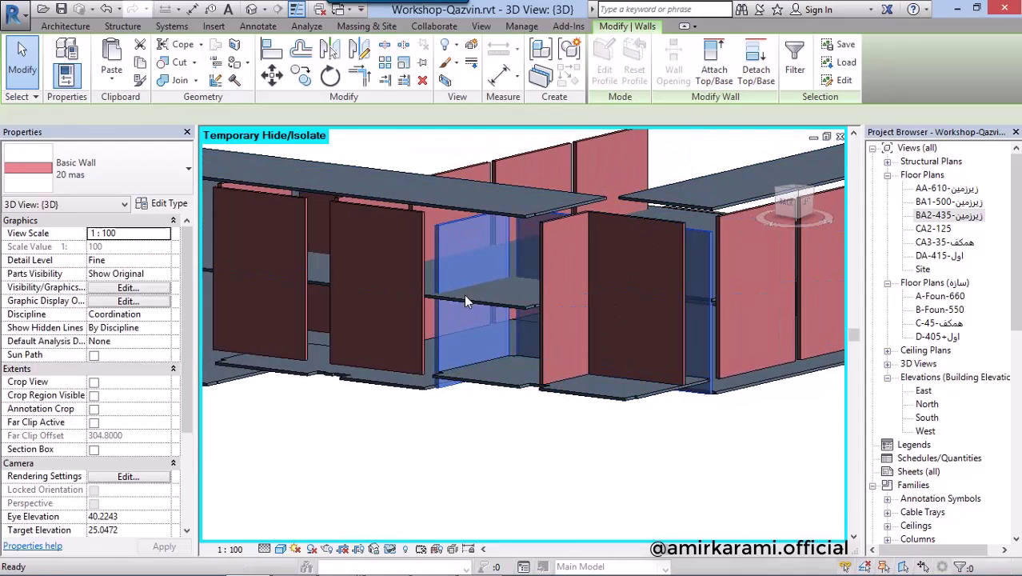
pyautogui.click(483, 292)
# - Select two more walls, including the pink one, and set their base level to BA1-500
pyautogui.moveTo(549, 382)
pyautogui.keyDown('shift'); pyautogui.mouseDown(button='middle')
pyautogui.moveTo(581, 375)
pyautogui.moveTo(492, 285)
pyautogui.mouseUp(button='middle'); pyautogui.keyUp('shift')
pyautogui.moveTo(707, 473)
pyautogui.keyDown('shift'); pyautogui.mouseDown(button='middle')
pyautogui.moveTo(689, 515)
pyautogui.moveTo(626, 270)
pyautogui.moveTo(533, 267)
pyautogui.mouseUp(button='middle'); pyautogui.keyUp('shift')
pyautogui.click(689, 516)
pyautogui.click(626, 270)
pyautogui.keyDown('ctrl'); pyautogui.click(534, 274); pyautogui.keyUp('ctrl')
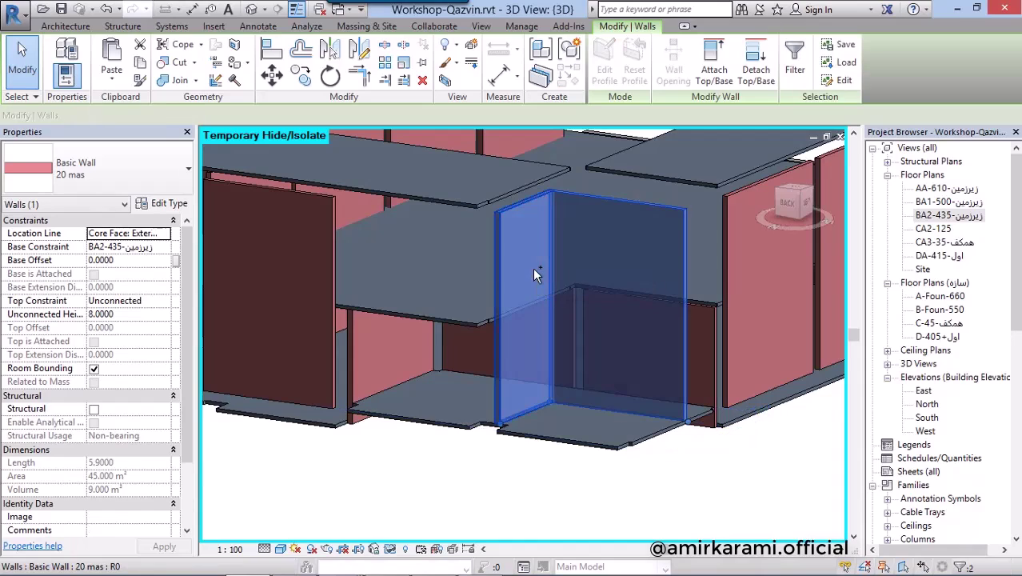
pyautogui.click(166, 248)
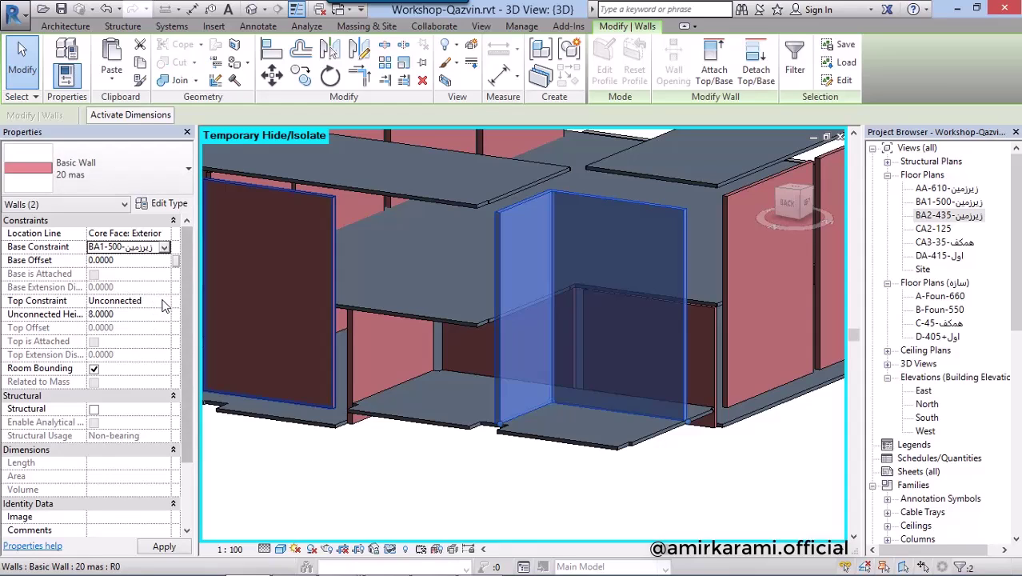
# - Set the two walls' Top Constraint to Up to level C-45 with a -0.10 base offset
pyautogui.click(166, 301)
pyautogui.scroll(-1, 188, 363)
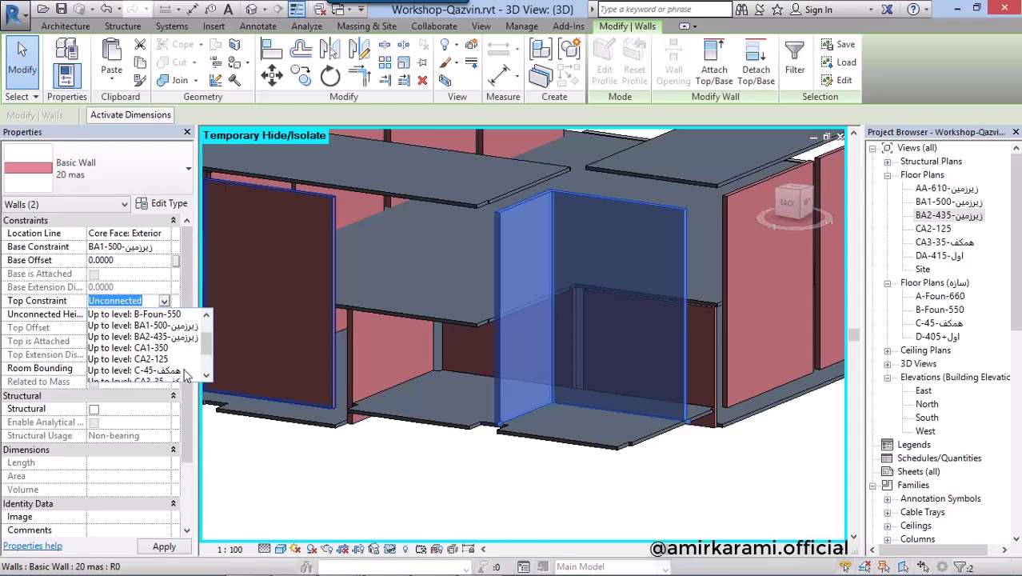
pyautogui.click(162, 371)
pyautogui.moveTo(596, 358)
pyautogui.keyDown('shift'); pyautogui.mouseDown(button='middle')
pyautogui.moveTo(655, 411)
pyautogui.moveTo(674, 366)
pyautogui.moveTo(627, 439)
pyautogui.moveTo(615, 400)
pyautogui.mouseUp(button='middle'); pyautogui.keyUp('shift')
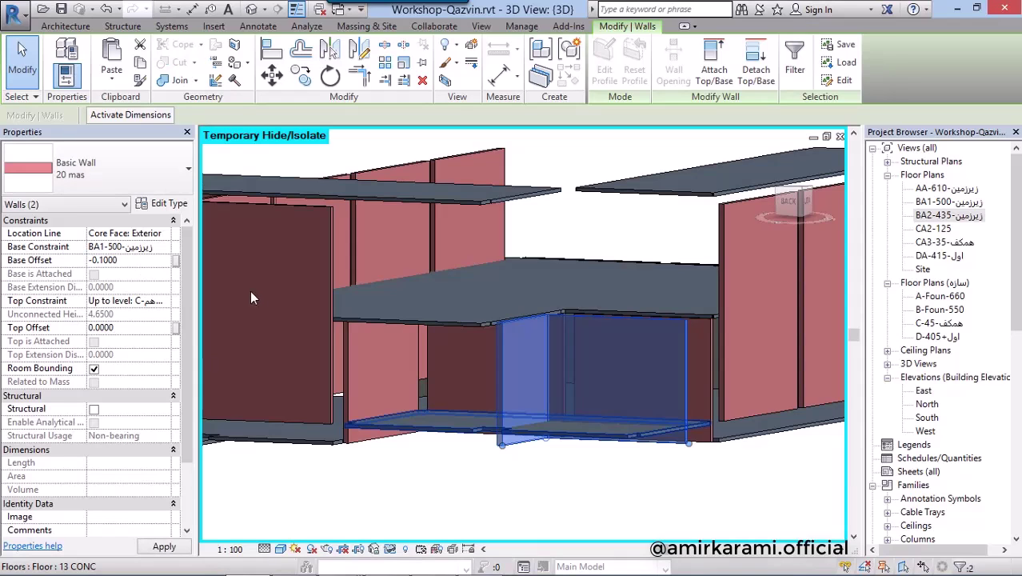
pyautogui.moveTo(387, 336)
pyautogui.keyDown('shift'); pyautogui.mouseDown(button='middle')
pyautogui.moveTo(586, 393)
pyautogui.moveTo(611, 356)
pyautogui.mouseUp(button='middle'); pyautogui.keyUp('shift')
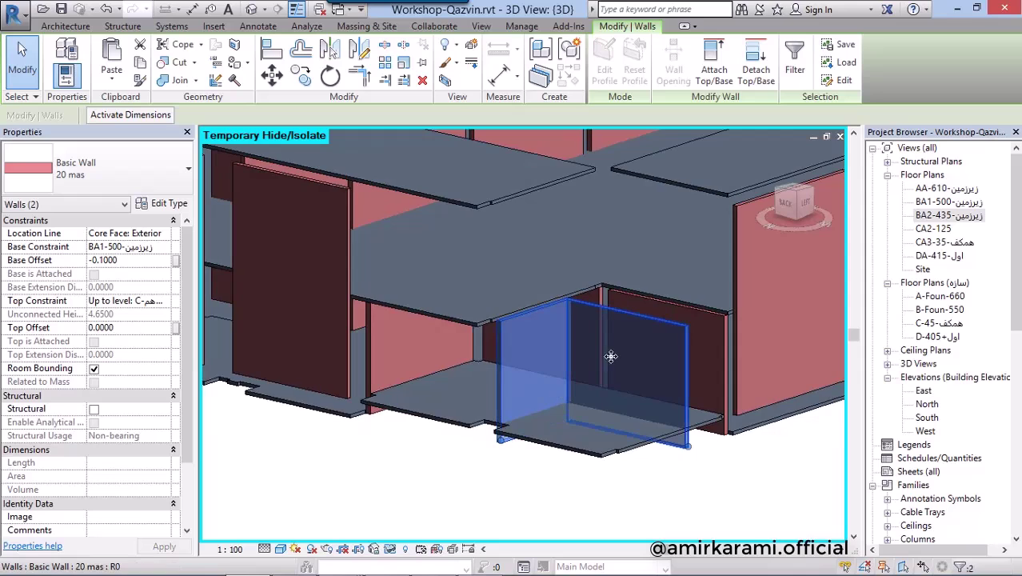
# - Attach their tops to the floor above and dismiss the attachment warning
pyautogui.click(713, 63)
pyautogui.click(534, 247)
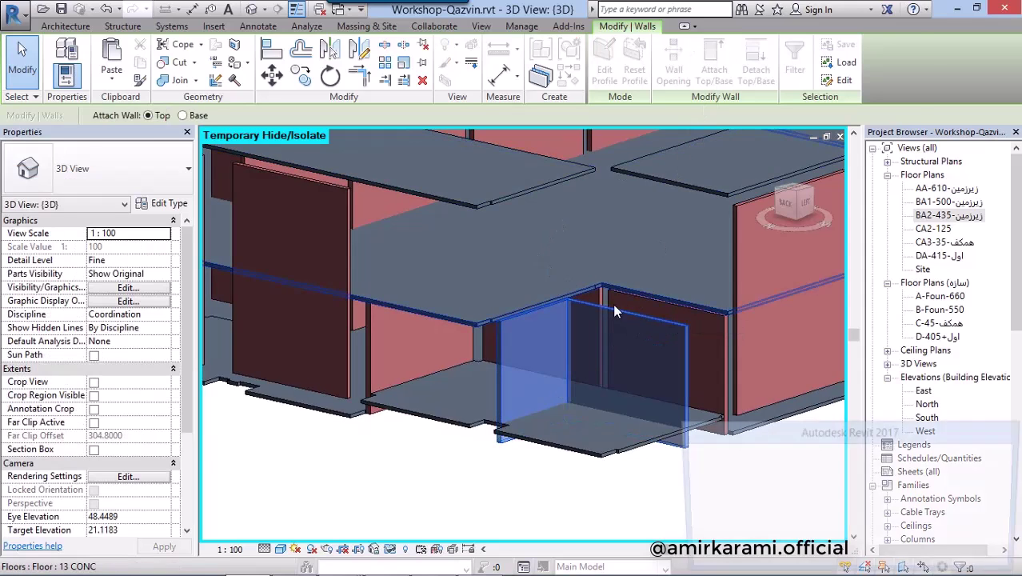
pyautogui.click(901, 556)
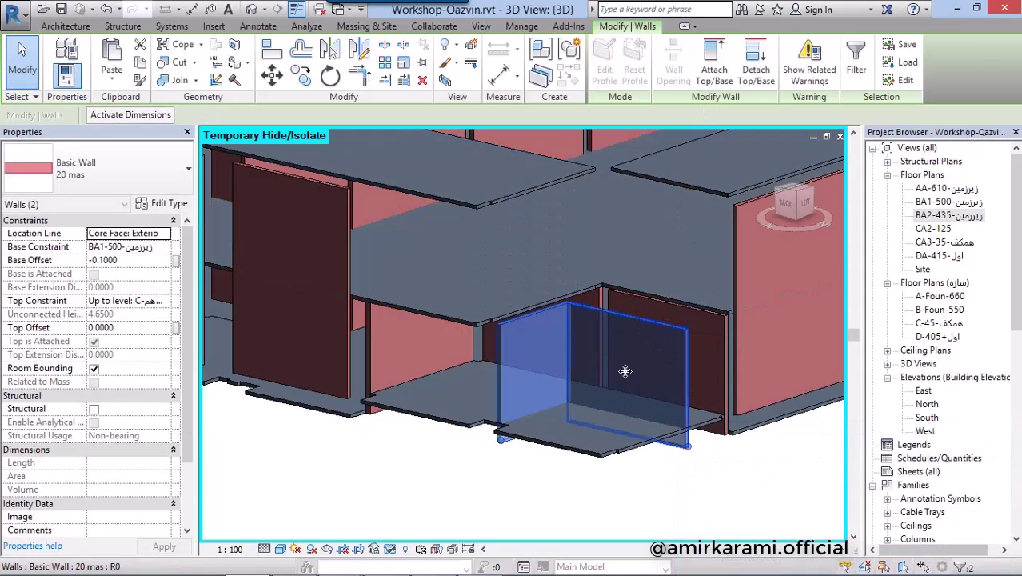
pyautogui.click(775, 512)
pyautogui.moveTo(775, 512)
pyautogui.keyDown('shift'); pyautogui.mouseDown(button='middle')
pyautogui.moveTo(657, 431)
pyautogui.moveTo(645, 444)
pyautogui.mouseUp(button='middle'); pyautogui.keyUp('shift')
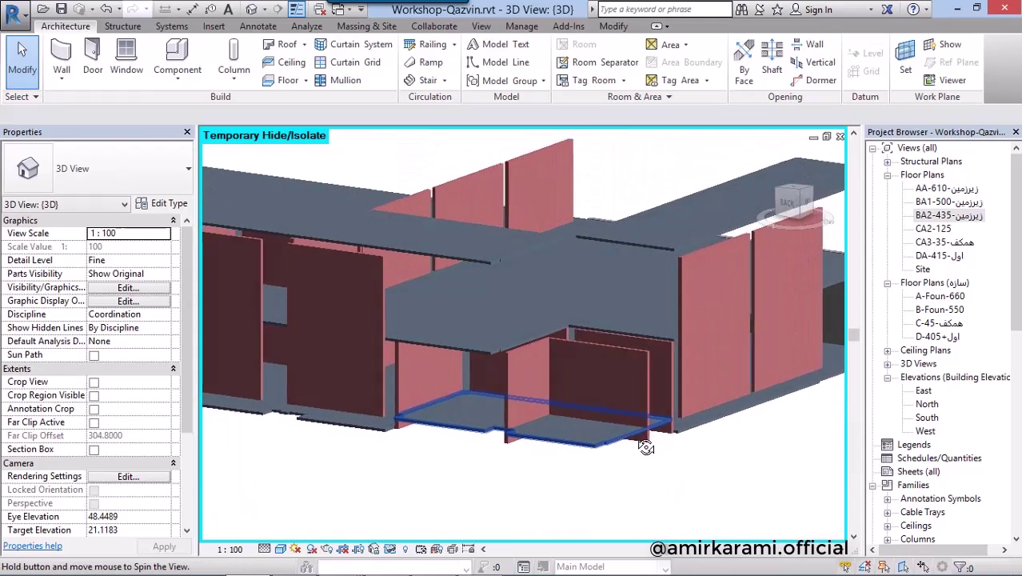
# - Select seven basement walls around the building, leaving out the floor slab
pyautogui.moveTo(516, 347)
pyautogui.keyDown('shift'); pyautogui.mouseDown(button='middle')
pyautogui.moveTo(341, 400)
pyautogui.moveTo(392, 376)
pyautogui.moveTo(468, 309)
pyautogui.moveTo(566, 310)
pyautogui.moveTo(549, 297)
pyautogui.moveTo(560, 292)
pyautogui.mouseUp(button='middle'); pyautogui.keyUp('shift')
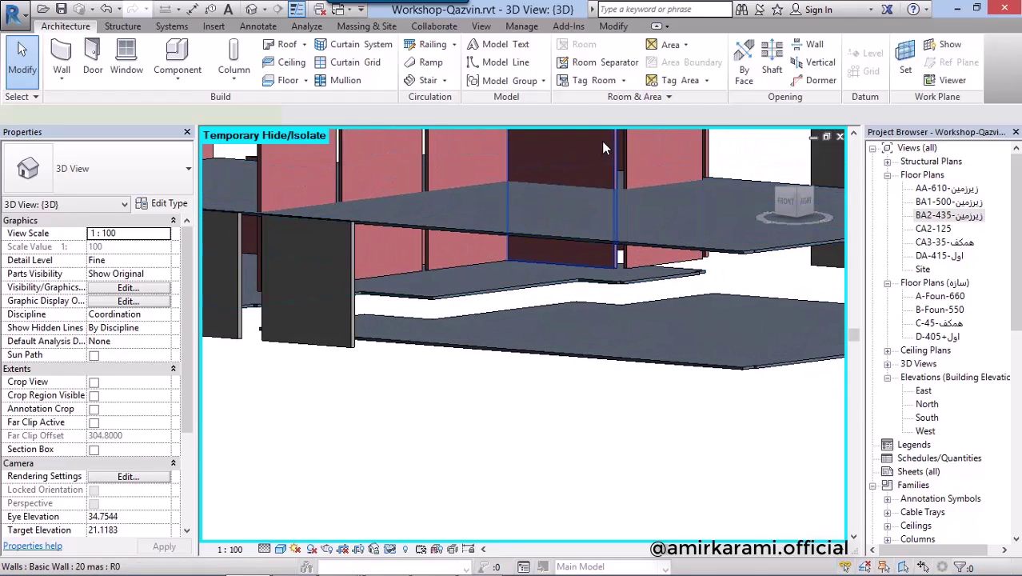
pyautogui.click(601, 141)
pyautogui.moveTo(601, 141)
pyautogui.keyDown('shift'); pyautogui.mouseDown(button='middle')
pyautogui.moveTo(714, 247)
pyautogui.moveTo(744, 424)
pyautogui.moveTo(714, 383)
pyautogui.mouseUp(button='middle'); pyautogui.keyUp('shift')
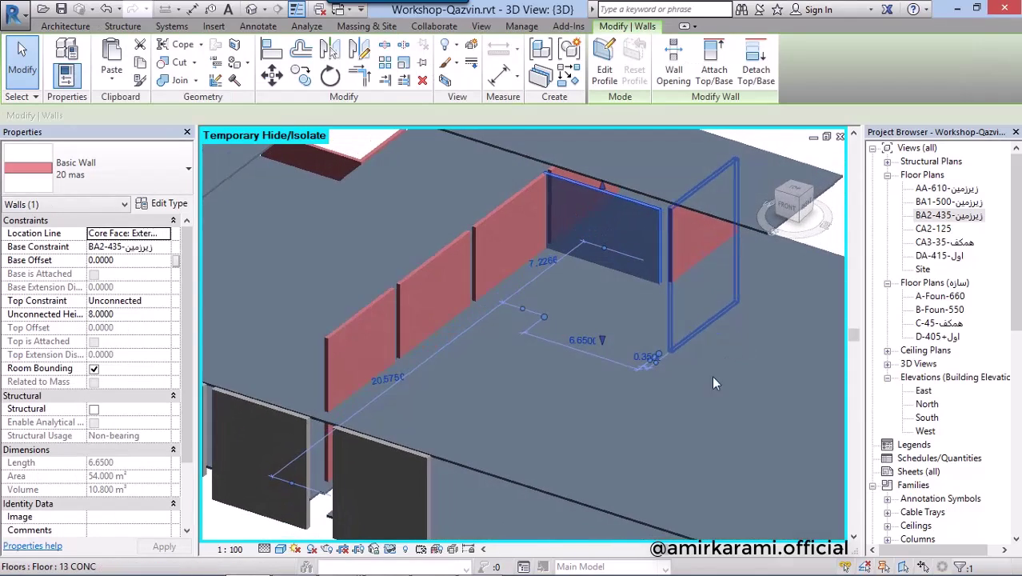
pyautogui.click(690, 452)
pyautogui.moveTo(690, 453)
pyautogui.keyDown('shift'); pyautogui.mouseDown(button='middle')
pyautogui.moveTo(695, 362)
pyautogui.moveTo(626, 354)
pyautogui.moveTo(641, 400)
pyautogui.moveTo(645, 386)
pyautogui.mouseUp(button='middle'); pyautogui.keyUp('shift')
pyautogui.press('Escape')
pyautogui.click(666, 236)
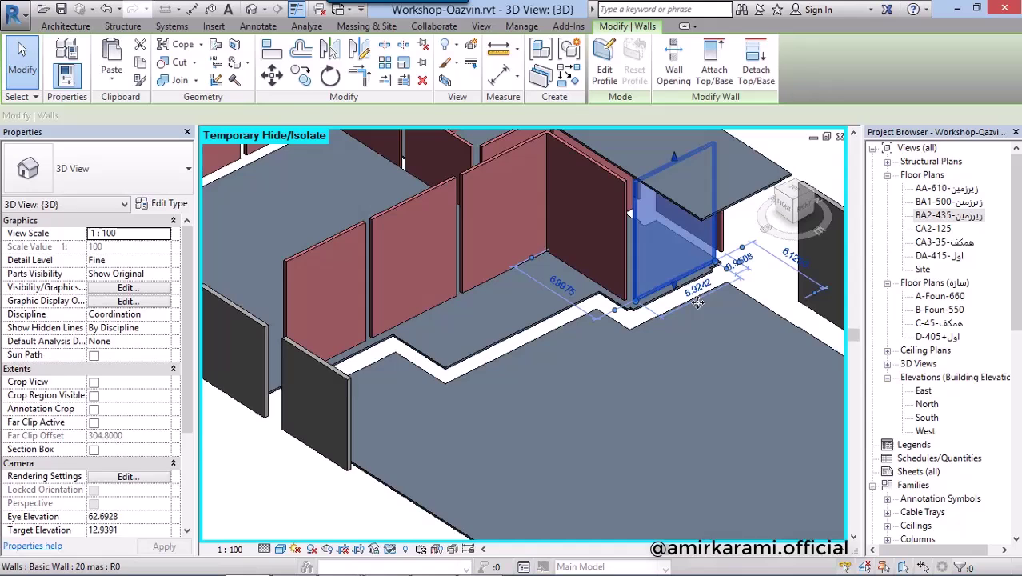
pyautogui.keyDown('ctrl'); pyautogui.click(591, 240); pyautogui.keyUp('ctrl')
pyautogui.keyDown('ctrl'); pyautogui.click(496, 214); pyautogui.keyUp('ctrl')
pyautogui.keyDown('ctrl'); pyautogui.click(433, 249); pyautogui.keyUp('ctrl')
pyautogui.keyDown('ctrl'); pyautogui.click(328, 293); pyautogui.keyUp('ctrl')
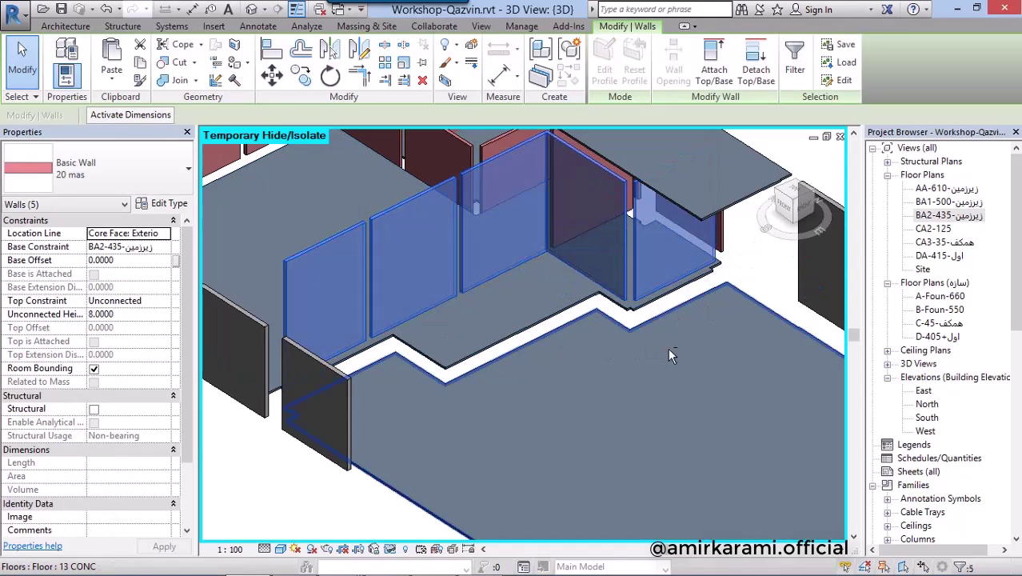
pyautogui.keyDown('shift'); pyautogui.moveTo(670, 355); pyautogui.dragTo(591, 353, button='middle'); pyautogui.keyUp('shift')
pyautogui.keyDown('ctrl'); pyautogui.click(703, 344); pyautogui.keyUp('ctrl')
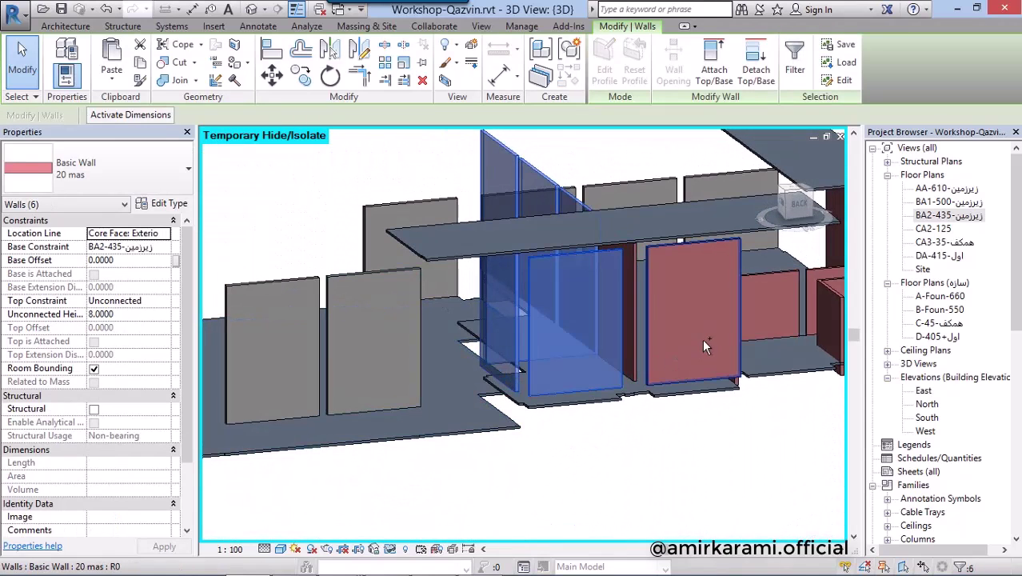
pyautogui.moveTo(725, 363)
pyautogui.keyDown('shift'); pyautogui.mouseDown(button='middle')
pyautogui.moveTo(717, 377)
pyautogui.moveTo(725, 402)
pyautogui.moveTo(791, 471)
pyautogui.moveTo(752, 388)
pyautogui.moveTo(796, 350)
pyautogui.moveTo(664, 368)
pyautogui.moveTo(721, 350)
pyautogui.mouseUp(button='middle'); pyautogui.keyUp('shift')
# - Add an eighth wall and base all eight walls on AA-610 with a -0.13 offset
pyautogui.scroll(5, 604, 271)
pyautogui.scroll(3, 543, 305)
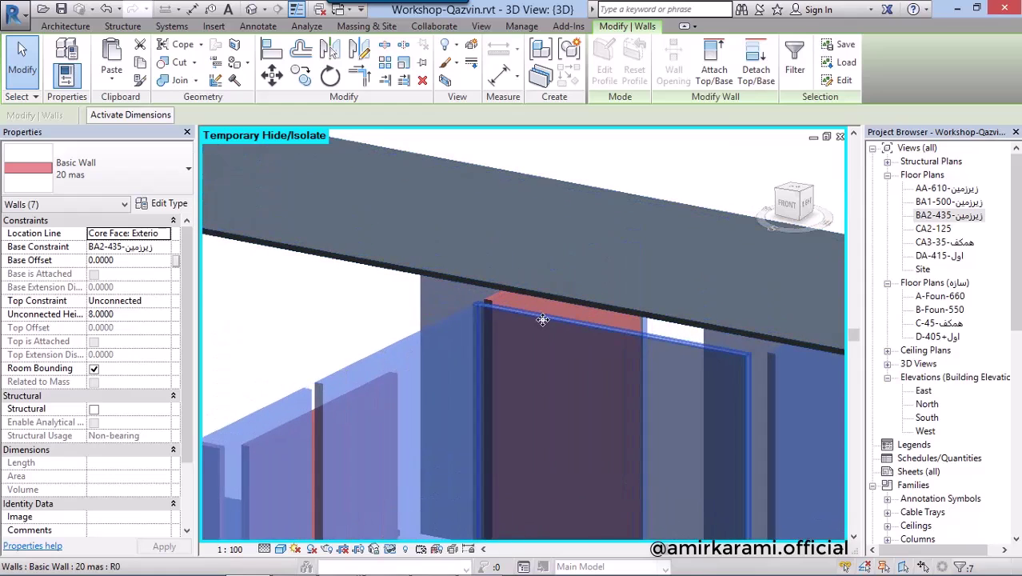
pyautogui.keyDown('ctrl'); pyautogui.click(543, 311); pyautogui.keyUp('ctrl')
pyautogui.scroll(-5, 628, 292)
pyautogui.scroll(-3, 476, 362)
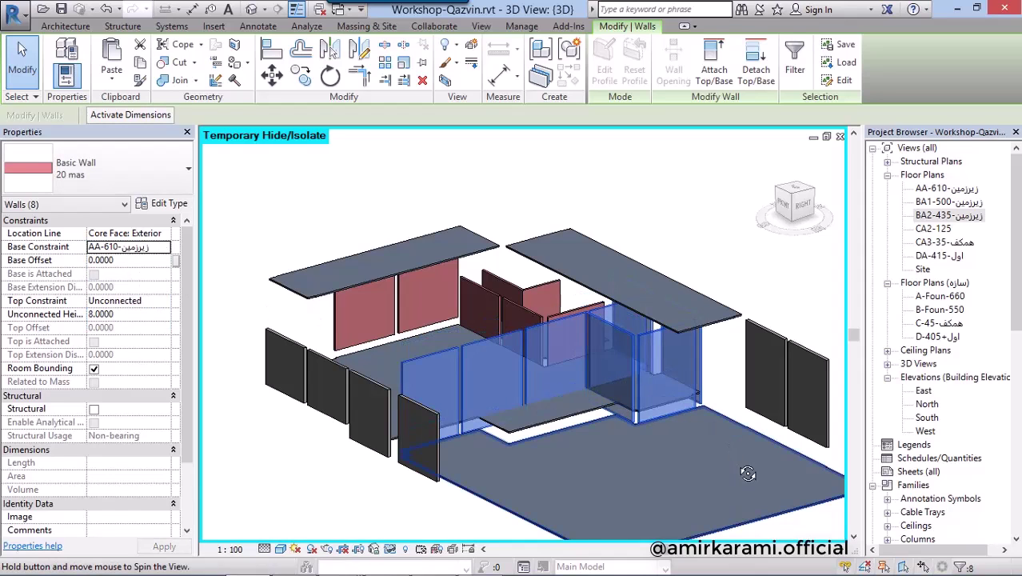
pyautogui.keyDown('shift'); pyautogui.moveTo(746, 474); pyautogui.dragTo(741, 433, button='middle'); pyautogui.keyUp('shift')
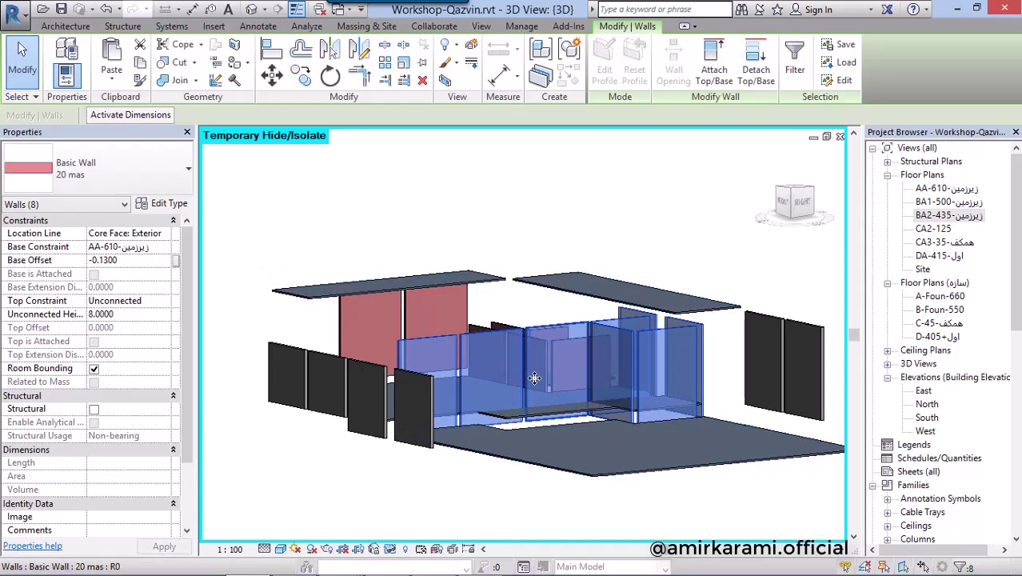
pyautogui.scroll(3, 531, 312)
pyautogui.moveTo(531, 312)
pyautogui.keyDown('shift'); pyautogui.mouseDown(button='middle')
pyautogui.moveTo(698, 414)
pyautogui.moveTo(681, 379)
pyautogui.mouseUp(button='middle'); pyautogui.keyUp('shift')
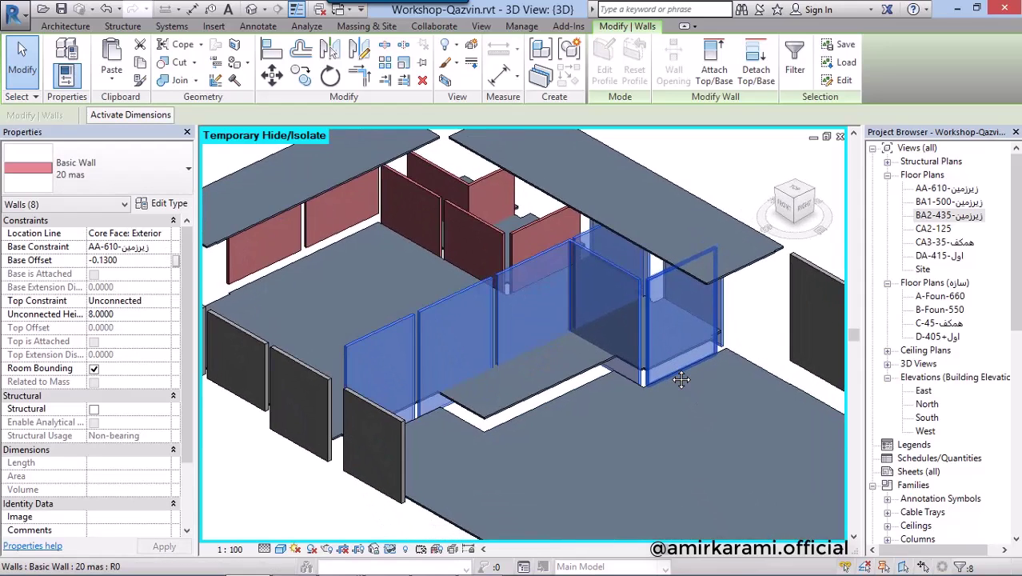
pyautogui.moveTo(564, 486); pyautogui.dragTo(569, 471, button='middle')
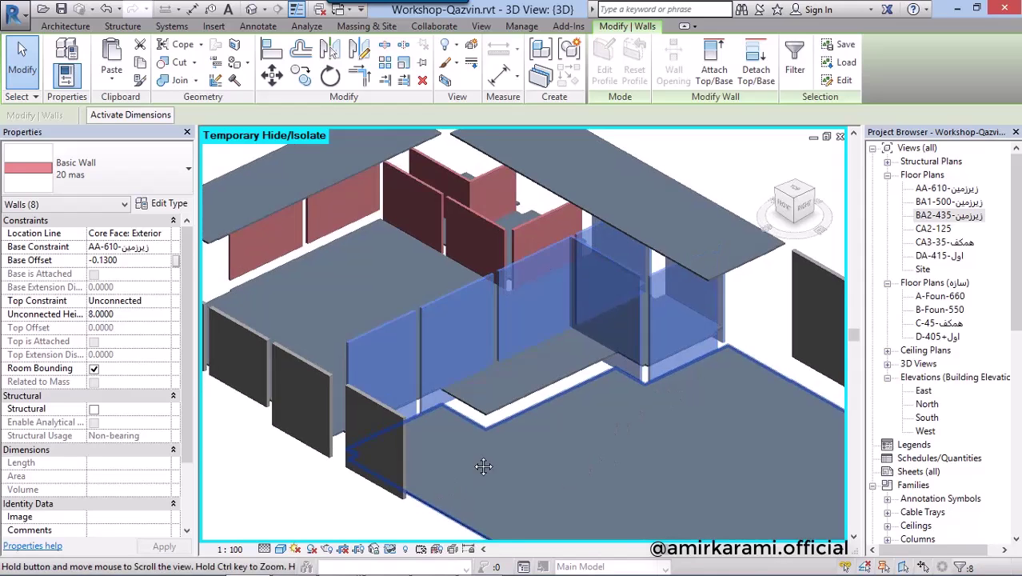
# - Unhide temporarily hidden elements, reselect the eight walls and attach their tops to the floor above
pyautogui.click(404, 534)
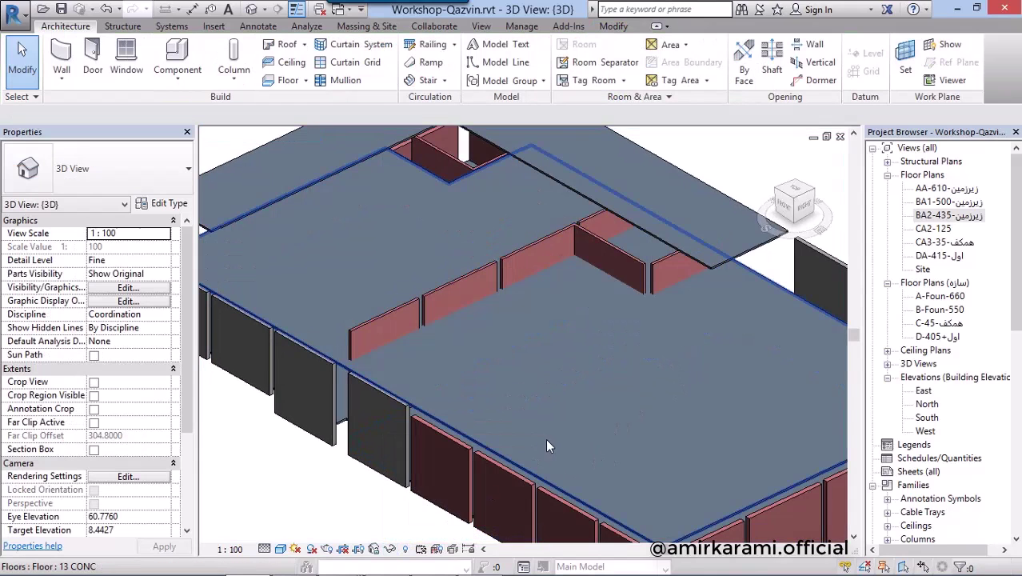
pyautogui.rightClick(294, 470)
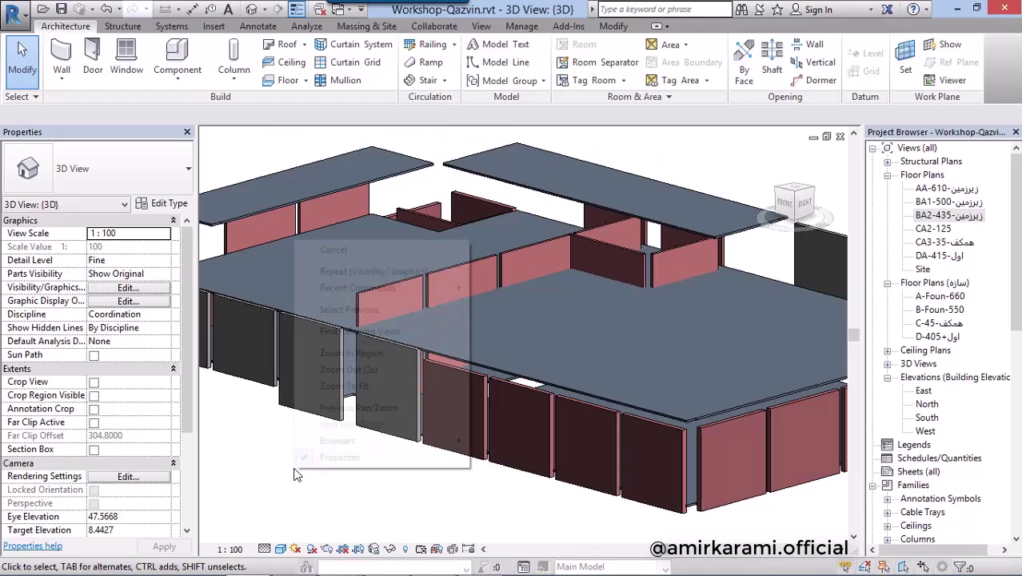
pyautogui.click(363, 316)
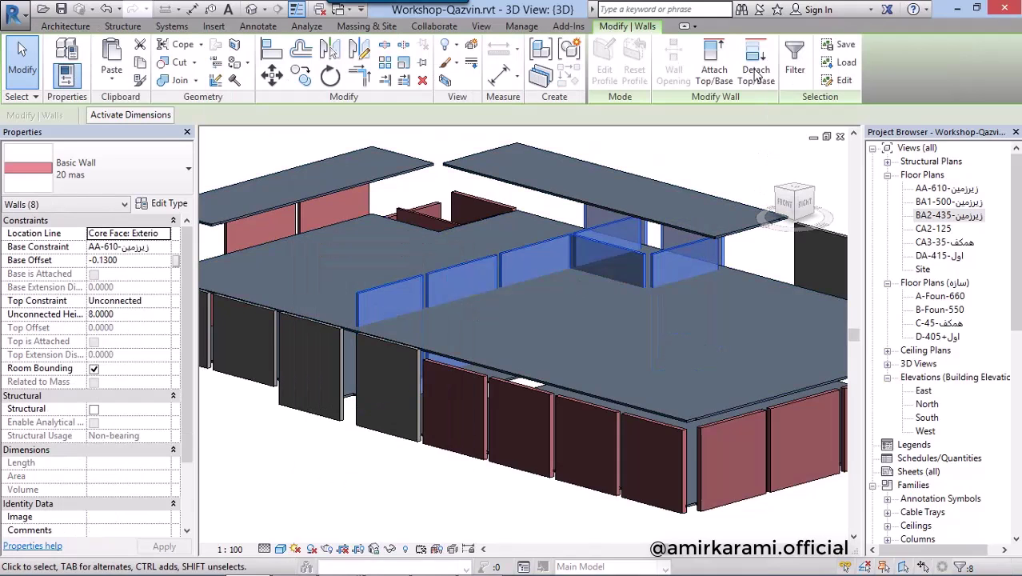
pyautogui.click(714, 72)
pyautogui.click(610, 323)
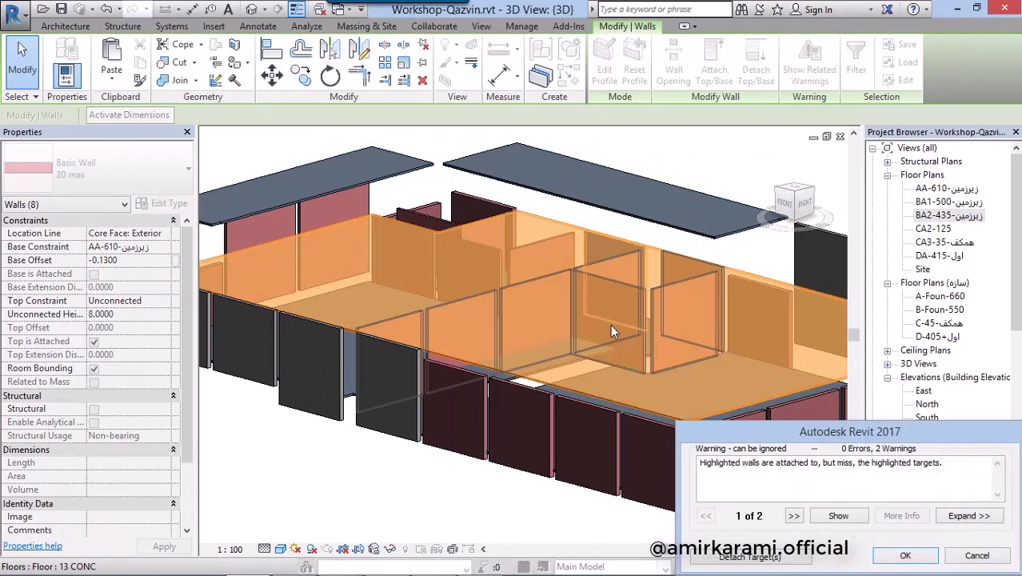
pyautogui.click(906, 556)
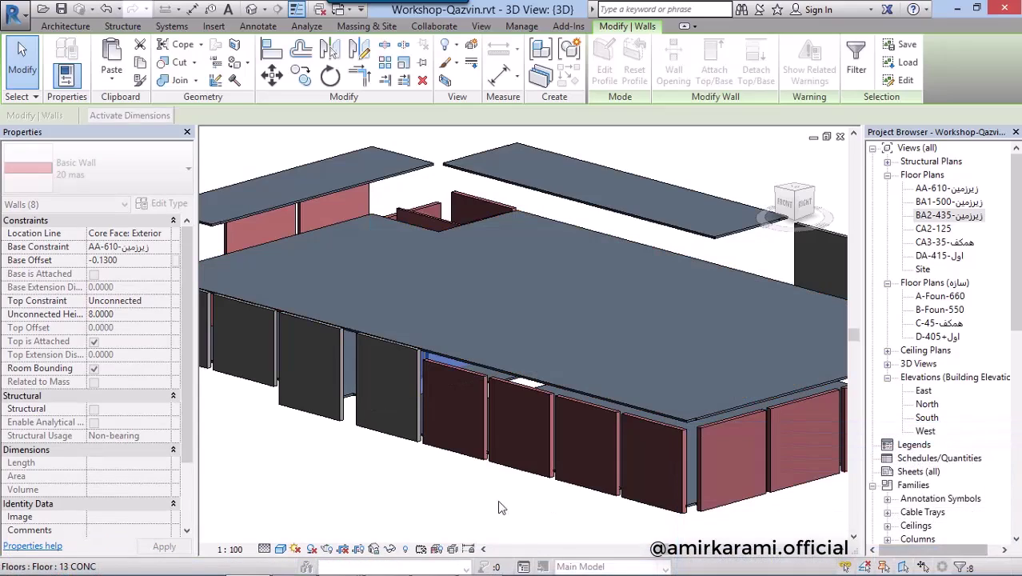
# - Temporarily hide the floor above the walls to inspect underneath
pyautogui.click(371, 480)
pyautogui.click(542, 349)
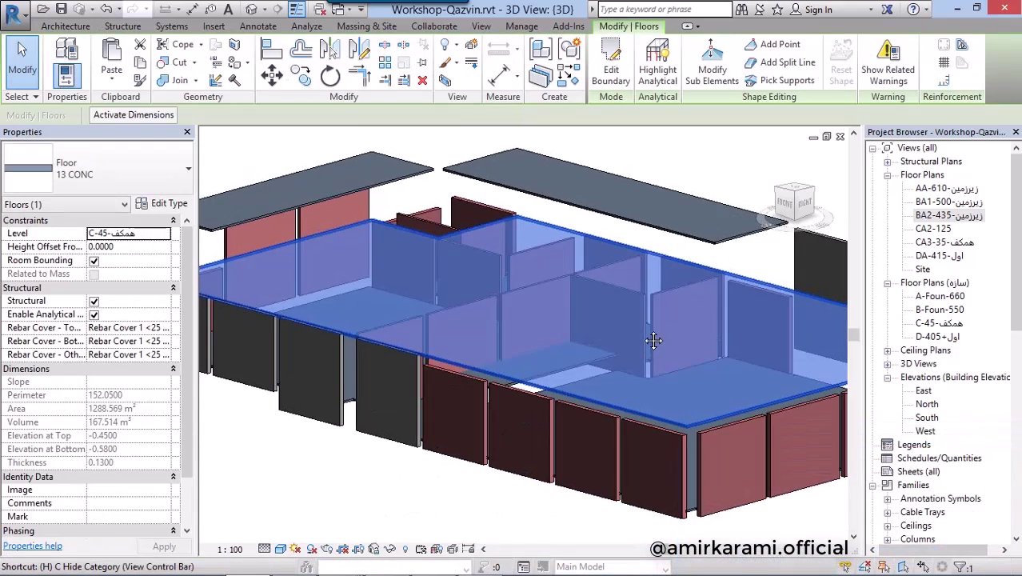
pyautogui.press('h')
pyautogui.press('h')
pyautogui.moveTo(736, 320)
pyautogui.keyDown('shift'); pyautogui.mouseDown(button='middle')
pyautogui.moveTo(735, 457)
pyautogui.moveTo(433, 447)
pyautogui.mouseUp(button='middle'); pyautogui.keyUp('shift')
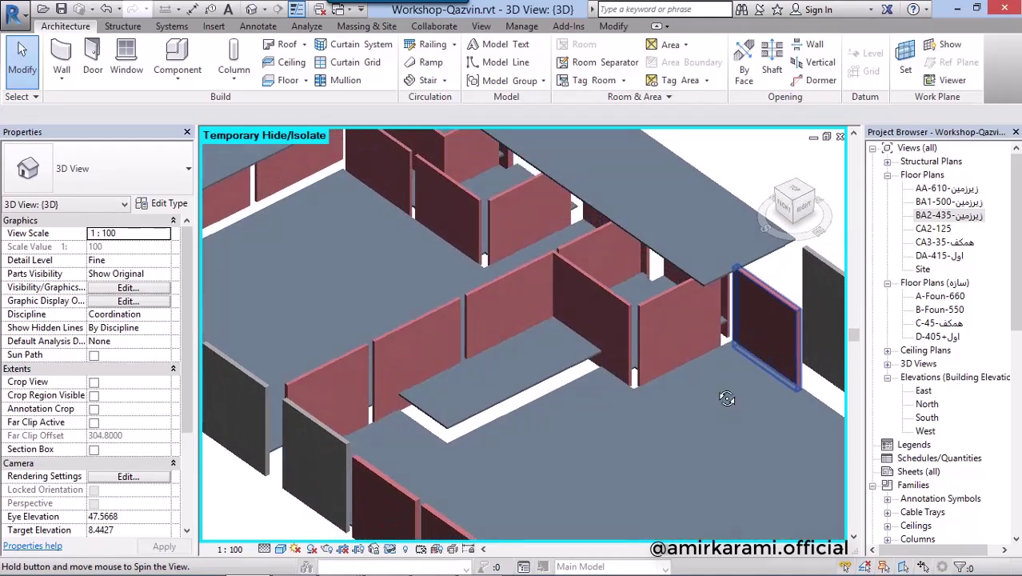
# - Check a wall's constraints and the lower floor's level
pyautogui.moveTo(581, 356)
pyautogui.keyDown('shift'); pyautogui.mouseDown(button='middle')
pyautogui.moveTo(481, 427)
pyautogui.moveTo(475, 342)
pyautogui.moveTo(611, 407)
pyautogui.moveTo(491, 369)
pyautogui.mouseUp(button='middle'); pyautogui.keyUp('shift')
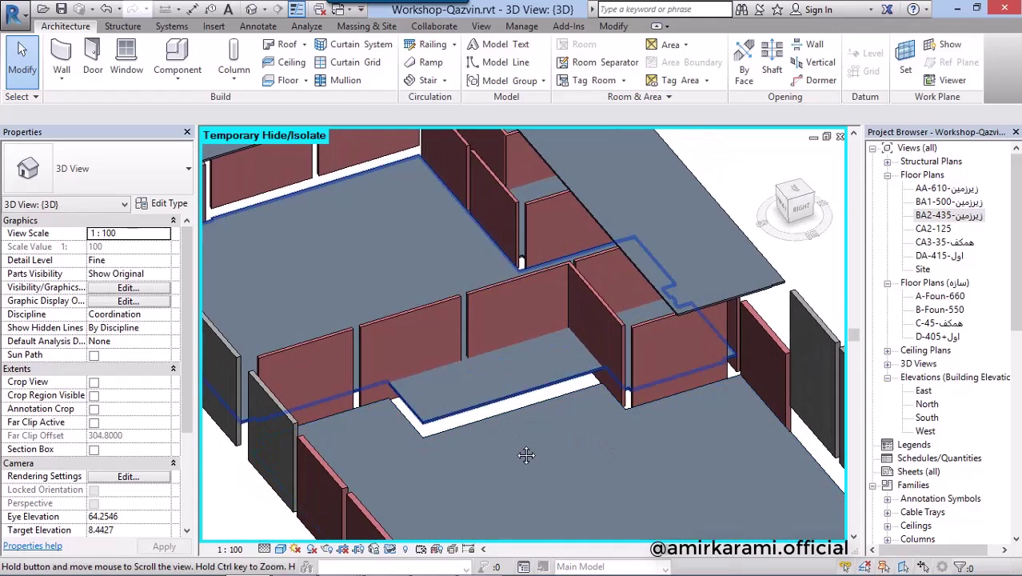
pyautogui.moveTo(396, 410)
pyautogui.keyDown('shift'); pyautogui.mouseDown(button='middle')
pyautogui.moveTo(763, 428)
pyautogui.moveTo(548, 396)
pyautogui.moveTo(599, 355)
pyautogui.moveTo(553, 343)
pyautogui.mouseUp(button='middle'); pyautogui.keyUp('shift')
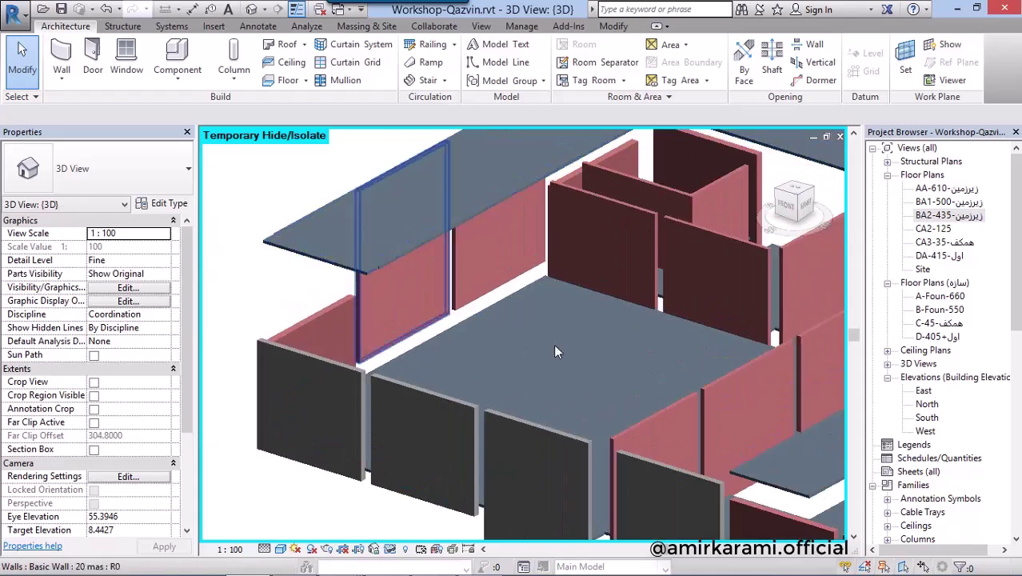
pyautogui.scroll(3, 450, 290)
pyautogui.moveTo(449, 290)
pyautogui.keyDown('shift'); pyautogui.mouseDown(button='middle')
pyautogui.moveTo(477, 357)
pyautogui.moveTo(536, 225)
pyautogui.moveTo(486, 335)
pyautogui.moveTo(668, 344)
pyautogui.moveTo(603, 314)
pyautogui.moveTo(615, 355)
pyautogui.moveTo(611, 398)
pyautogui.moveTo(634, 404)
pyautogui.moveTo(491, 335)
pyautogui.mouseUp(button='middle'); pyautogui.keyUp('shift')
pyautogui.click(536, 225)
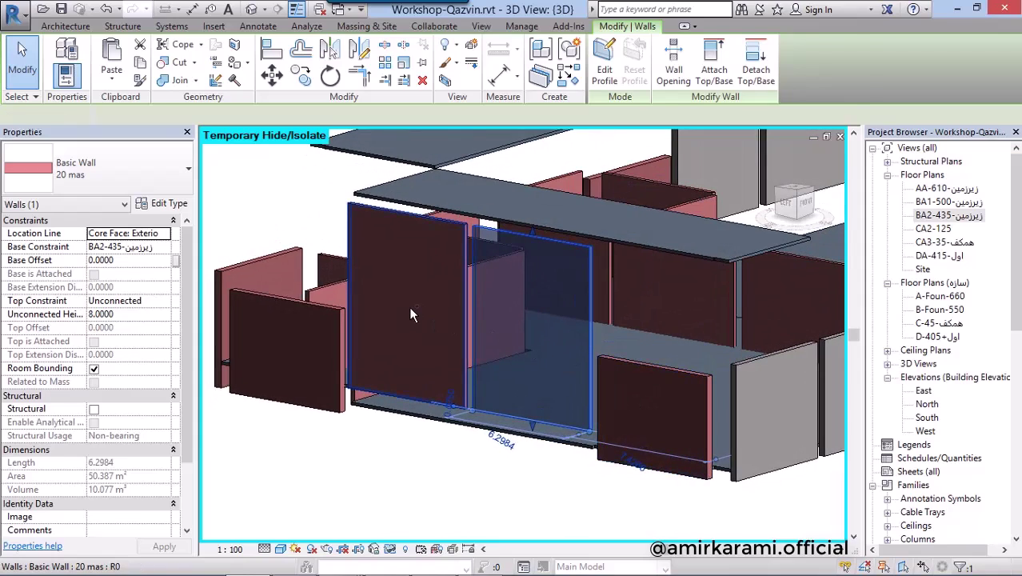
pyautogui.click(465, 474)
pyautogui.click(504, 435)
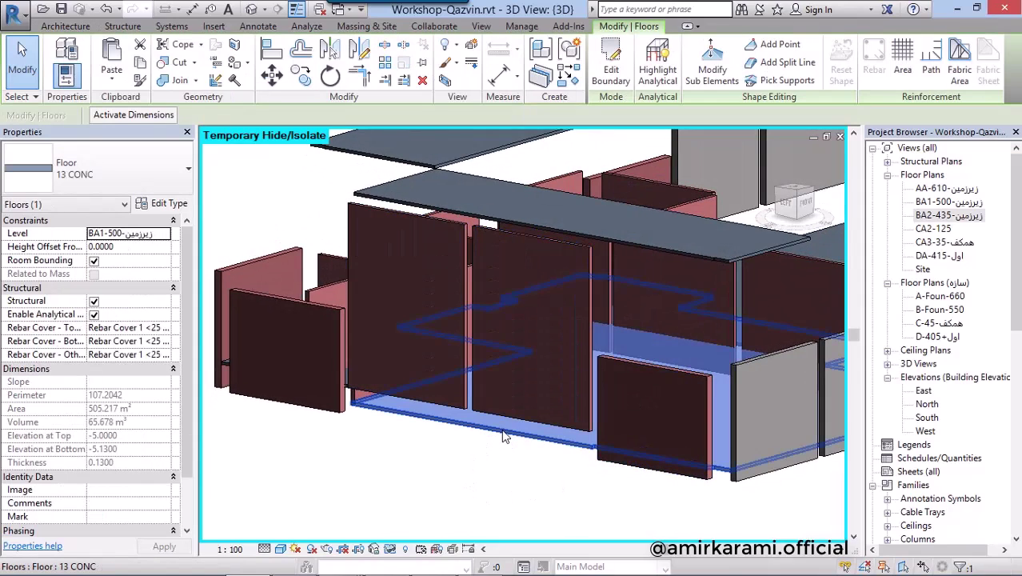
pyautogui.press('Escape')
# - Set the two lower walls' base to BA1-500 with a -0.1 offset
pyautogui.click(534, 334)
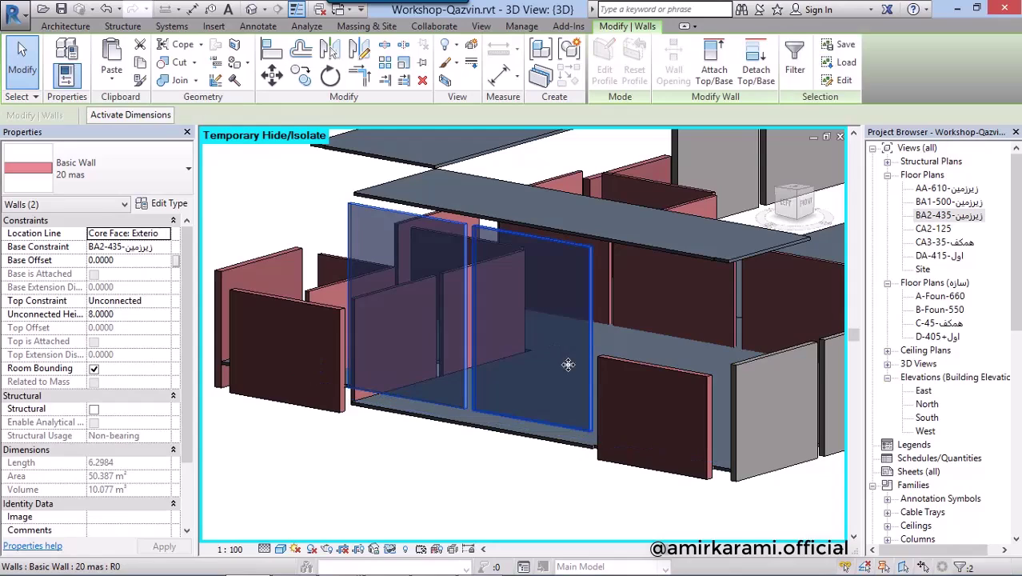
pyautogui.keyDown('ctrl'); pyautogui.click(598, 400); pyautogui.keyUp('ctrl')
pyautogui.moveTo(598, 399); pyautogui.dragTo(595, 398, button='middle')
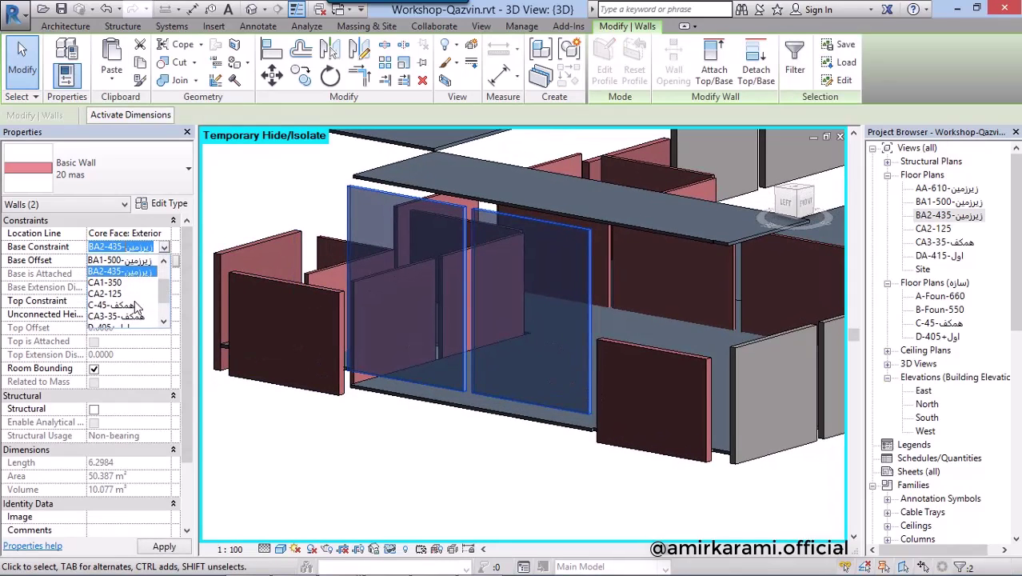
pyautogui.click(128, 261)
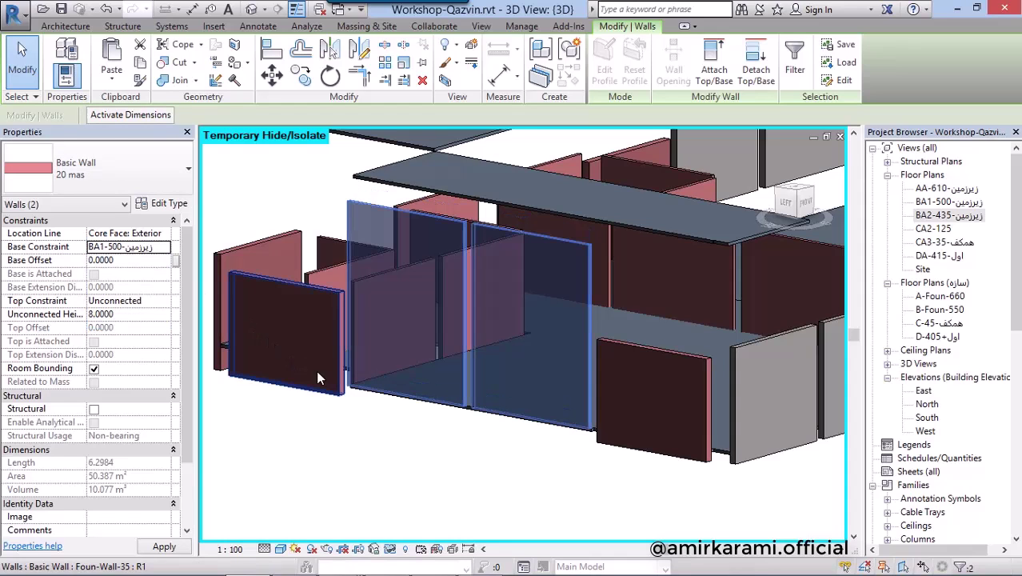
pyautogui.moveTo(262, 384)
pyautogui.keyDown('shift'); pyautogui.mouseDown(button='middle')
pyautogui.moveTo(462, 420)
pyautogui.moveTo(392, 418)
pyautogui.mouseUp(button='middle'); pyautogui.keyUp('shift')
pyautogui.press('Tab')
pyautogui.write('-0.1000')
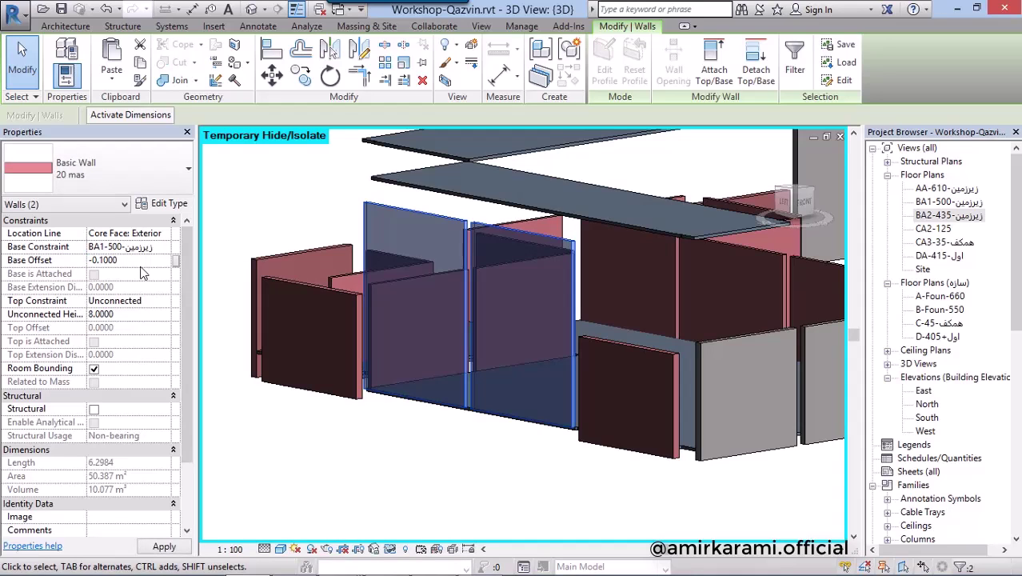
pyautogui.moveTo(430, 468)
pyautogui.keyDown('shift'); pyautogui.mouseDown(button='middle')
pyautogui.moveTo(494, 428)
pyautogui.moveTo(218, 256)
pyautogui.mouseUp(button='middle'); pyautogui.keyUp('shift')
pyautogui.click(165, 247)
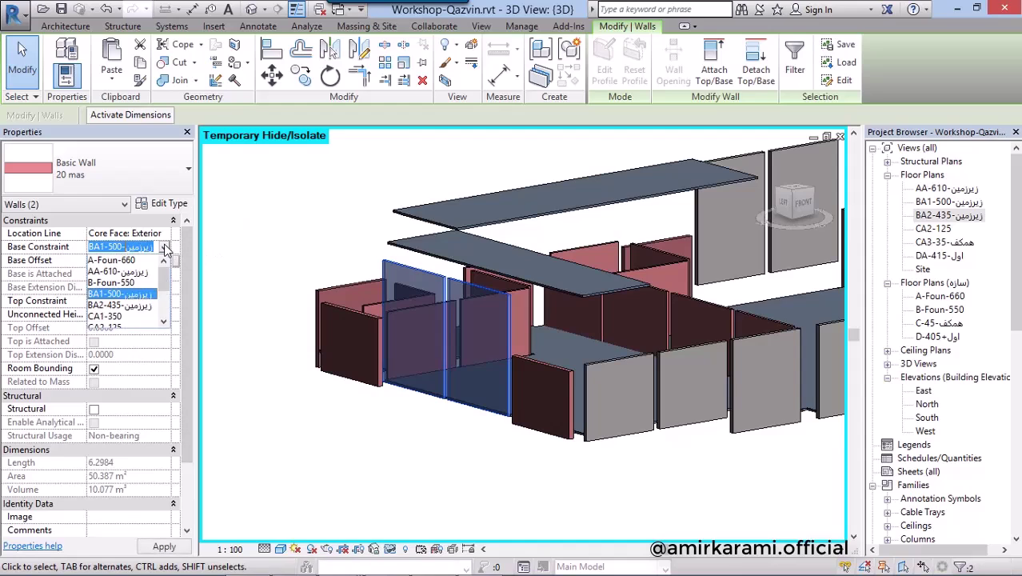
pyautogui.scroll(-1, 147, 317)
pyautogui.click(128, 307)
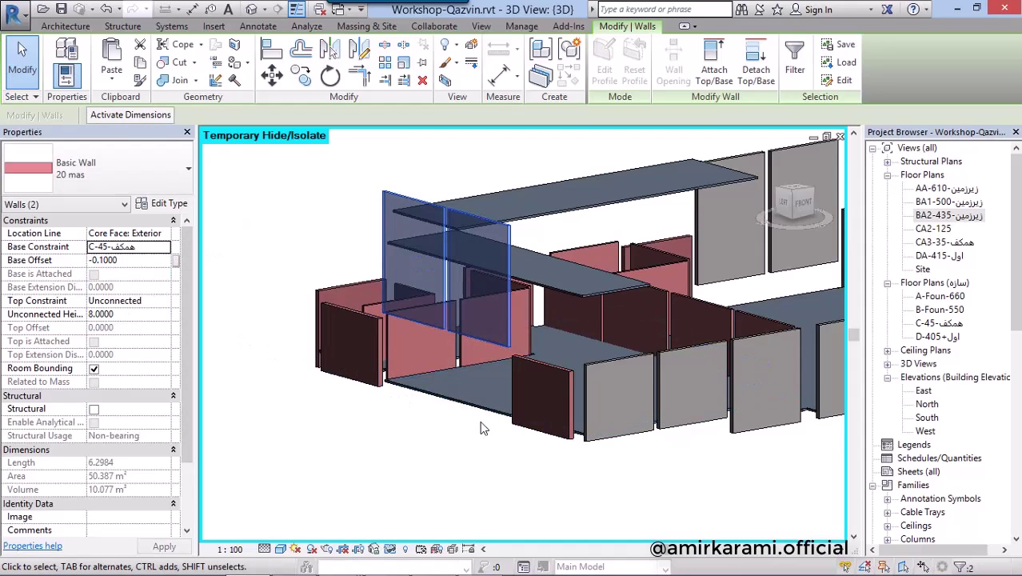
pyautogui.click(164, 248)
pyautogui.click(272, 412)
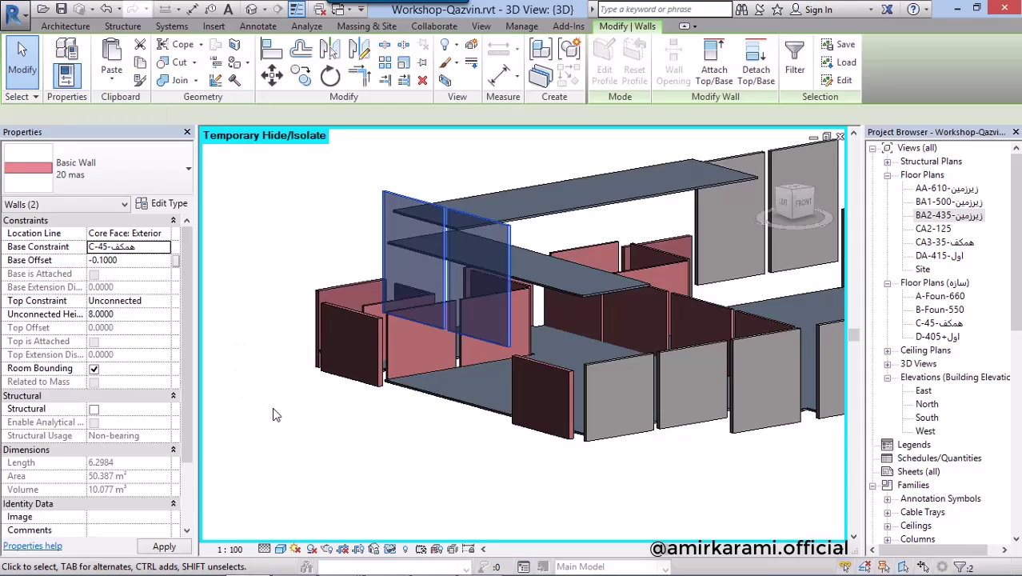
# - Reselect both walls and set their Top Constraint to Up to level C-45
pyautogui.click(278, 347)
pyautogui.click(470, 348)
pyautogui.keyDown('ctrl'); pyautogui.click(412, 316); pyautogui.keyUp('ctrl')
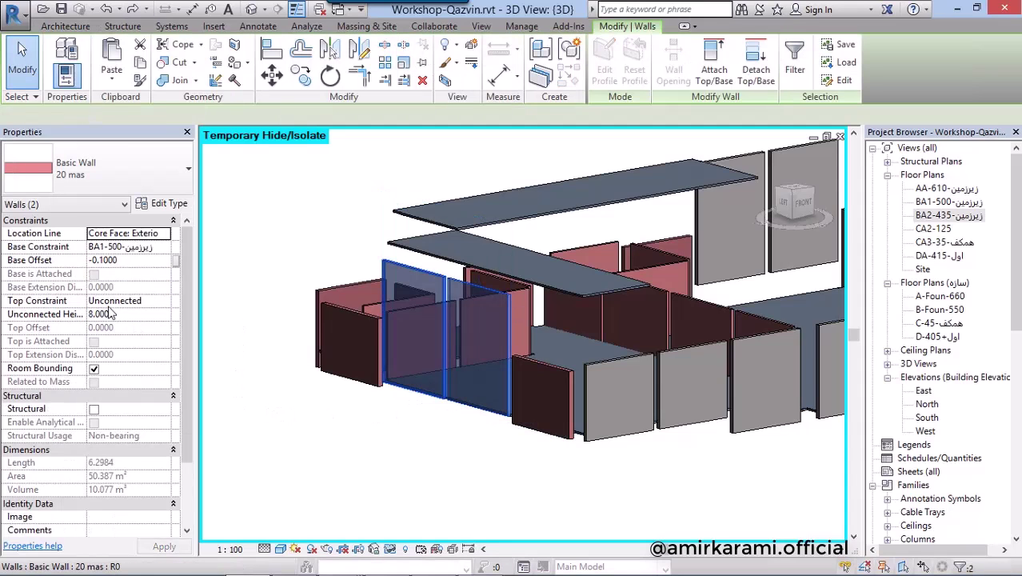
pyautogui.click(158, 303)
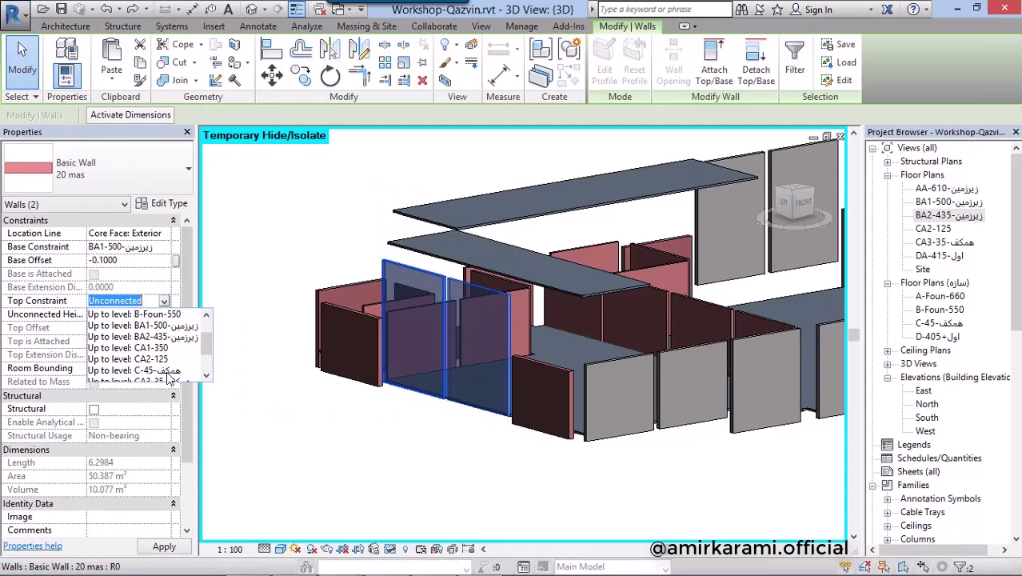
pyautogui.click(160, 371)
pyautogui.click(429, 460)
pyautogui.moveTo(429, 460)
pyautogui.keyDown('shift'); pyautogui.mouseDown(button='middle')
pyautogui.moveTo(434, 420)
pyautogui.moveTo(469, 398)
pyautogui.mouseUp(button='middle'); pyautogui.keyUp('shift')
# - Inspect another wall, then orbit to an overhead view of the basement
pyautogui.click(627, 306)
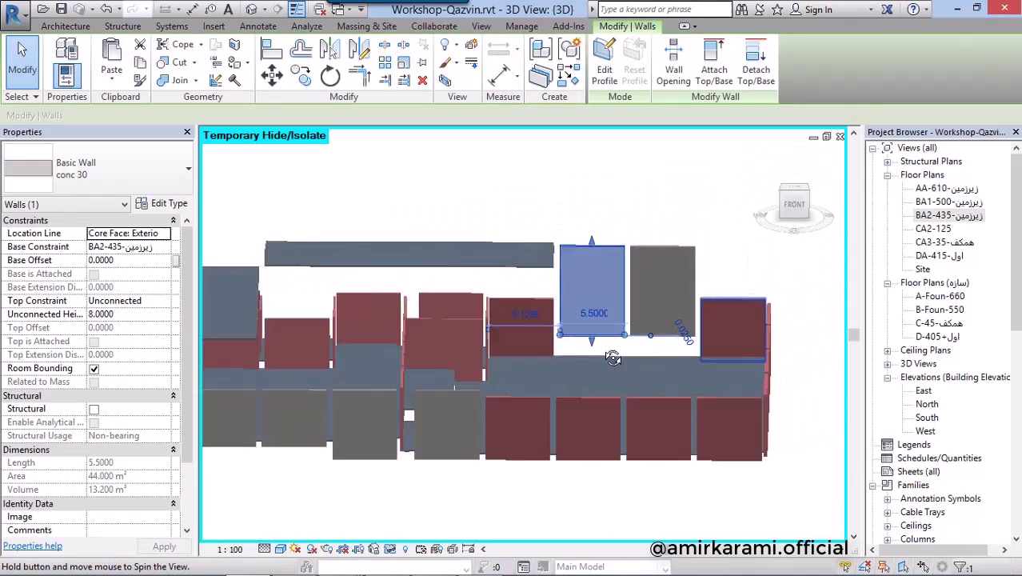
pyautogui.keyDown('shift'); pyautogui.moveTo(628, 306); pyautogui.dragTo(588, 267, button='middle'); pyautogui.keyUp('shift')
pyautogui.scroll(3, 588, 267)
pyautogui.click(655, 472)
pyautogui.moveTo(656, 472)
pyautogui.keyDown('shift'); pyautogui.mouseDown(button='middle')
pyautogui.moveTo(366, 410)
pyautogui.moveTo(616, 445)
pyautogui.moveTo(662, 479)
pyautogui.moveTo(661, 393)
pyautogui.moveTo(623, 433)
pyautogui.moveTo(425, 483)
pyautogui.mouseUp(button='middle'); pyautogui.keyUp('shift')
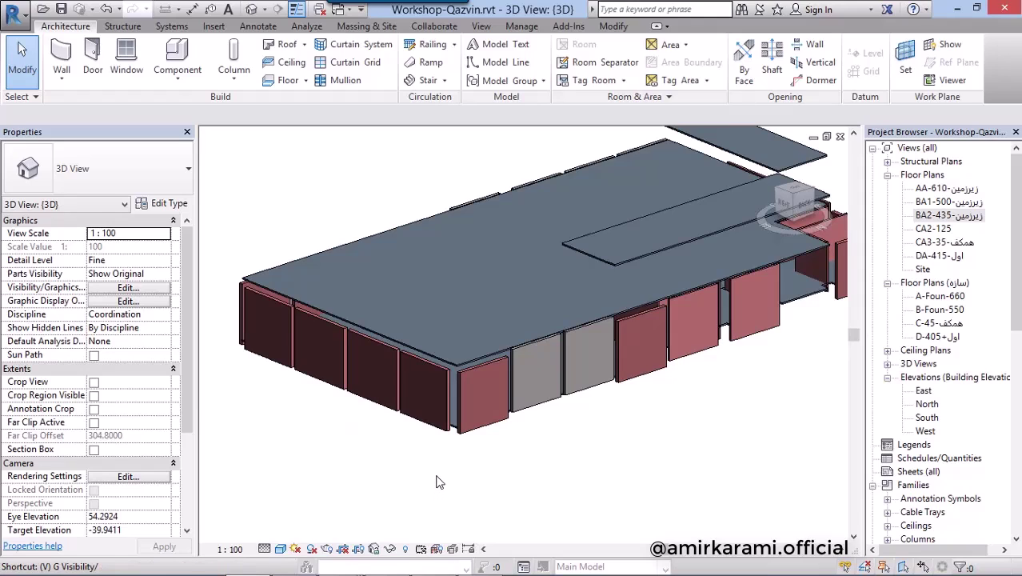
# - Turn all model categories back on via VG and select a concrete wall
pyautogui.press('v')
pyautogui.press('g')
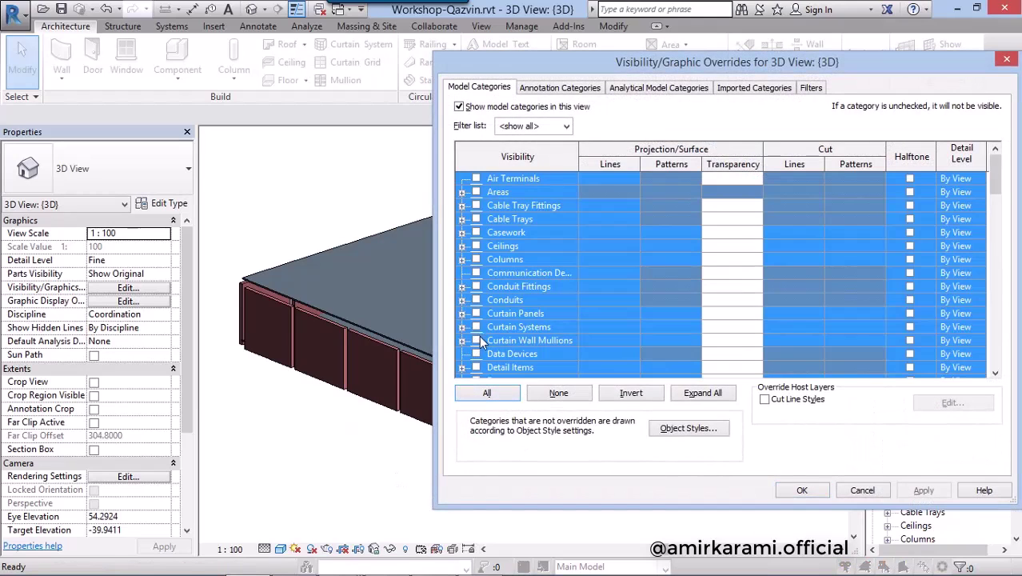
pyautogui.click(801, 491)
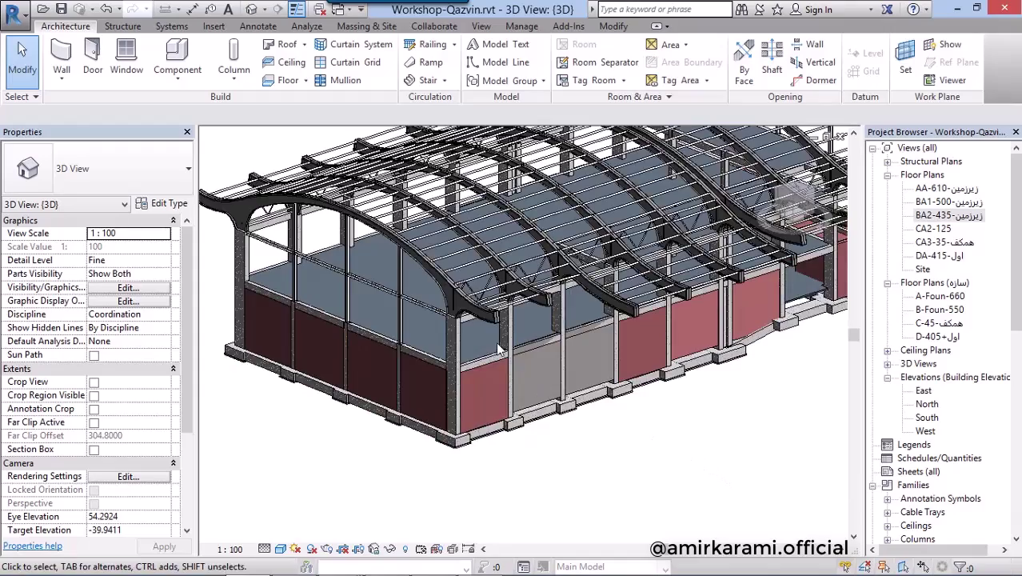
pyautogui.scroll(3, 729, 447)
pyautogui.scroll(2, 621, 376)
pyautogui.click(588, 373)
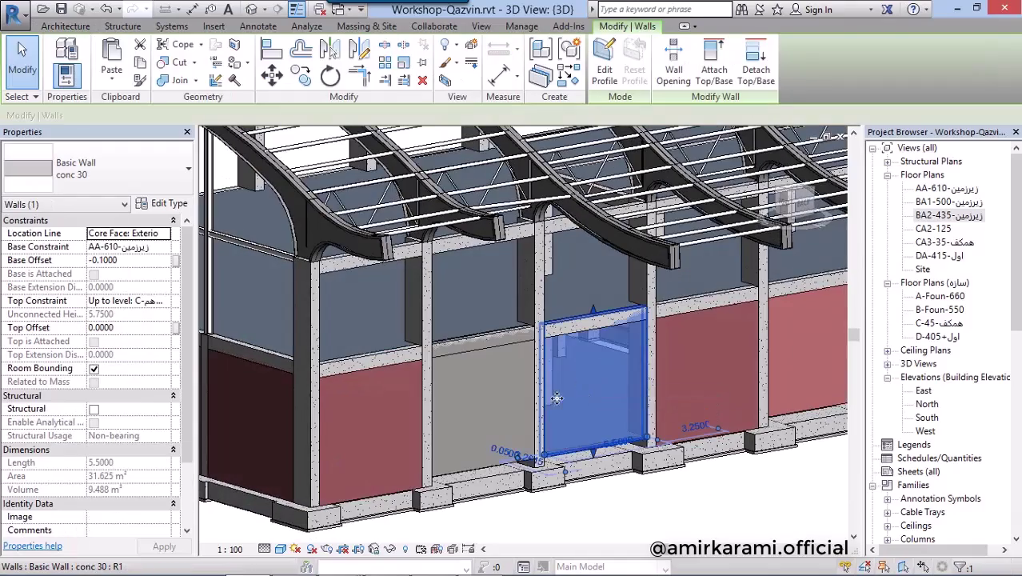
pyautogui.moveTo(589, 372)
pyautogui.keyDown('shift'); pyautogui.mouseDown(button='middle')
pyautogui.moveTo(609, 462)
pyautogui.moveTo(654, 472)
pyautogui.moveTo(383, 489)
pyautogui.mouseUp(button='middle'); pyautogui.keyUp('shift')
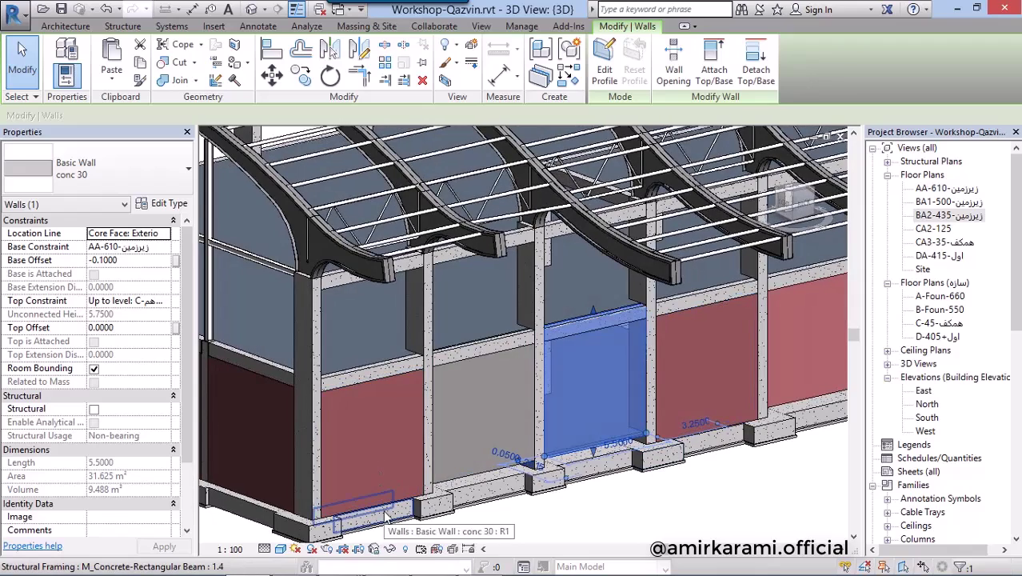
# - Select both grey concrete walls and give them a -0.58 Top Offset
pyautogui.moveTo(563, 448); pyautogui.dragTo(585, 400, button='middle')
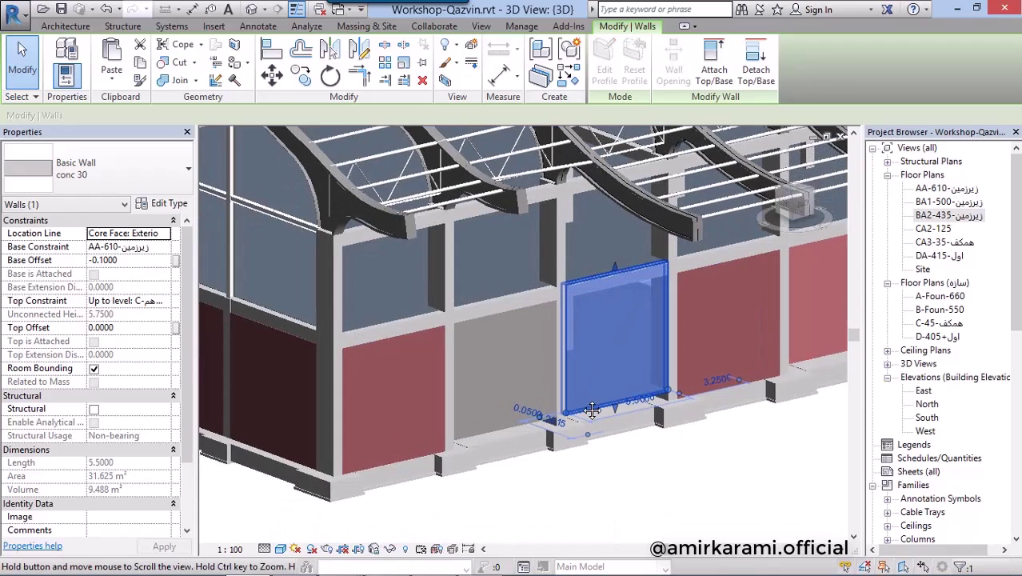
pyautogui.scroll(2, 577, 389)
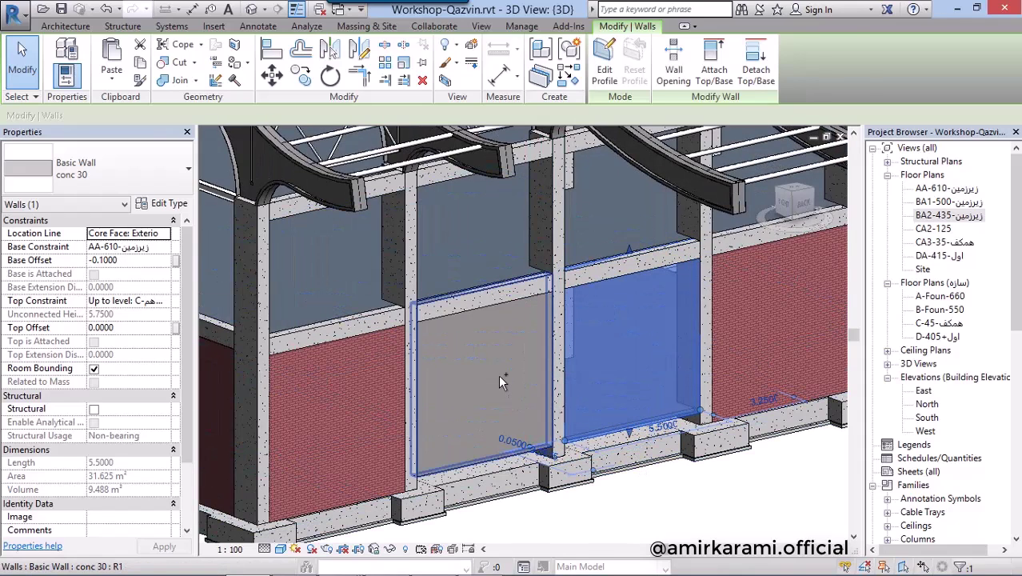
pyautogui.keyDown('ctrl'); pyautogui.click(498, 375); pyautogui.keyUp('ctrl')
pyautogui.keyDown('shift'); pyautogui.moveTo(632, 367); pyautogui.dragTo(146, 338, button='middle'); pyautogui.keyUp('shift')
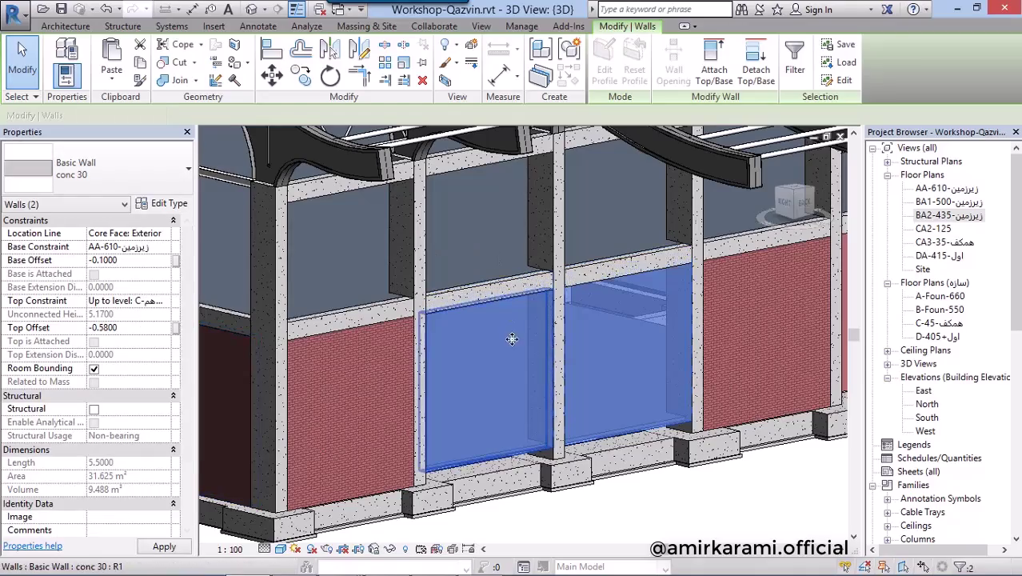
pyautogui.press('Escape')
# - Orbit around the whole building to check the lowered concrete walls
pyautogui.moveTo(718, 380)
pyautogui.keyDown('shift'); pyautogui.mouseDown(button='middle')
pyautogui.moveTo(571, 422)
pyautogui.moveTo(718, 432)
pyautogui.moveTo(705, 393)
pyautogui.mouseUp(button='middle'); pyautogui.keyUp('shift')
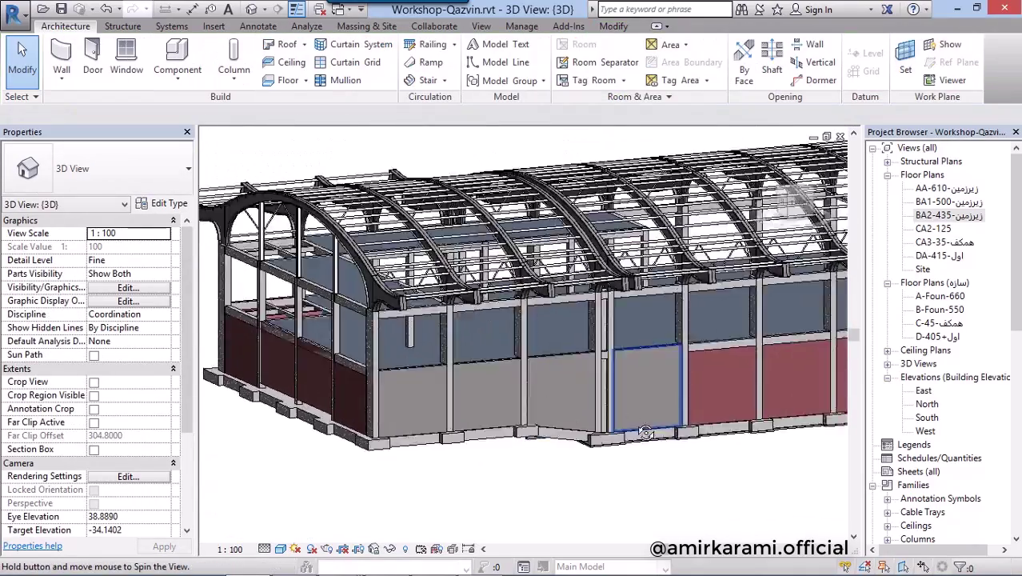
pyautogui.click(705, 393)
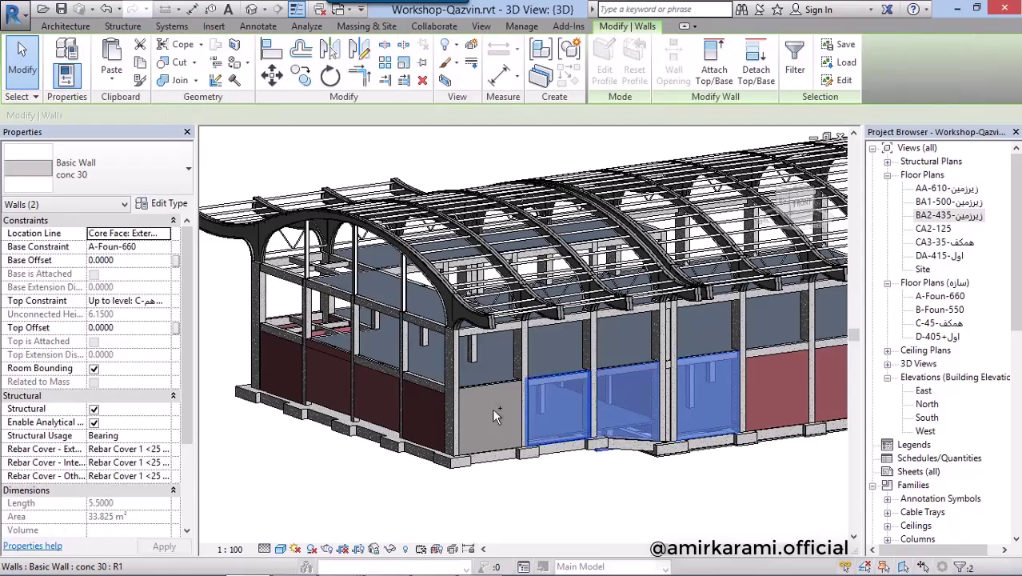
pyautogui.press('Escape')
pyautogui.scroll(-3, 415, 370)
pyautogui.moveTo(652, 378)
pyautogui.keyDown('shift'); pyautogui.mouseDown(button='middle')
pyautogui.moveTo(342, 410)
pyautogui.moveTo(528, 387)
pyautogui.mouseUp(button='middle'); pyautogui.keyUp('shift')
pyautogui.keyDown('shift'); pyautogui.moveTo(490, 304); pyautogui.dragTo(712, 404, button='middle'); pyautogui.keyUp('shift')
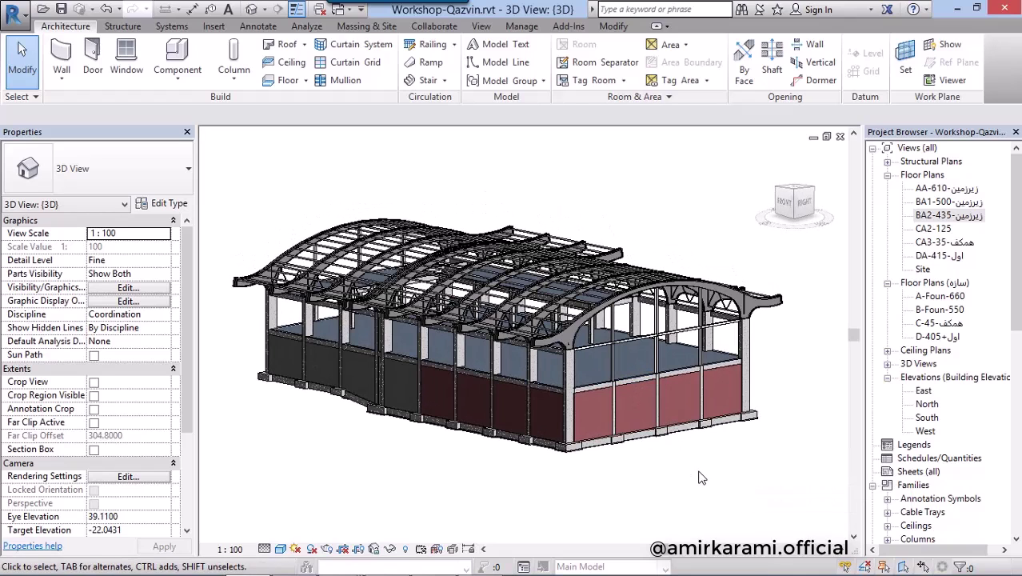
# - Open the AA-610 floor plan and zoom to the stepped wall area
pyautogui.keyDown('shift'); pyautogui.moveTo(697, 477); pyautogui.dragTo(662, 456, button='middle'); pyautogui.keyUp('shift')
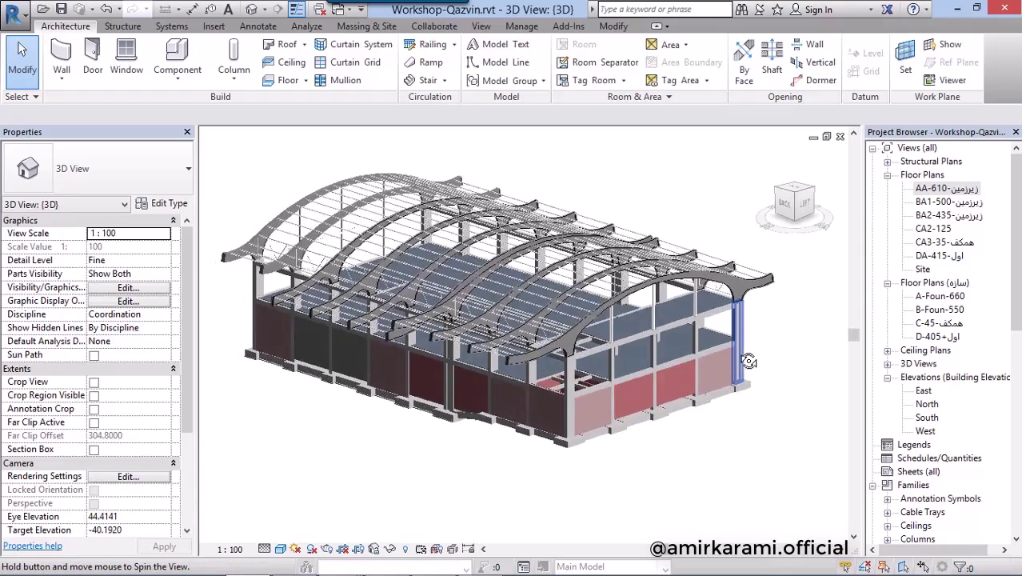
pyautogui.keyDown('shift'); pyautogui.moveTo(682, 387); pyautogui.dragTo(751, 356, button='middle'); pyautogui.keyUp('shift')
pyautogui.doubleClick(947, 188)
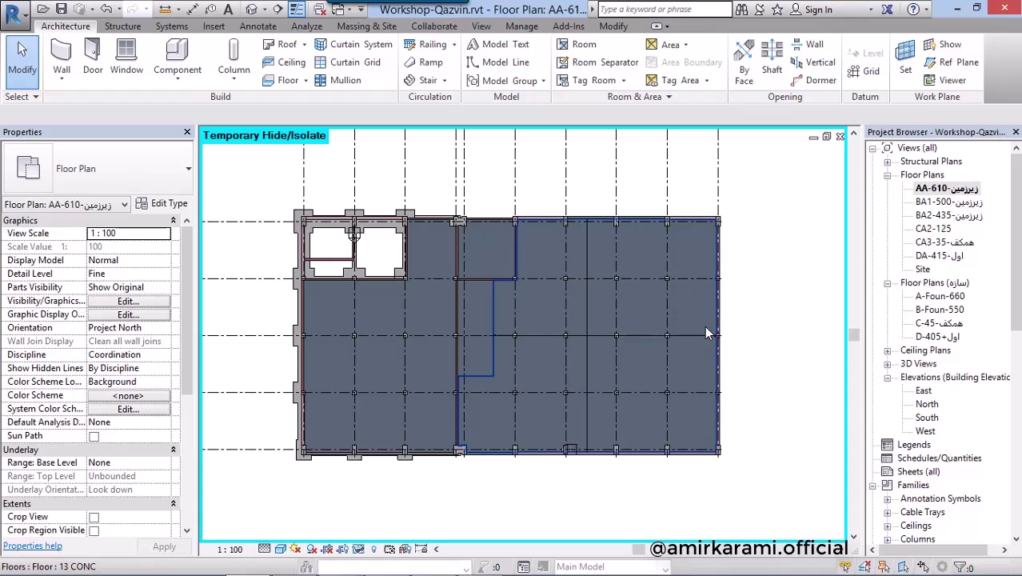
pyautogui.moveTo(706, 333)
pyautogui.mouseDown(button='middle')
pyautogui.moveTo(714, 355)
pyautogui.moveTo(685, 366)
pyautogui.mouseUp(button='middle')
pyautogui.scroll(2, 669, 297)
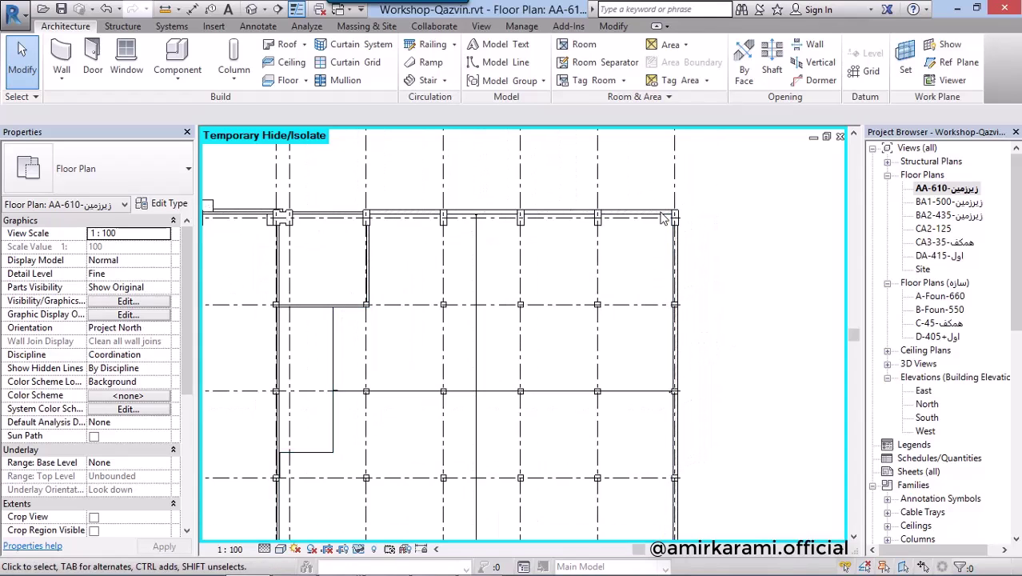
pyautogui.scroll(2, 581, 330)
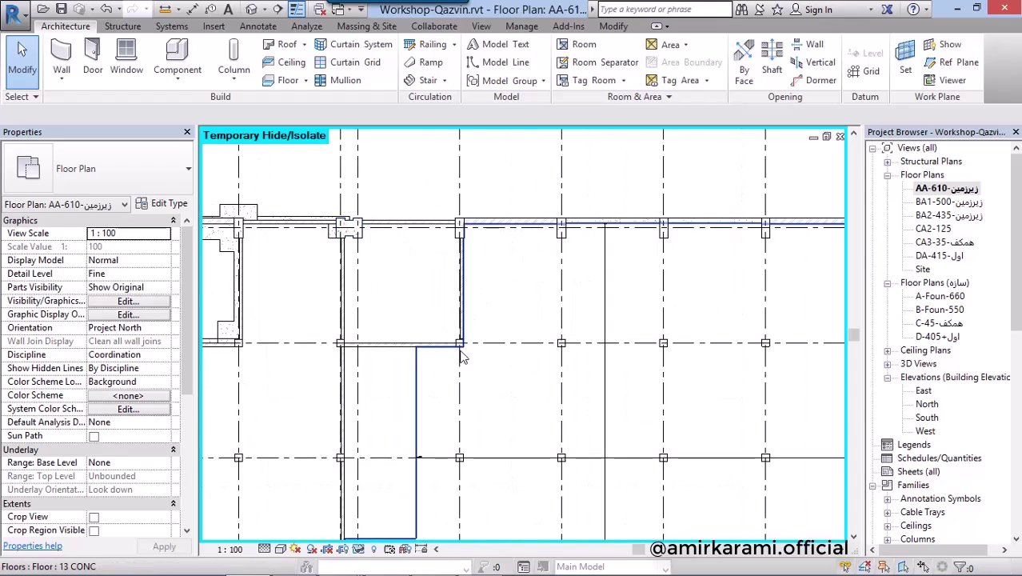
pyautogui.moveTo(461, 357); pyautogui.dragTo(535, 323, button='middle')
# - Remove the two 13 CONC floor slabs from the plan
pyautogui.click(546, 355)
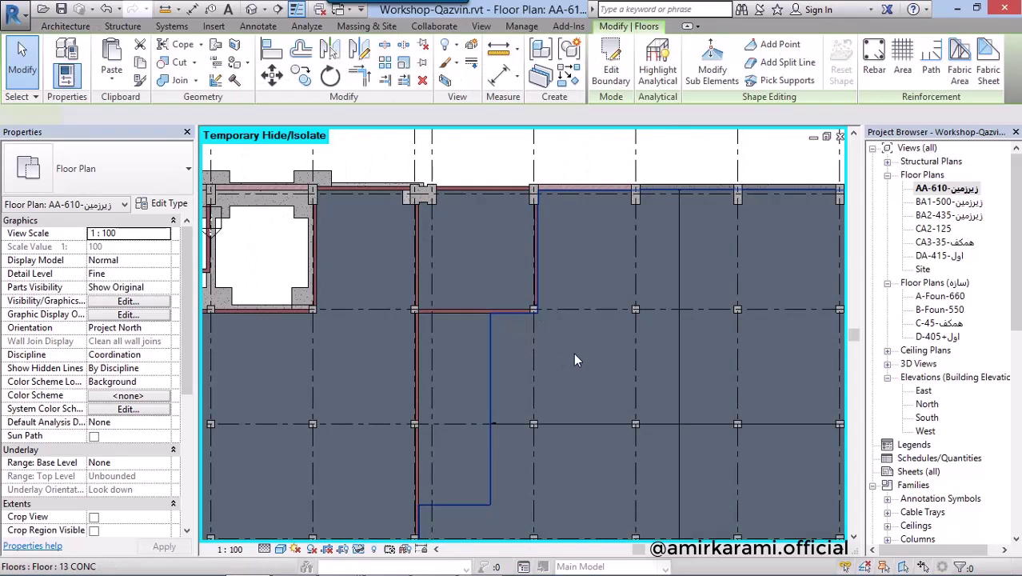
pyautogui.click(379, 346)
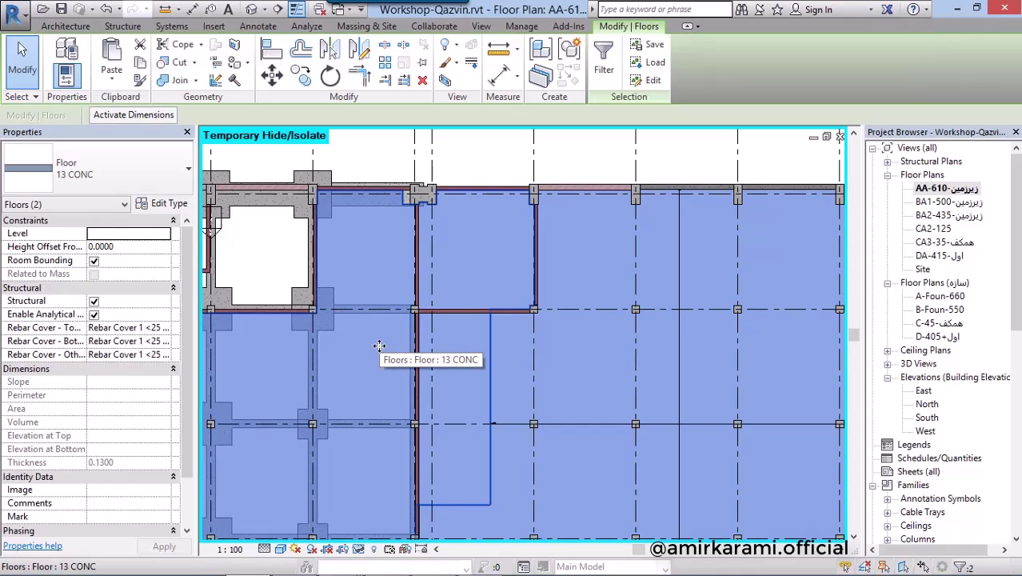
pyautogui.press('Delete')
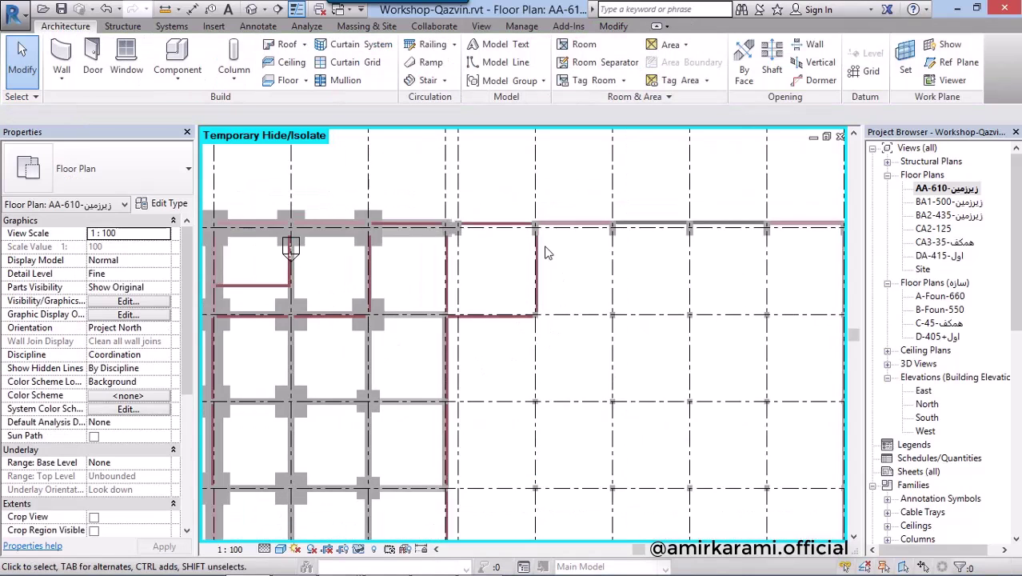
pyautogui.scroll(5, 560, 172)
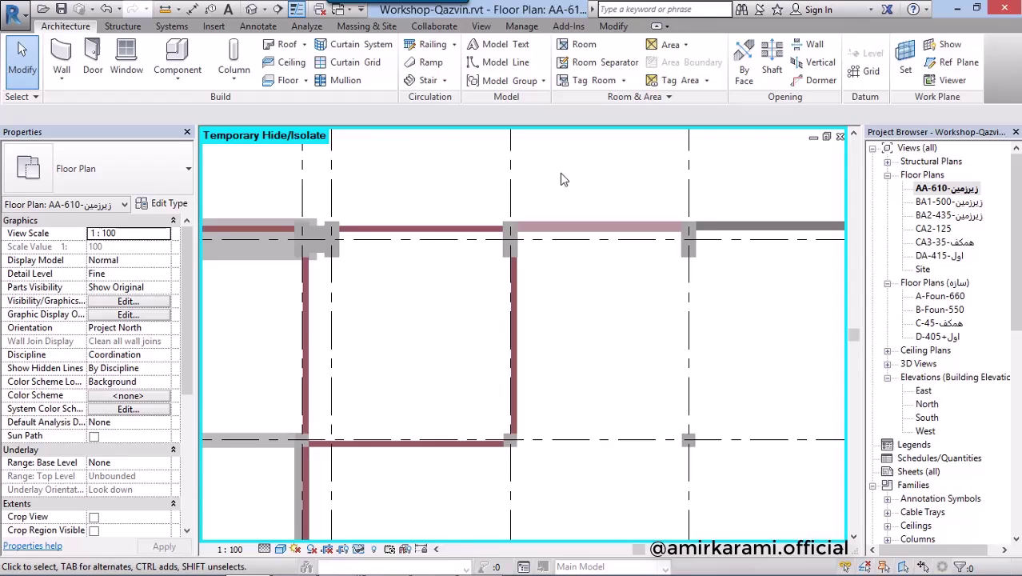
# - Draw a Foun-Wall-35 wall from the top column corner down to the lower column corner
pyautogui.click(68, 53)
pyautogui.click(113, 173)
pyautogui.click(121, 168)
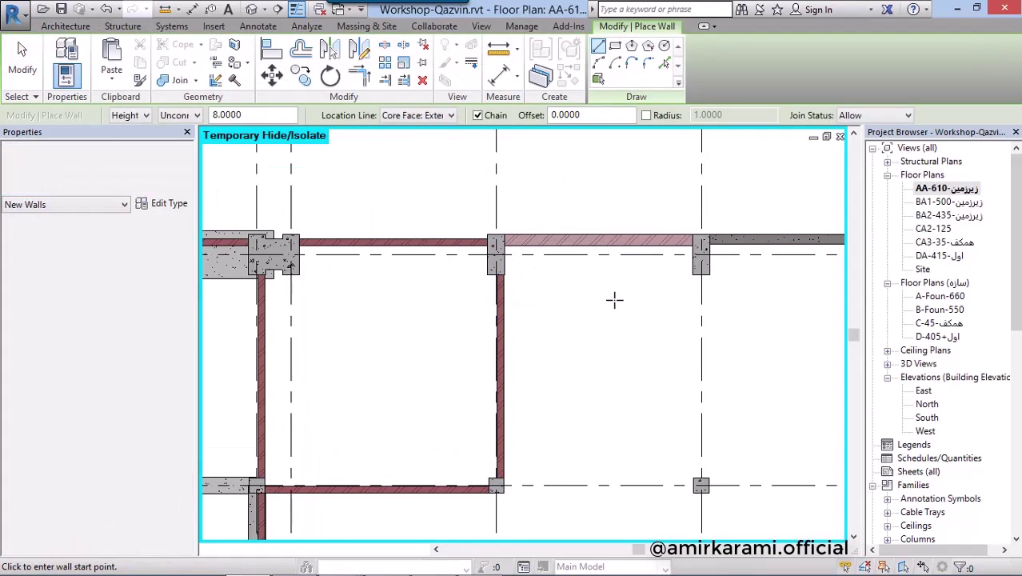
pyautogui.moveTo(614, 300); pyautogui.dragTo(554, 321, button='middle')
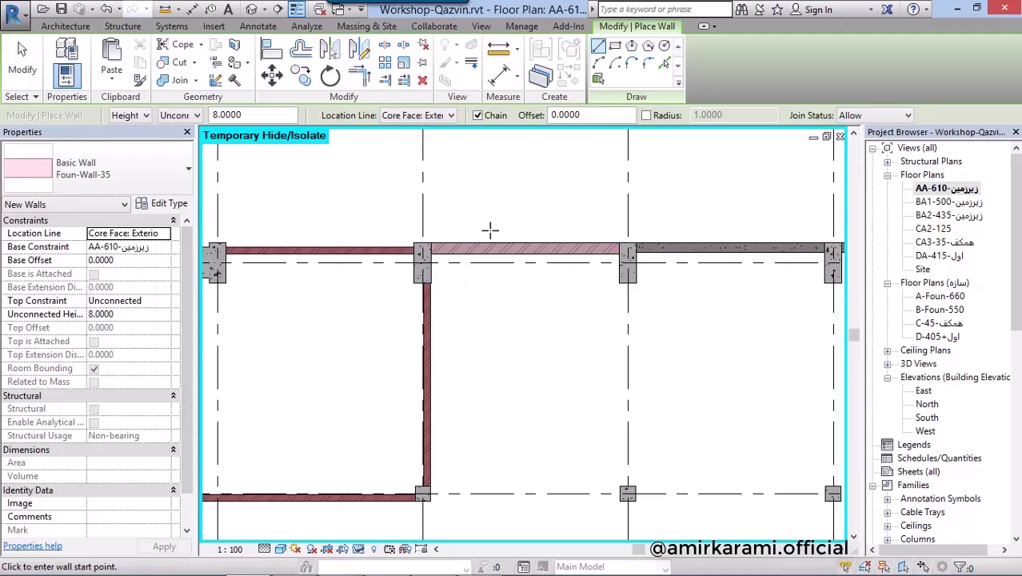
pyautogui.moveTo(392, 335); pyautogui.dragTo(530, 269, button='middle')
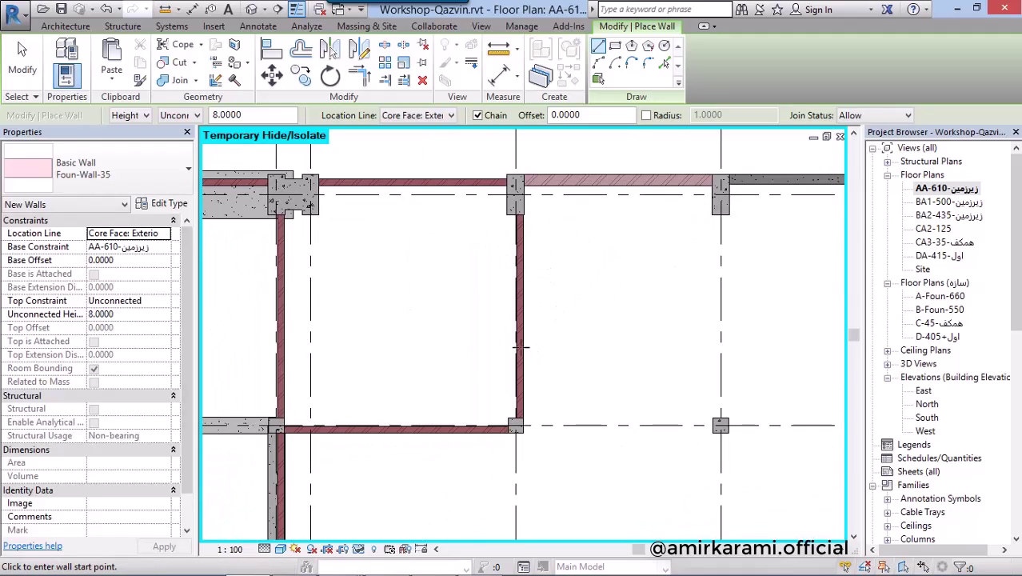
pyautogui.scroll(5, 531, 218)
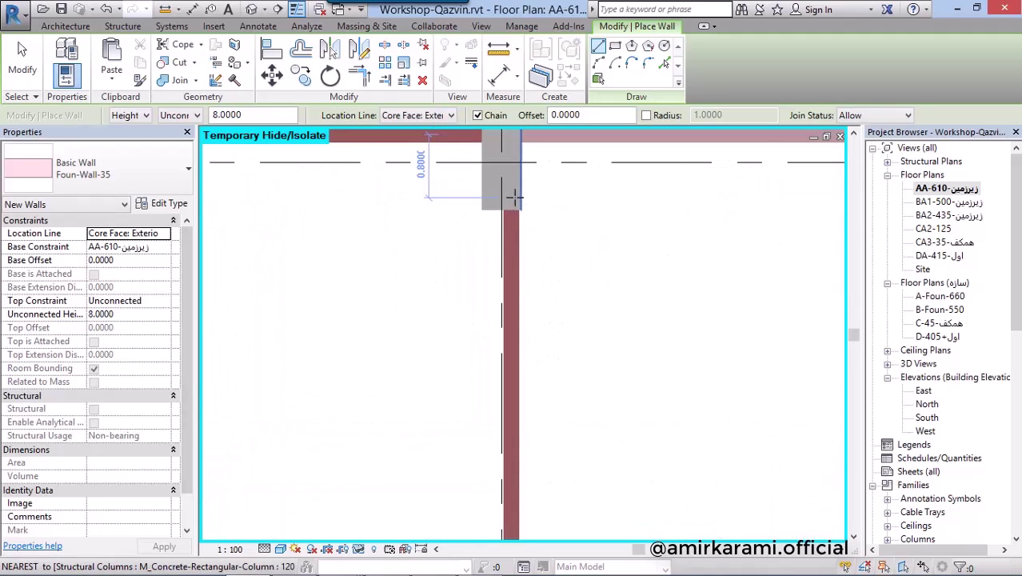
pyautogui.scroll(3, 525, 230)
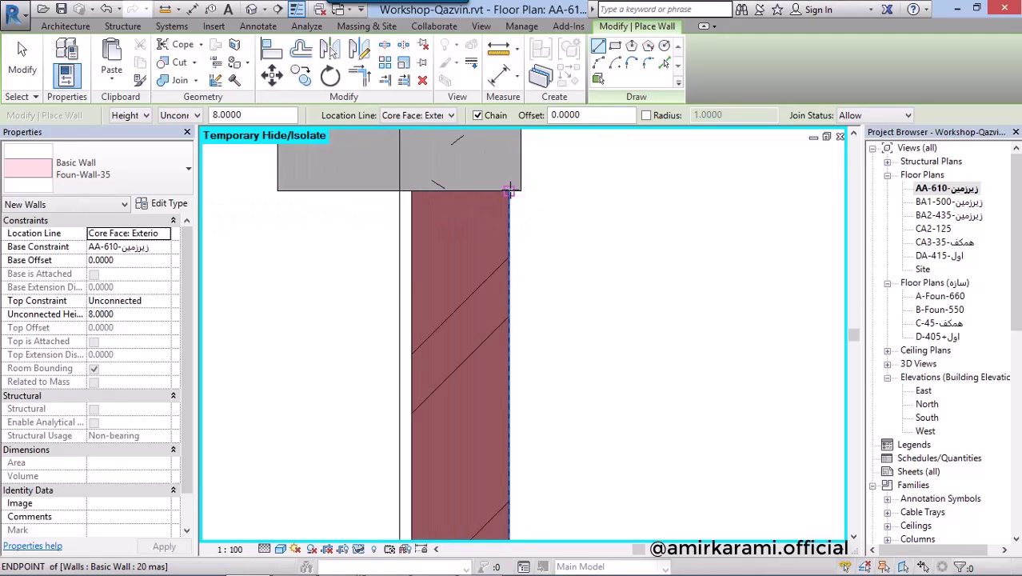
pyautogui.click(512, 192)
pyautogui.scroll(-3, 517, 187)
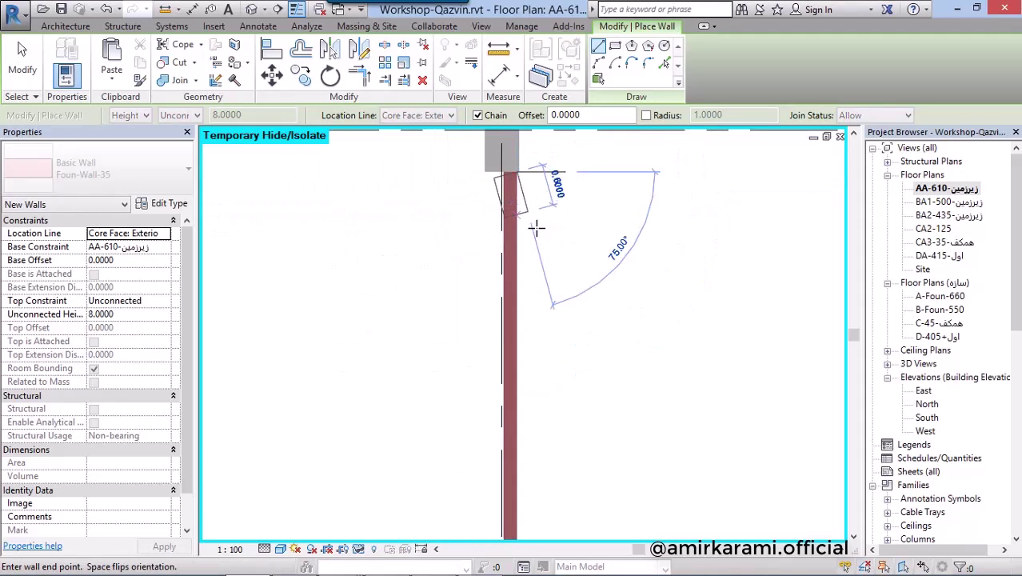
pyautogui.moveTo(532, 224); pyautogui.dragTo(531, 343, button='middle')
pyautogui.scroll(4, 533, 357)
pyautogui.click(534, 357)
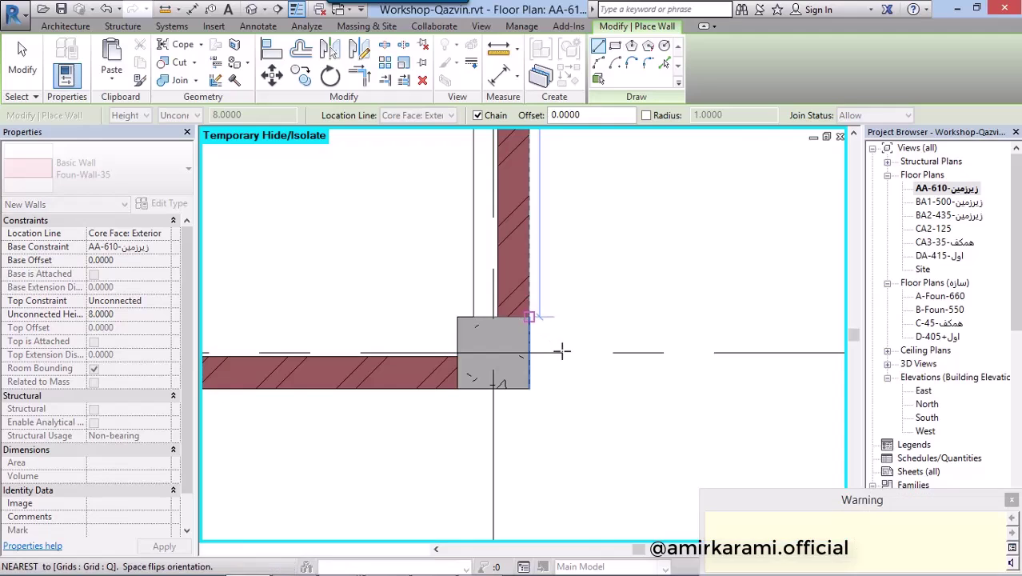
pyautogui.moveTo(506, 405); pyautogui.dragTo(598, 413, button='middle')
pyautogui.press('Escape')
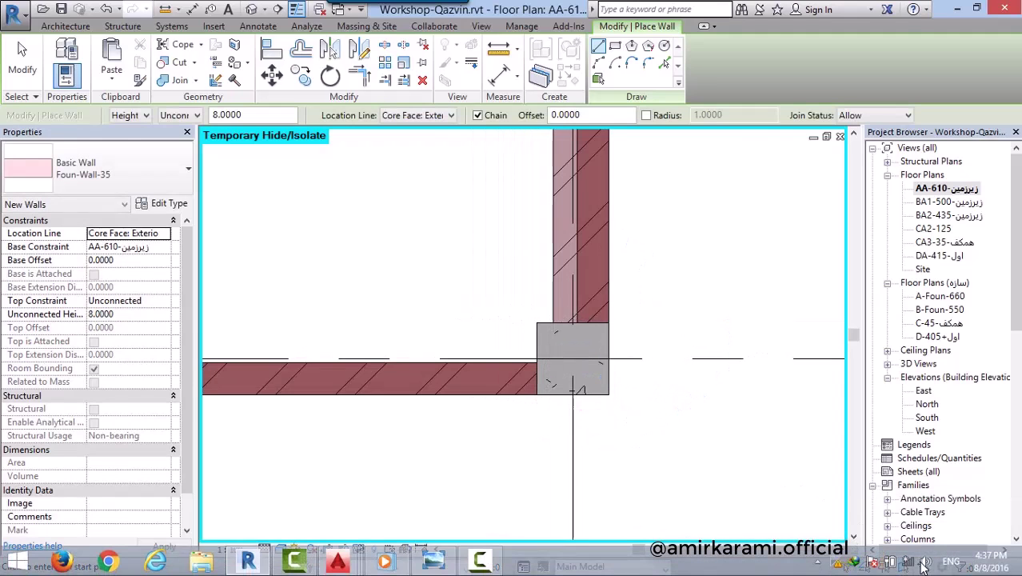
# - Unmute the system speakers, then draw another Foun-Wall-35 segment ending at the next wall junction
pyautogui.click(924, 564)
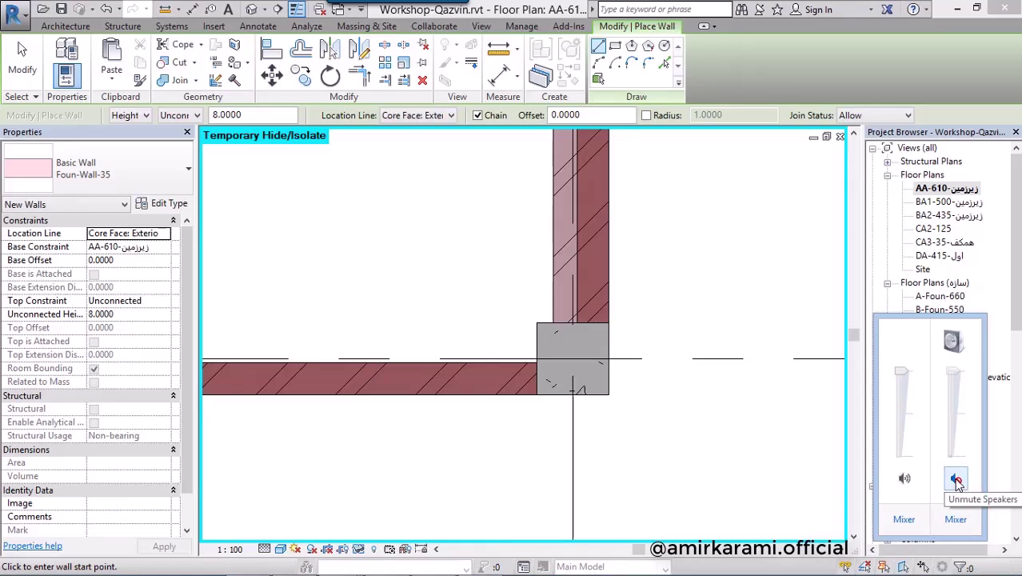
pyautogui.click(649, 473)
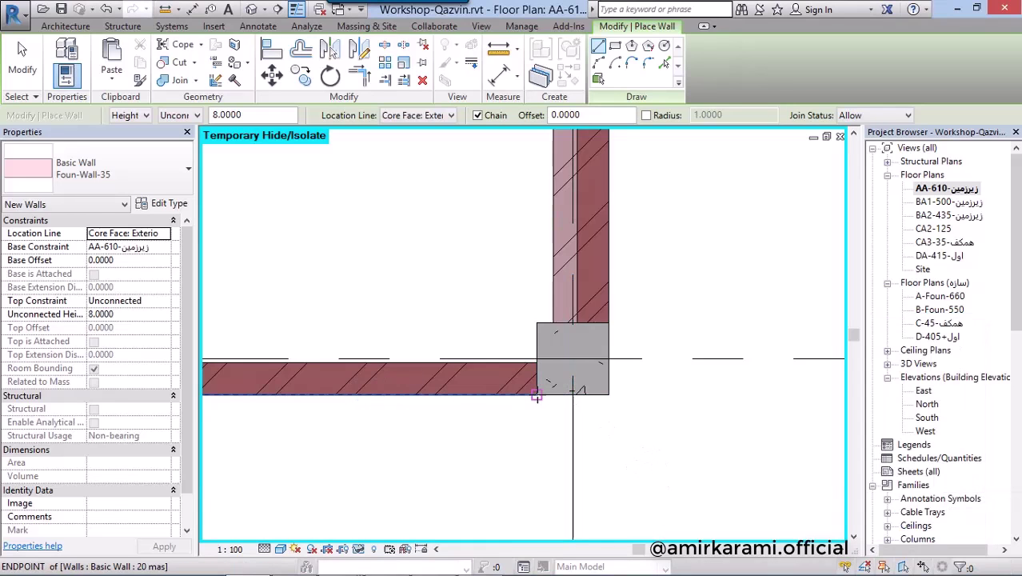
pyautogui.scroll(-2, 772, 377)
pyautogui.moveTo(772, 377); pyautogui.dragTo(457, 416, button='middle')
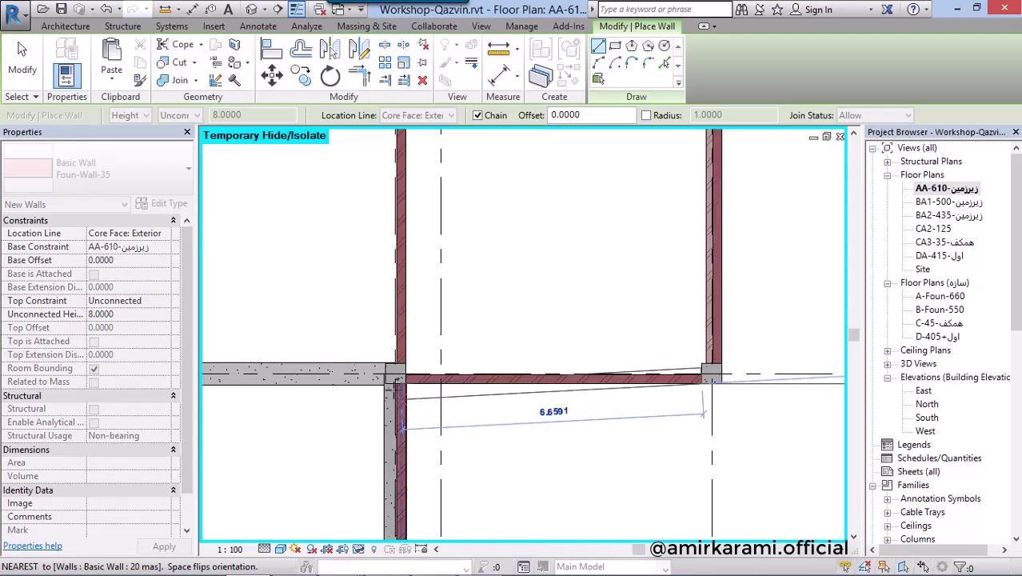
pyautogui.scroll(2, 406, 372)
pyautogui.scroll(2, 406, 373)
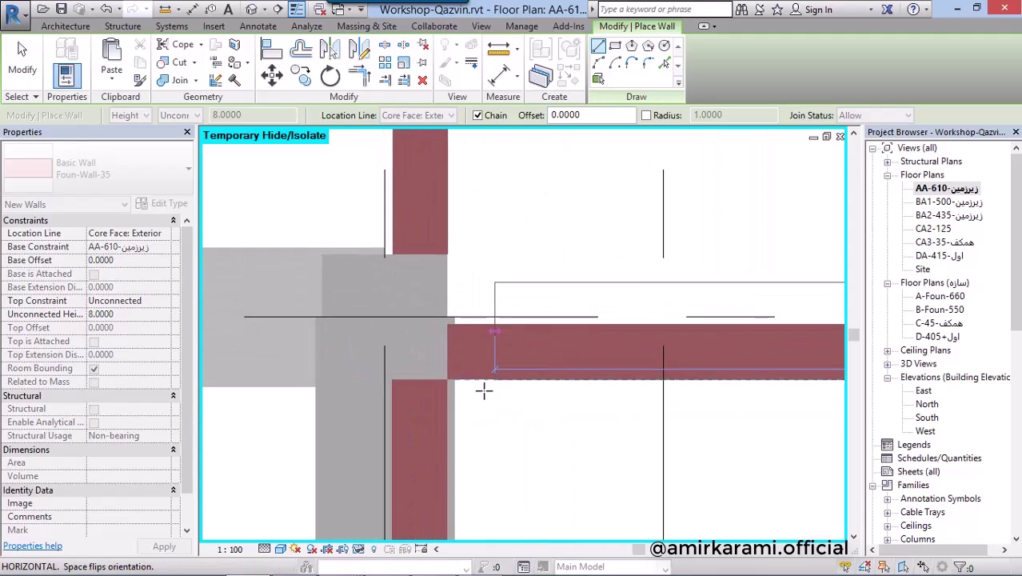
pyautogui.click(448, 379)
pyautogui.press('Escape')
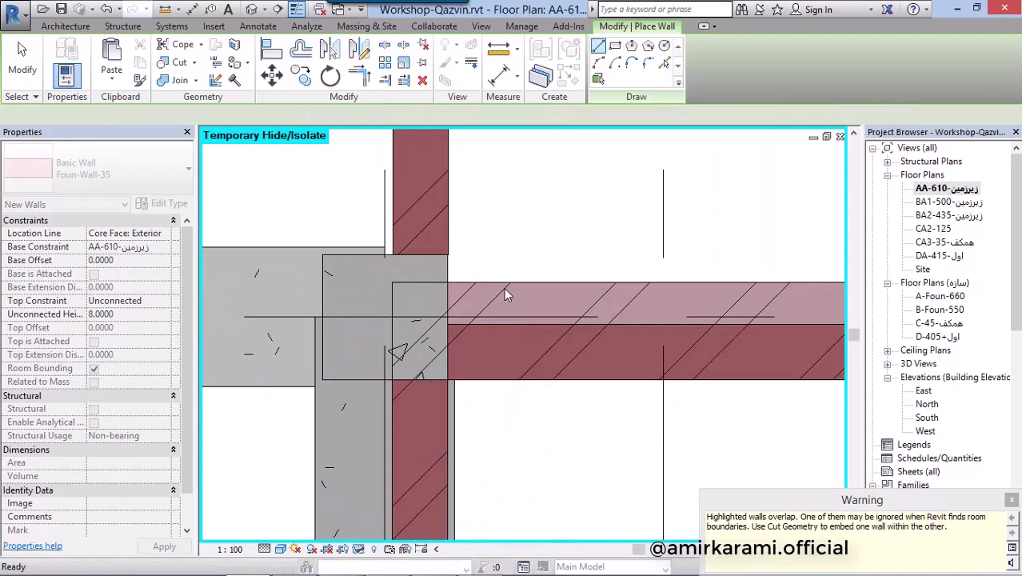
pyautogui.press('Escape')
# - Disallow the horizontal wall's end join and pull it back to the column face, 6.5500 long
pyautogui.click(504, 285)
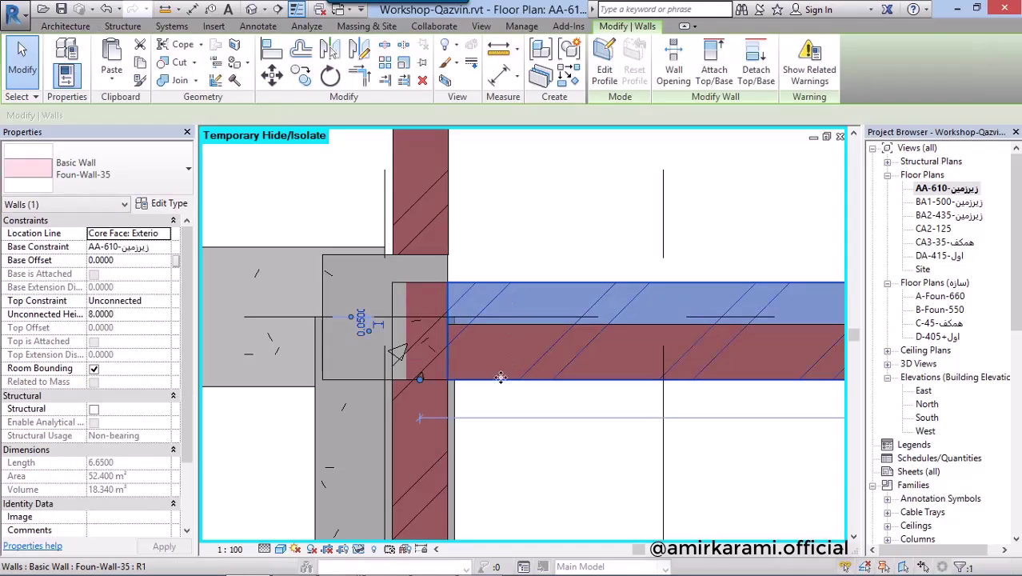
pyautogui.rightClick(421, 385)
pyautogui.click(468, 96)
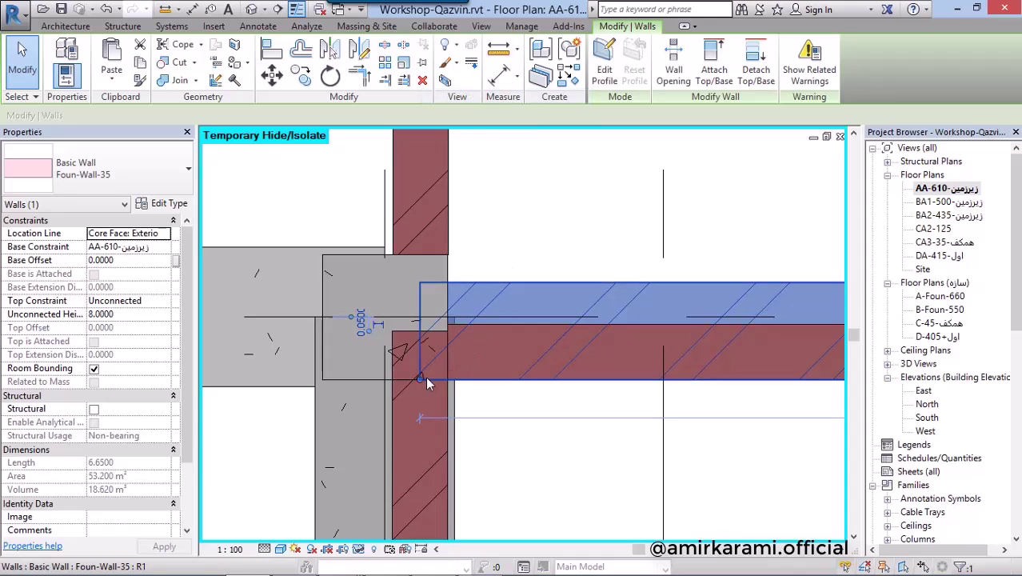
pyautogui.moveTo(420, 378); pyautogui.dragTo(447, 375)
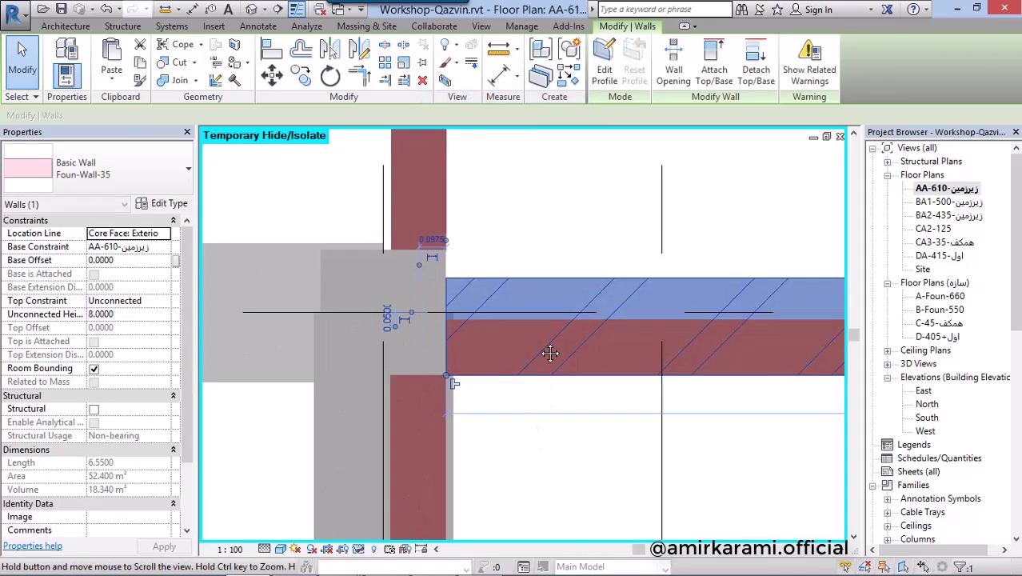
pyautogui.press('Escape')
pyautogui.scroll(-2, 550, 352)
pyautogui.scroll(-2, 622, 325)
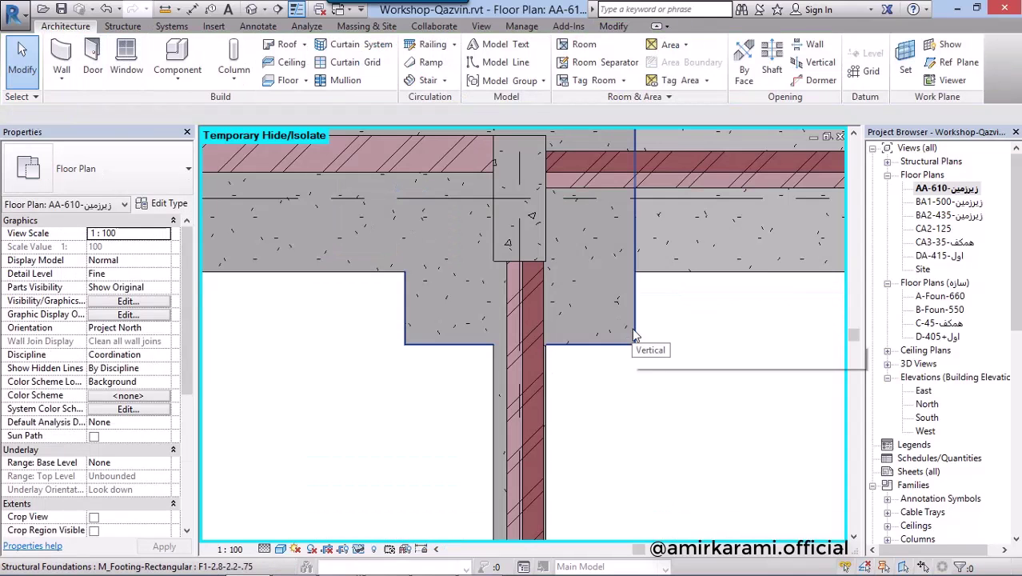
# - Select both foundation walls and set their Base Constraint to level A-Foun-660
pyautogui.scroll(5, 698, 398)
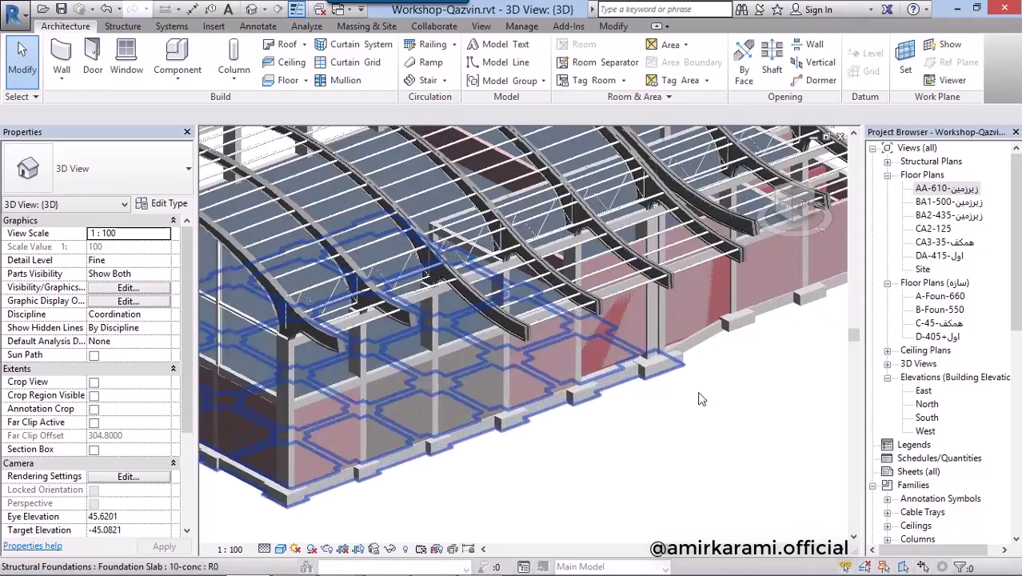
pyautogui.scroll(-3, 698, 398)
pyautogui.keyDown('shift'); pyautogui.moveTo(698, 398); pyautogui.dragTo(630, 393, button='middle'); pyautogui.keyUp('shift')
pyautogui.scroll(3, 629, 392)
pyautogui.scroll(2, 718, 408)
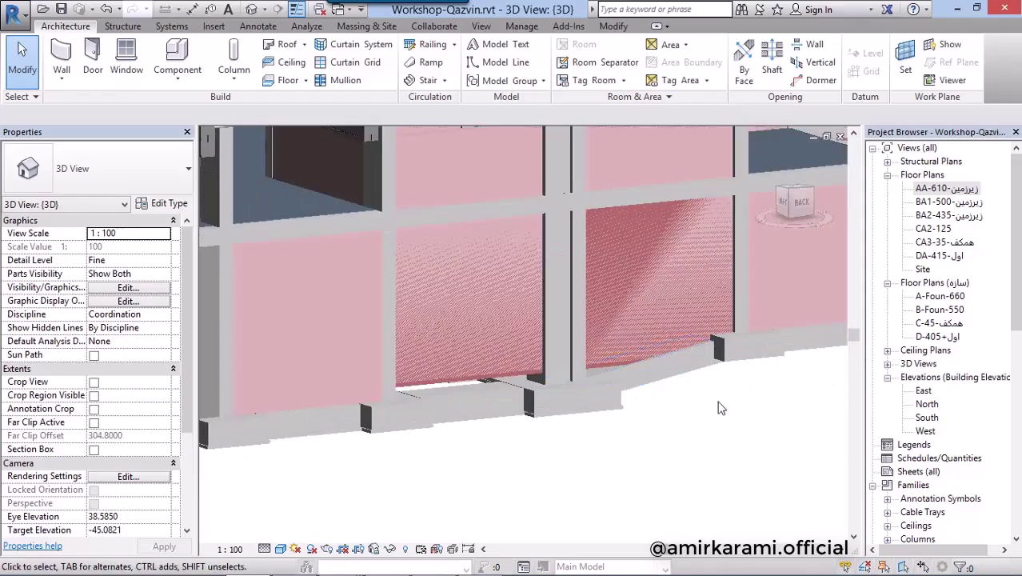
pyautogui.scroll(3, 476, 382)
pyautogui.scroll(-2, 467, 382)
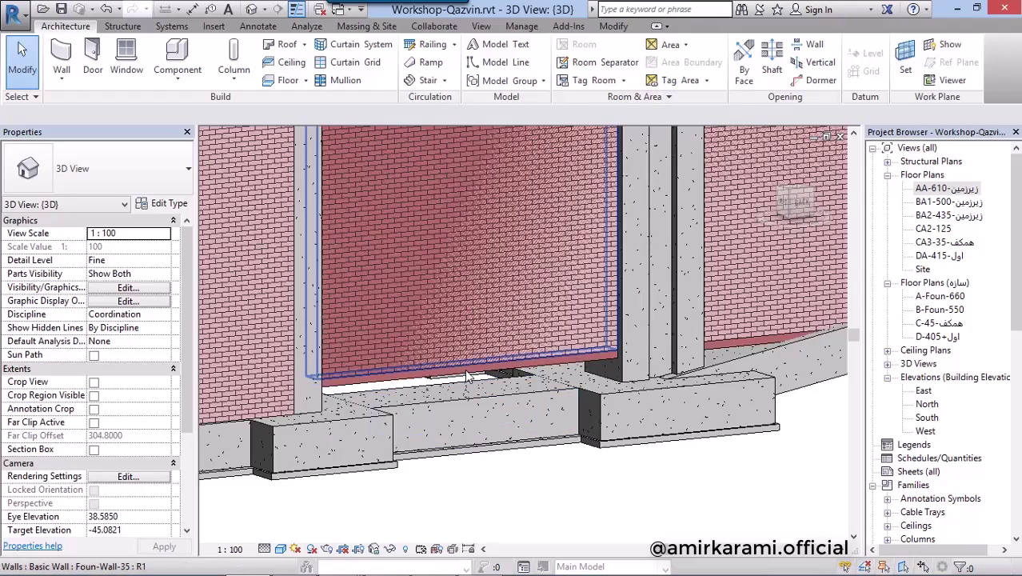
pyautogui.click(467, 336)
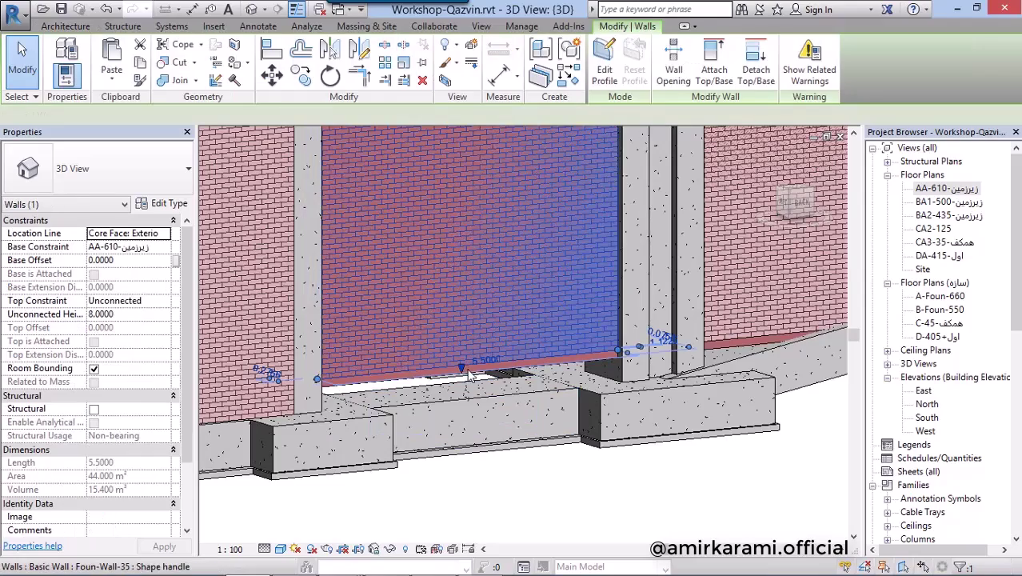
pyautogui.keyDown('ctrl'); pyautogui.click(738, 295); pyautogui.keyUp('ctrl')
pyautogui.scroll(-3, 610, 365)
pyautogui.scroll(-2, 639, 392)
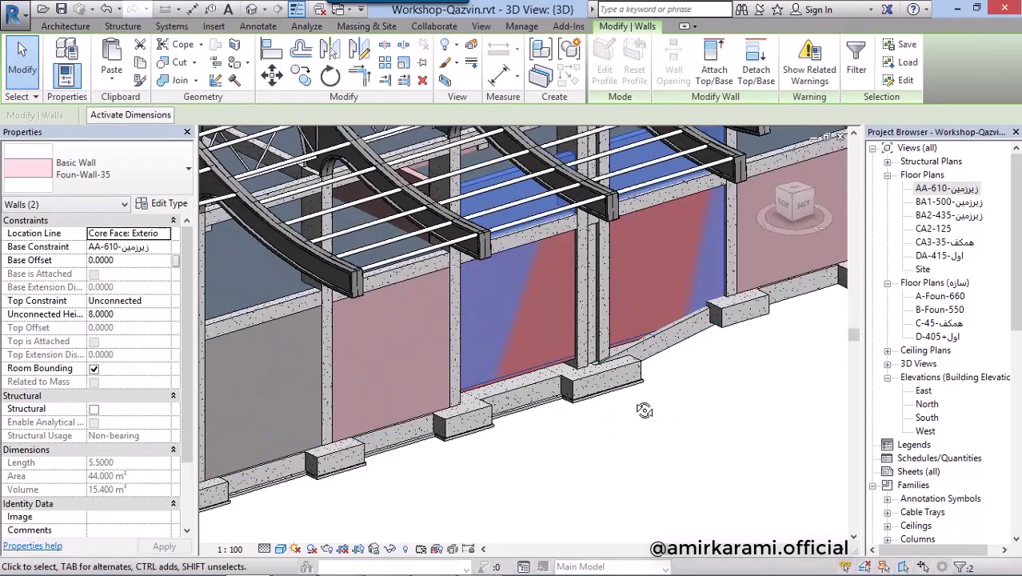
pyautogui.scroll(2, 632, 392)
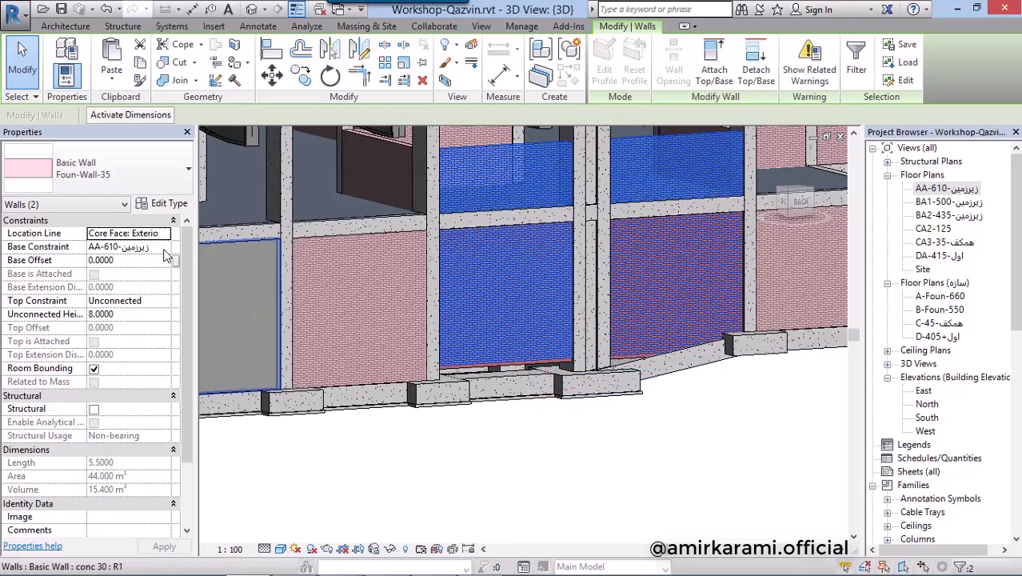
pyautogui.click(164, 248)
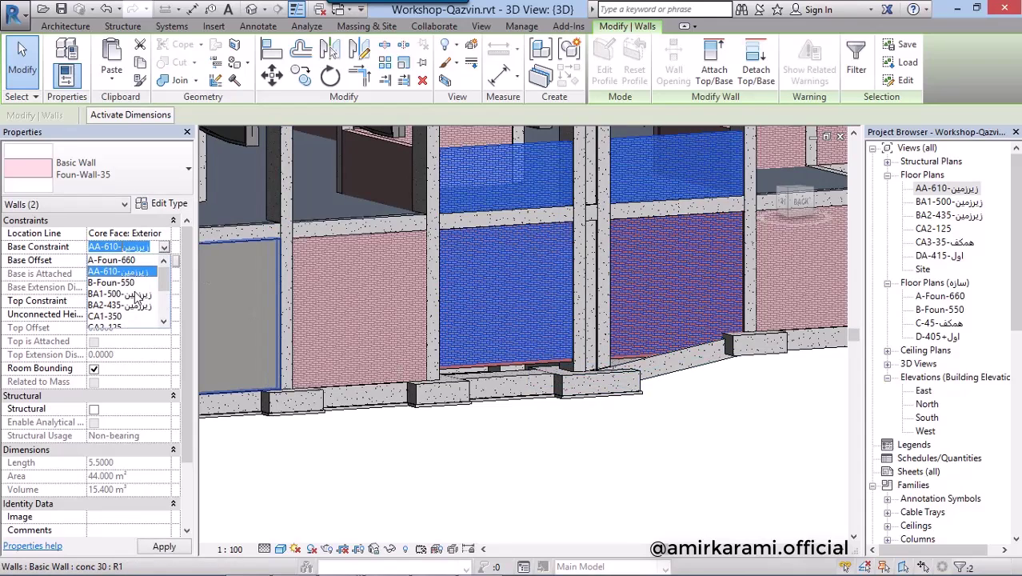
pyautogui.click(112, 260)
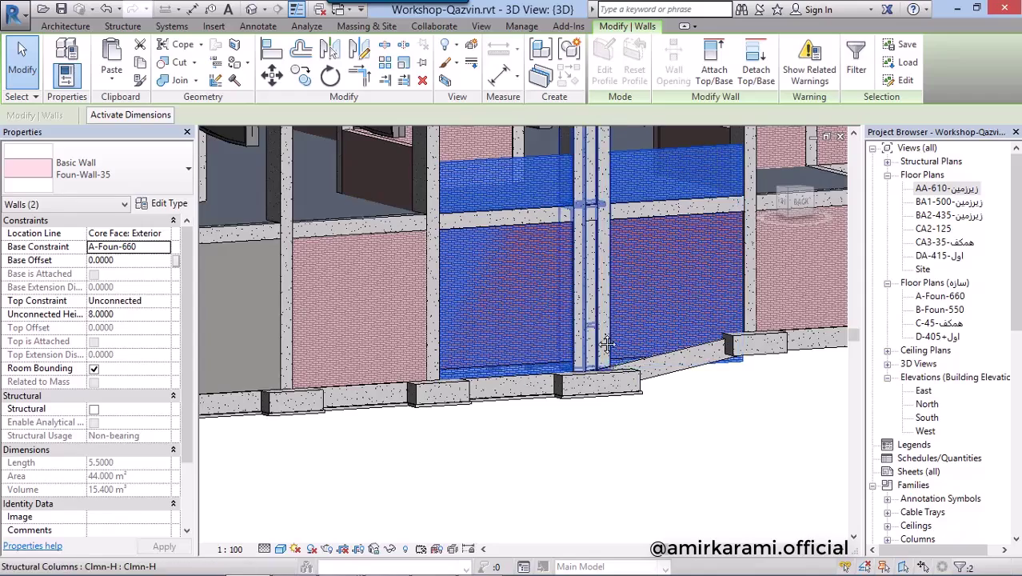
pyautogui.moveTo(668, 300)
pyautogui.mouseDown(button='middle')
pyautogui.moveTo(668, 336)
pyautogui.moveTo(489, 417)
pyautogui.moveTo(712, 477)
pyautogui.mouseUp(button='middle')
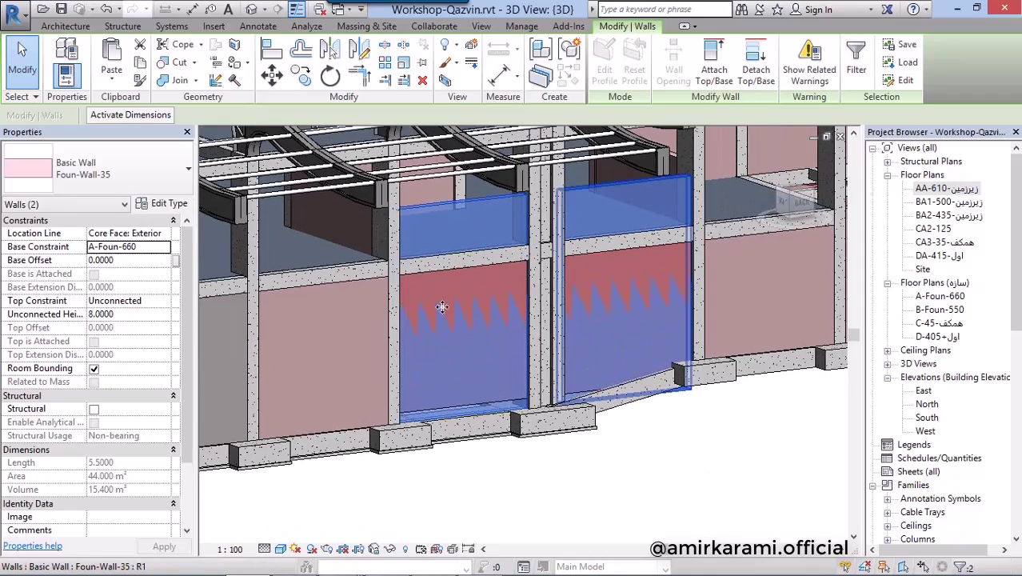
# - Set their Top Constraint to Up to level AA-610, making the walls 0.5000 high
pyautogui.click(165, 302)
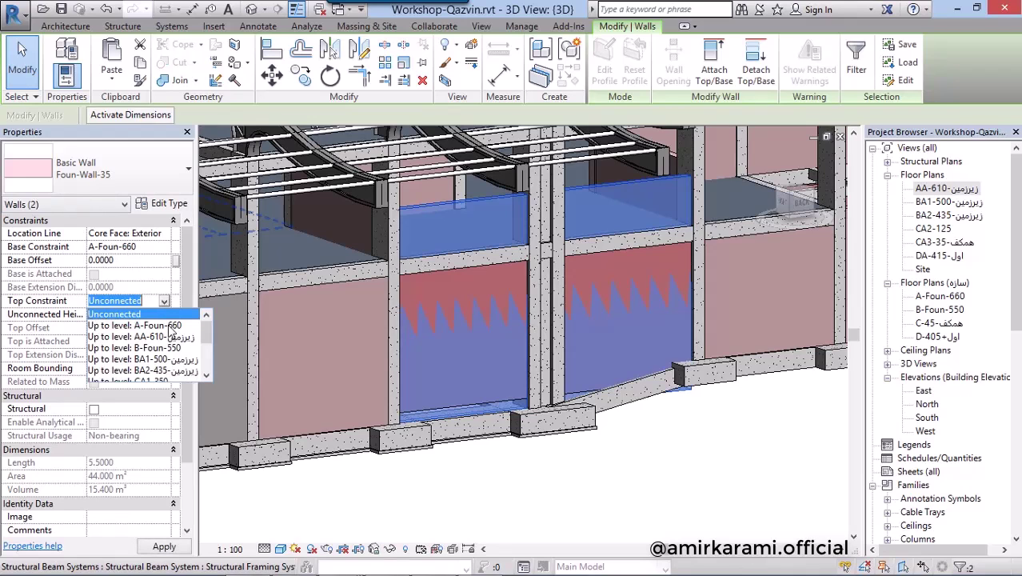
pyautogui.click(171, 359)
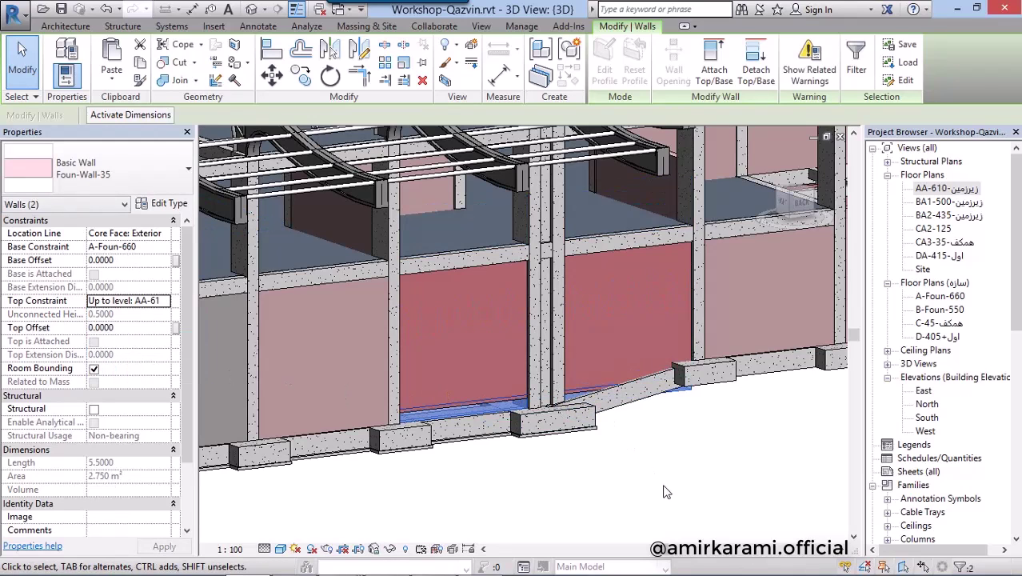
pyautogui.click(623, 492)
pyautogui.keyDown('shift'); pyautogui.moveTo(520, 488); pyautogui.dragTo(609, 503, button='middle'); pyautogui.keyUp('shift')
# - Give both foundation walls a -0.13 Top Offset so they stand 0.37 tall
pyautogui.scroll(3, 596, 432)
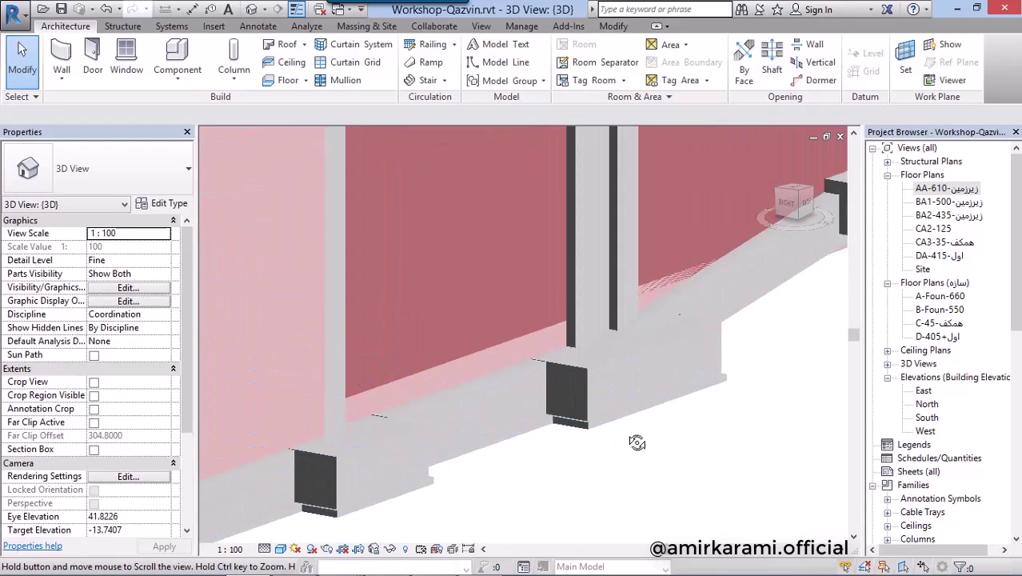
pyautogui.moveTo(596, 432); pyautogui.dragTo(586, 369, button='middle')
pyautogui.click(560, 342)
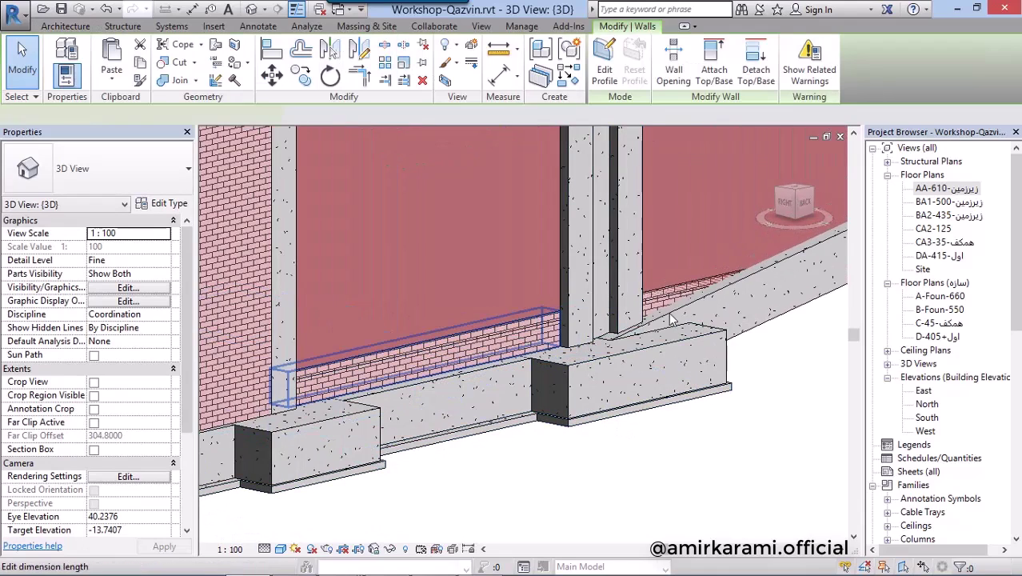
pyautogui.keyDown('ctrl'); pyautogui.click(664, 300); pyautogui.keyUp('ctrl')
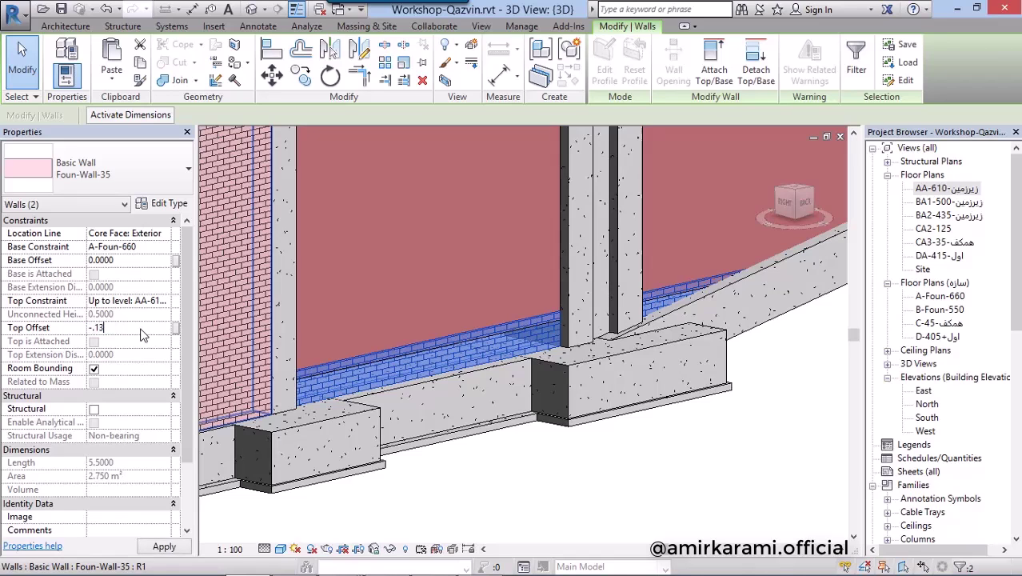
pyautogui.press('Escape')
pyautogui.scroll(-3, 706, 412)
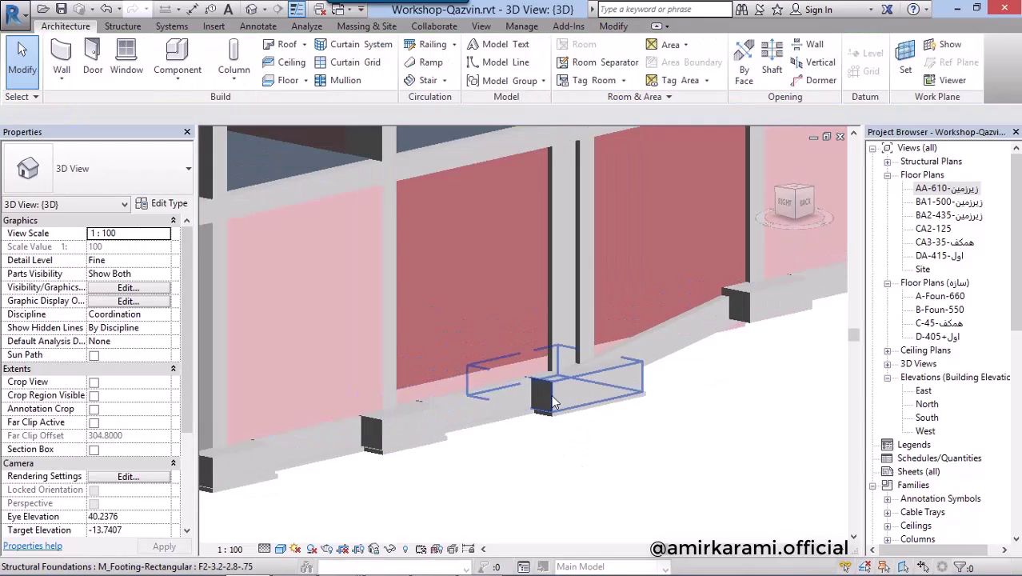
pyautogui.scroll(-2, 707, 411)
pyautogui.scroll(4, 706, 412)
pyautogui.moveTo(588, 401)
pyautogui.keyDown('shift'); pyautogui.mouseDown(button='middle')
pyautogui.moveTo(725, 379)
pyautogui.moveTo(674, 432)
pyautogui.moveTo(705, 378)
pyautogui.mouseUp(button='middle'); pyautogui.keyUp('shift')
# - Check a foundation wall, cancel an accidental room separation line, and orbit the building
pyautogui.click(725, 379)
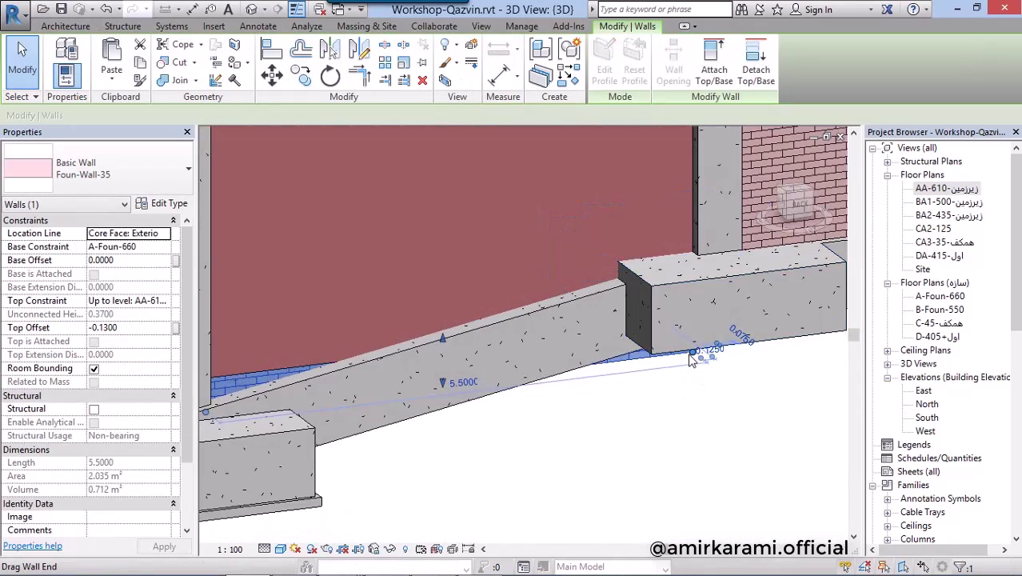
pyautogui.press('r')
pyautogui.press('s')
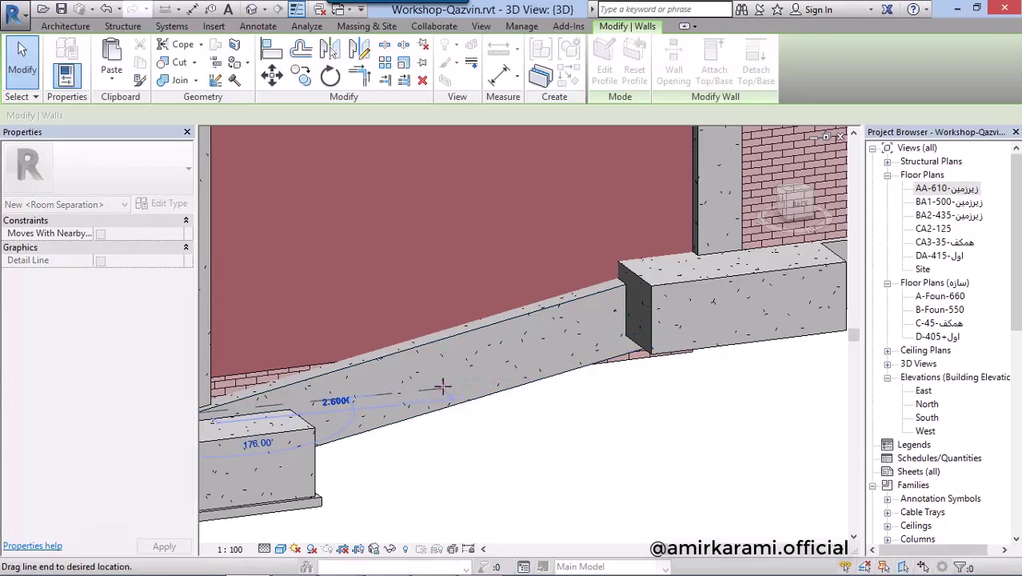
pyautogui.press('Escape')
pyautogui.click(442, 387)
pyautogui.press('Escape')
pyautogui.keyDown('shift'); pyautogui.moveTo(645, 365); pyautogui.dragTo(680, 383, button='middle'); pyautogui.keyUp('shift')
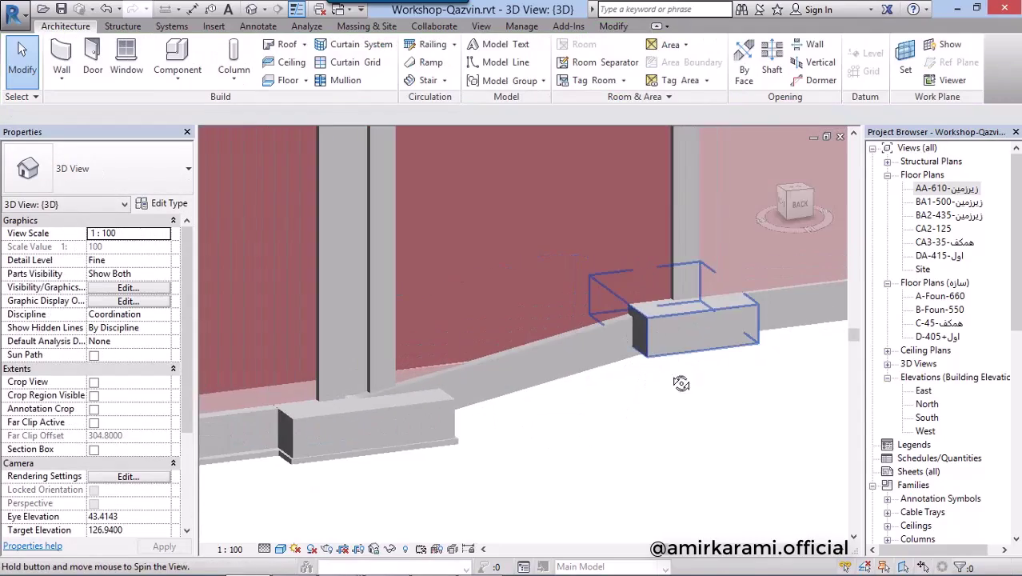
pyautogui.scroll(-5, 680, 383)
pyautogui.moveTo(647, 423)
pyautogui.keyDown('shift'); pyautogui.mouseDown(button='middle')
pyautogui.moveTo(561, 428)
pyautogui.moveTo(680, 421)
pyautogui.moveTo(678, 438)
pyautogui.mouseUp(button='middle'); pyautogui.keyUp('shift')
pyautogui.scroll(4, 678, 438)
pyautogui.scroll(-4, 640, 384)
# - Select the long foundation wall and set its base to level B-Foun-550
pyautogui.scroll(5, 607, 338)
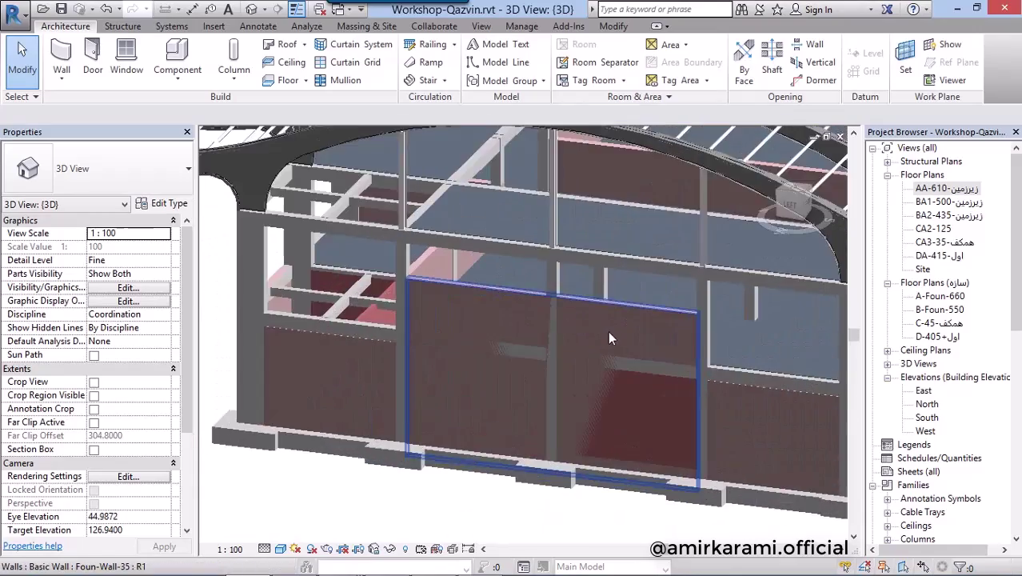
pyautogui.click(608, 338)
pyautogui.keyDown('shift'); pyautogui.moveTo(534, 367); pyautogui.dragTo(587, 407, button='middle'); pyautogui.keyUp('shift')
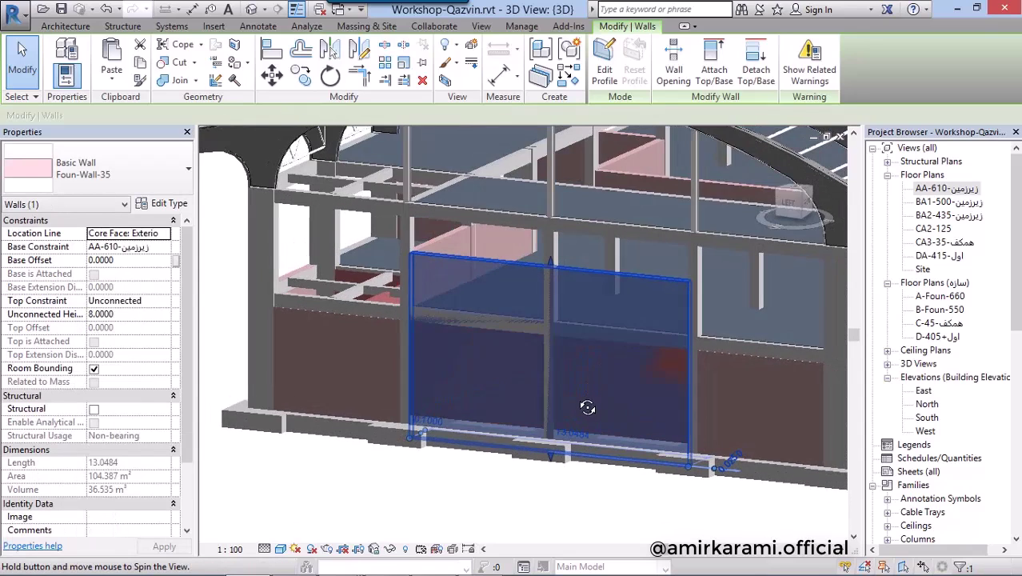
pyautogui.click(166, 247)
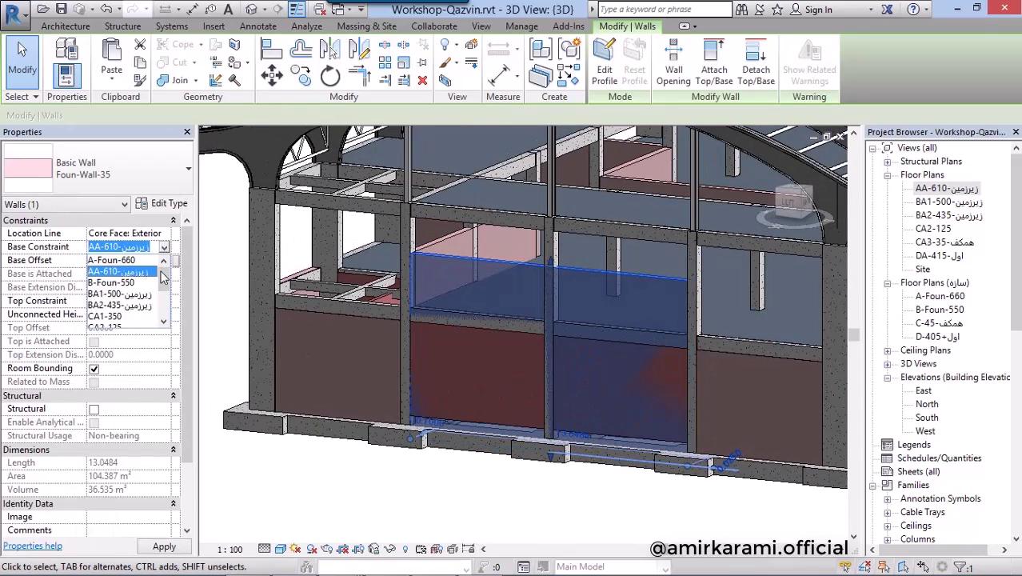
pyautogui.click(112, 282)
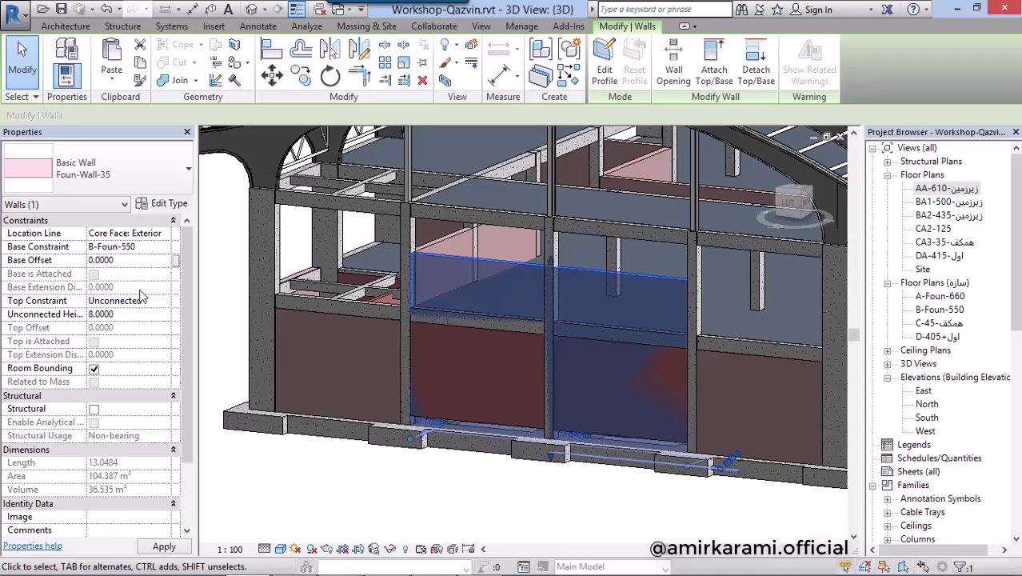
pyautogui.moveTo(543, 478)
pyautogui.keyDown('shift'); pyautogui.mouseDown(button='middle')
pyautogui.moveTo(588, 456)
pyautogui.moveTo(577, 444)
pyautogui.moveTo(455, 440)
pyautogui.mouseUp(button='middle'); pyautogui.keyUp('shift')
pyautogui.scroll(3, 378, 421)
pyautogui.scroll(-2, 379, 421)
pyautogui.scroll(-3, 449, 476)
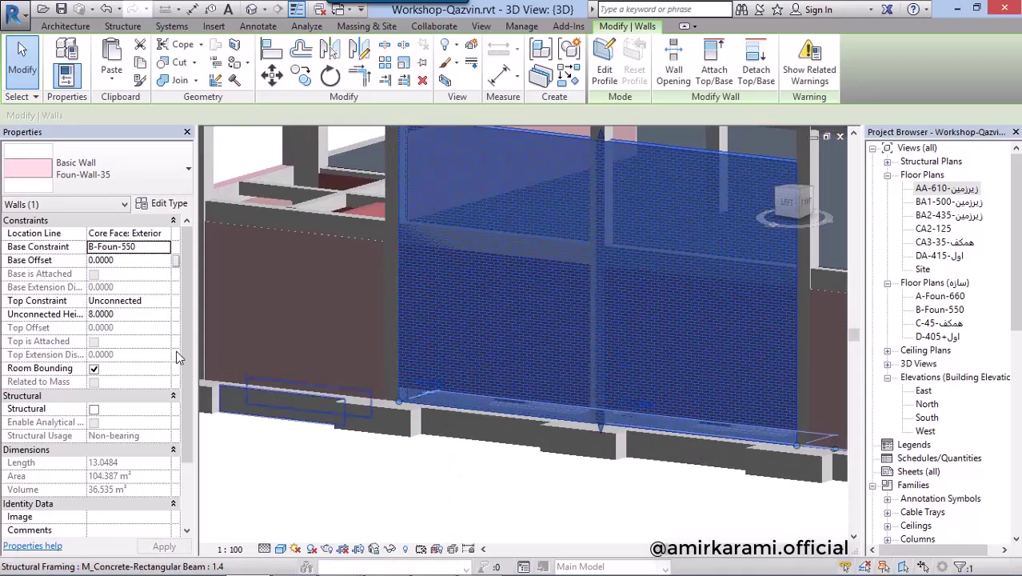
# - Set its top to Up to level BA1-500 with a -0.13 top offset
pyautogui.click(164, 302)
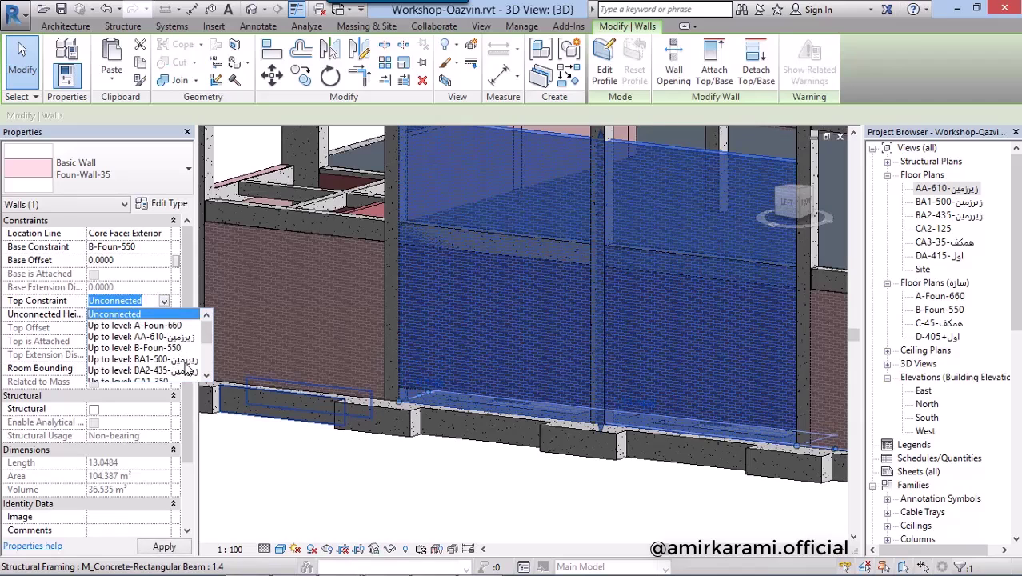
pyautogui.scroll(-1, 186, 366)
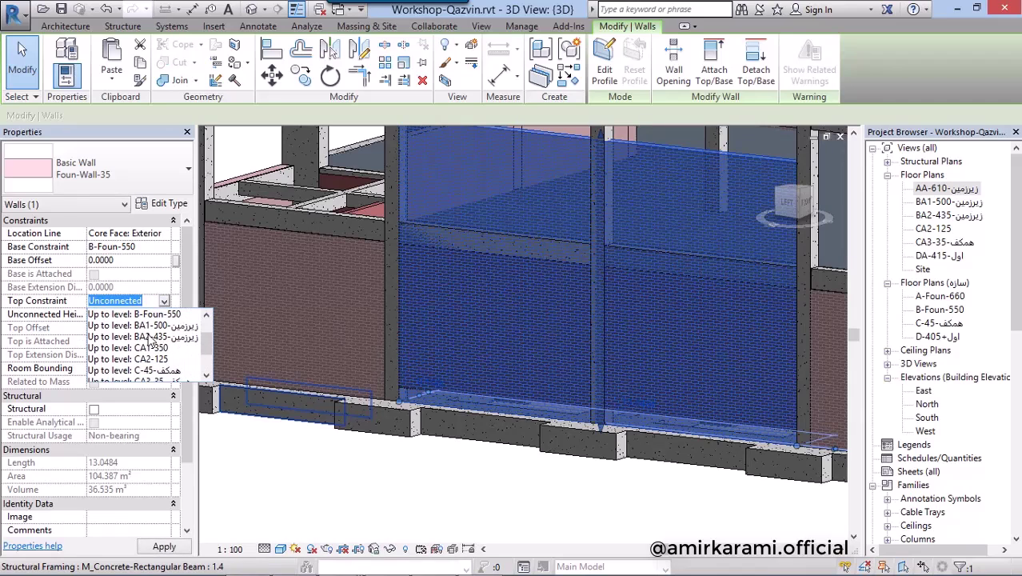
pyautogui.click(158, 326)
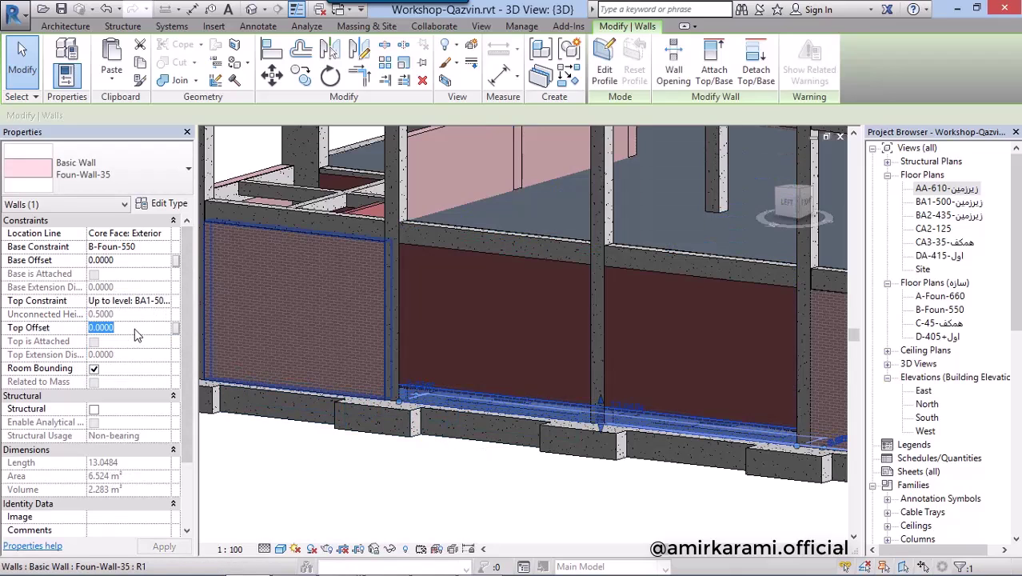
pyautogui.write('-0.1')
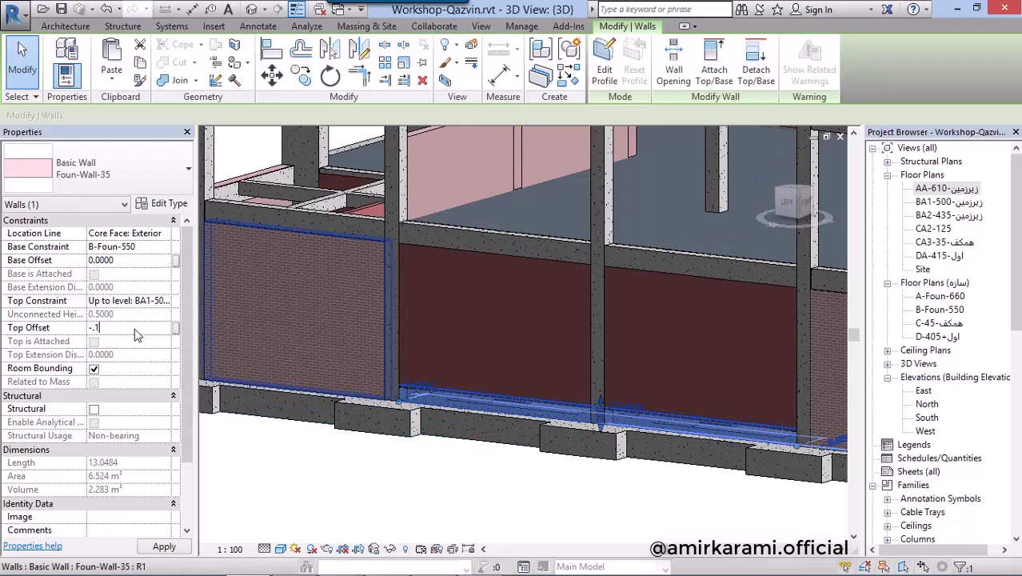
pyautogui.write('3')
pyautogui.press('Return')
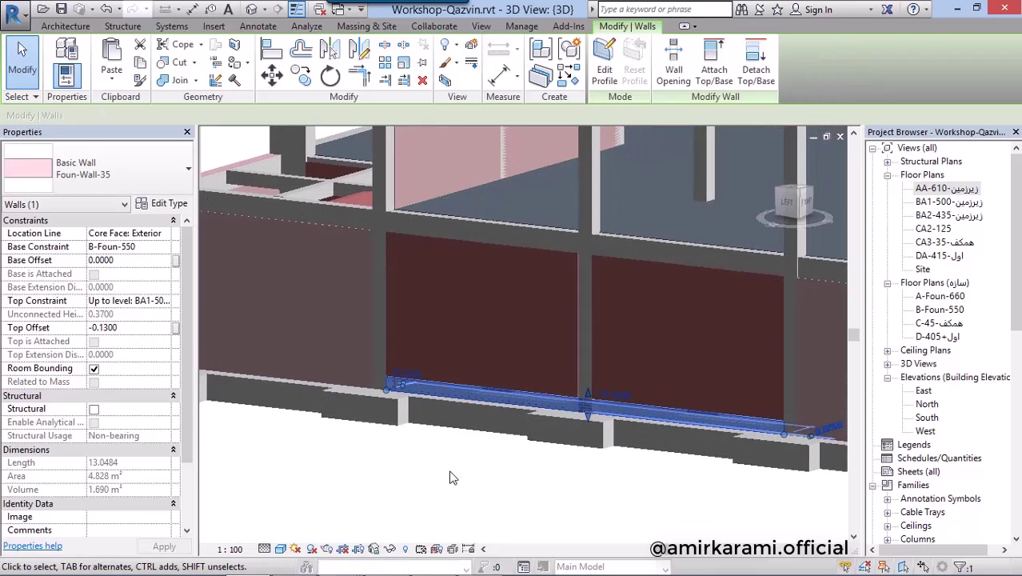
pyautogui.click(473, 478)
pyautogui.moveTo(547, 492); pyautogui.dragTo(547, 492, button='middle')
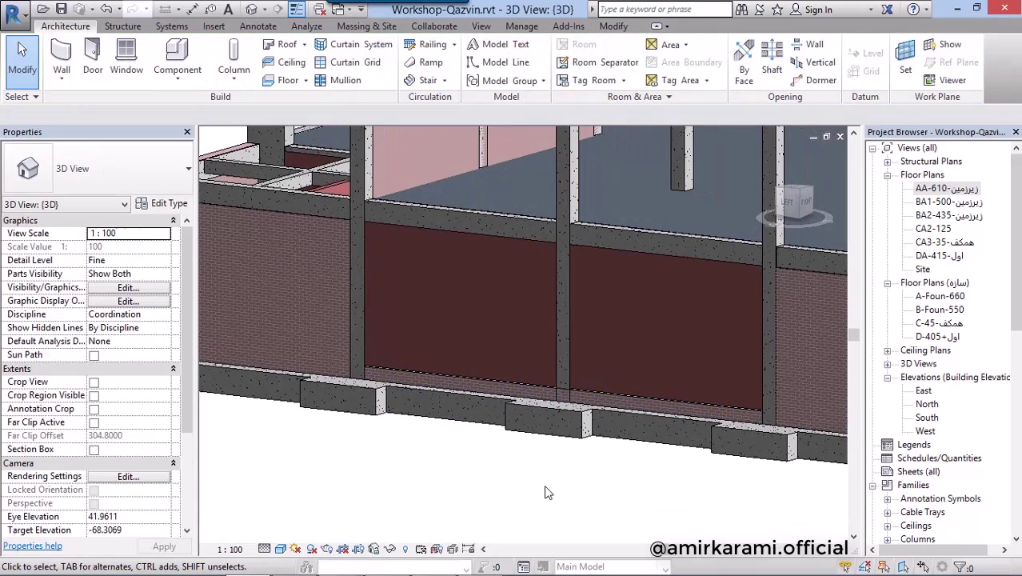
# - Join Geometry between the brick foundation wall and the concrete column, then orbit to review
pyautogui.click(614, 26)
pyautogui.scroll(5, 563, 377)
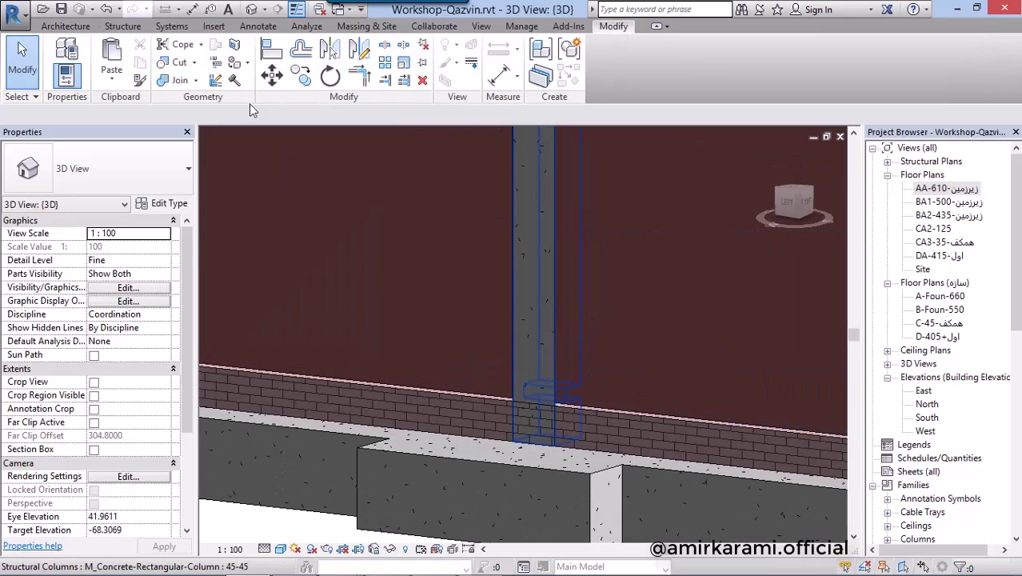
pyautogui.click(179, 83)
pyautogui.click(467, 411)
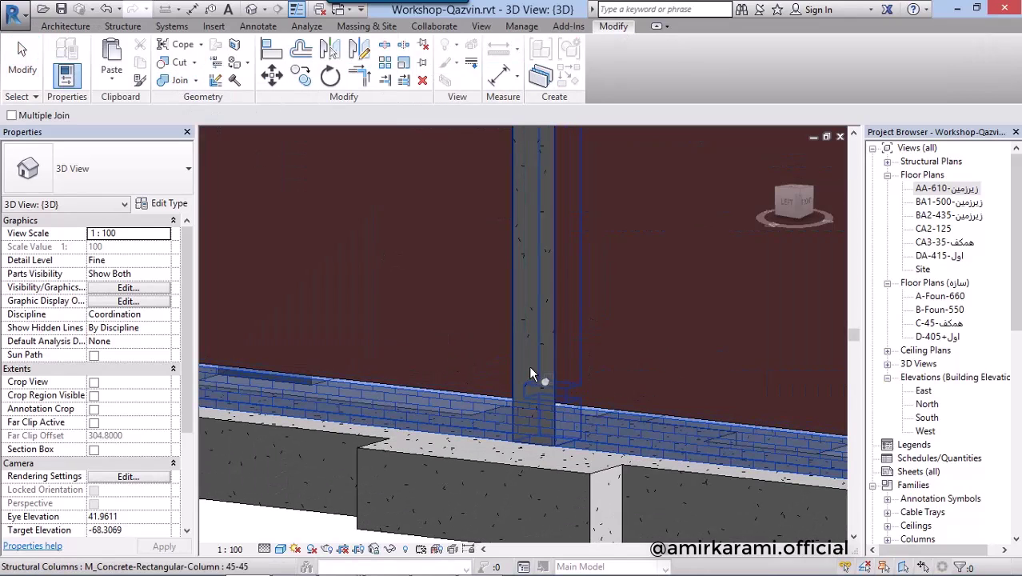
pyautogui.click(528, 365)
pyautogui.scroll(-2, 491, 428)
pyautogui.scroll(-3, 496, 427)
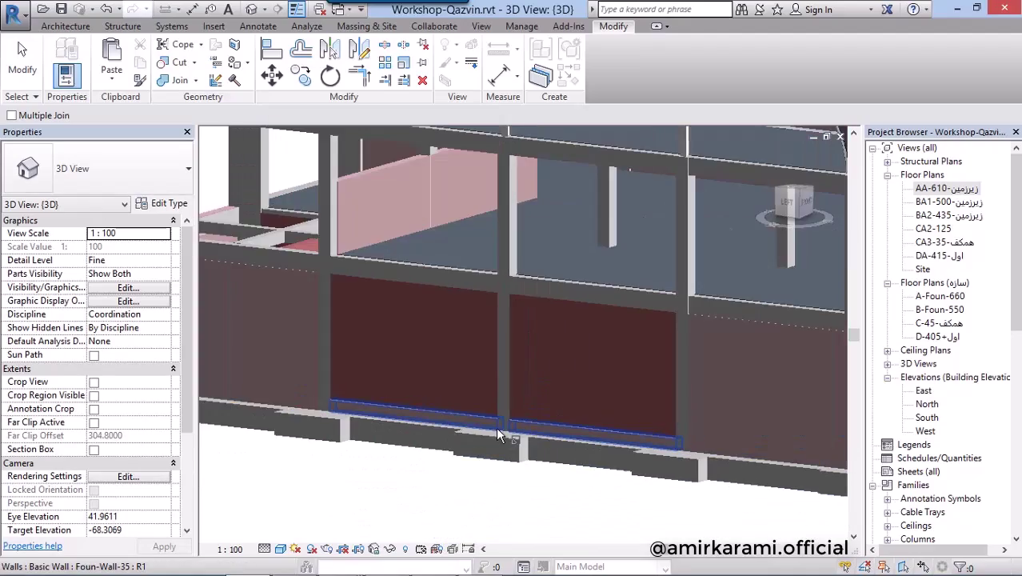
pyautogui.scroll(-2, 422, 387)
pyautogui.scroll(-5, 423, 387)
pyautogui.moveTo(573, 445)
pyautogui.keyDown('shift'); pyautogui.mouseDown(button='middle')
pyautogui.moveTo(546, 454)
pyautogui.moveTo(688, 476)
pyautogui.moveTo(607, 399)
pyautogui.mouseUp(button='middle'); pyautogui.keyUp('shift')
pyautogui.scroll(4, 574, 368)
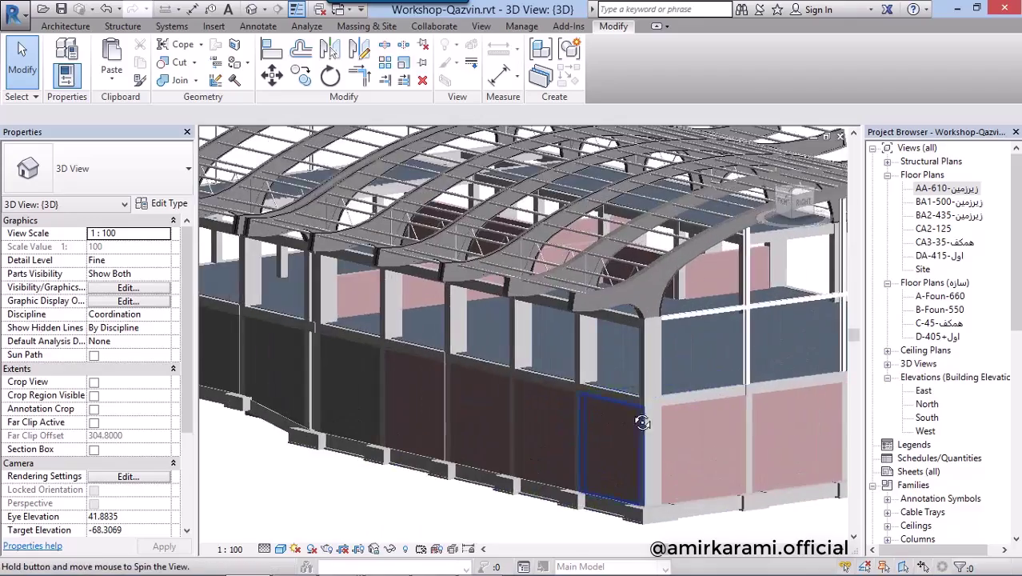
pyautogui.click(526, 376)
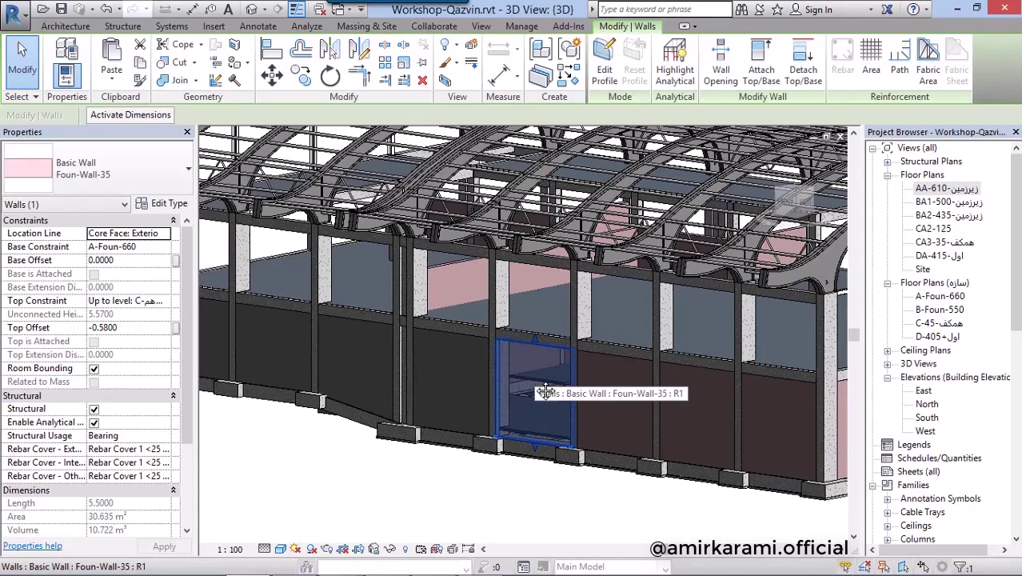
# - Hide the Structural Columns through Telephone Devices categories in the 3D view's visibility settings
pyautogui.press('v')
pyautogui.press('v')
pyautogui.scroll(-10, 562, 251)
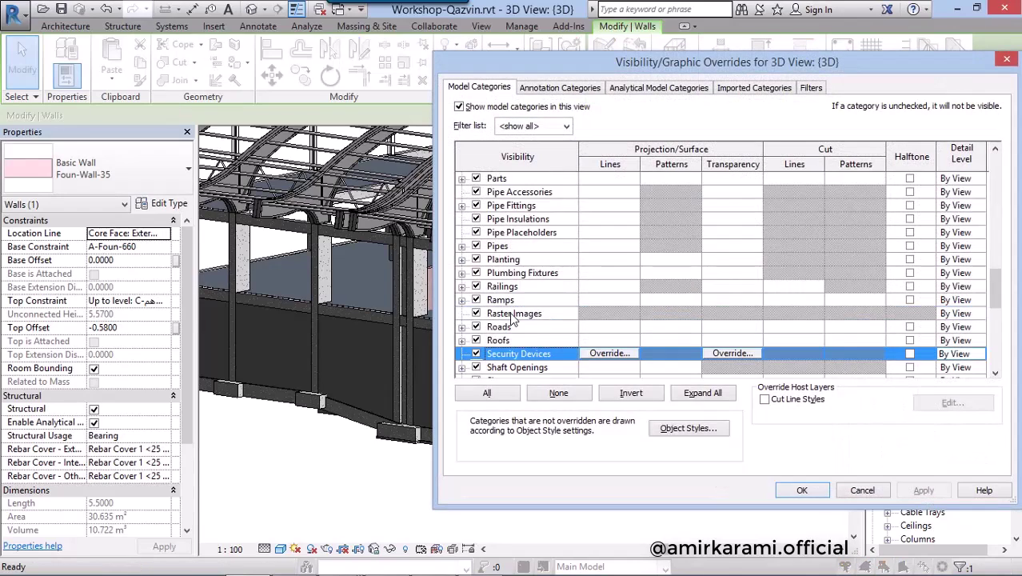
pyautogui.scroll(-2, 562, 251)
pyautogui.scroll(-4, 562, 251)
pyautogui.scroll(-1, 543, 303)
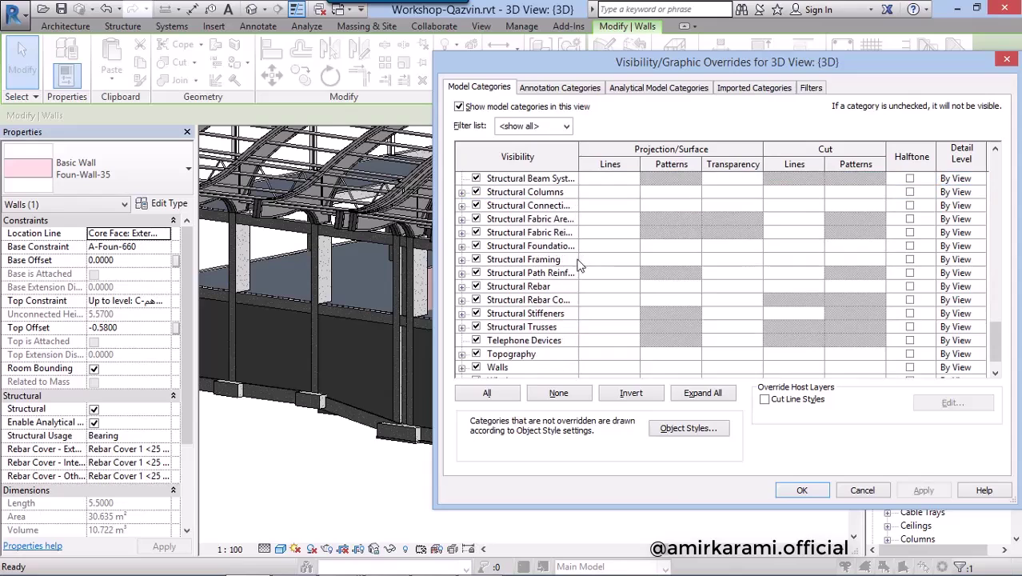
pyautogui.keyDown('shift'); pyautogui.click(499, 327); pyautogui.keyUp('shift')
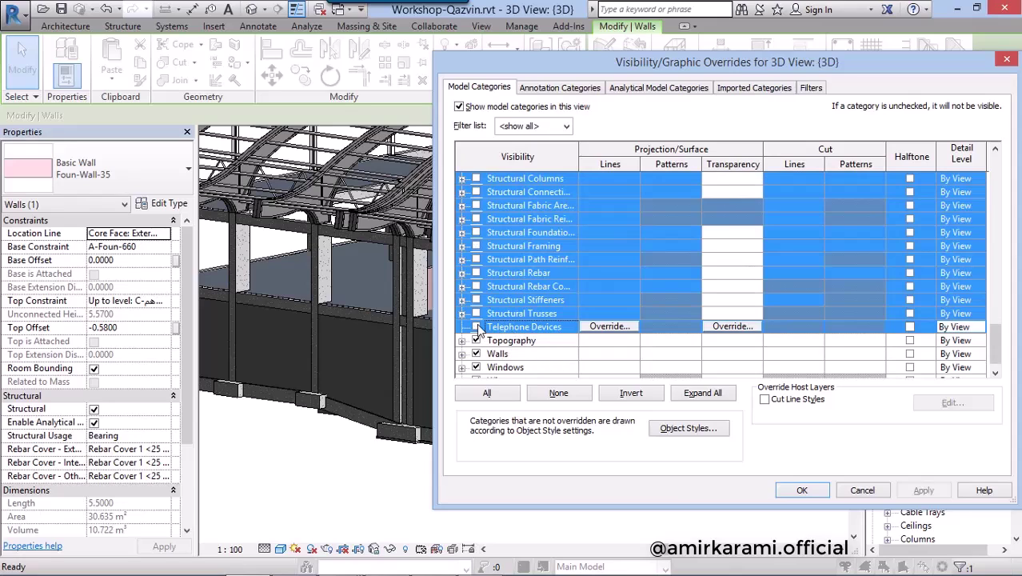
pyautogui.click(801, 490)
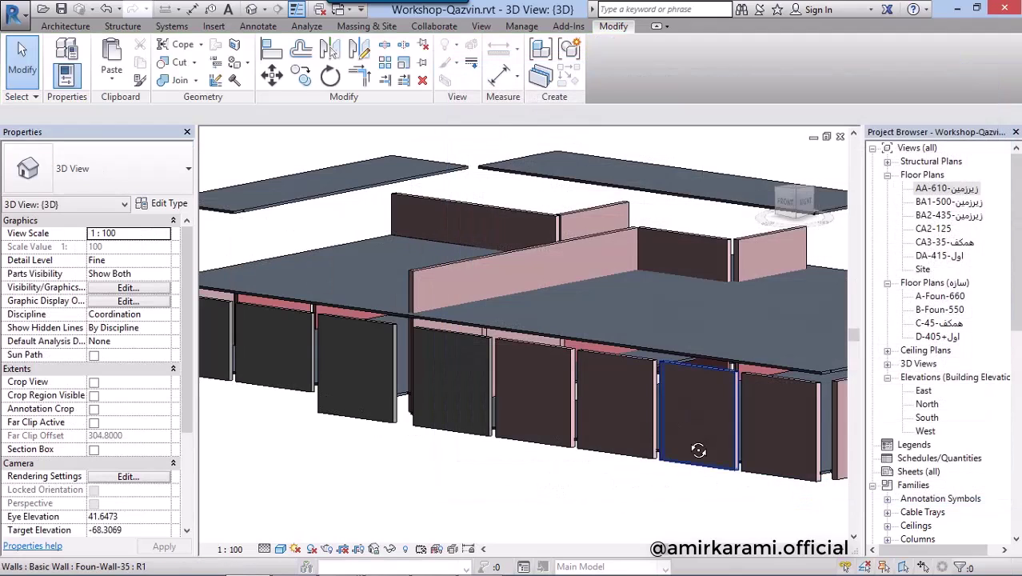
# - Temporarily hide the floor slab over the basement to expose the walls beneath
pyautogui.keyDown('shift'); pyautogui.moveTo(698, 450); pyautogui.dragTo(612, 405, button='middle'); pyautogui.keyUp('shift')
pyautogui.click(584, 395)
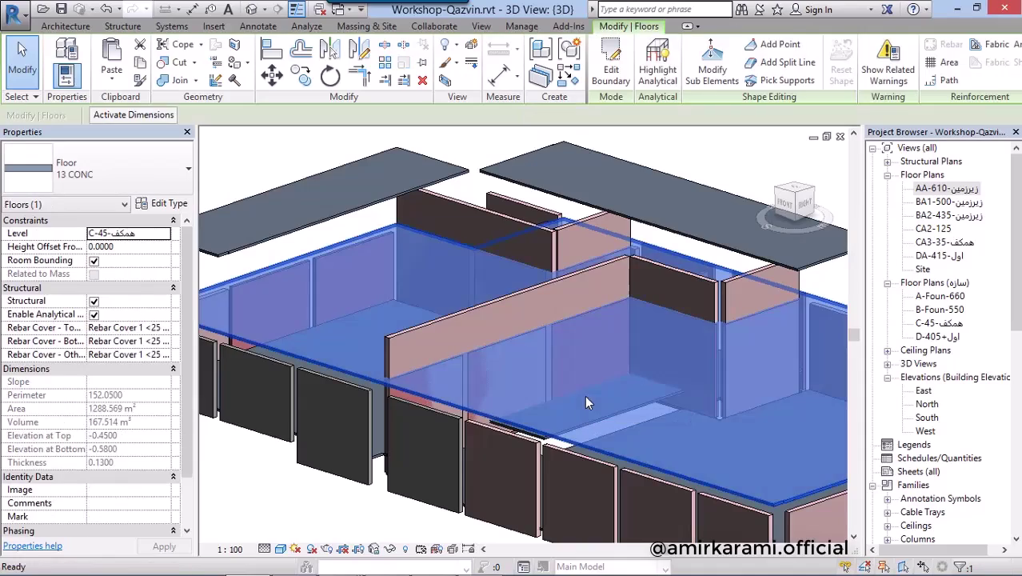
pyautogui.press('h')
pyautogui.press('h')
pyautogui.moveTo(687, 411)
pyautogui.keyDown('shift'); pyautogui.mouseDown(button='middle')
pyautogui.moveTo(701, 400)
pyautogui.moveTo(443, 388)
pyautogui.mouseUp(button='middle'); pyautogui.keyUp('shift')
# - Select the long Foun-Wall-35 wall and set its base to level A-Foun-660
pyautogui.click(400, 356)
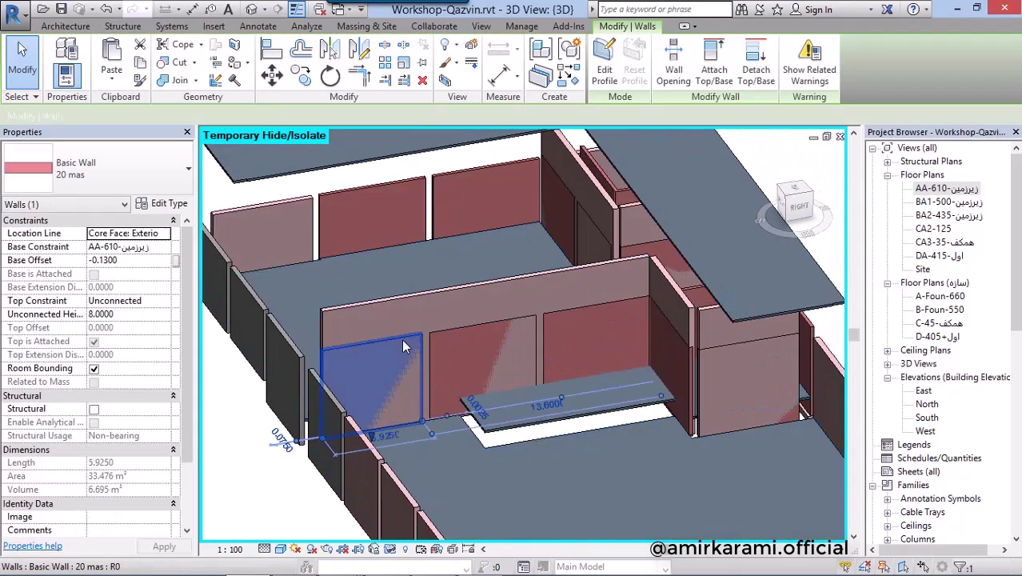
pyautogui.click(408, 301)
pyautogui.moveTo(408, 304)
pyautogui.keyDown('shift'); pyautogui.mouseDown(button='middle')
pyautogui.moveTo(590, 350)
pyautogui.moveTo(518, 456)
pyautogui.mouseUp(button='middle'); pyautogui.keyUp('shift')
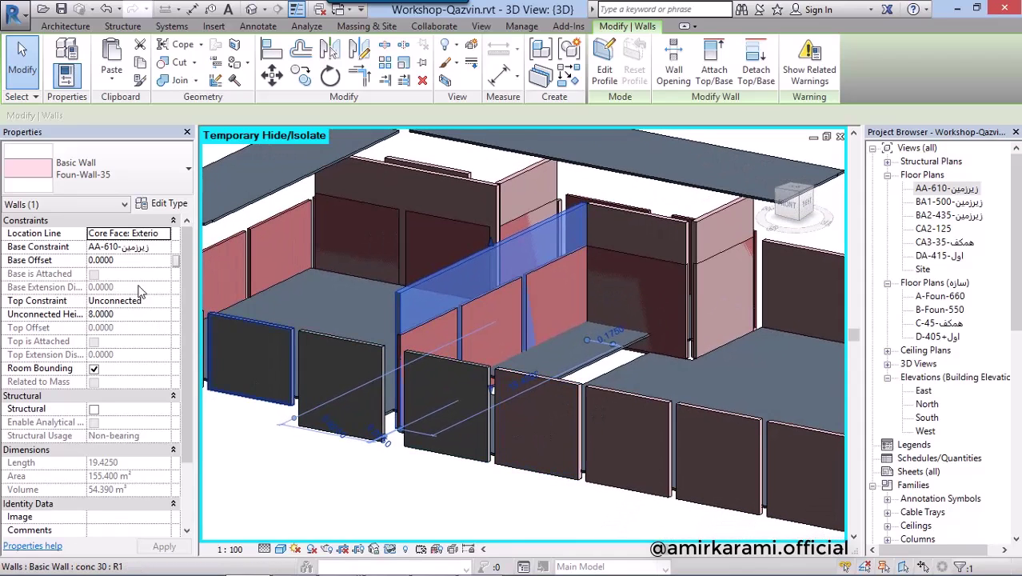
pyautogui.click(164, 250)
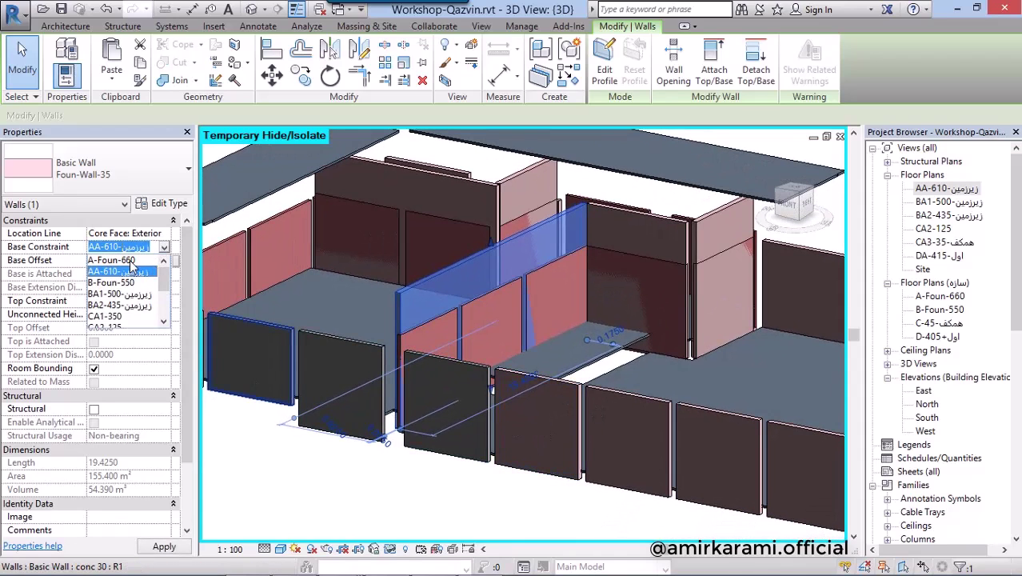
pyautogui.click(128, 260)
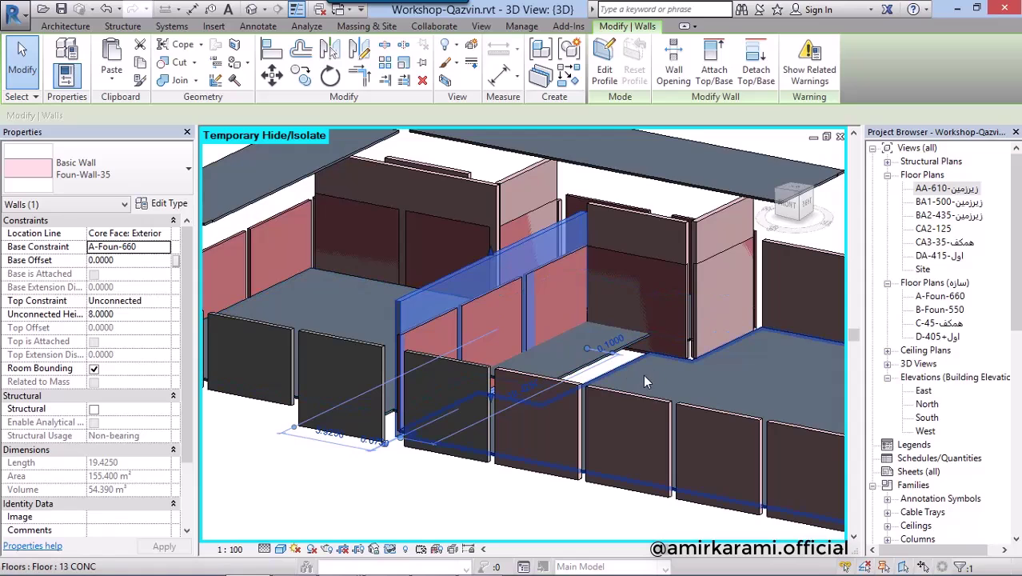
pyautogui.keyDown('shift'); pyautogui.moveTo(671, 430); pyautogui.dragTo(171, 296, button='middle'); pyautogui.keyUp('shift')
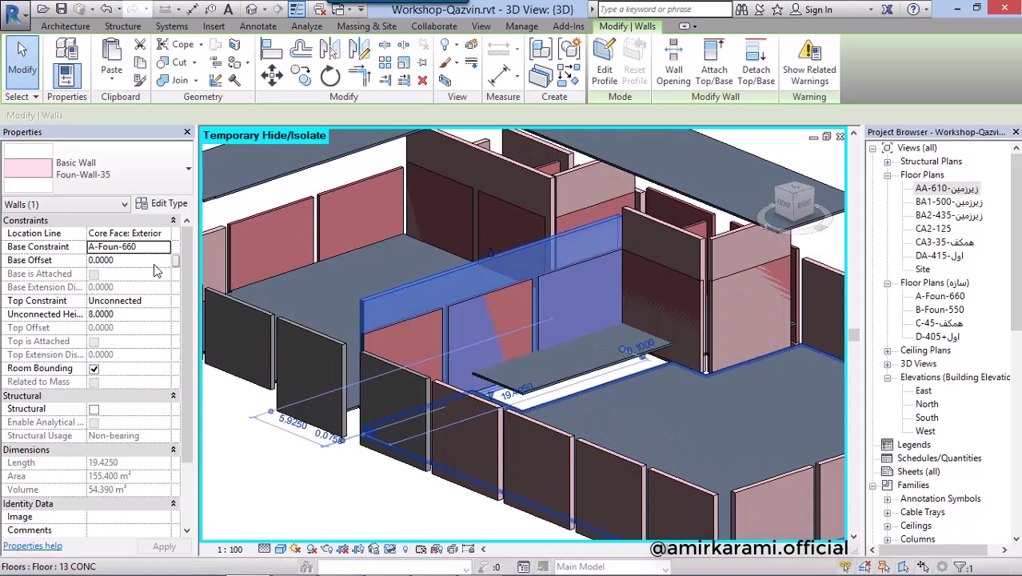
# - Set the wall's Top Constraint to Up to level AA-610 with a -0.13 top offset
pyautogui.click(164, 301)
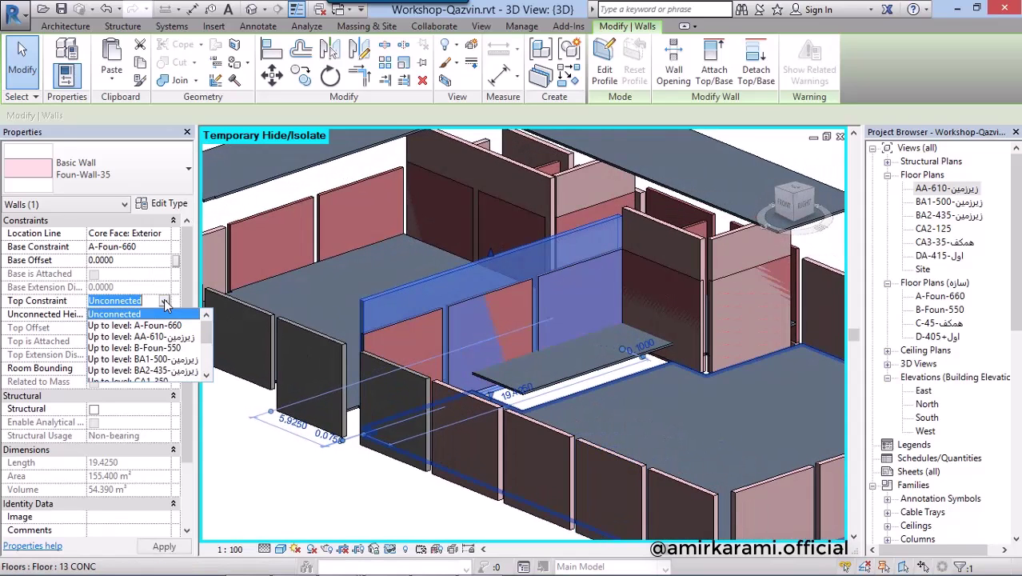
pyautogui.click(159, 351)
pyautogui.moveTo(630, 306)
pyautogui.keyDown('shift'); pyautogui.mouseDown(button='middle')
pyautogui.moveTo(634, 391)
pyautogui.moveTo(495, 376)
pyautogui.mouseUp(button='middle'); pyautogui.keyUp('shift')
pyautogui.scroll(5, 416, 400)
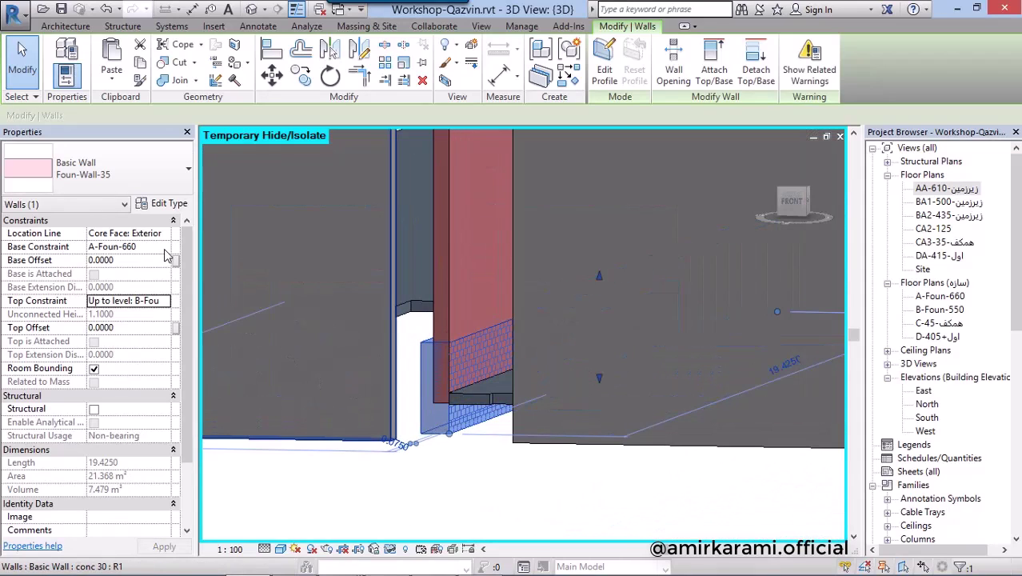
pyautogui.click(163, 301)
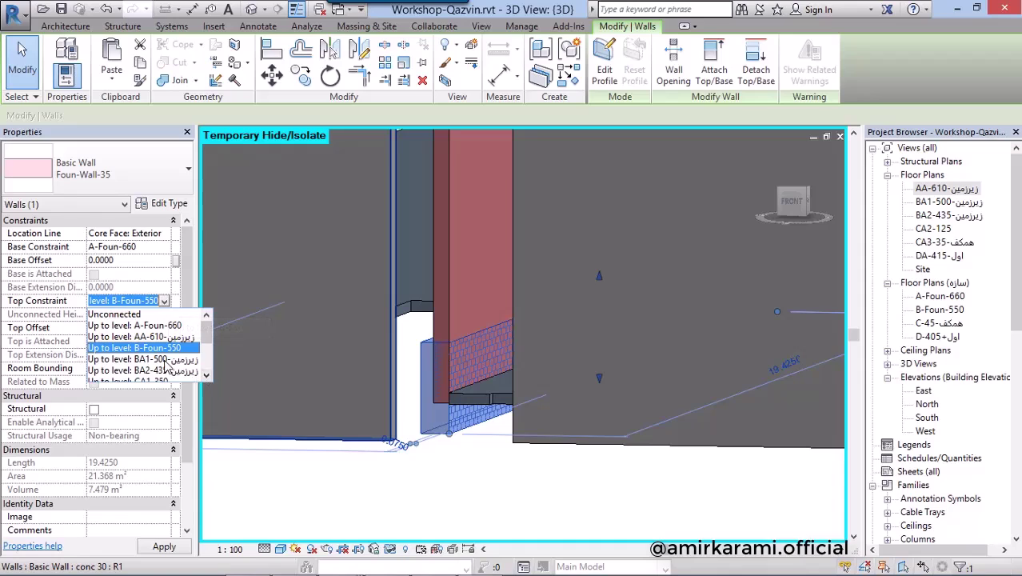
pyautogui.click(165, 359)
pyautogui.click(164, 300)
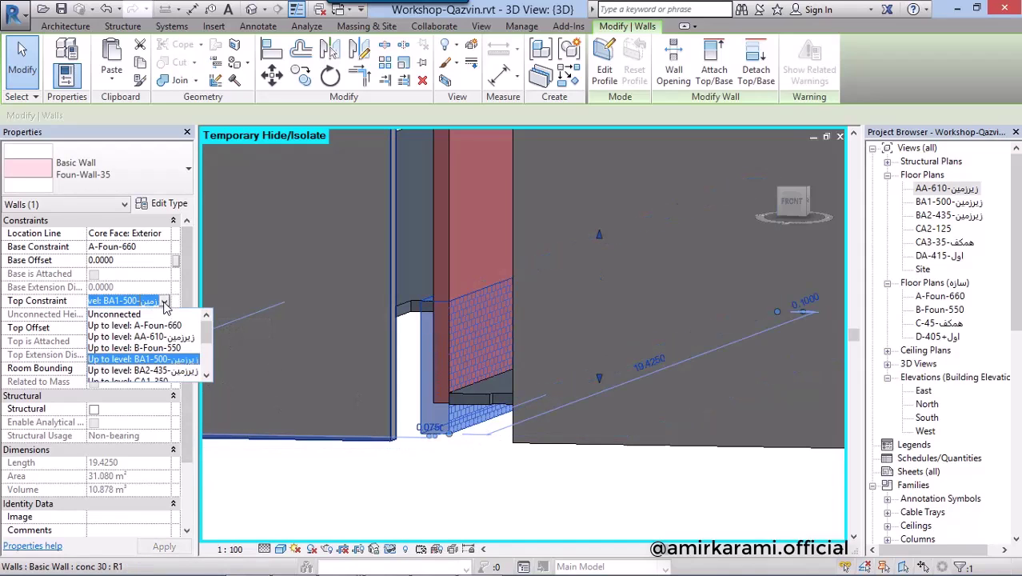
pyautogui.click(152, 336)
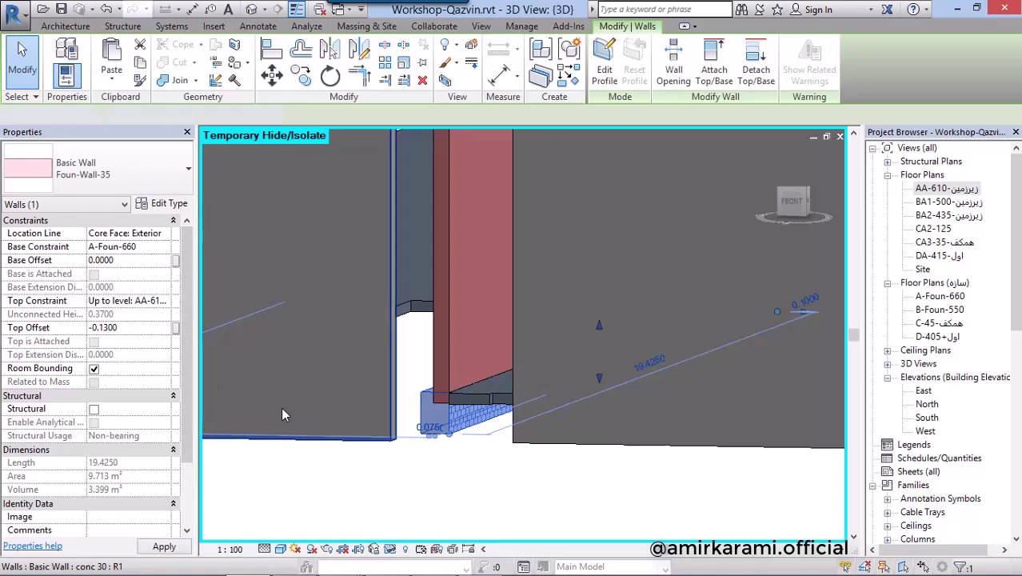
pyautogui.click(481, 511)
pyautogui.moveTo(482, 510)
pyautogui.keyDown('shift'); pyautogui.mouseDown(button='middle')
pyautogui.moveTo(499, 416)
pyautogui.moveTo(518, 427)
pyautogui.moveTo(598, 371)
pyautogui.mouseUp(button='middle'); pyautogui.keyUp('shift')
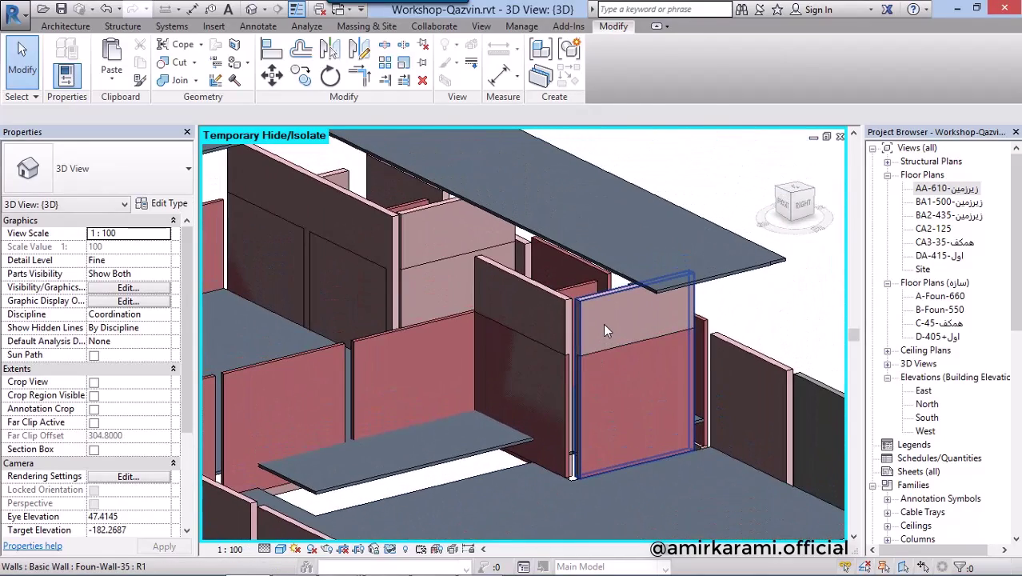
# - Switch back to the {3D} view of the full building and orbit to a side view
pyautogui.click(605, 330)
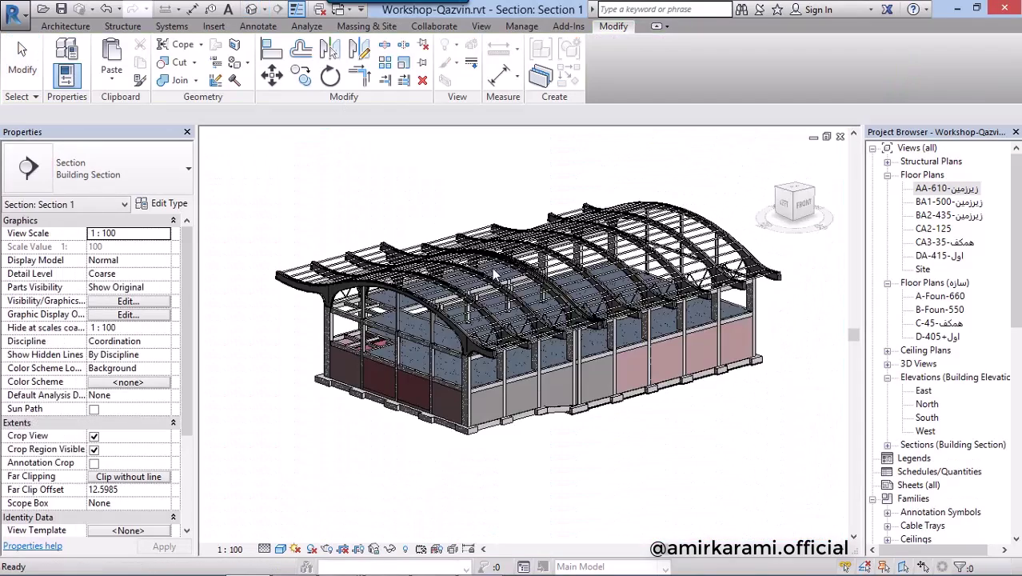
pyautogui.hotkey('ctrl', 'Tab')
pyautogui.moveTo(690, 333)
pyautogui.keyDown('shift'); pyautogui.mouseDown(button='middle')
pyautogui.moveTo(646, 422)
pyautogui.moveTo(605, 427)
pyautogui.moveTo(568, 413)
pyautogui.moveTo(694, 434)
pyautogui.moveTo(767, 422)
pyautogui.moveTo(659, 408)
pyautogui.moveTo(599, 438)
pyautogui.mouseUp(button='middle'); pyautogui.keyUp('shift')
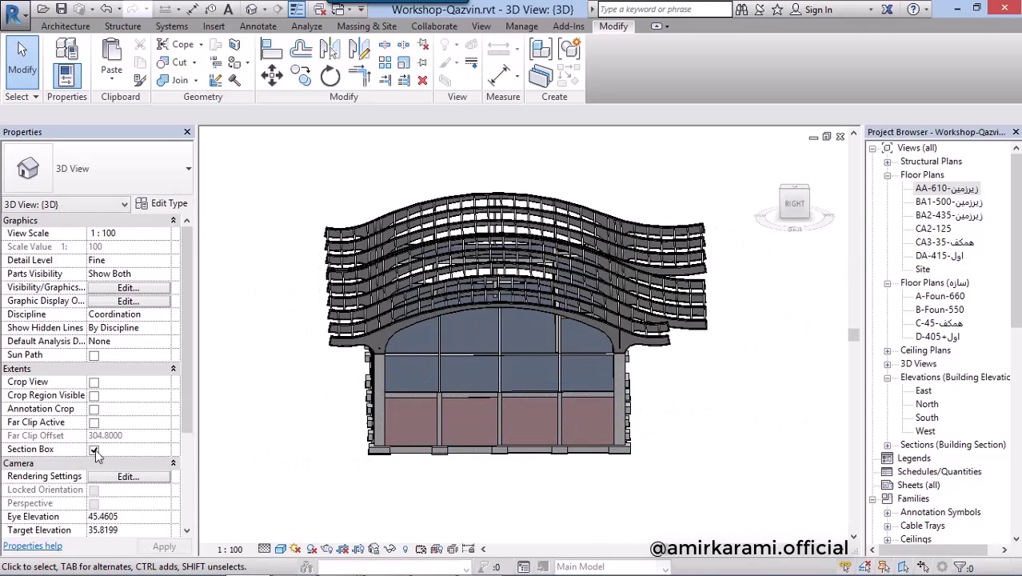
# - Cut through the building by pulling one side of the section box inward
pyautogui.click(727, 383)
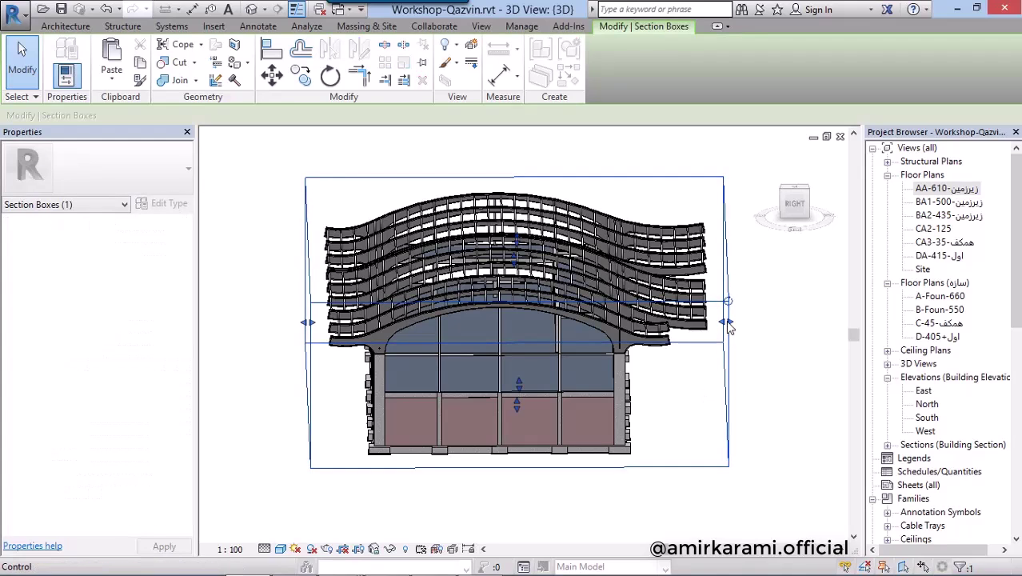
pyautogui.moveTo(557, 324); pyautogui.dragTo(532, 325)
pyautogui.keyDown('shift'); pyautogui.moveTo(587, 425); pyautogui.dragTo(713, 418, button='middle'); pyautogui.keyUp('shift')
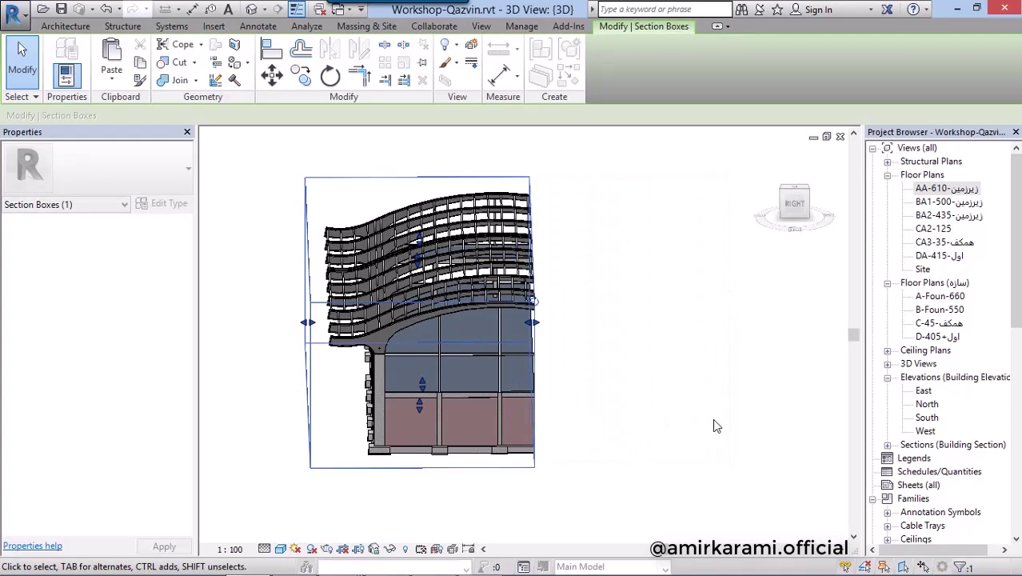
pyautogui.click(712, 418)
# - Orbit to a higher angle and zoom to inspect the cut basement walls against the slabs
pyautogui.keyDown('shift'); pyautogui.moveTo(495, 388); pyautogui.dragTo(445, 287, button='middle'); pyautogui.keyUp('shift')
pyautogui.scroll(5, 483, 367)
pyautogui.scroll(-3, 483, 366)
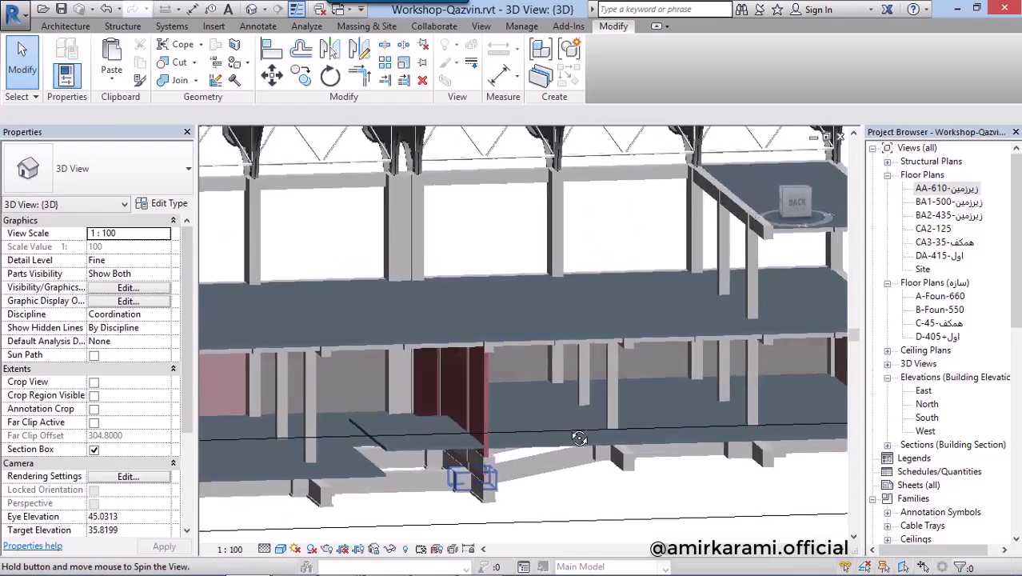
pyautogui.moveTo(482, 367)
pyautogui.keyDown('shift'); pyautogui.mouseDown(button='middle')
pyautogui.moveTo(558, 512)
pyautogui.moveTo(674, 482)
pyautogui.moveTo(631, 475)
pyautogui.mouseUp(button='middle'); pyautogui.keyUp('shift')
pyautogui.scroll(3, 559, 512)
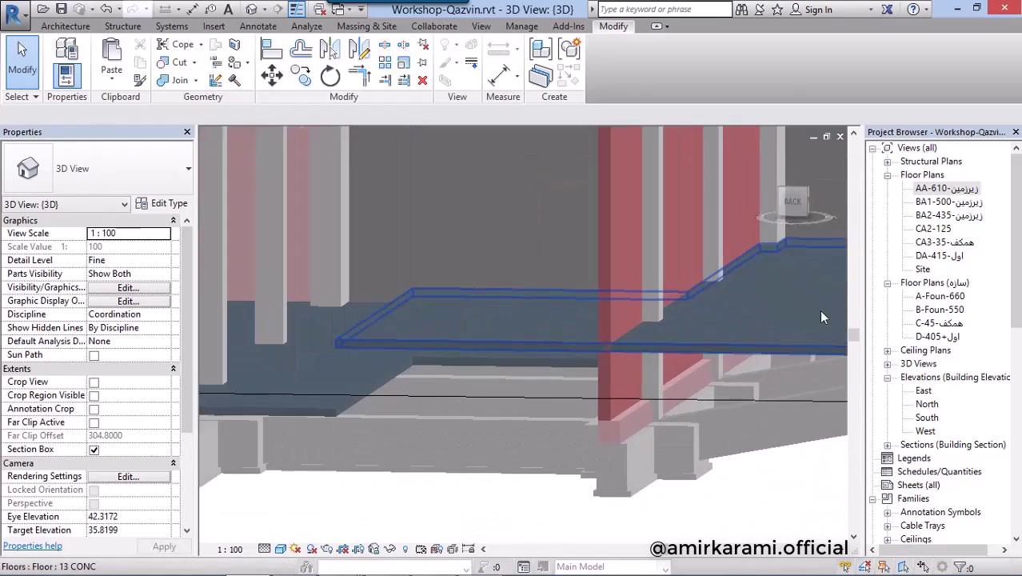
pyautogui.scroll(2, 631, 476)
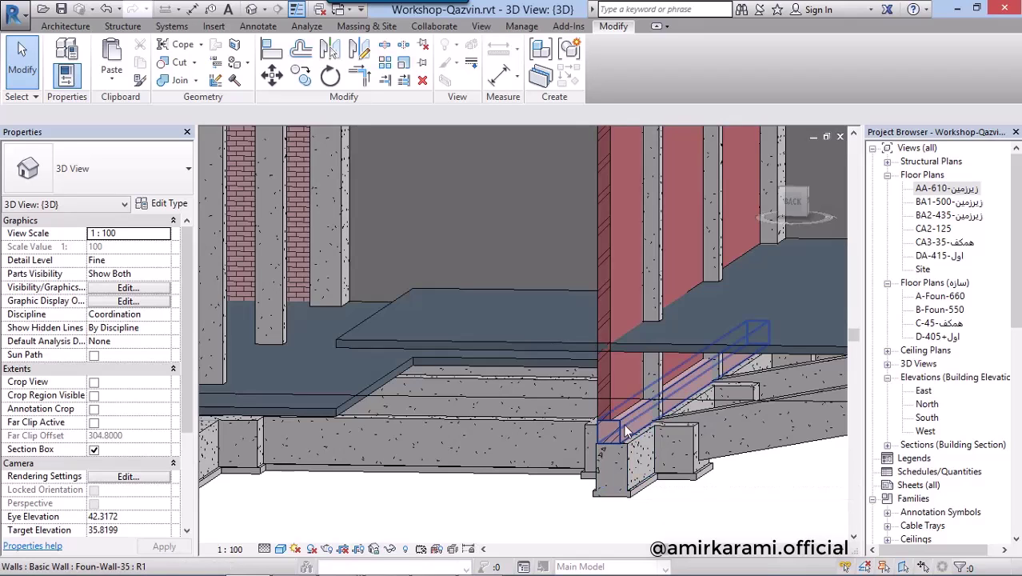
pyautogui.scroll(-3, 625, 431)
# - Check the basement level from a near-horizontal view, then return to an isometric view of the building
pyautogui.keyDown('shift'); pyautogui.moveTo(626, 430); pyautogui.dragTo(880, 391, button='middle'); pyautogui.keyUp('shift')
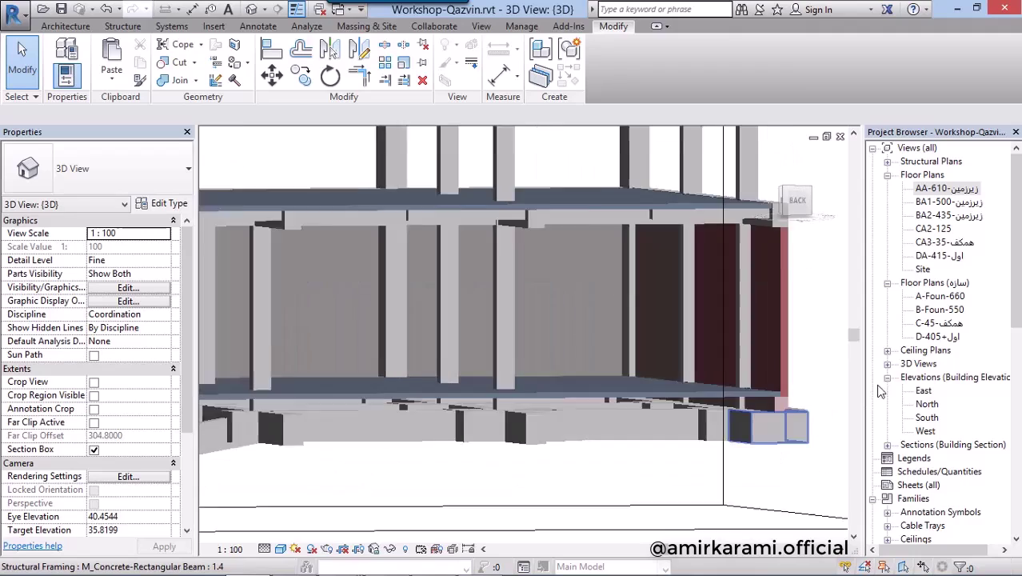
pyautogui.scroll(4, 693, 424)
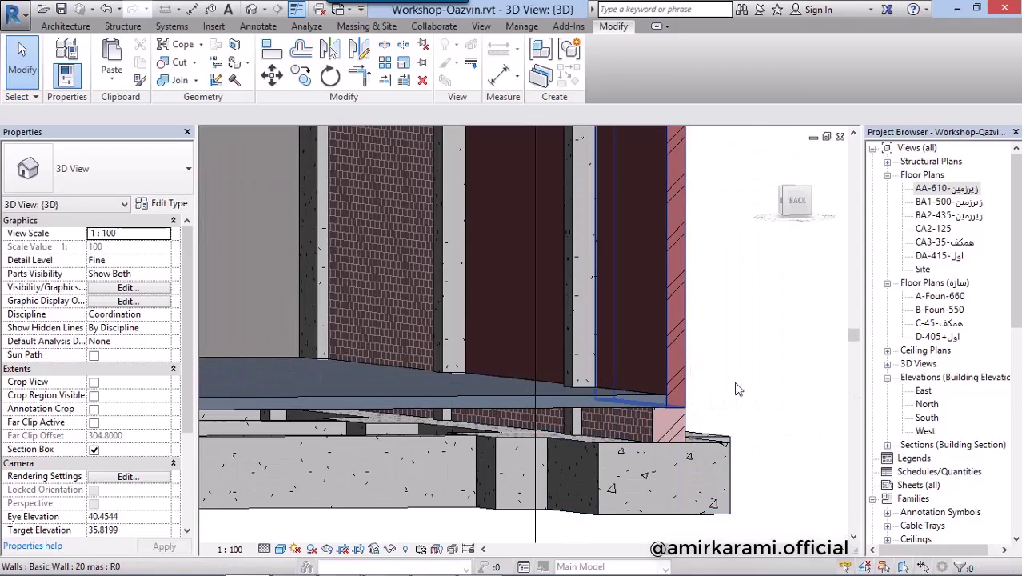
pyautogui.scroll(-5, 737, 390)
pyautogui.scroll(-4, 737, 389)
pyautogui.moveTo(737, 390)
pyautogui.keyDown('shift'); pyautogui.mouseDown(button='middle')
pyautogui.moveTo(752, 463)
pyautogui.moveTo(743, 446)
pyautogui.moveTo(559, 456)
pyautogui.mouseUp(button='middle'); pyautogui.keyUp('shift')
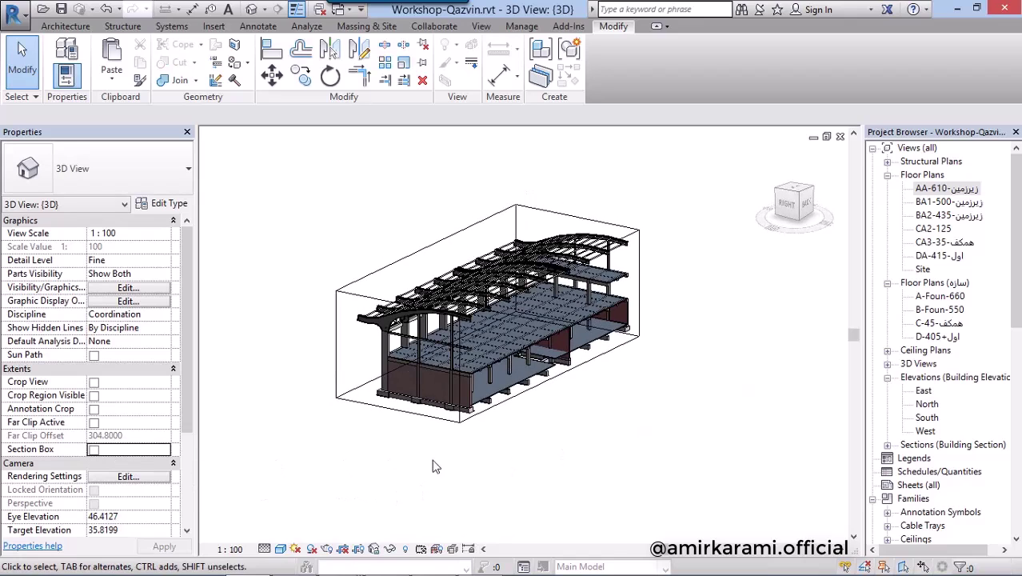
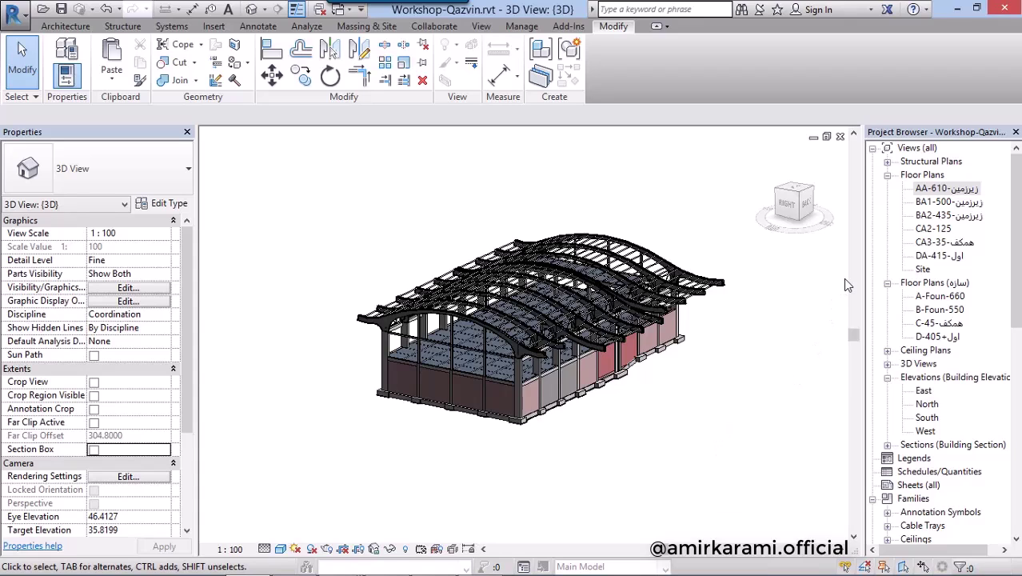
# - Open the CA3-35 floor plan and frame the upper-left stair core and corner columns
pyautogui.scroll(2, 599, 309)
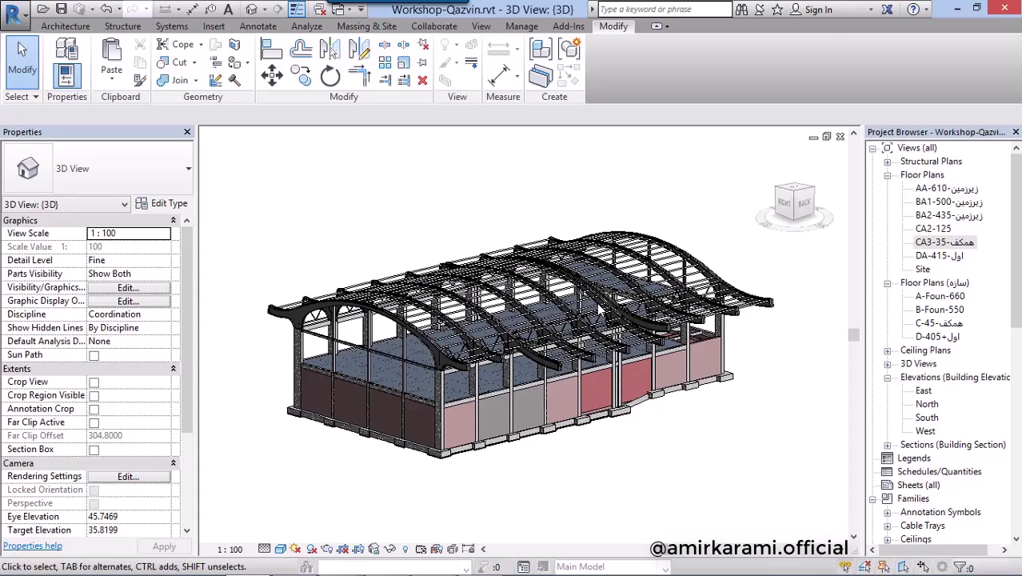
pyautogui.doubleClick(948, 241)
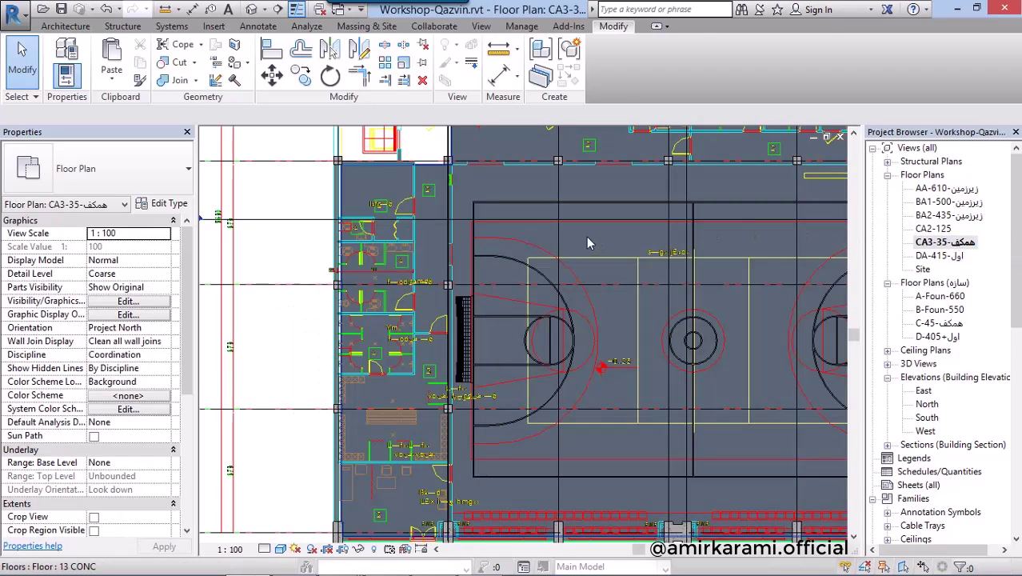
pyautogui.scroll(3, 326, 212)
pyautogui.scroll(2, 326, 212)
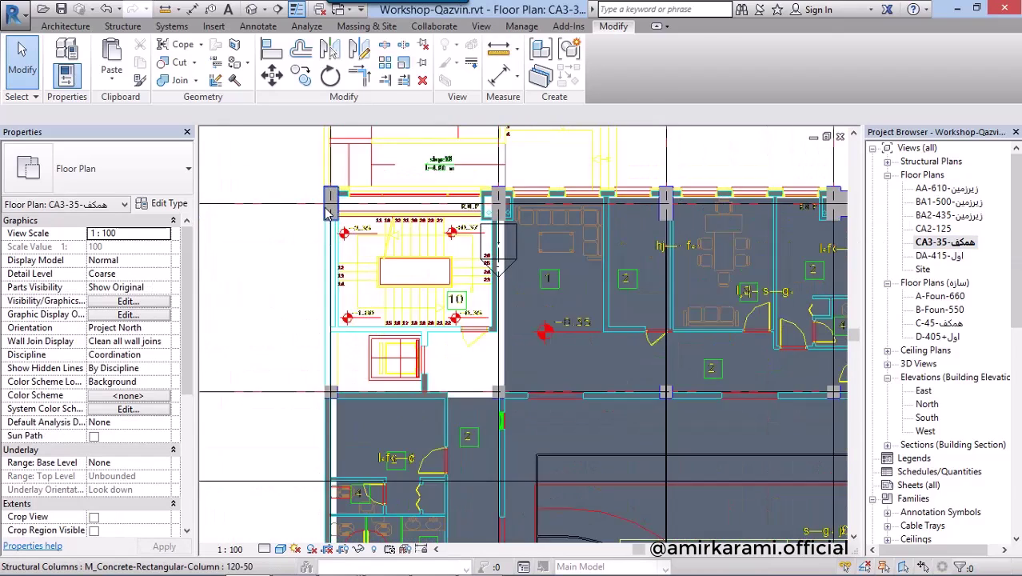
pyautogui.scroll(2, 326, 212)
pyautogui.moveTo(353, 257); pyautogui.dragTo(362, 262, button='middle')
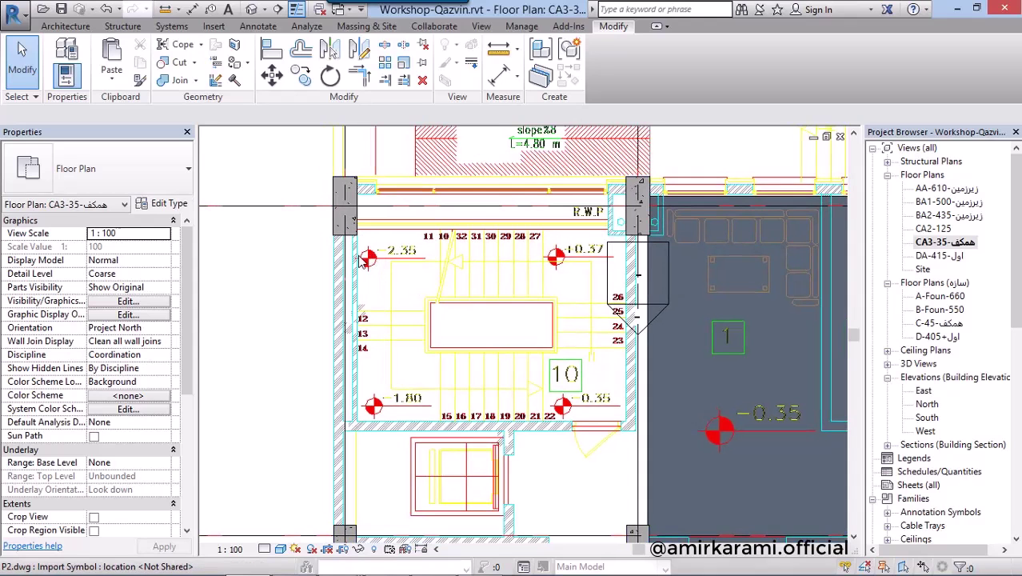
pyautogui.scroll(1, 364, 157)
pyautogui.click(56, 27)
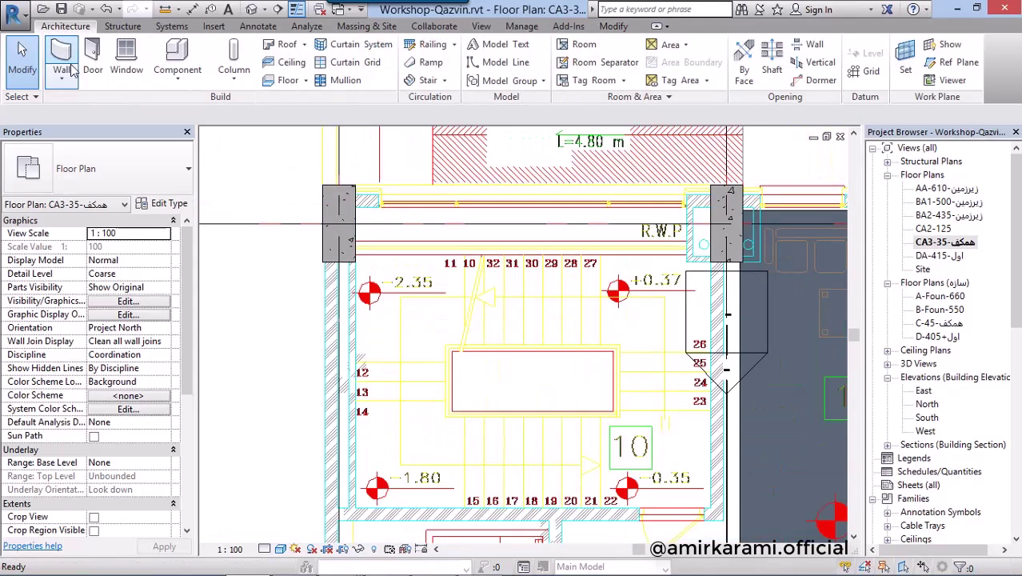
# - Start a wall using the 20 mas Basic Wall type
pyautogui.click(64, 60)
pyautogui.click(140, 177)
pyautogui.scroll(3, 136, 296)
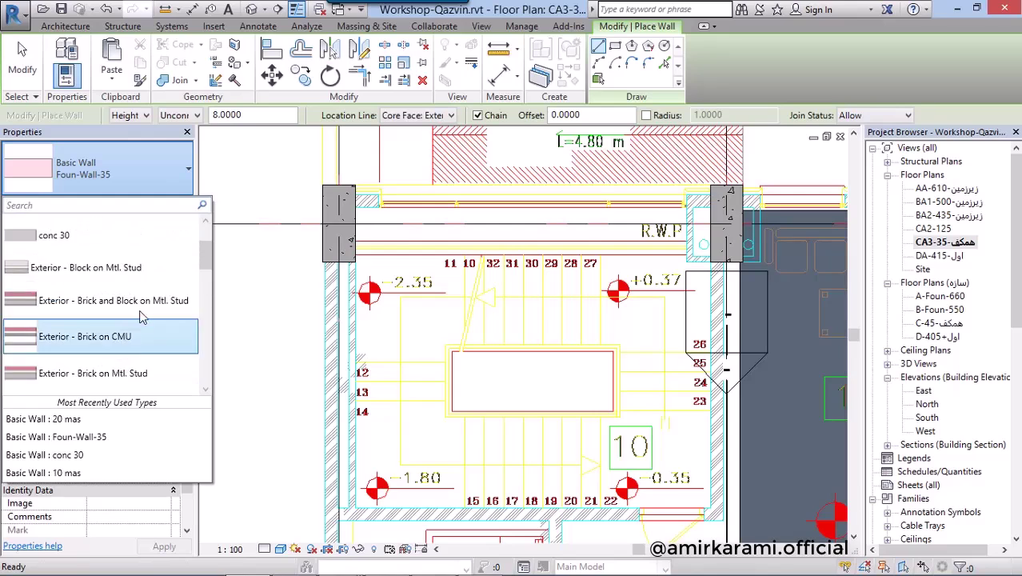
pyautogui.scroll(3, 136, 297)
pyautogui.press('Escape')
pyautogui.scroll(3, 384, 180)
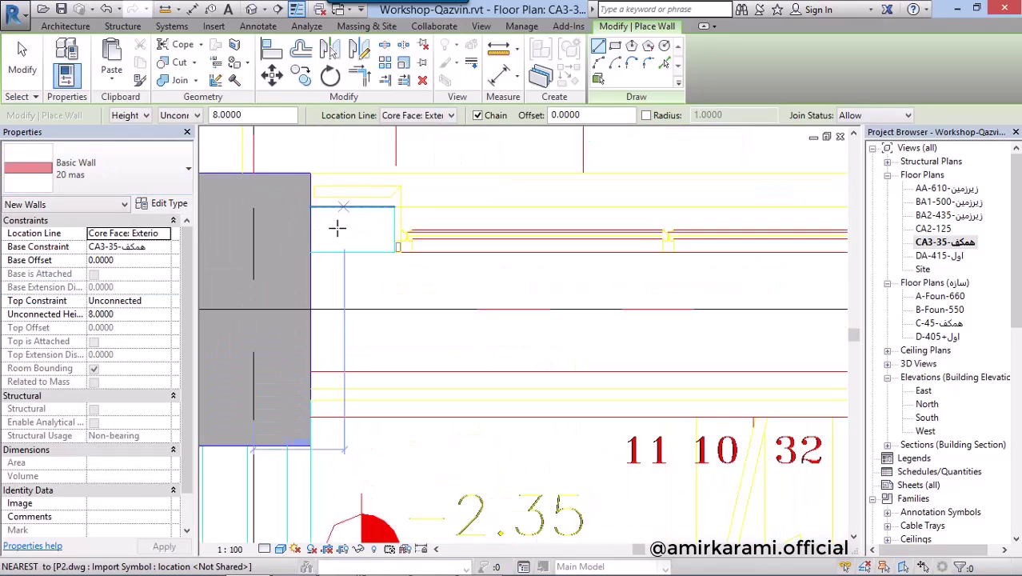
# - Draw a 20 mas wall along the top edge from the top-left column to the next column's face
pyautogui.click(315, 209)
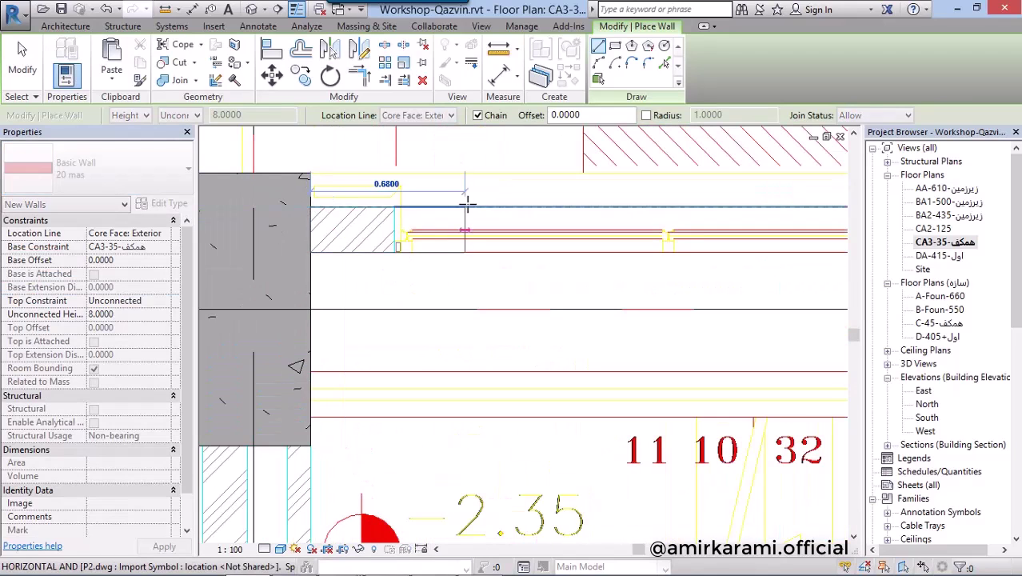
pyautogui.scroll(-2, 468, 206)
pyautogui.scroll(-2, 468, 206)
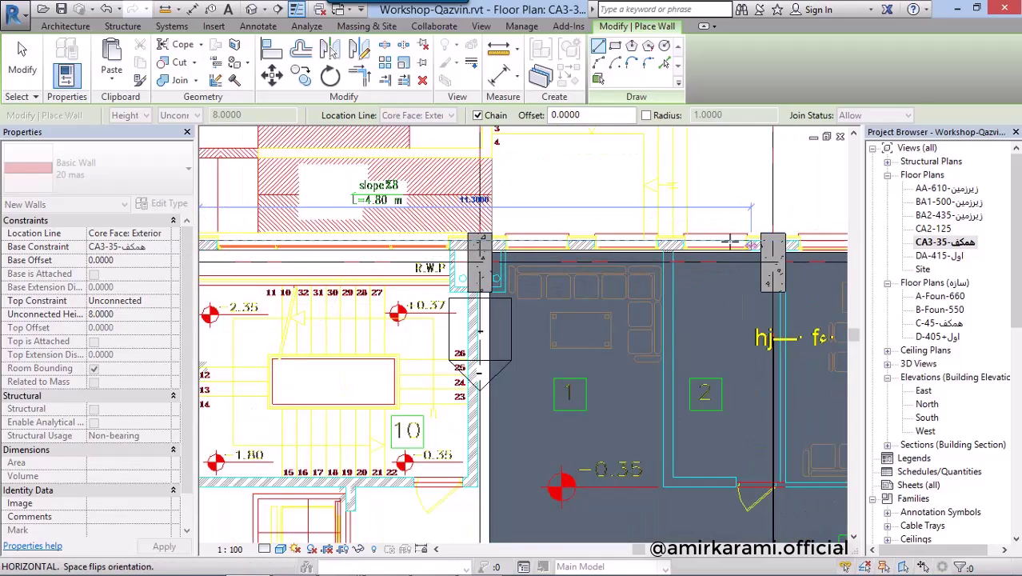
pyautogui.moveTo(736, 247); pyautogui.dragTo(375, 303, button='middle')
pyautogui.scroll(1, 765, 300)
pyautogui.moveTo(766, 300); pyautogui.dragTo(388, 338, button='middle')
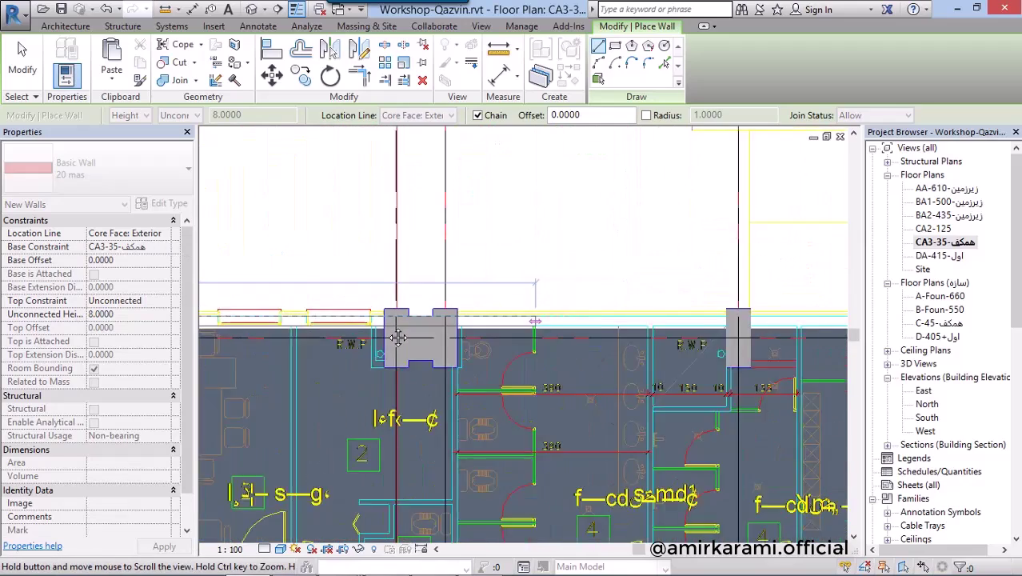
pyautogui.moveTo(447, 320)
pyautogui.mouseDown(button='middle')
pyautogui.moveTo(555, 374)
pyautogui.moveTo(669, 368)
pyautogui.mouseUp(button='middle')
pyautogui.scroll(1, 579, 362)
pyautogui.scroll(2, 579, 361)
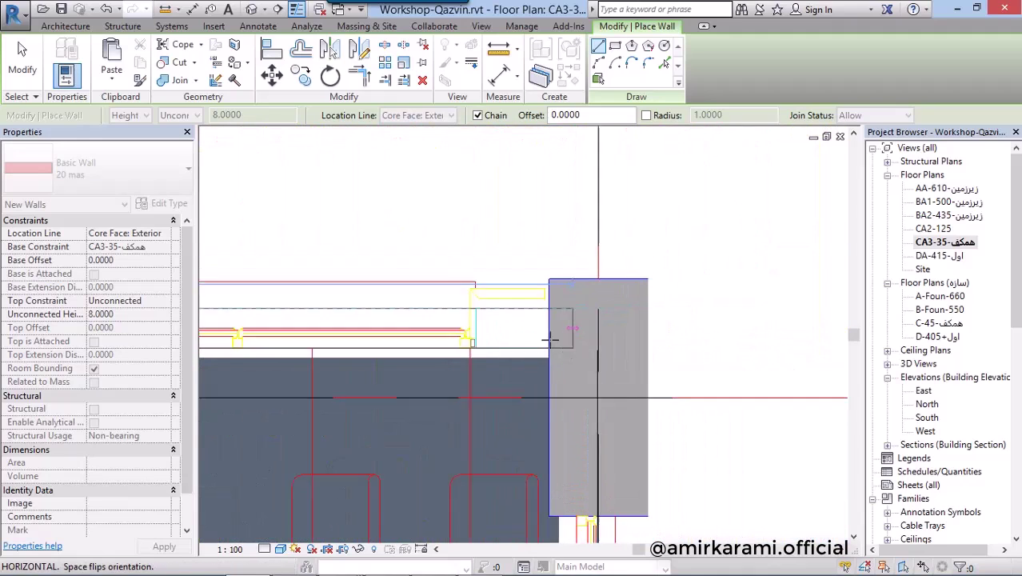
pyautogui.scroll(1, 579, 361)
pyautogui.click(543, 296)
pyautogui.scroll(-2, 616, 209)
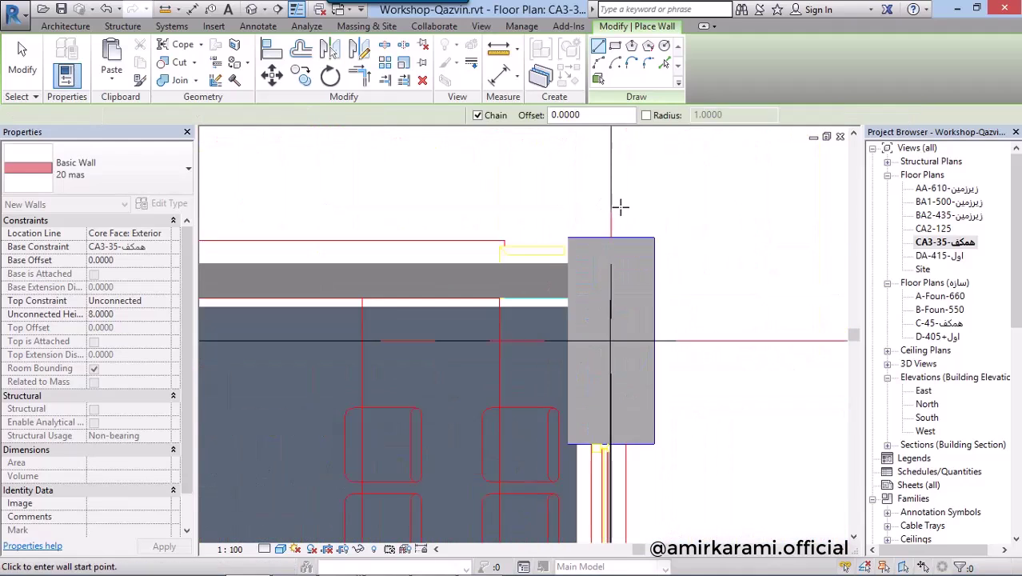
# - Show walls with hatched cut patterns and draw the next wall between adjoining column corners
pyautogui.click(281, 533)
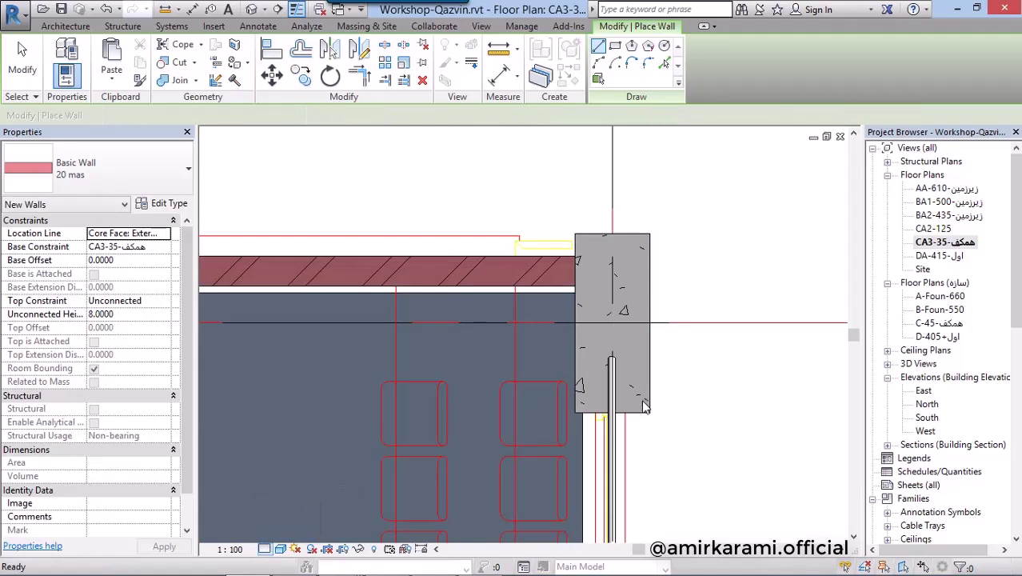
pyautogui.moveTo(685, 261); pyautogui.dragTo(670, 246, button='middle')
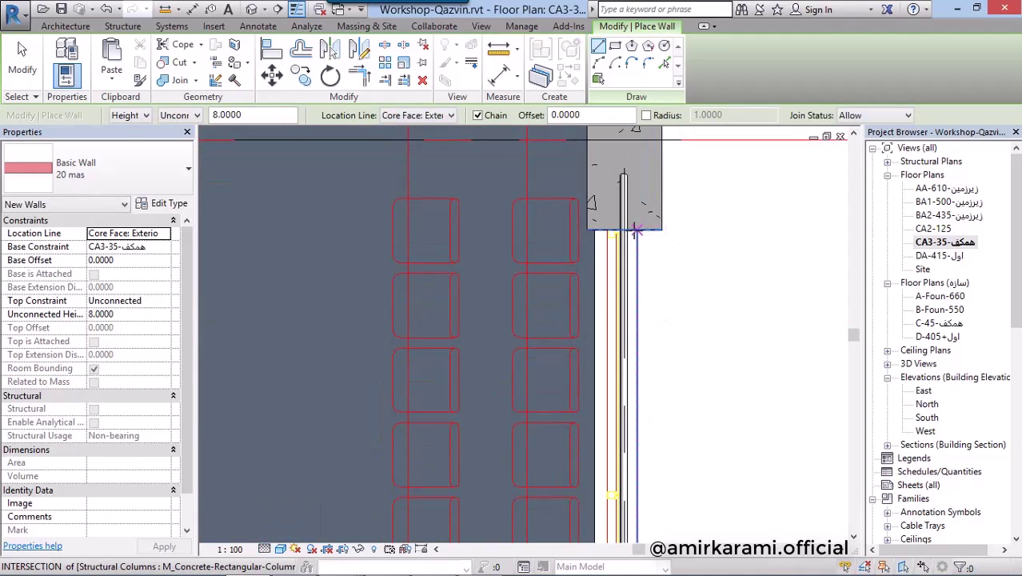
pyautogui.click(635, 230)
pyautogui.scroll(-2, 658, 351)
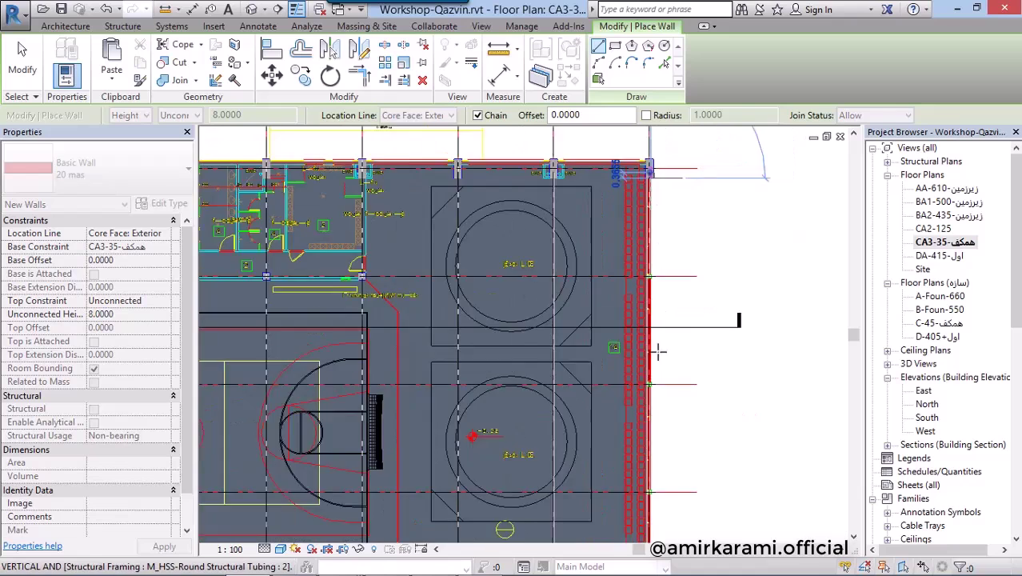
pyautogui.moveTo(737, 263); pyautogui.dragTo(680, 176, button='middle')
pyautogui.scroll(3, 661, 320)
pyautogui.scroll(3, 606, 315)
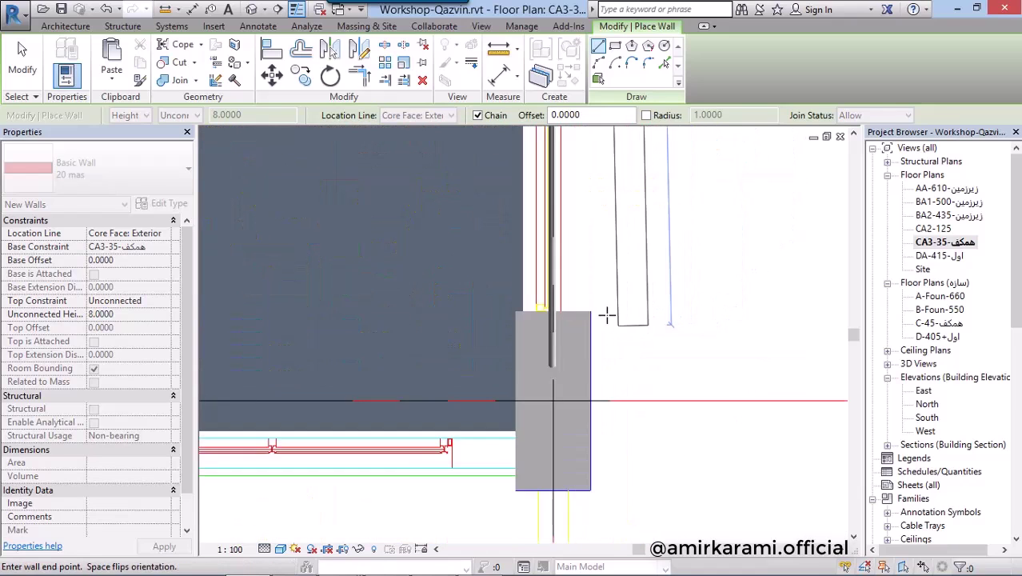
pyautogui.scroll(2, 607, 314)
pyautogui.click(512, 302)
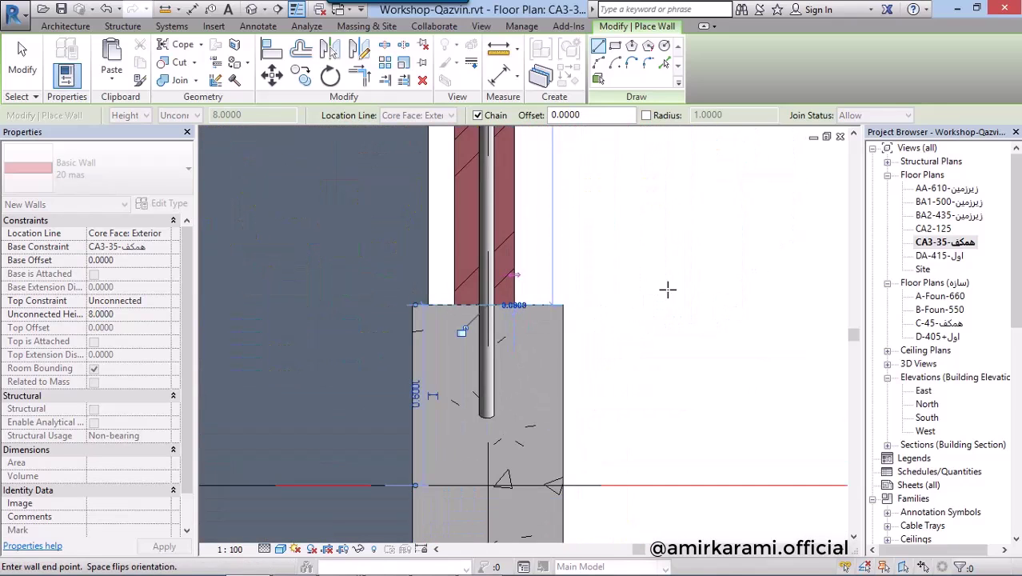
pyautogui.scroll(-2, 666, 288)
pyautogui.scroll(2, 611, 381)
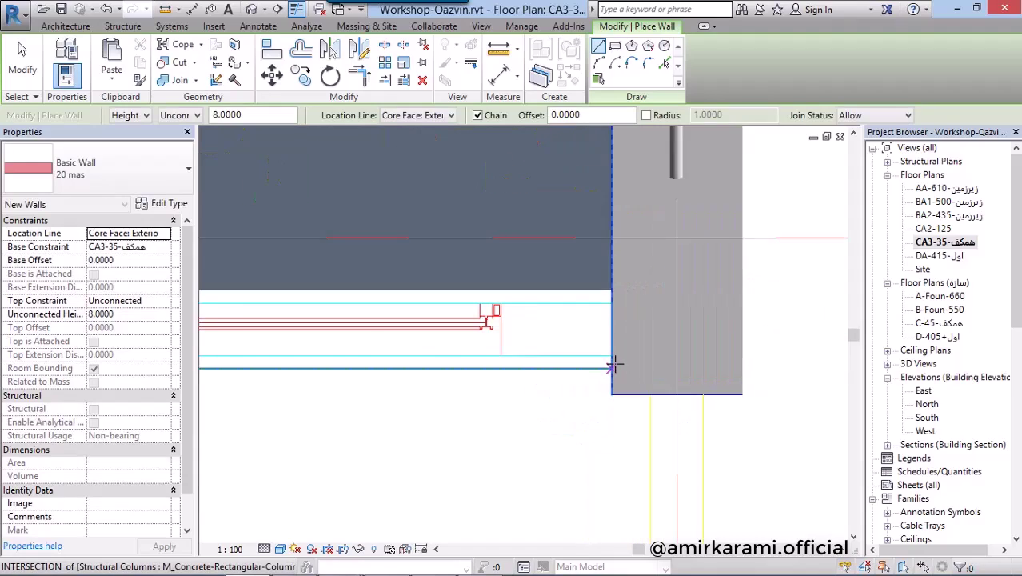
pyautogui.click(616, 358)
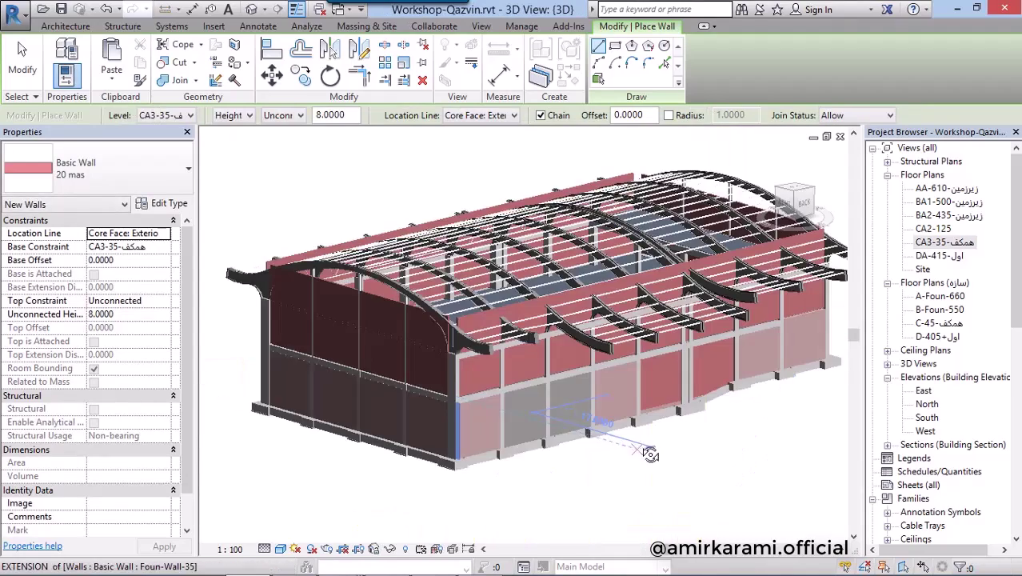
# - Stop placing walls and select the new upper walls in the 3D view
pyautogui.keyDown('shift'); pyautogui.moveTo(650, 451); pyautogui.dragTo(570, 420, button='middle'); pyautogui.keyUp('shift')
pyautogui.press('Escape')
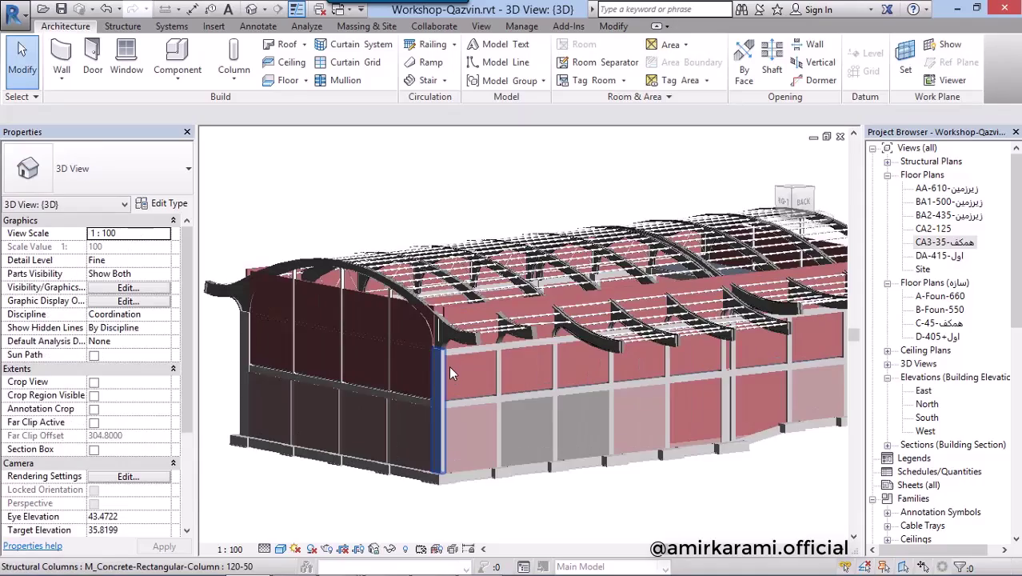
pyautogui.click(469, 380)
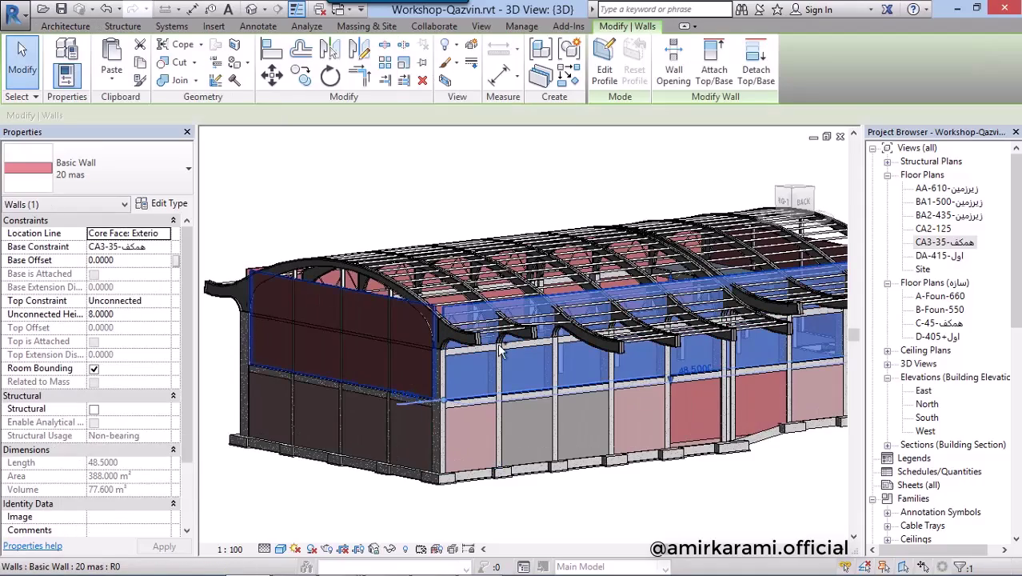
pyautogui.keyDown('ctrl'); pyautogui.click(411, 372); pyautogui.keyUp('ctrl')
pyautogui.moveTo(411, 372)
pyautogui.keyDown('shift'); pyautogui.mouseDown(button='middle')
pyautogui.moveTo(614, 345)
pyautogui.moveTo(486, 329)
pyautogui.mouseUp(button='middle'); pyautogui.keyUp('shift')
pyautogui.keyDown('ctrl'); pyautogui.click(612, 340); pyautogui.keyUp('ctrl')
pyautogui.scroll(3, 494, 367)
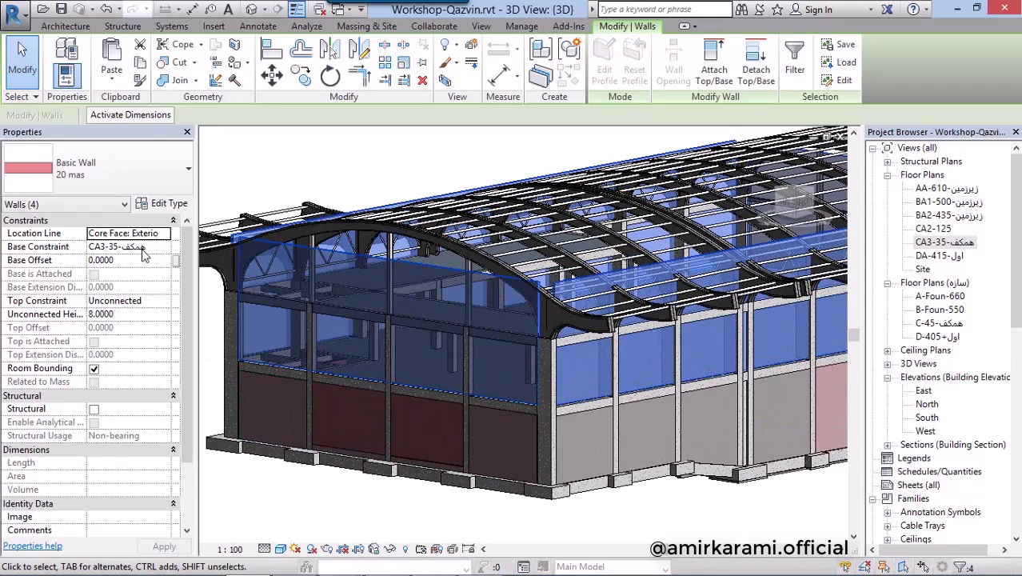
# - Set the selected walls' top to Up to level D-405 with a -0.58 top offset
pyautogui.click(164, 301)
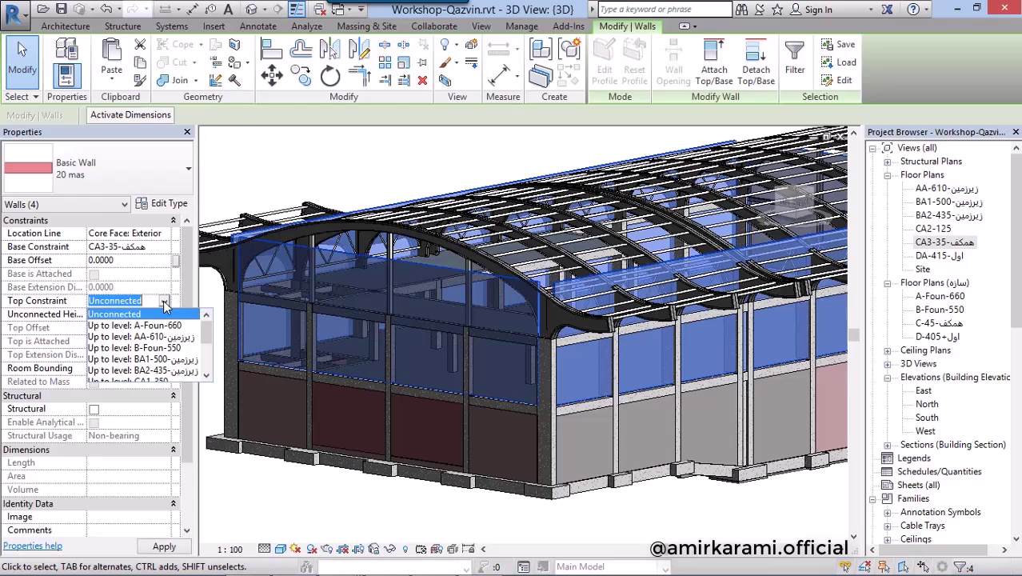
pyautogui.scroll(-1, 207, 340)
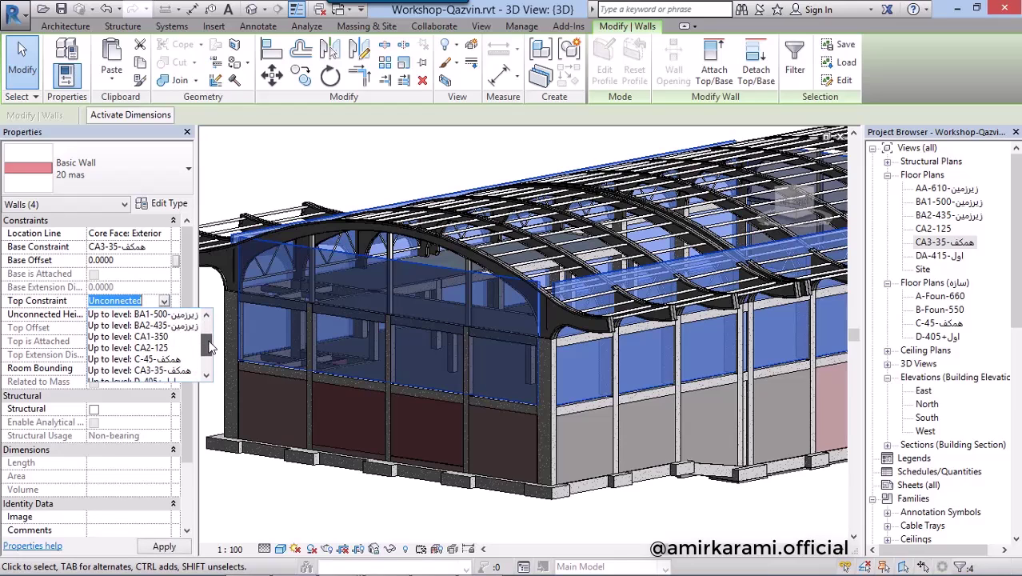
pyautogui.click(132, 359)
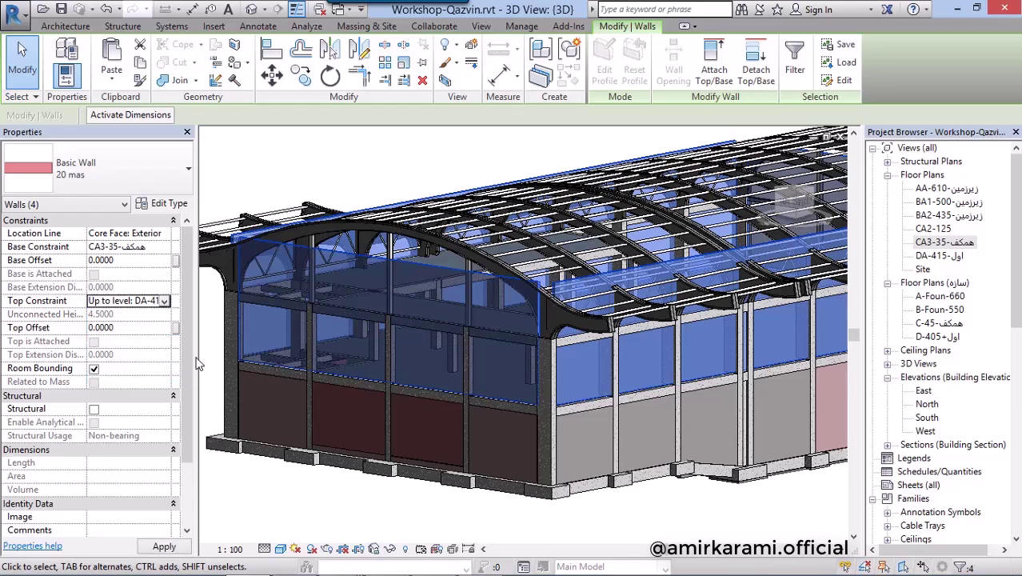
pyautogui.scroll(2, 492, 353)
pyautogui.scroll(2, 393, 345)
pyautogui.moveTo(393, 346)
pyautogui.keyDown('shift'); pyautogui.mouseDown(button='middle')
pyautogui.moveTo(540, 353)
pyautogui.moveTo(502, 331)
pyautogui.moveTo(490, 303)
pyautogui.moveTo(481, 333)
pyautogui.moveTo(470, 320)
pyautogui.mouseUp(button='middle'); pyautogui.keyUp('shift')
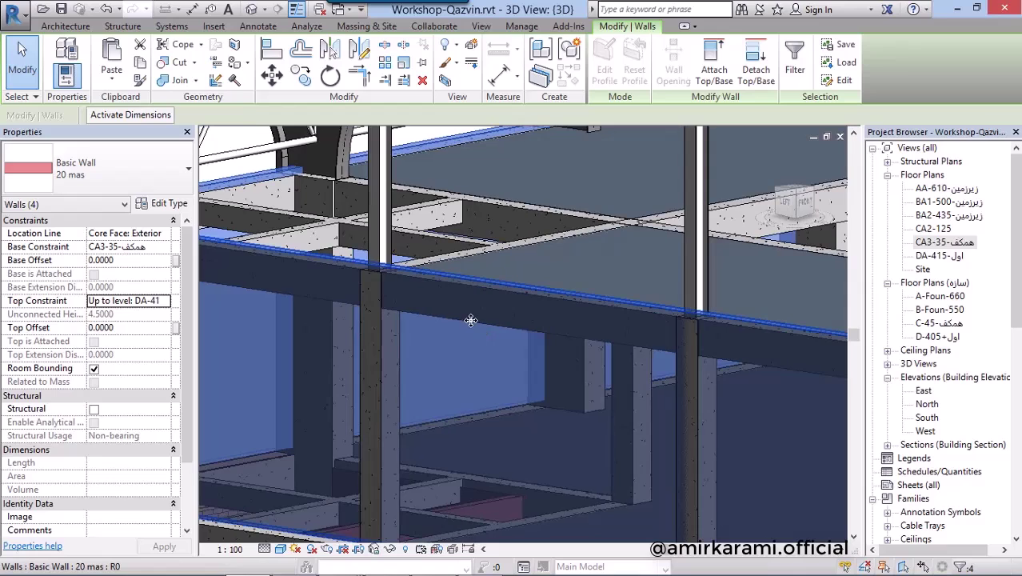
pyautogui.click(166, 308)
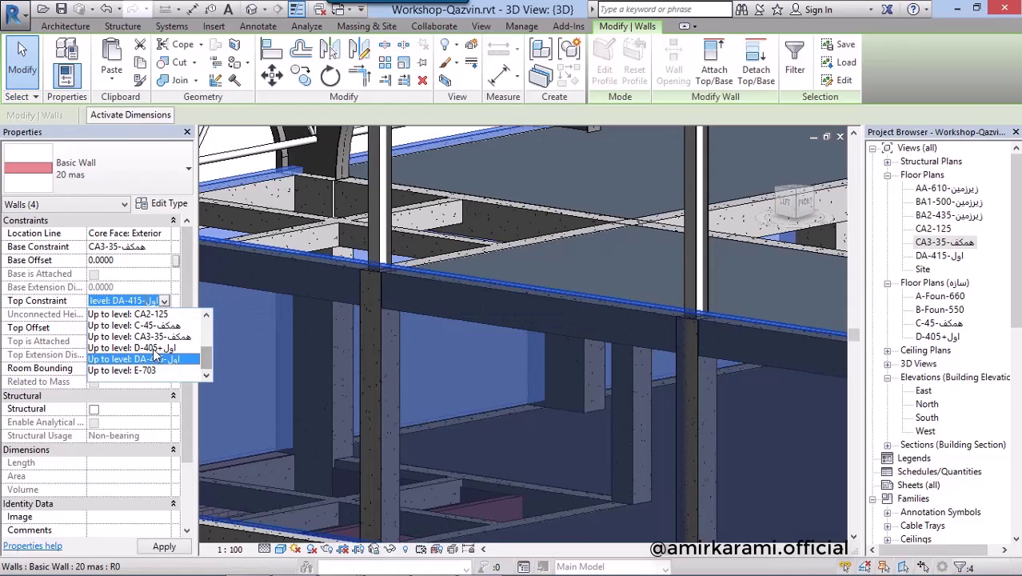
pyautogui.click(156, 354)
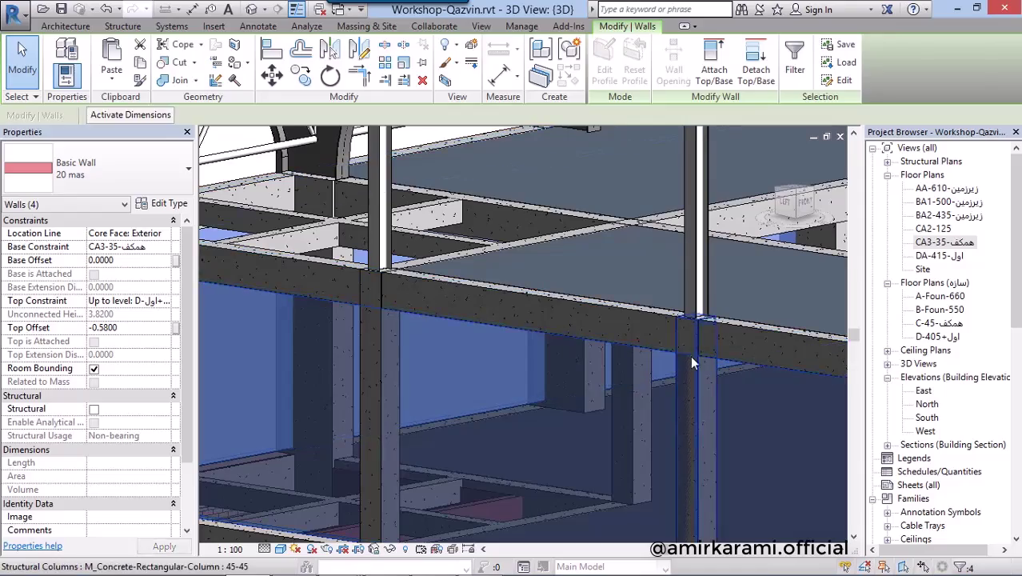
pyautogui.press('Escape')
pyautogui.scroll(-2, 740, 424)
pyautogui.scroll(-3, 739, 424)
pyautogui.scroll(-2, 740, 423)
pyautogui.moveTo(739, 424)
pyautogui.keyDown('shift'); pyautogui.mouseDown(button='middle')
pyautogui.moveTo(635, 389)
pyautogui.moveTo(657, 405)
pyautogui.moveTo(810, 393)
pyautogui.mouseUp(button='middle'); pyautogui.keyUp('shift')
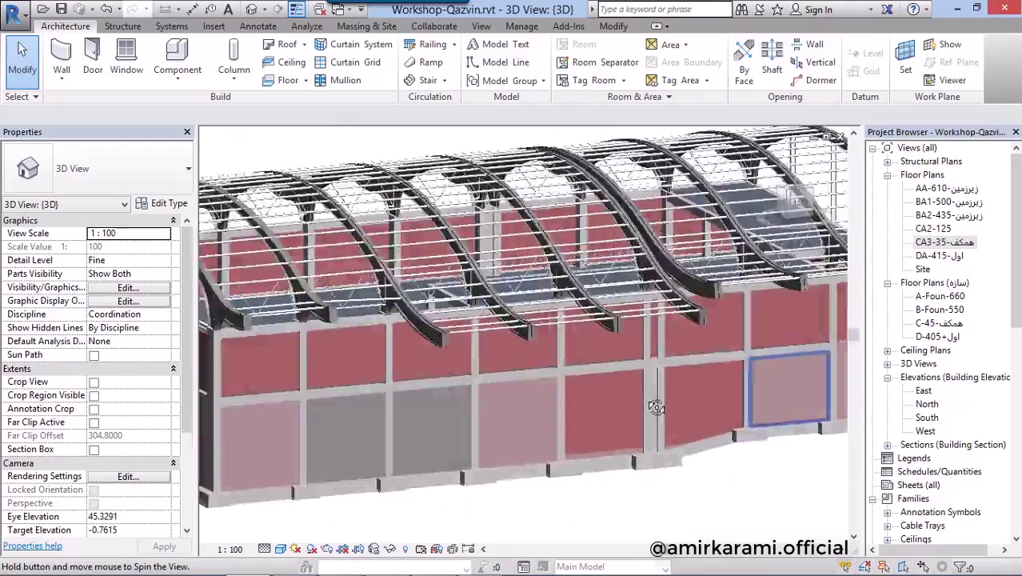
# - Join the upper 20 mas wall band to the concrete column and beam, then inspect the junction
pyautogui.keyDown('shift'); pyautogui.moveTo(810, 393); pyautogui.dragTo(853, 369, button='middle'); pyautogui.keyUp('shift')
pyautogui.scroll(5, 854, 369)
pyautogui.scroll(-3, 786, 370)
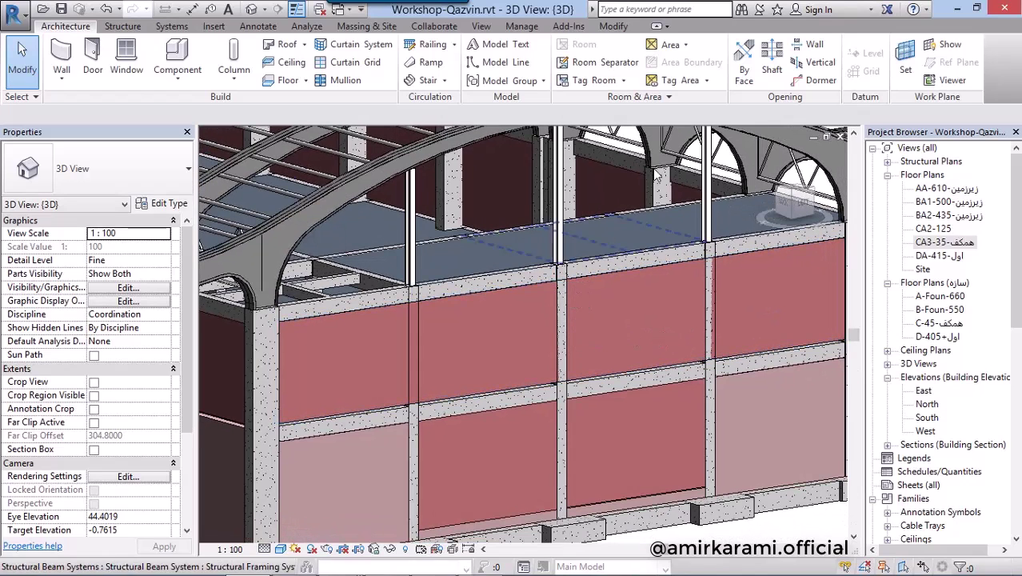
pyautogui.click(614, 26)
pyautogui.click(176, 83)
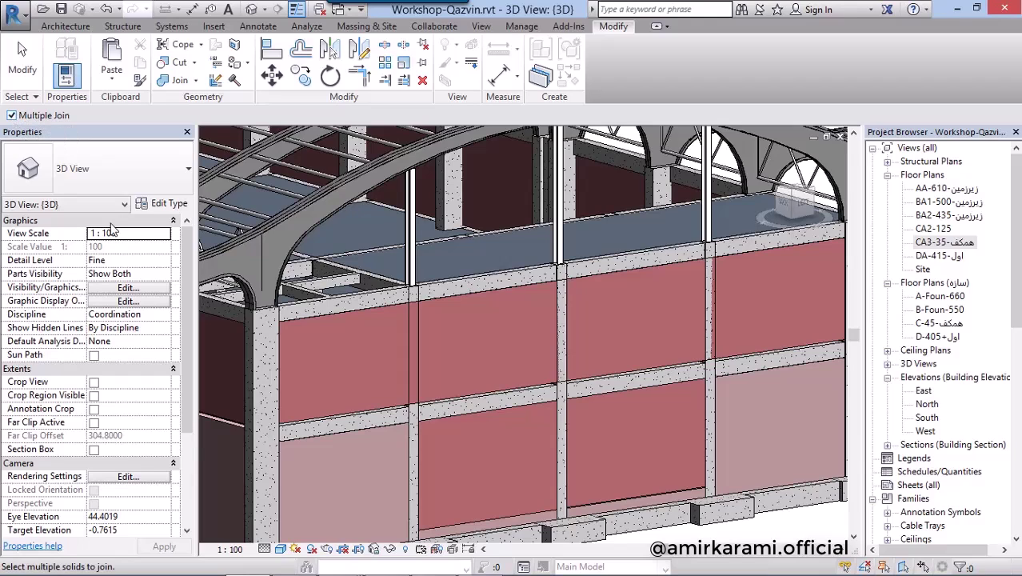
pyautogui.click(523, 348)
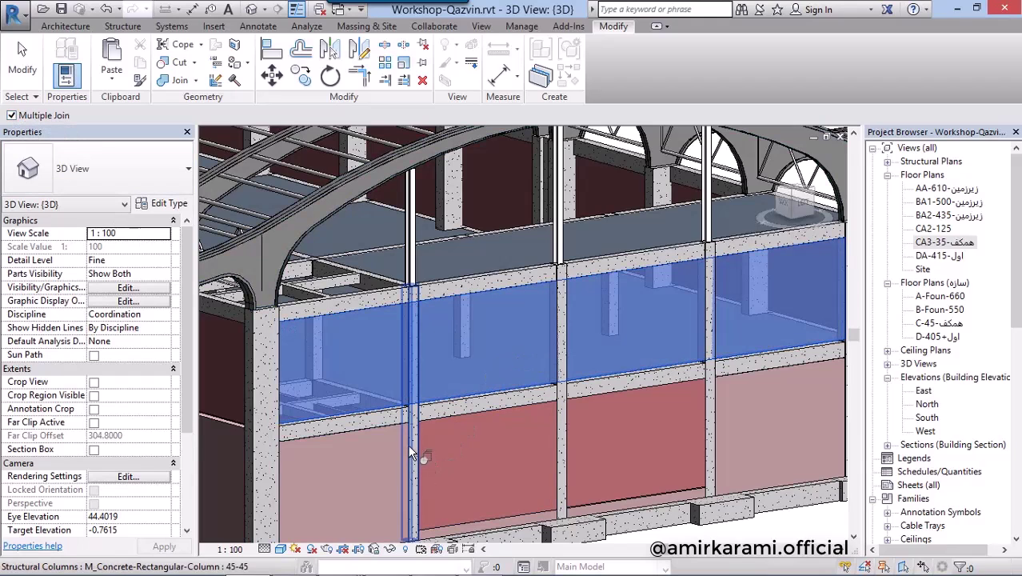
pyautogui.scroll(3, 411, 421)
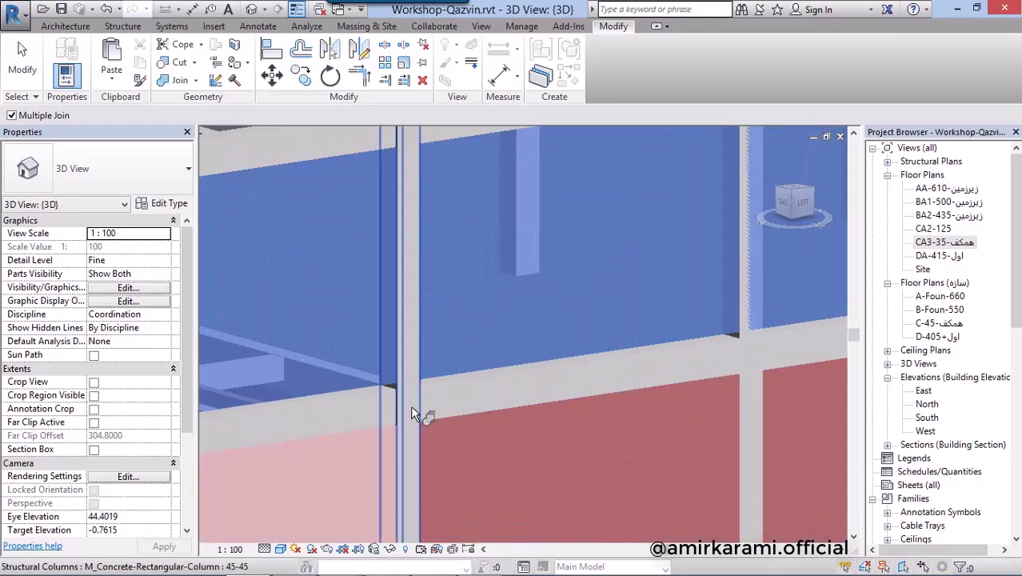
pyautogui.scroll(2, 511, 412)
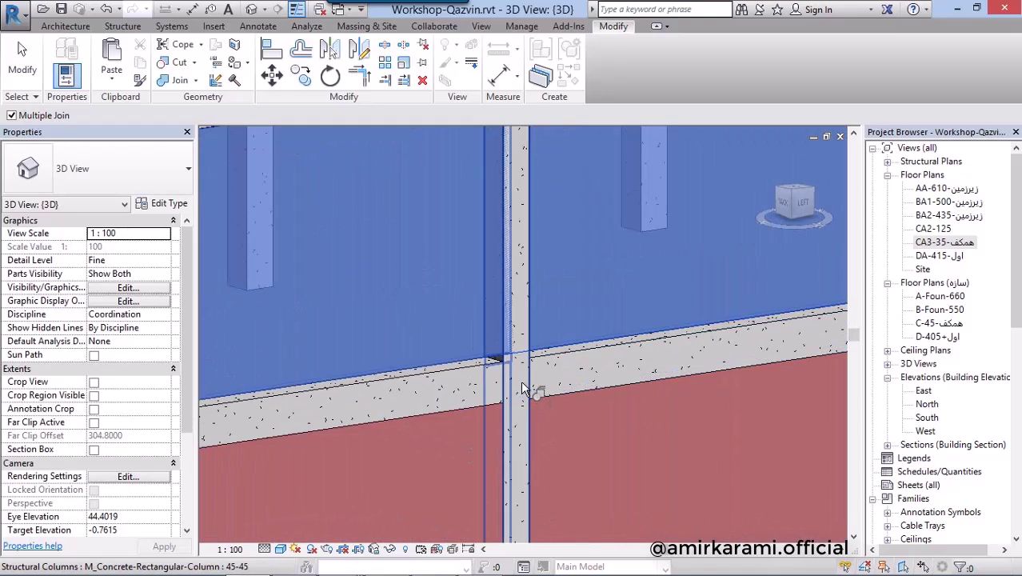
pyautogui.scroll(2, 521, 381)
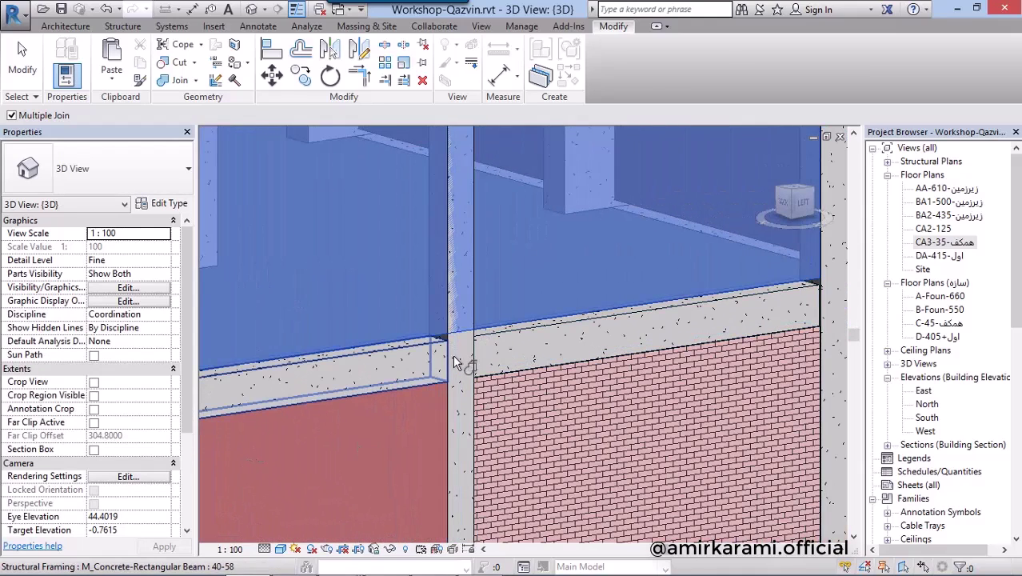
pyautogui.scroll(-3, 404, 422)
pyautogui.scroll(-2, 511, 418)
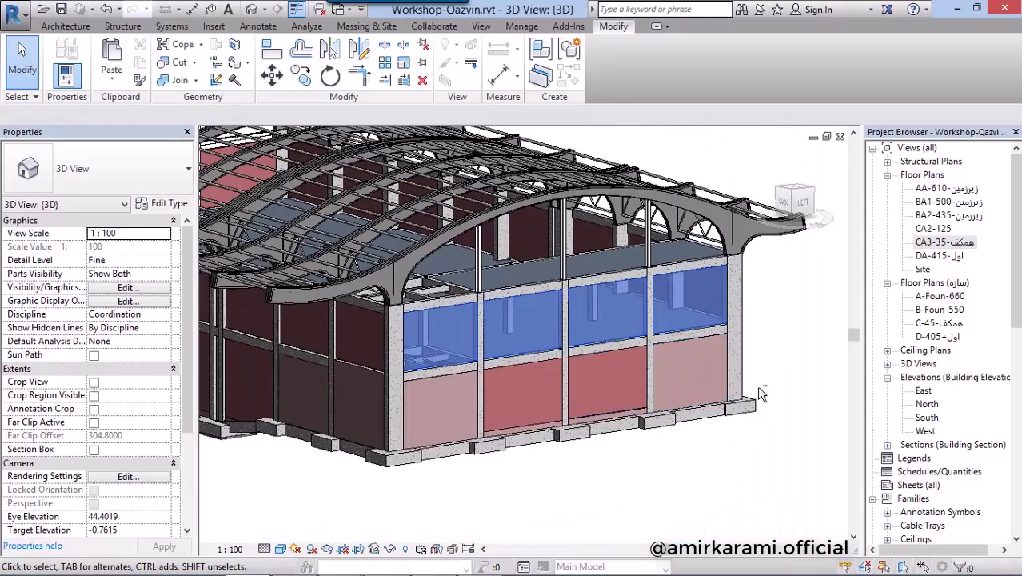
# - Orbit the 3D model along the red walls to an overview of the whole building
pyautogui.moveTo(612, 376)
pyautogui.keyDown('shift'); pyautogui.mouseDown(button='middle')
pyautogui.moveTo(601, 428)
pyautogui.moveTo(714, 418)
pyautogui.moveTo(796, 449)
pyautogui.moveTo(796, 412)
pyautogui.moveTo(773, 410)
pyautogui.moveTo(816, 391)
pyautogui.moveTo(714, 434)
pyautogui.moveTo(565, 449)
pyautogui.moveTo(480, 443)
pyautogui.moveTo(532, 400)
pyautogui.mouseUp(button='middle'); pyautogui.keyUp('shift')
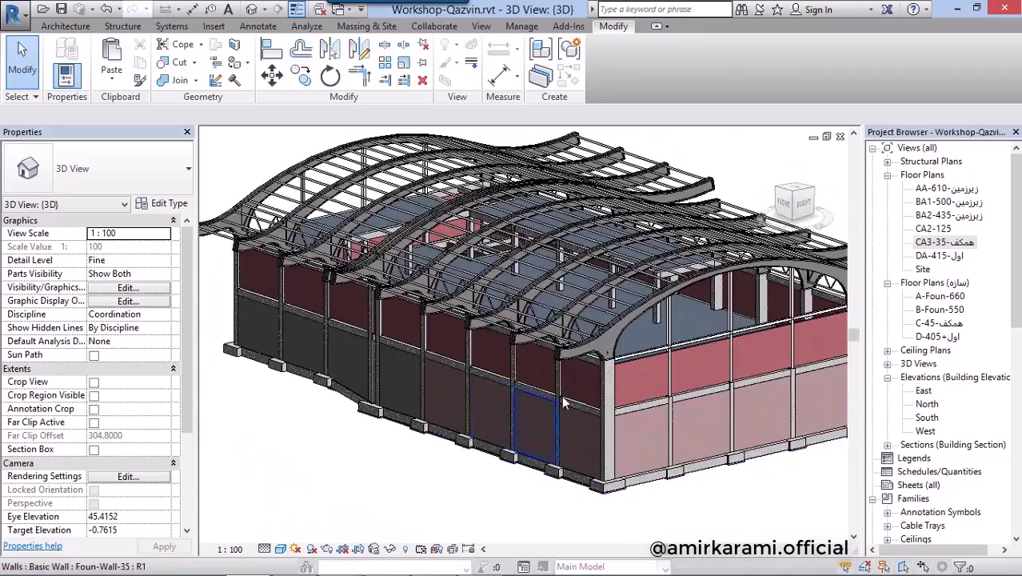
pyautogui.scroll(2, 536, 392)
pyautogui.scroll(3, 717, 452)
pyautogui.scroll(-3, 717, 446)
pyautogui.keyDown('shift'); pyautogui.moveTo(783, 411); pyautogui.dragTo(595, 170, button='middle'); pyautogui.keyUp('shift')
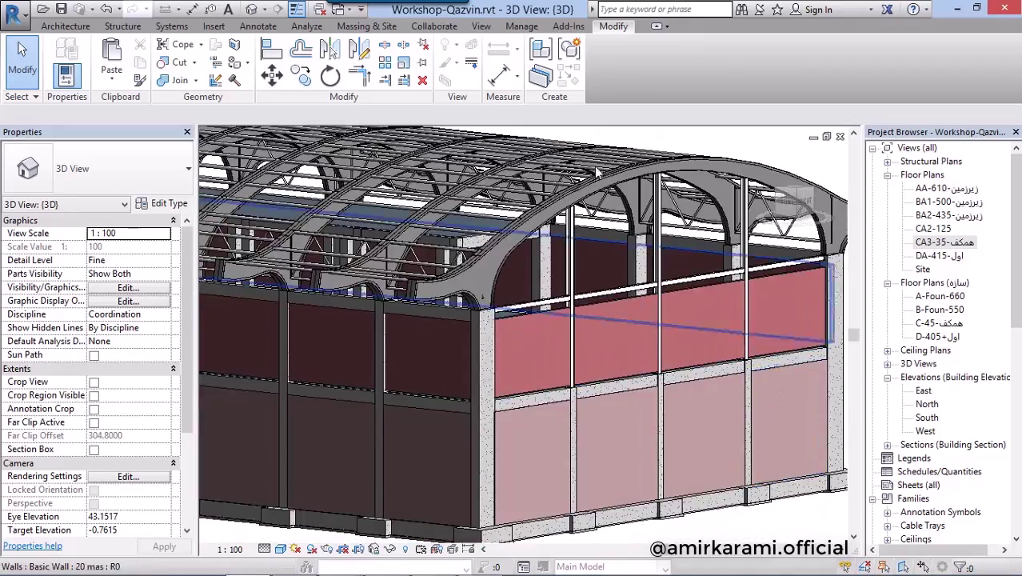
pyautogui.scroll(-3, 730, 323)
pyautogui.moveTo(507, 382)
pyautogui.keyDown('shift'); pyautogui.mouseDown(button='middle')
pyautogui.moveTo(707, 337)
pyautogui.moveTo(619, 383)
pyautogui.moveTo(719, 352)
pyautogui.moveTo(847, 412)
pyautogui.moveTo(821, 399)
pyautogui.moveTo(574, 397)
pyautogui.moveTo(284, 284)
pyautogui.mouseUp(button='middle'); pyautogui.keyUp('shift')
pyautogui.scroll(2, 743, 351)
pyautogui.scroll(2, 753, 349)
pyautogui.scroll(1, 767, 350)
pyautogui.scroll(-3, 779, 345)
pyautogui.keyDown('shift'); pyautogui.moveTo(356, 276); pyautogui.dragTo(437, 324, button='middle'); pyautogui.keyUp('shift')
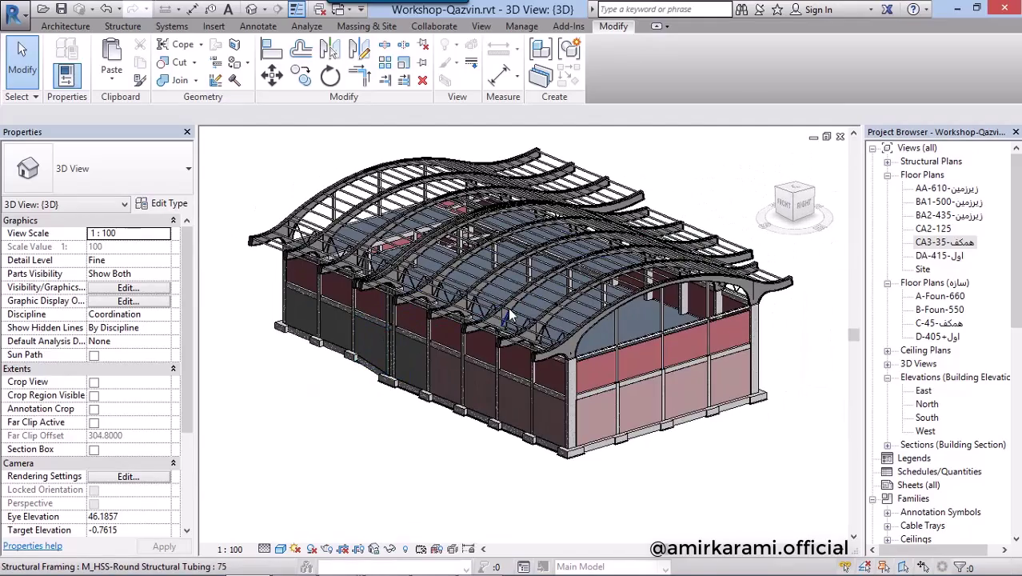
pyautogui.keyDown('shift'); pyautogui.moveTo(686, 288); pyautogui.dragTo(559, 288, button='middle'); pyautogui.keyUp('shift')
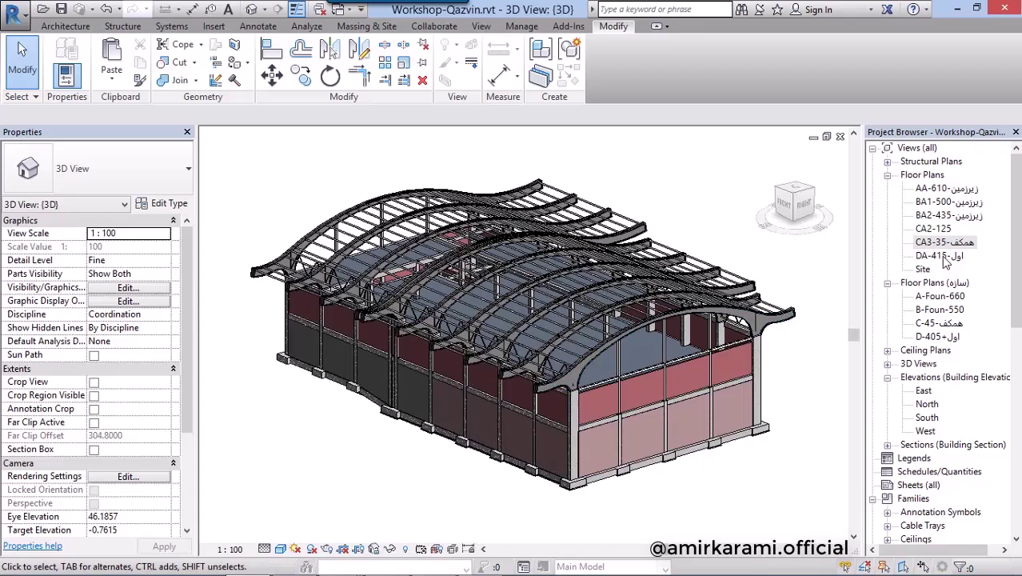
# - Open the DA-415 floor plan with the sports court and bring up the AutoCAD drawings
pyautogui.doubleClick(939, 255)
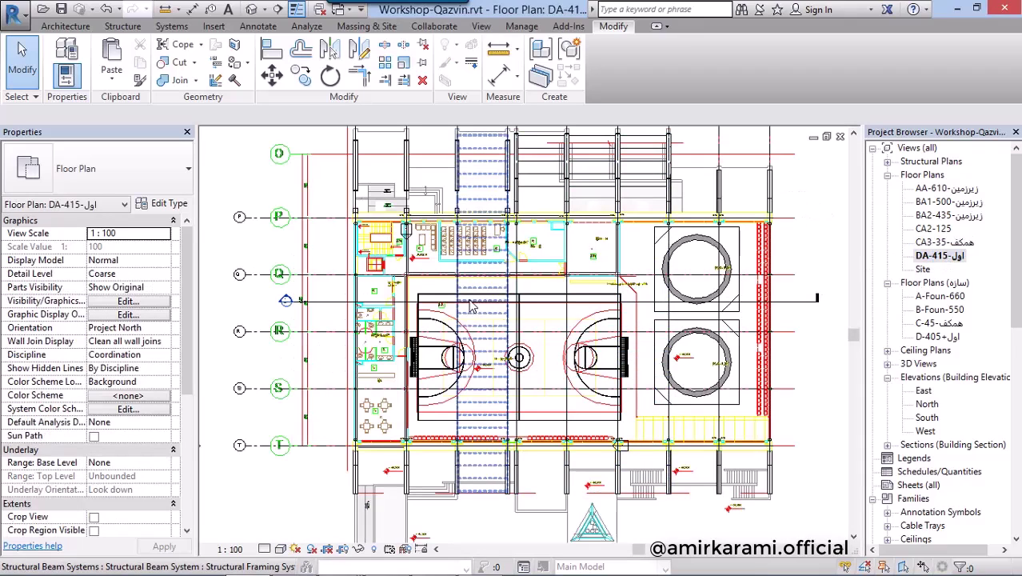
pyautogui.moveTo(622, 318); pyautogui.dragTo(610, 312, button='middle')
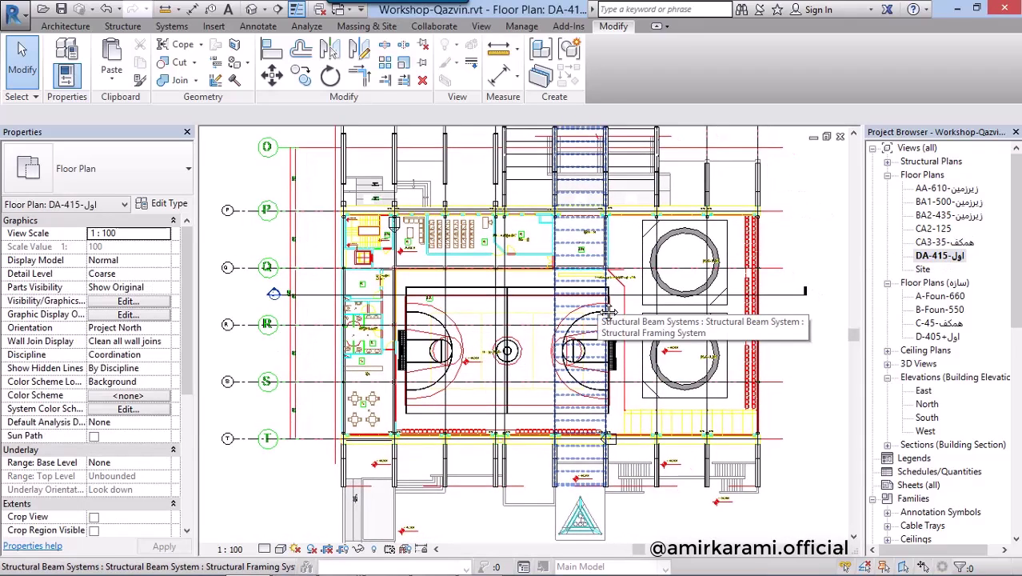
pyautogui.click(342, 564)
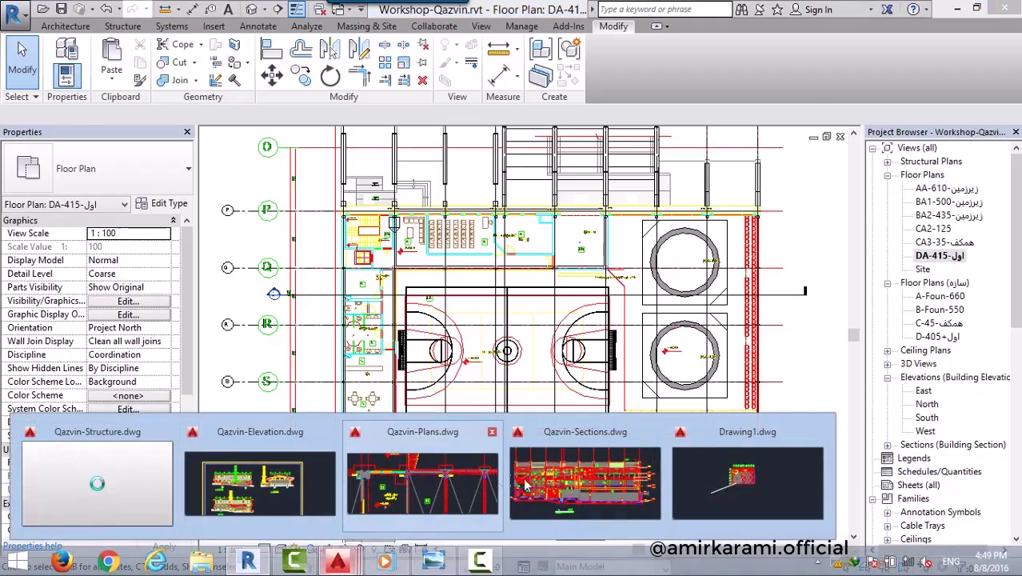
# - Switch to Qazvin-Sections.dwg and frame the section's roof edge and roof levels
pyautogui.click(610, 488)
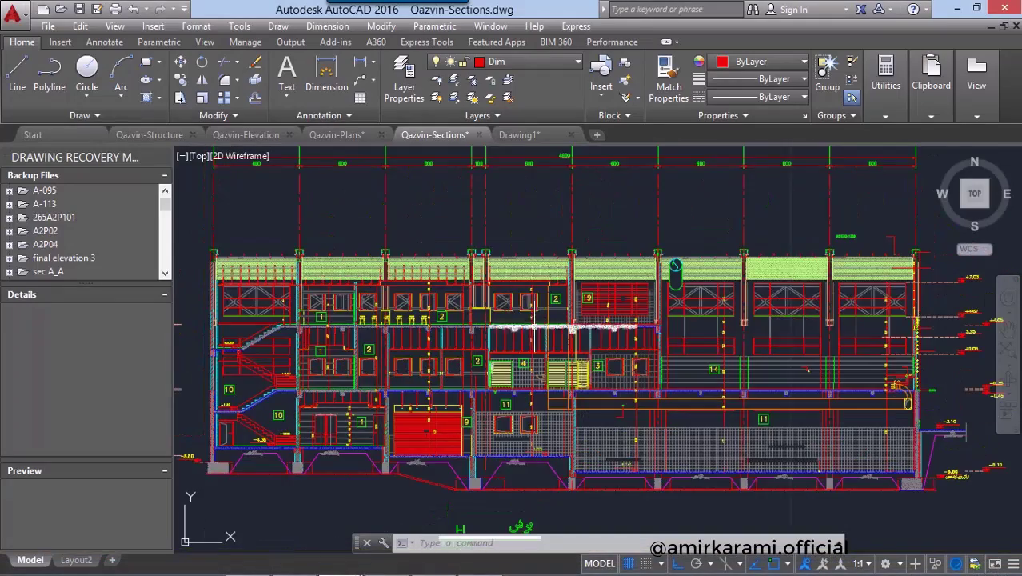
pyautogui.scroll(-5, 530, 236)
pyautogui.scroll(1, 530, 237)
pyautogui.scroll(5, 530, 237)
pyautogui.scroll(2, 530, 236)
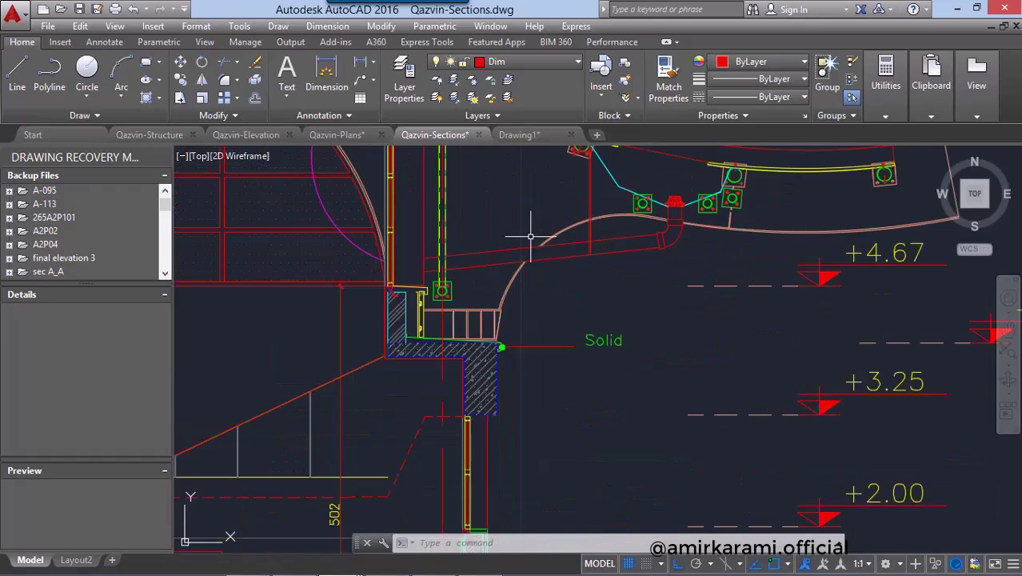
pyautogui.moveTo(530, 236); pyautogui.dragTo(605, 303, button='middle')
pyautogui.scroll(-2, 599, 402)
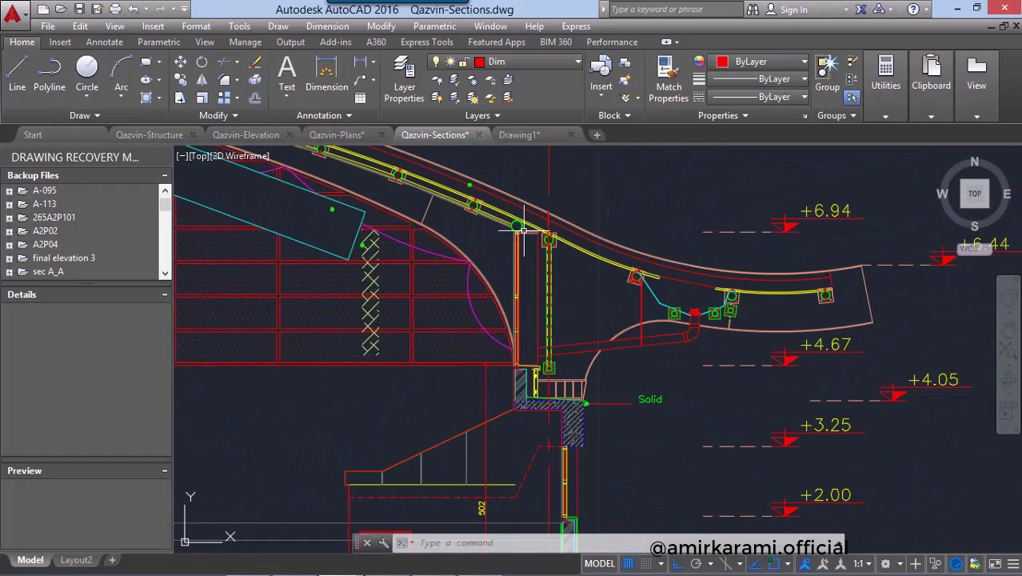
pyautogui.moveTo(557, 245); pyautogui.dragTo(529, 295, button='middle')
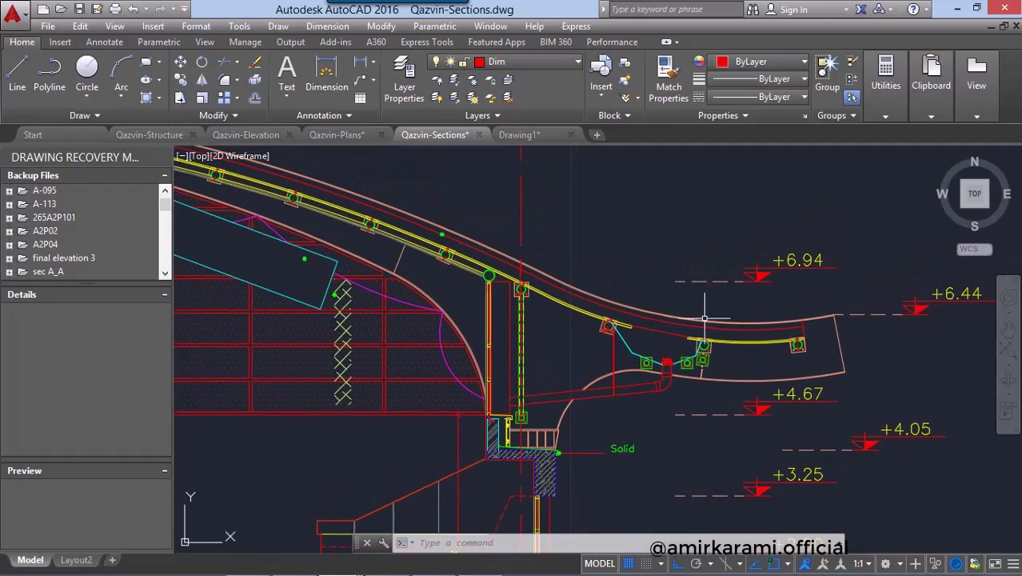
# - Bring the opposite roof edge into view and zoom around its column and roof details
pyautogui.scroll(-3, 703, 318)
pyautogui.scroll(3, 741, 320)
pyautogui.moveTo(741, 320); pyautogui.dragTo(448, 308, button='middle')
pyautogui.scroll(-1, 199, 296)
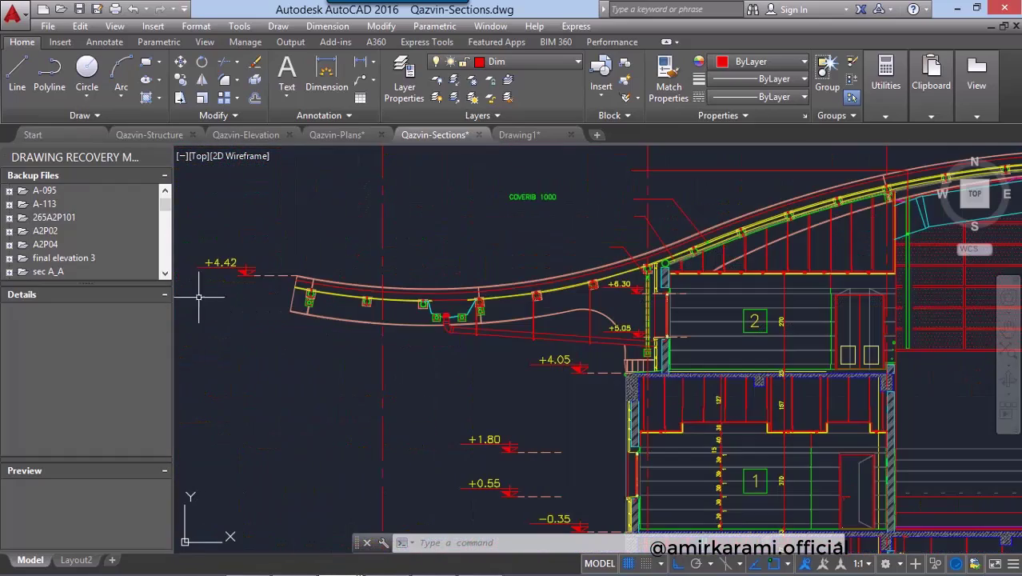
pyautogui.scroll(2, 607, 343)
pyautogui.scroll(2, 576, 344)
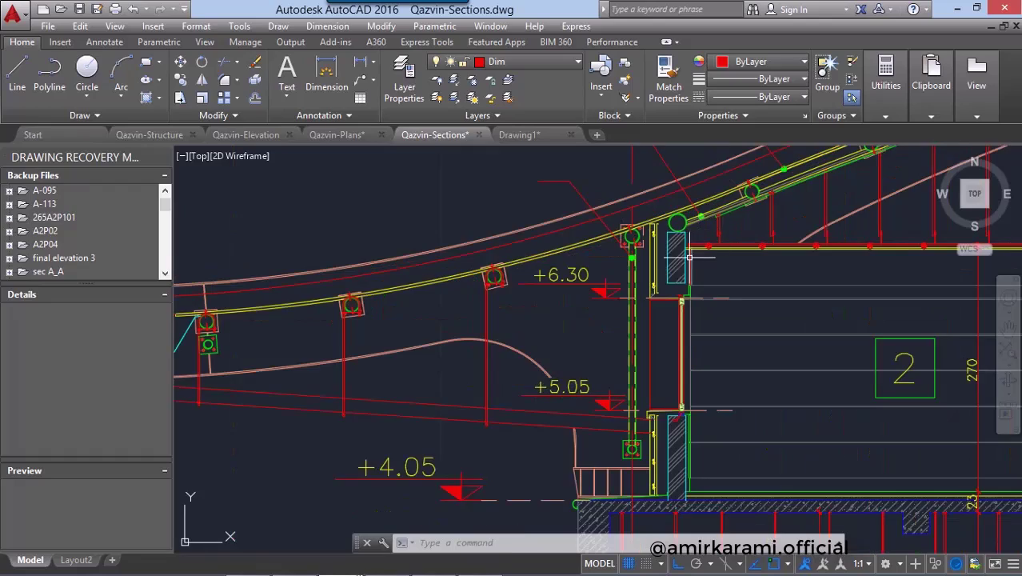
pyautogui.scroll(-4, 495, 320)
pyautogui.scroll(-4, 498, 292)
pyautogui.scroll(-3, 498, 292)
pyautogui.scroll(2, 559, 329)
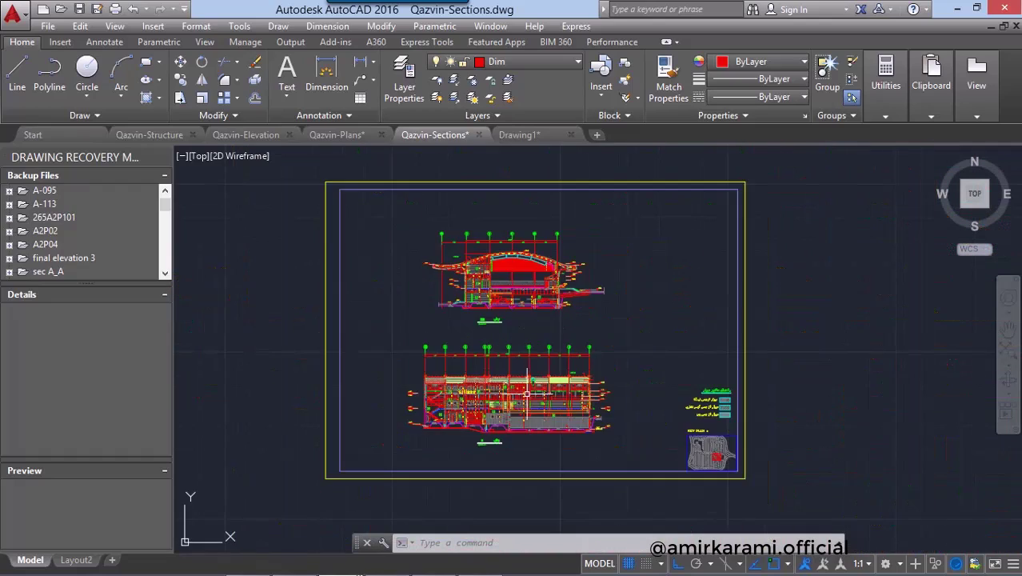
pyautogui.scroll(4, 767, 296)
pyautogui.scroll(2, 786, 290)
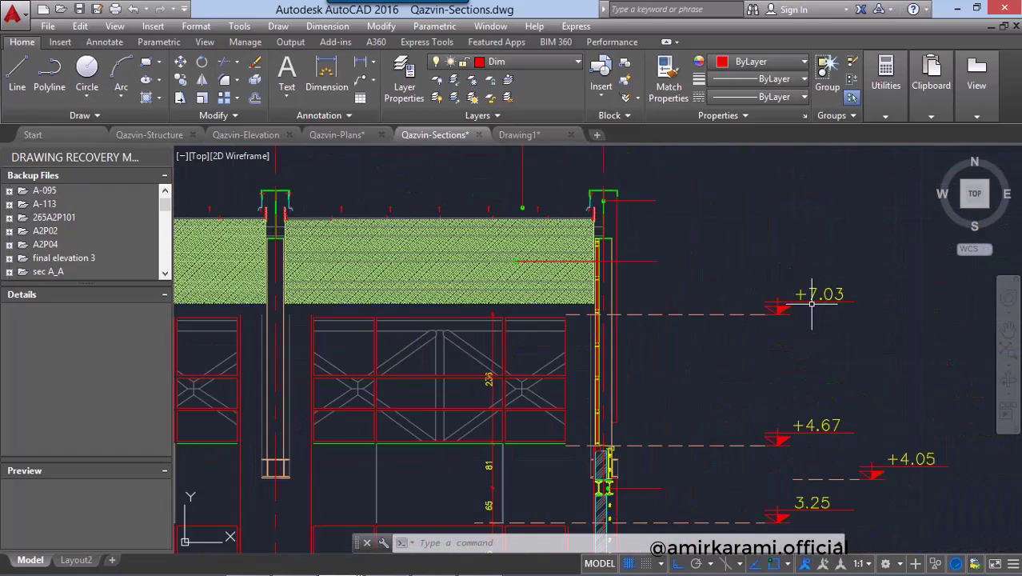
pyautogui.scroll(-2, 737, 278)
pyautogui.scroll(-2, 657, 417)
pyautogui.scroll(-2, 560, 240)
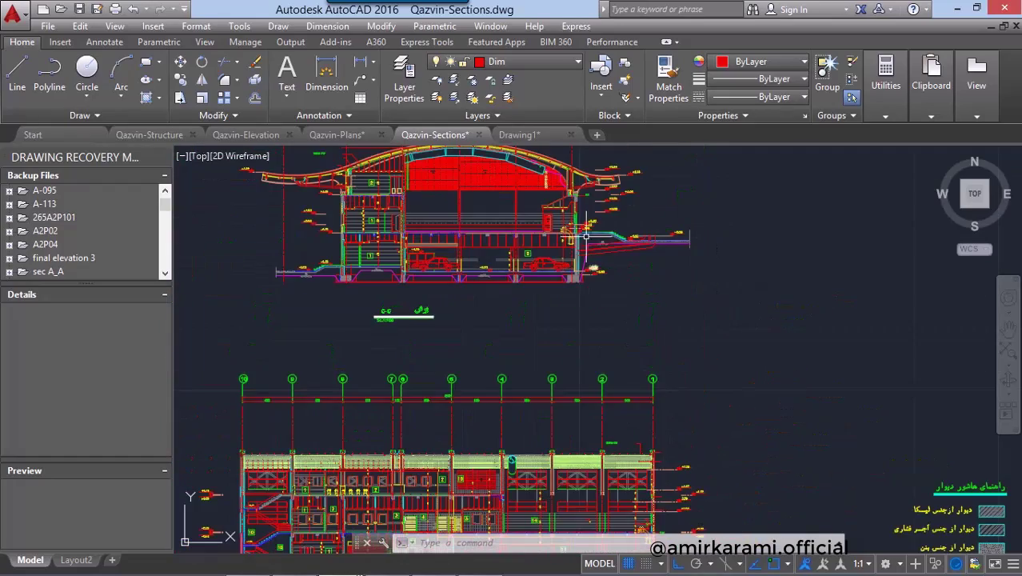
pyautogui.scroll(4, 557, 232)
pyautogui.scroll(1, 544, 229)
pyautogui.scroll(1, 480, 296)
pyautogui.scroll(1, 444, 289)
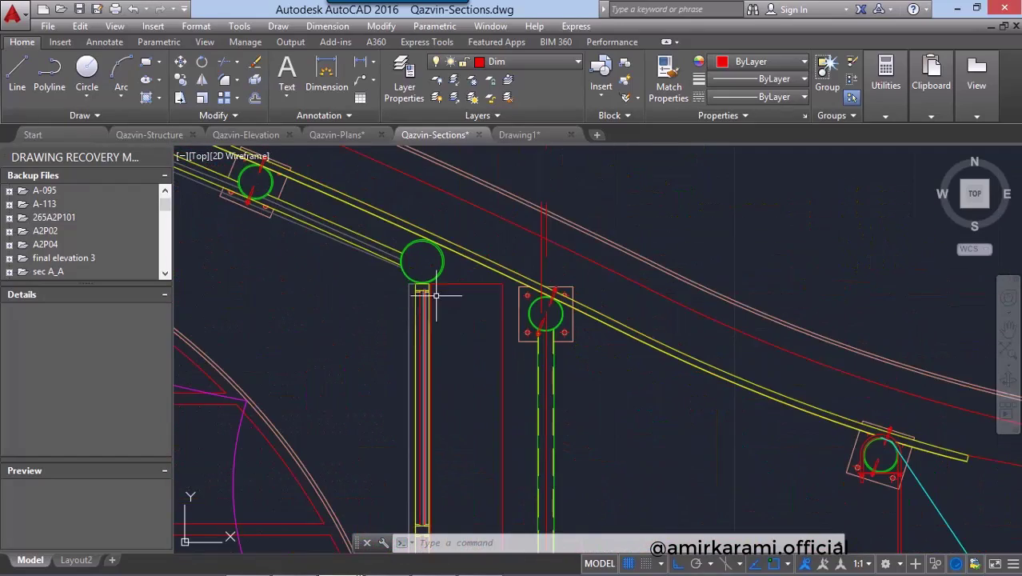
pyautogui.scroll(1, 442, 304)
pyautogui.scroll(-3, 657, 319)
pyautogui.scroll(1, 716, 284)
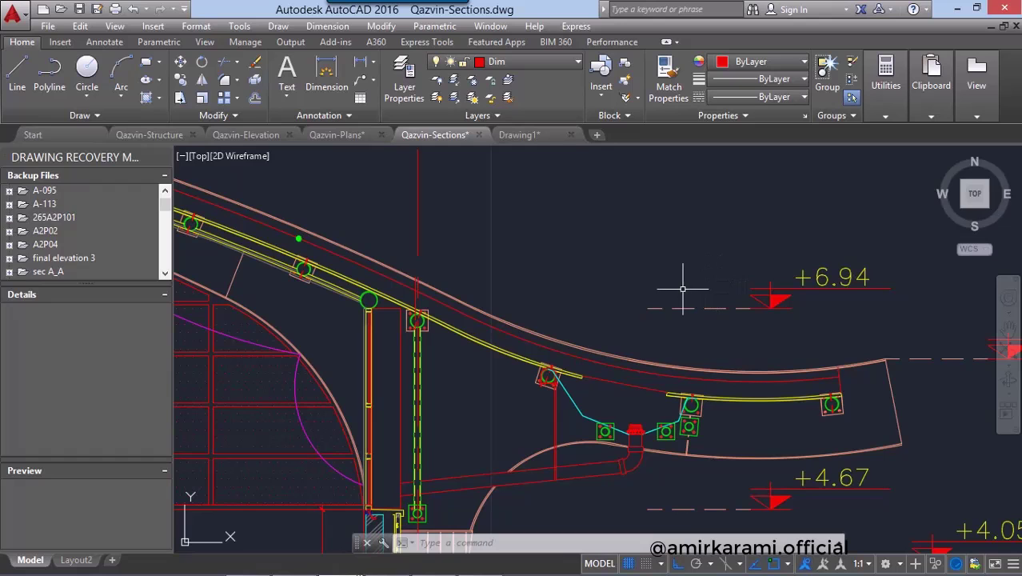
# - Begin stretching the column top in AutoCAD, then cancel it and clear pending commands
pyautogui.click(646, 334)
pyautogui.click(647, 307)
pyautogui.scroll(2, 351, 307)
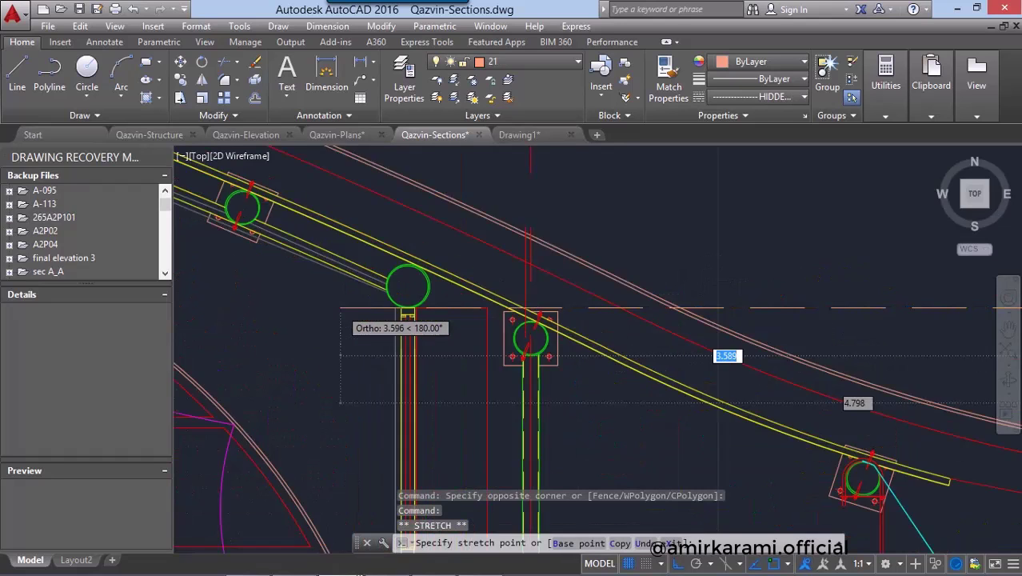
pyautogui.scroll(2, 336, 307)
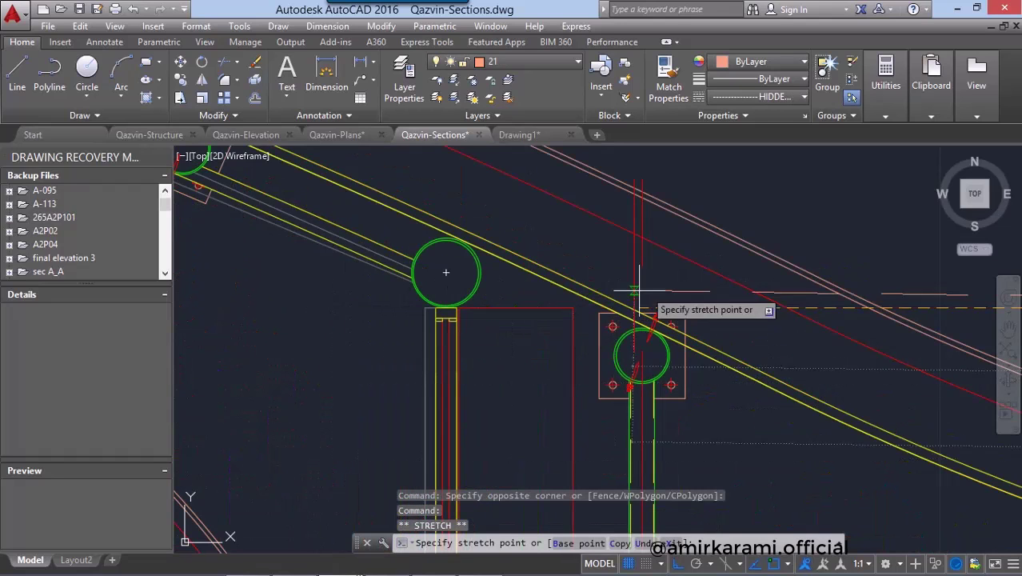
pyautogui.scroll(-3, 656, 296)
pyautogui.scroll(-3, 684, 297)
pyautogui.press('Escape')
pyautogui.scroll(-4, 687, 360)
pyautogui.scroll(2, 697, 495)
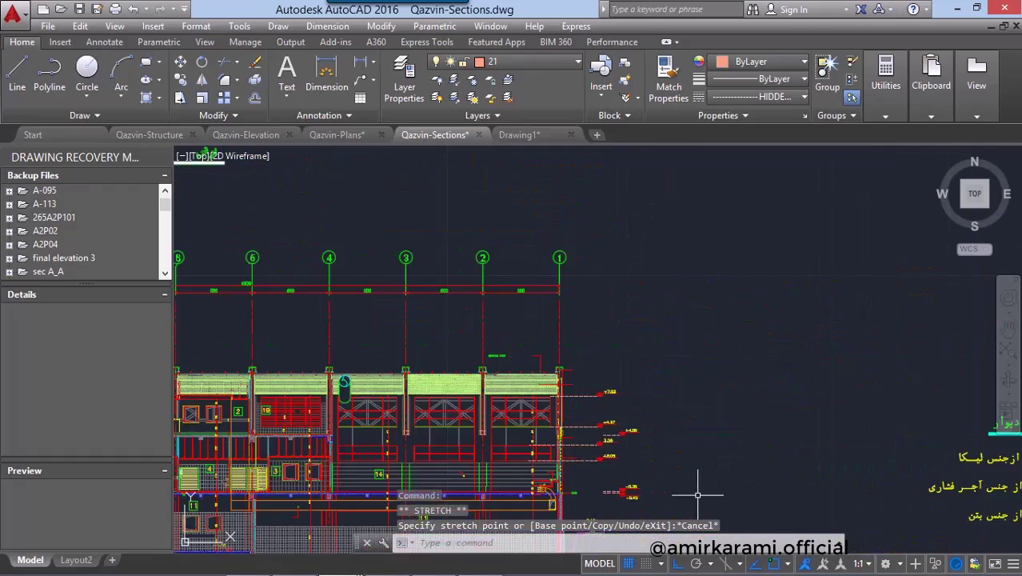
pyautogui.scroll(3, 587, 439)
pyautogui.scroll(2, 538, 315)
pyautogui.scroll(1, 488, 376)
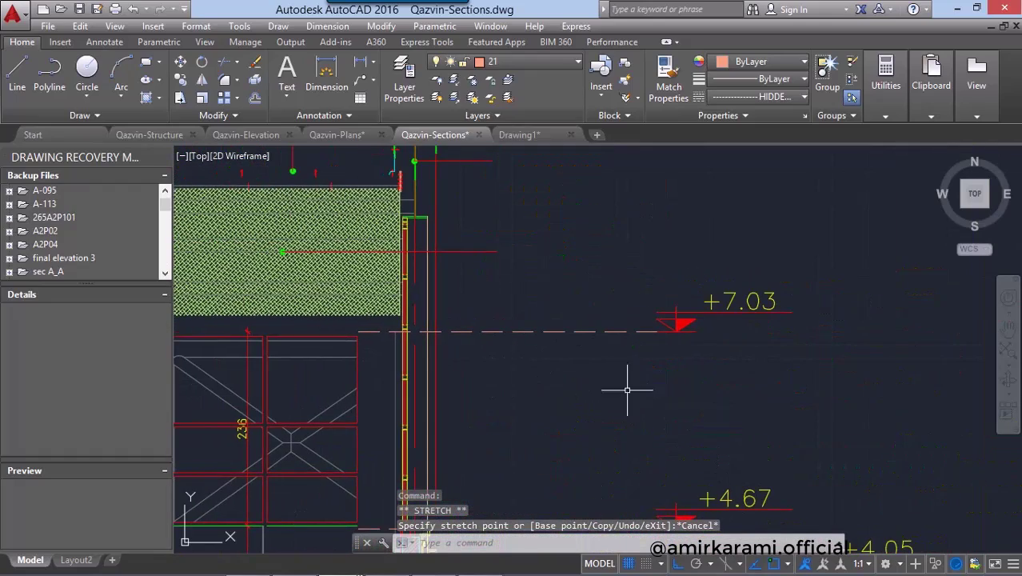
pyautogui.scroll(-5, 817, 299)
pyautogui.scroll(4, 414, 320)
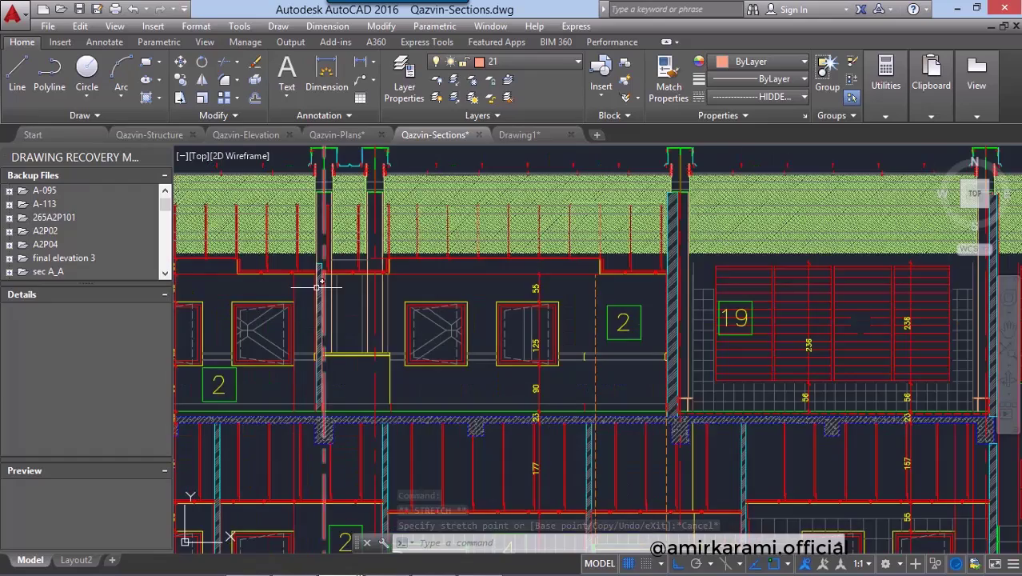
pyautogui.scroll(-4, 331, 285)
pyautogui.press('Escape')
pyautogui.scroll(2, 744, 320)
pyautogui.press('Escape')
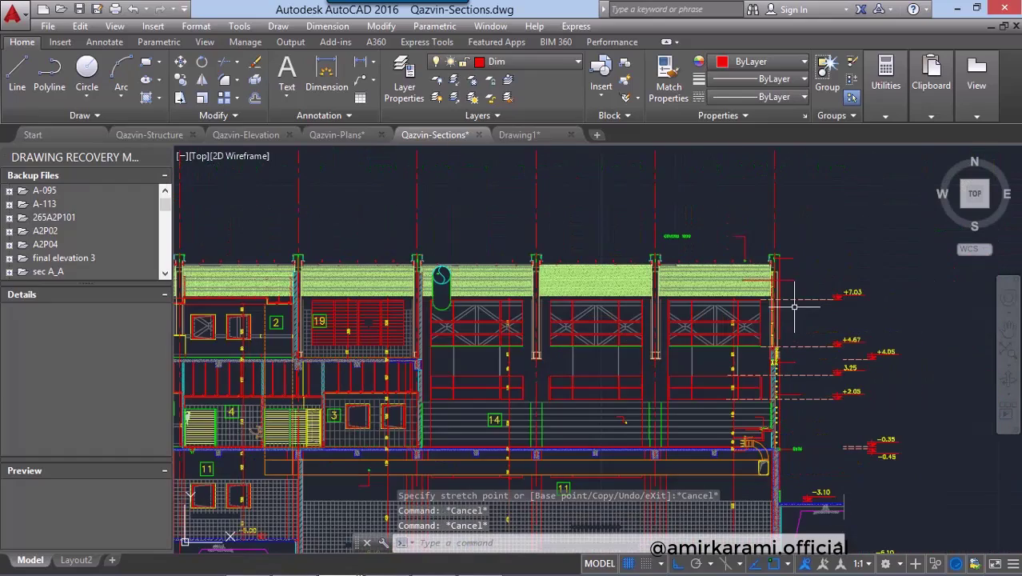
# - Start a construction line with L, pick one point, then cancel it
pyautogui.write('xl')
pyautogui.press('Return')
pyautogui.press('Return')
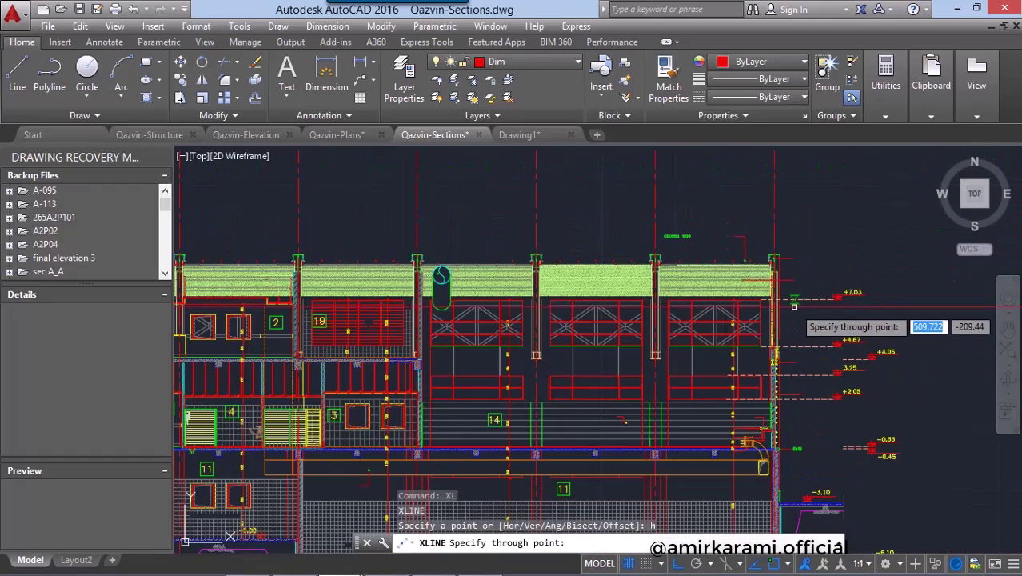
pyautogui.click(803, 300)
pyautogui.press('Escape')
pyautogui.press('Escape')
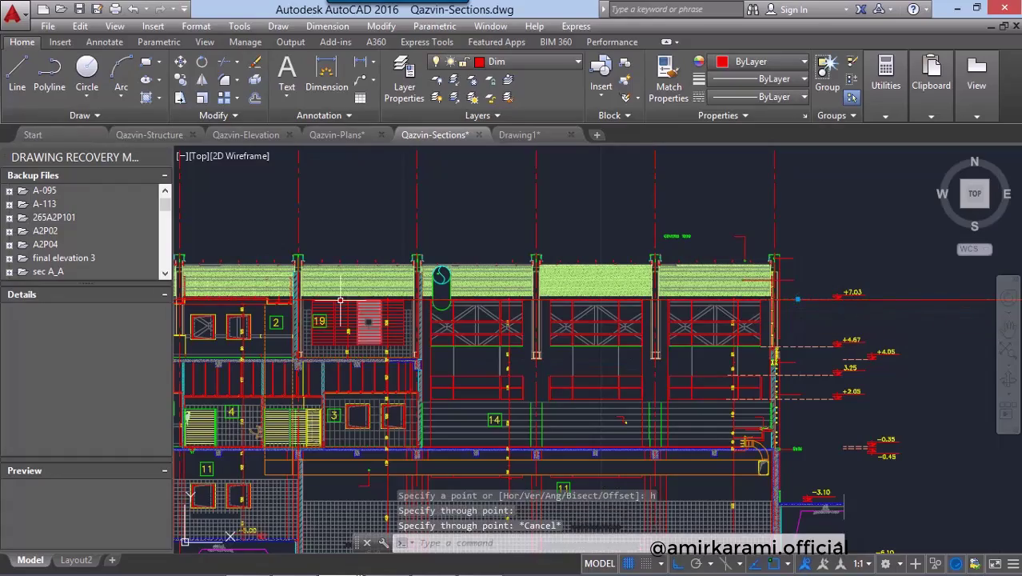
# - Review the Qazvin section's roof detail, then return to the Revit model
pyautogui.scroll(5, 260, 289)
pyautogui.moveTo(387, 372); pyautogui.dragTo(569, 376, button='middle')
pyautogui.scroll(1, 486, 365)
pyautogui.scroll(2, 522, 324)
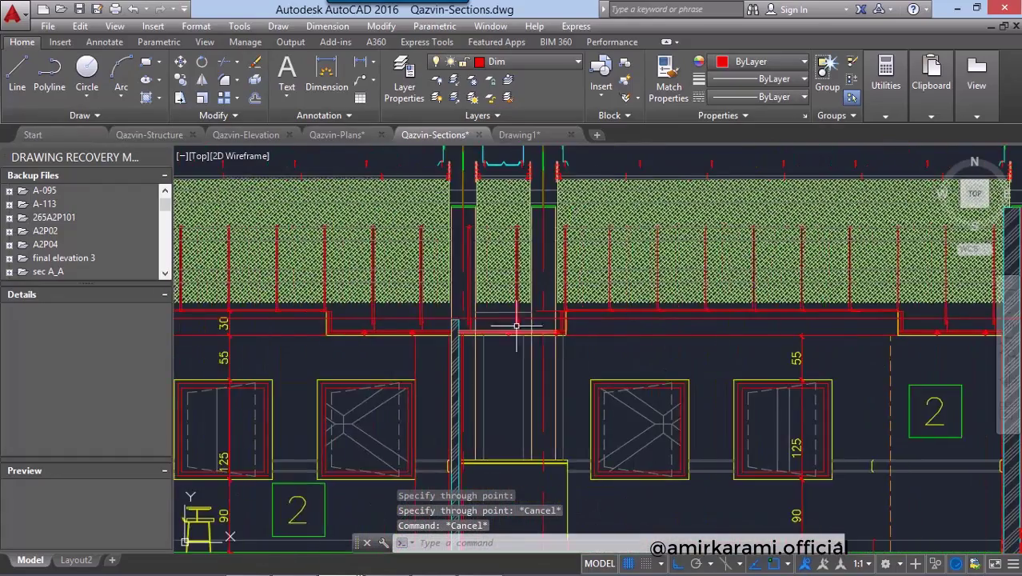
pyautogui.scroll(2, 444, 328)
pyautogui.scroll(-2, 395, 325)
pyautogui.scroll(-1, 463, 326)
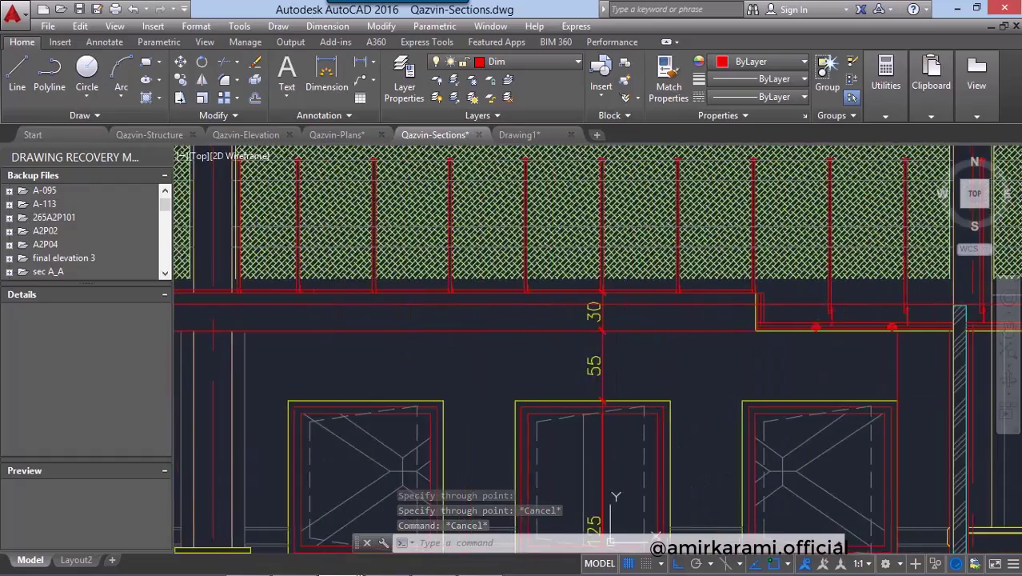
pyautogui.moveTo(535, 347); pyautogui.dragTo(775, 346, button='middle')
pyautogui.scroll(1, 609, 362)
pyautogui.scroll(-1, 609, 362)
pyautogui.scroll(-1, 599, 342)
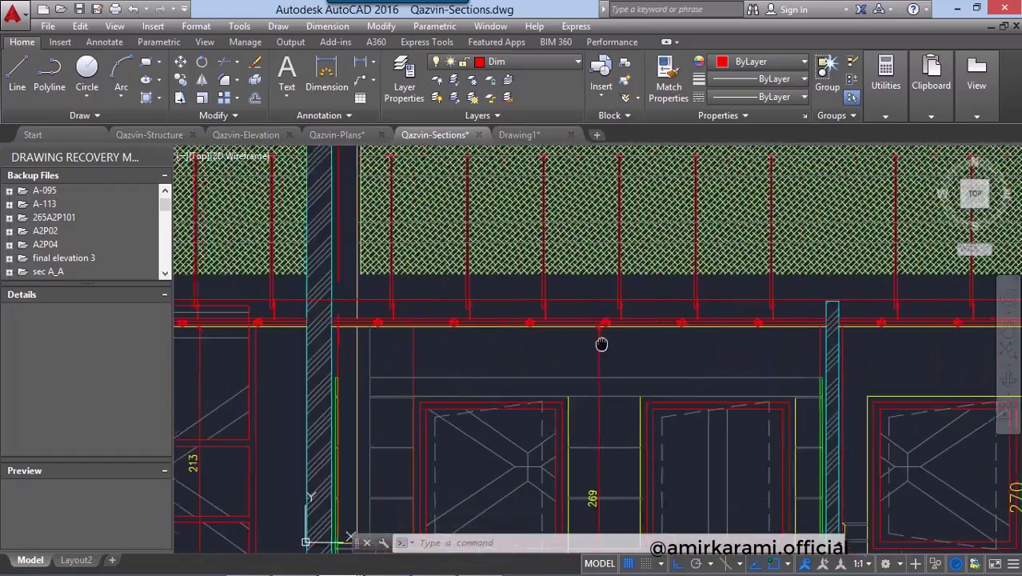
pyautogui.scroll(-2, 432, 368)
pyautogui.scroll(-3, 432, 368)
pyautogui.scroll(-1, 456, 417)
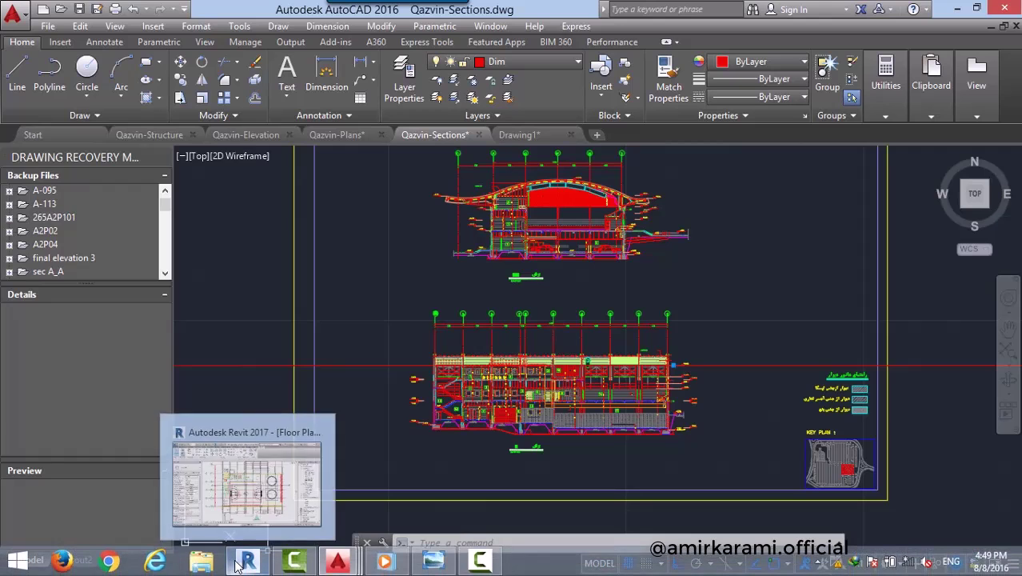
pyautogui.click(238, 564)
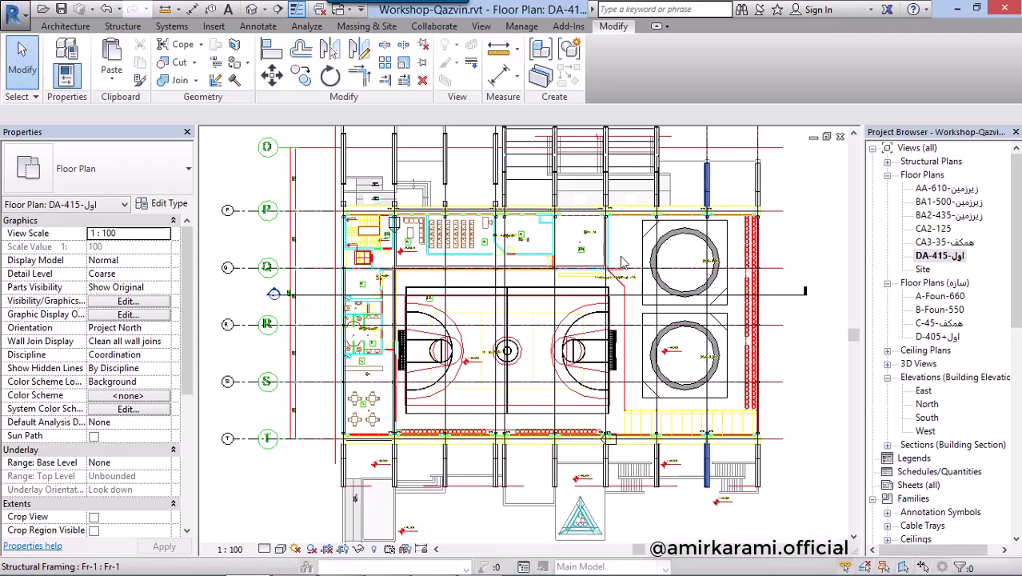
# - Start a Basic Wall 20 mas near the DA-415 stair with Top Constraint Up to level E-703
pyautogui.scroll(1, 447, 199)
pyautogui.scroll(1, 264, 135)
pyautogui.click(70, 27)
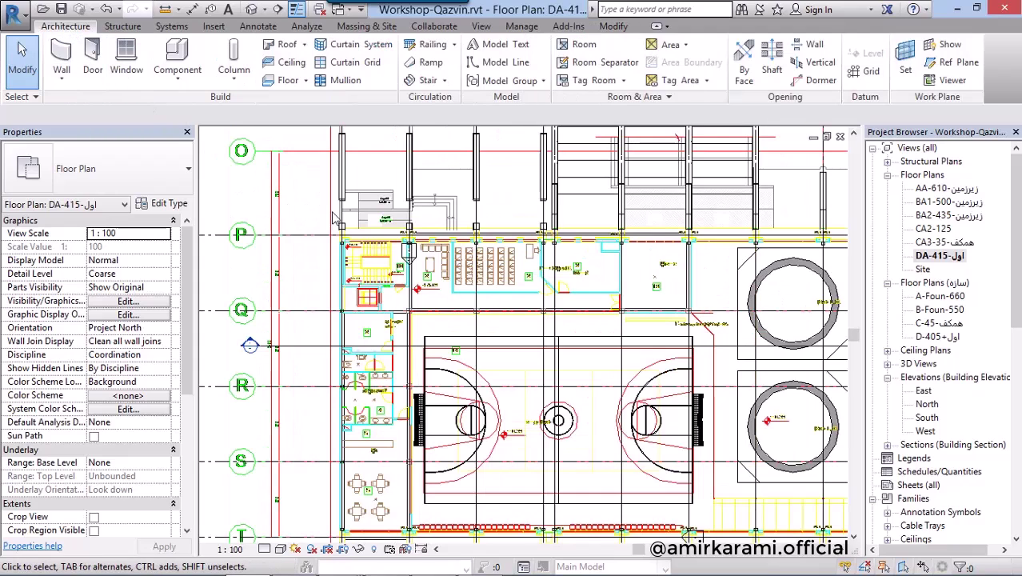
pyautogui.scroll(2, 358, 212)
pyautogui.scroll(2, 358, 213)
pyautogui.scroll(1, 358, 213)
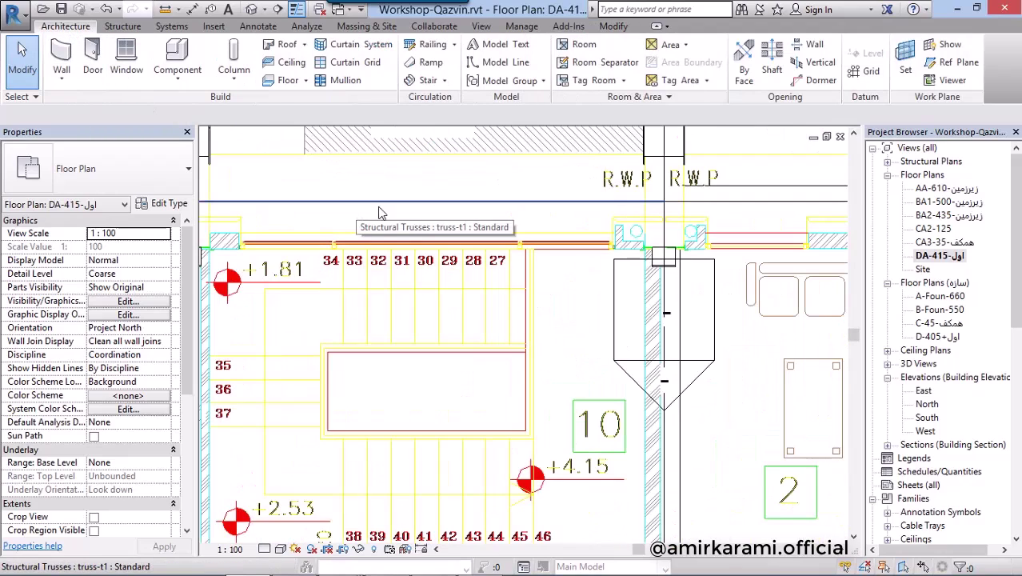
pyautogui.moveTo(239, 249); pyautogui.dragTo(360, 268, button='middle')
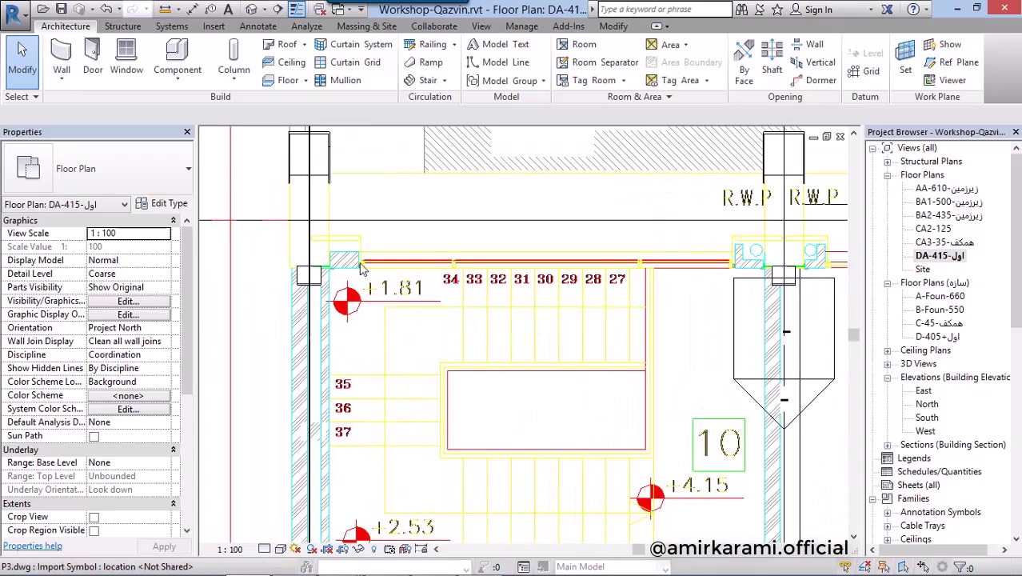
pyautogui.click(67, 81)
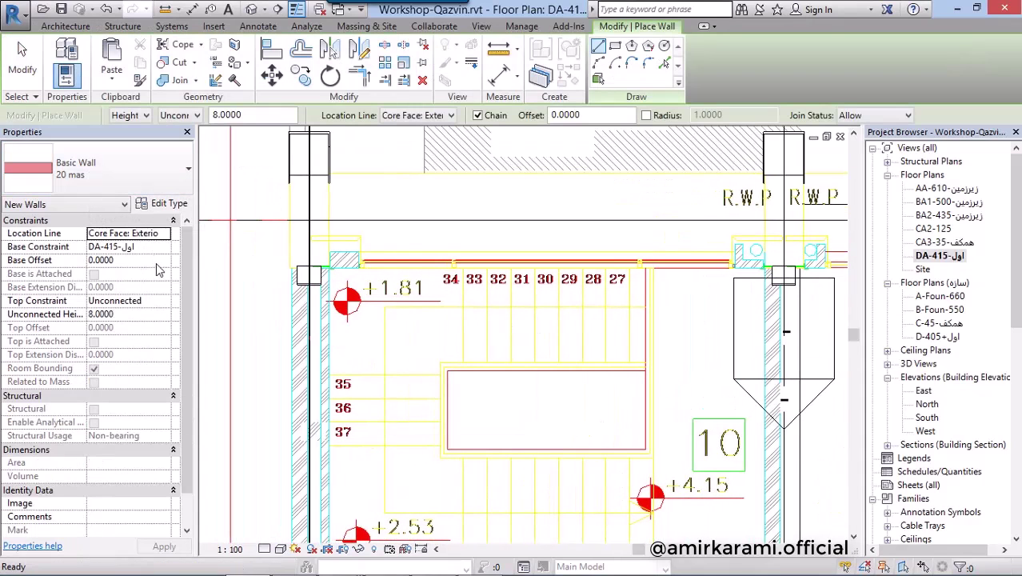
pyautogui.click(164, 301)
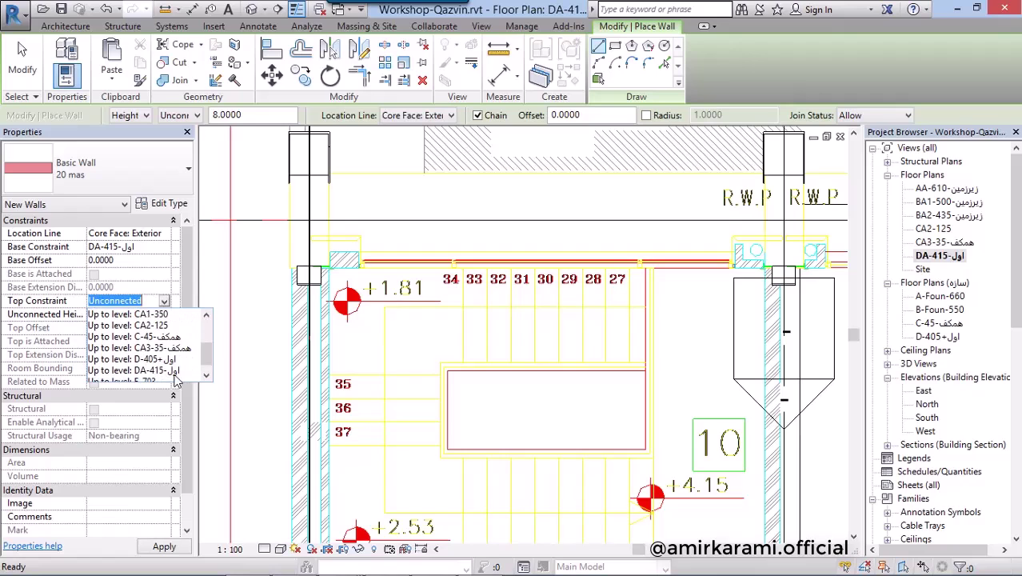
pyautogui.click(140, 372)
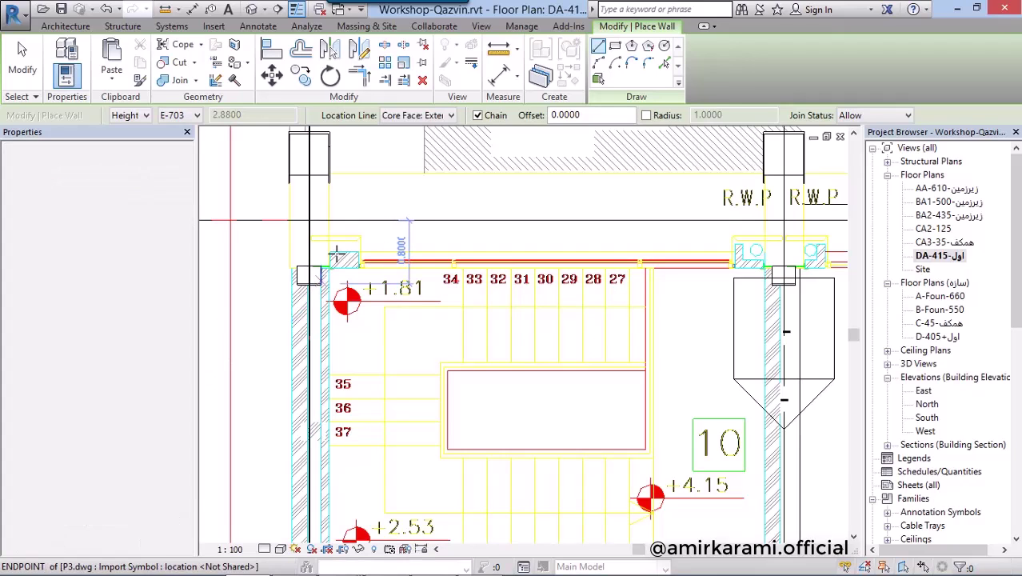
pyautogui.scroll(3, 318, 247)
# - Draw the first 20 mas wall segment from its start point to the corner
pyautogui.scroll(1, 318, 247)
pyautogui.click(318, 248)
pyautogui.scroll(-1, 448, 240)
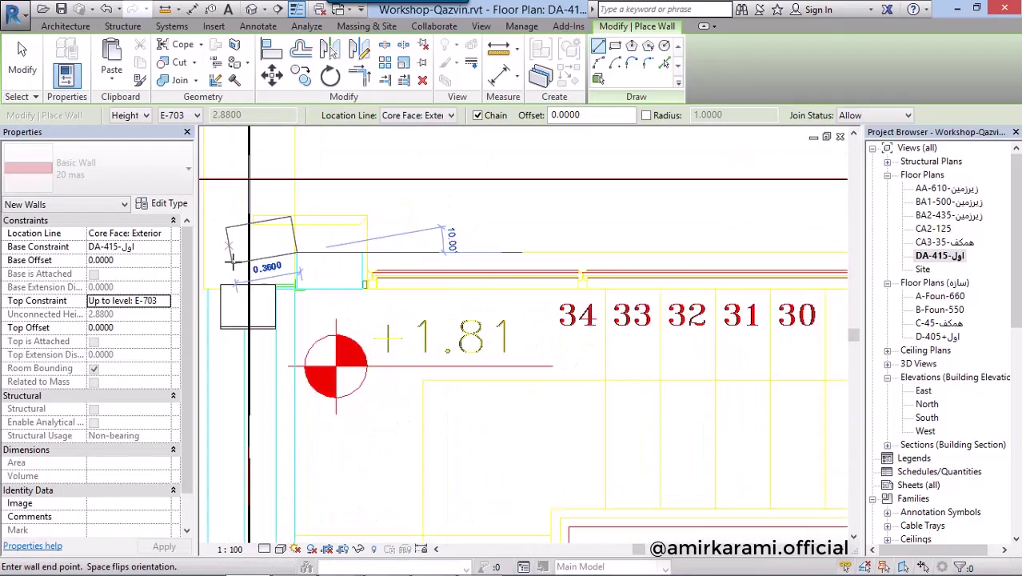
pyautogui.scroll(-2, 589, 292)
pyautogui.scroll(-1, 593, 302)
pyautogui.moveTo(592, 302); pyautogui.dragTo(364, 335, button='middle')
pyautogui.scroll(2, 452, 334)
pyautogui.scroll(1, 601, 327)
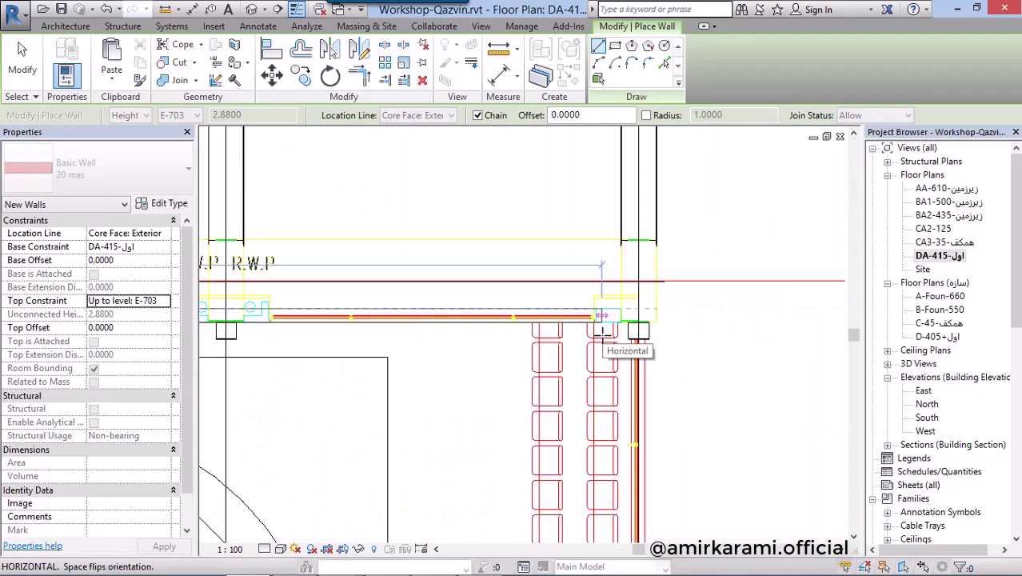
pyautogui.scroll(3, 601, 328)
pyautogui.scroll(1, 632, 315)
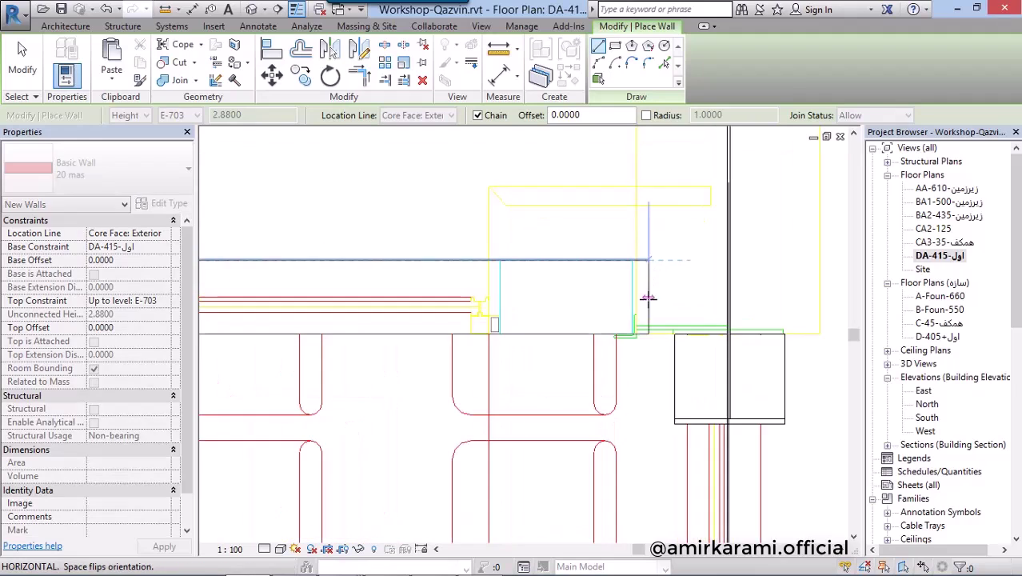
pyautogui.scroll(2, 551, 264)
pyautogui.click(627, 236)
pyautogui.scroll(-1, 639, 228)
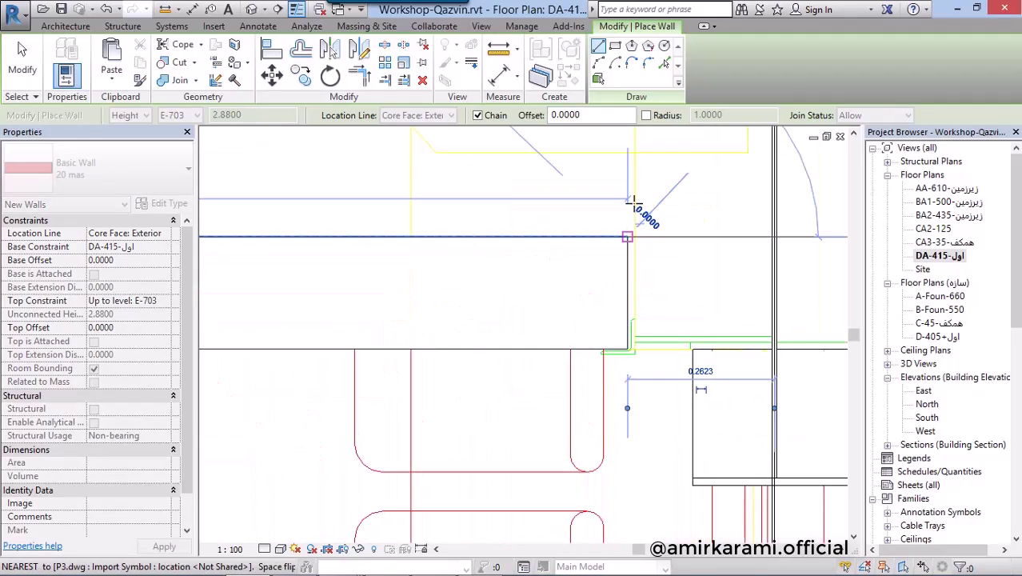
pyautogui.scroll(-2, 688, 220)
pyautogui.press('Escape')
# - Switch the plan to a finer detail level and draw a wall ending beside the column
pyautogui.scroll(-3, 711, 178)
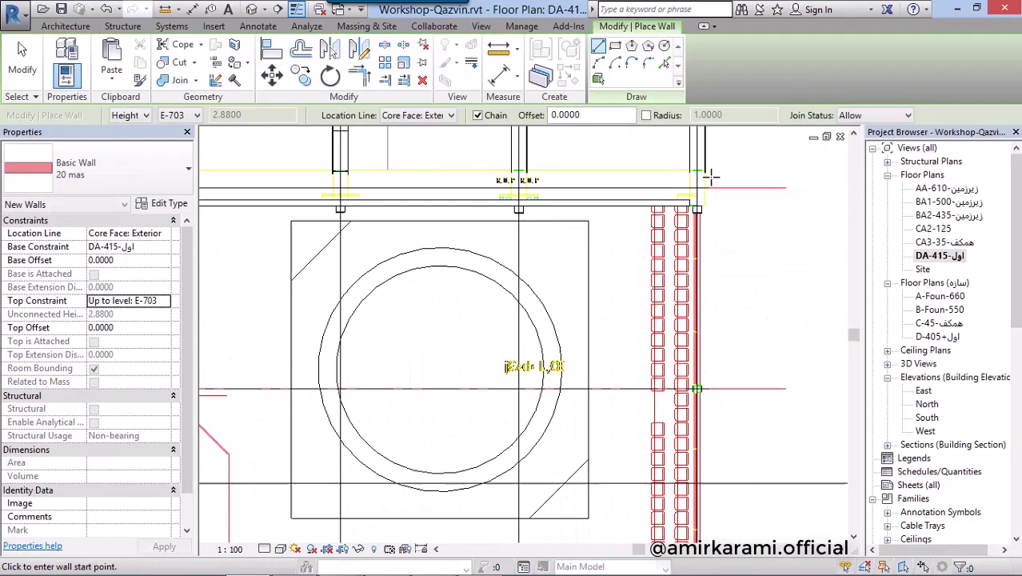
pyautogui.click(282, 532)
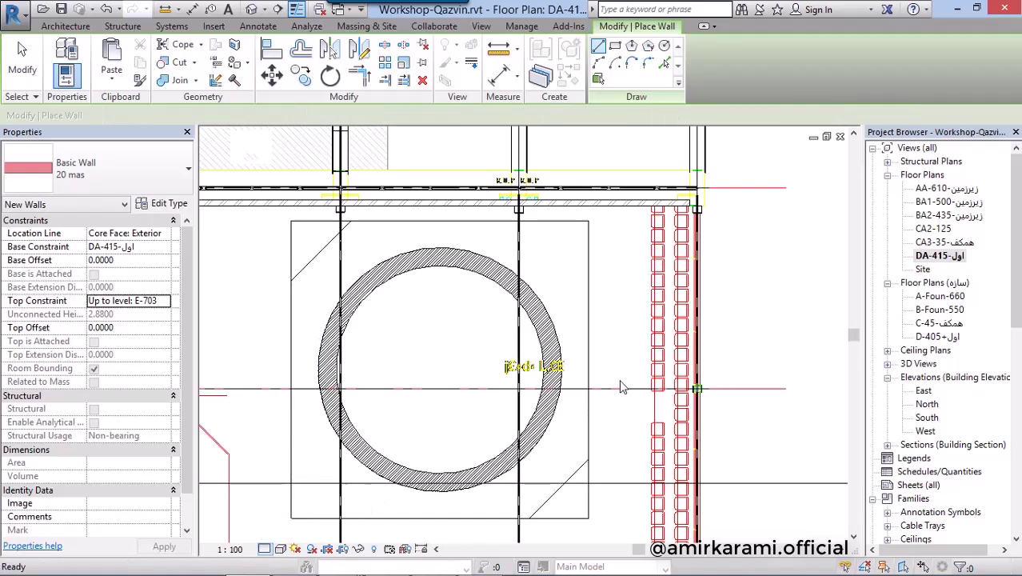
pyautogui.moveTo(657, 205); pyautogui.dragTo(699, 530, button='middle')
pyautogui.scroll(2, 699, 530)
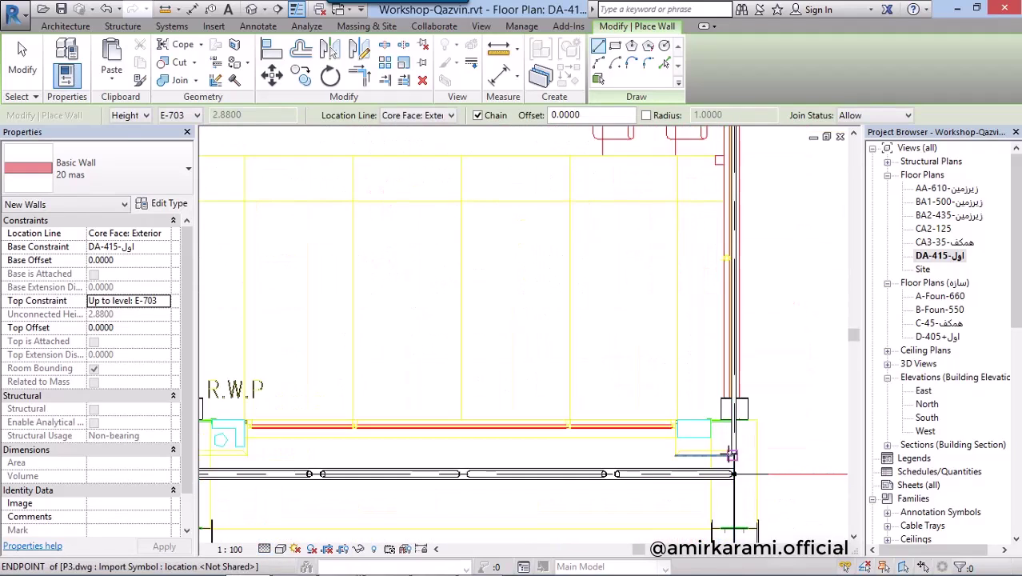
pyautogui.scroll(2, 709, 429)
pyautogui.scroll(2, 685, 417)
pyautogui.click(684, 419)
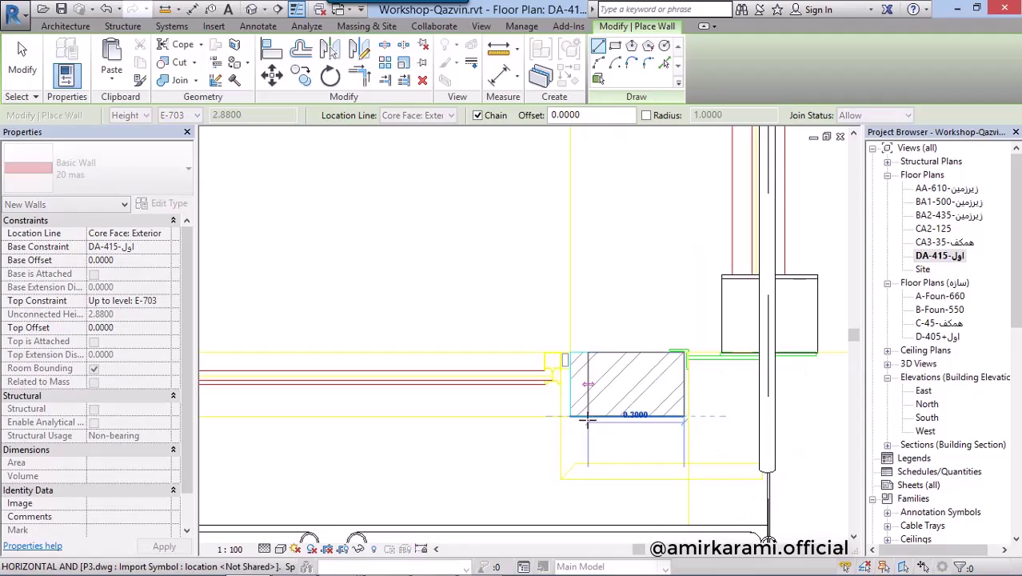
pyautogui.scroll(-2, 791, 400)
pyautogui.scroll(-2, 794, 398)
pyautogui.scroll(-2, 794, 397)
pyautogui.scroll(-2, 794, 398)
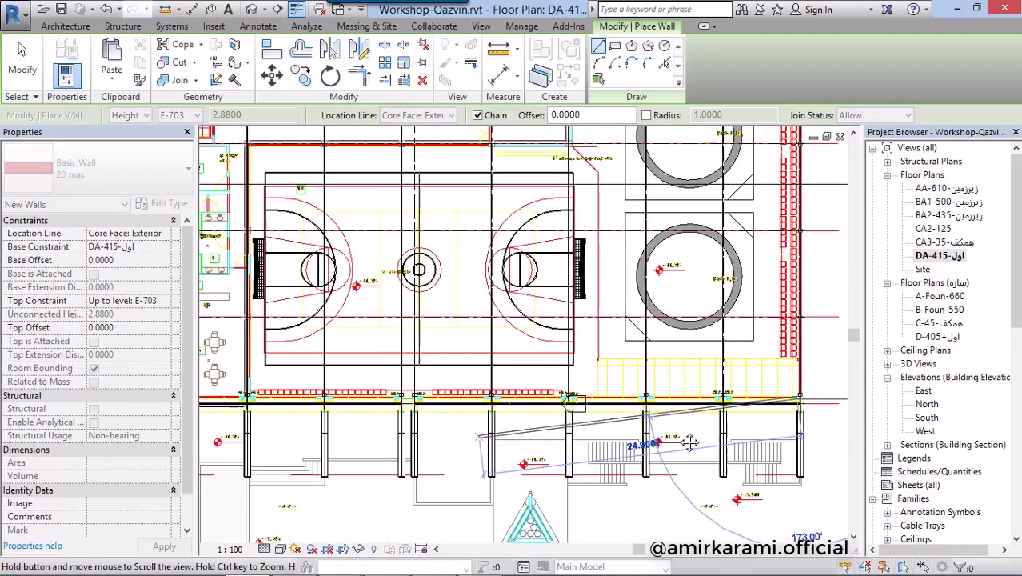
pyautogui.scroll(3, 423, 376)
pyautogui.scroll(3, 383, 392)
pyautogui.scroll(2, 382, 392)
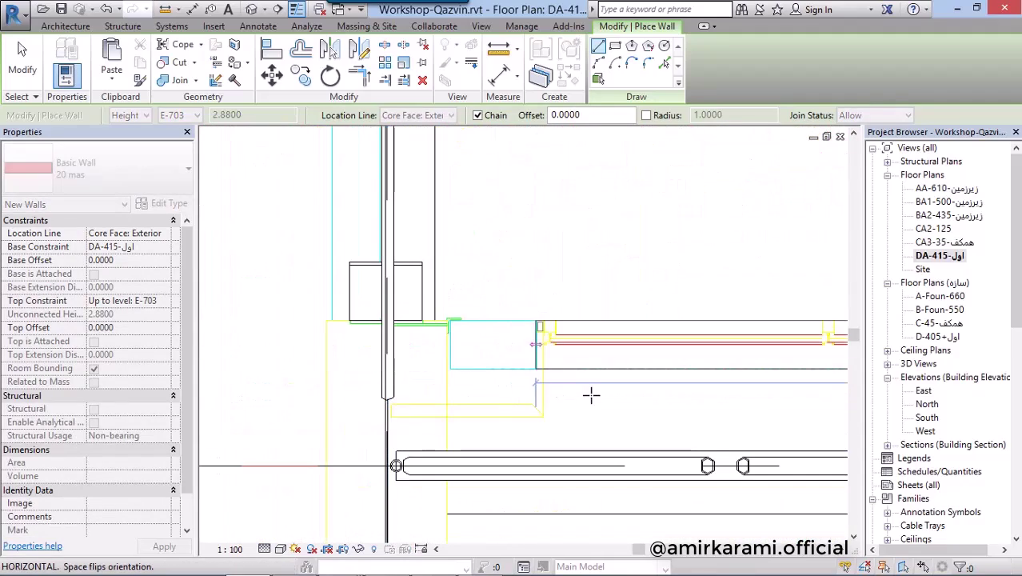
pyautogui.scroll(2, 474, 372)
pyautogui.scroll(2, 448, 368)
pyautogui.click(429, 364)
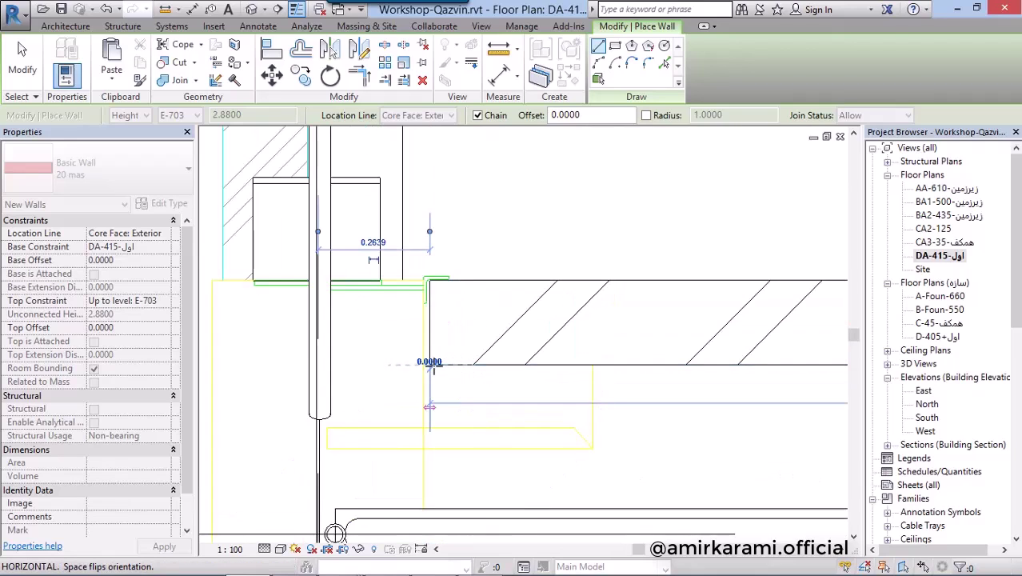
pyautogui.scroll(-2, 406, 424)
pyautogui.press('Escape')
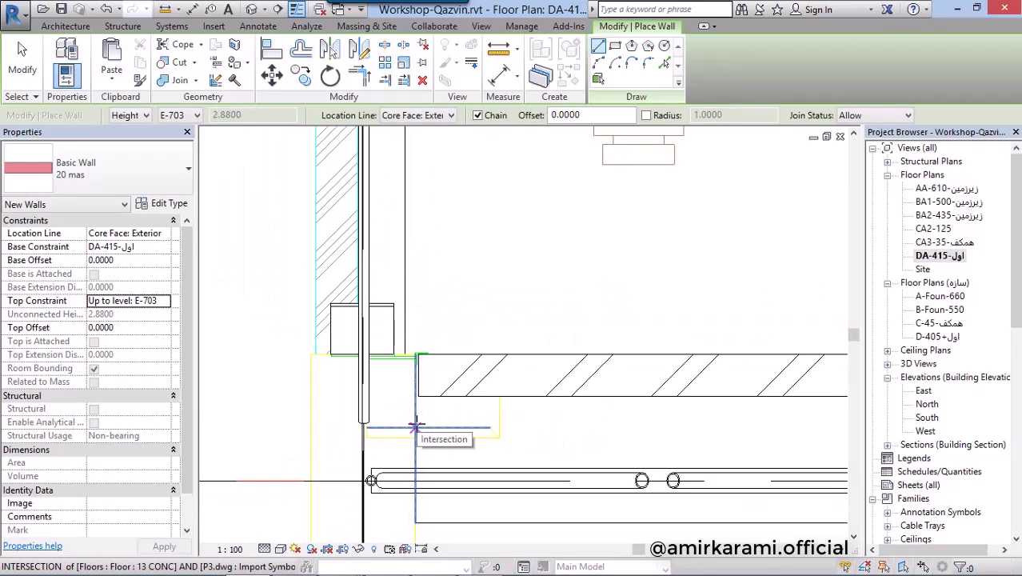
# - Move the plan to grids S and T and start a new wall at the corner
pyautogui.scroll(-2, 480, 422)
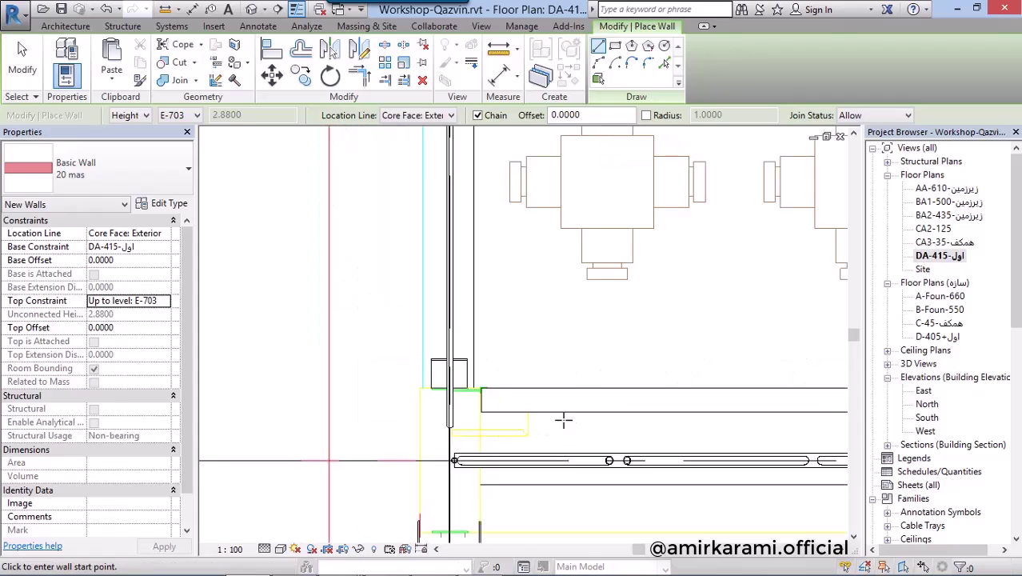
pyautogui.scroll(-2, 551, 418)
pyautogui.scroll(-2, 568, 330)
pyautogui.moveTo(578, 341)
pyautogui.mouseDown(button='middle')
pyautogui.moveTo(552, 378)
pyautogui.moveTo(543, 422)
pyautogui.mouseUp(button='middle')
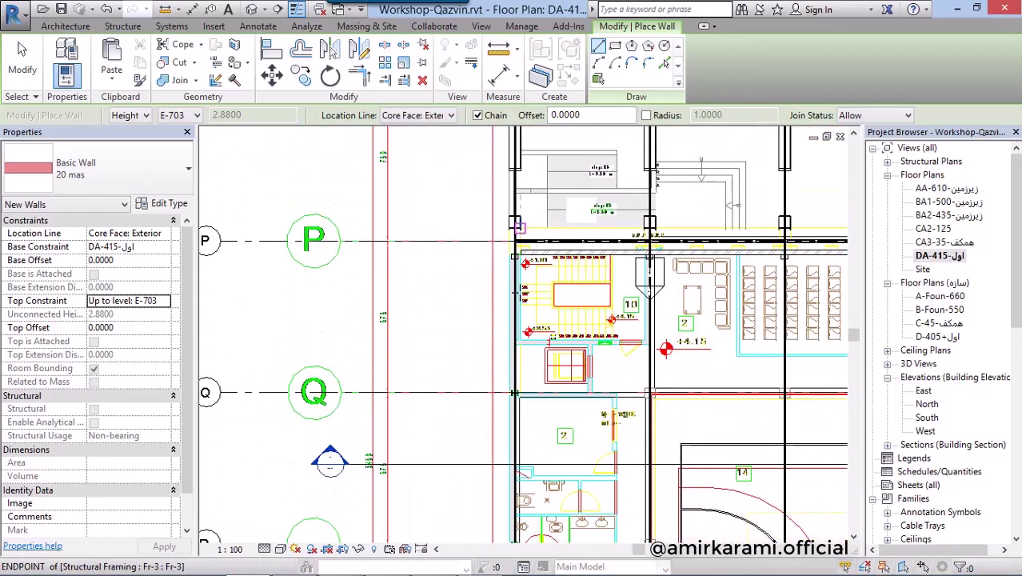
pyautogui.moveTo(515, 231); pyautogui.dragTo(520, 383, button='middle')
pyautogui.scroll(2, 520, 416)
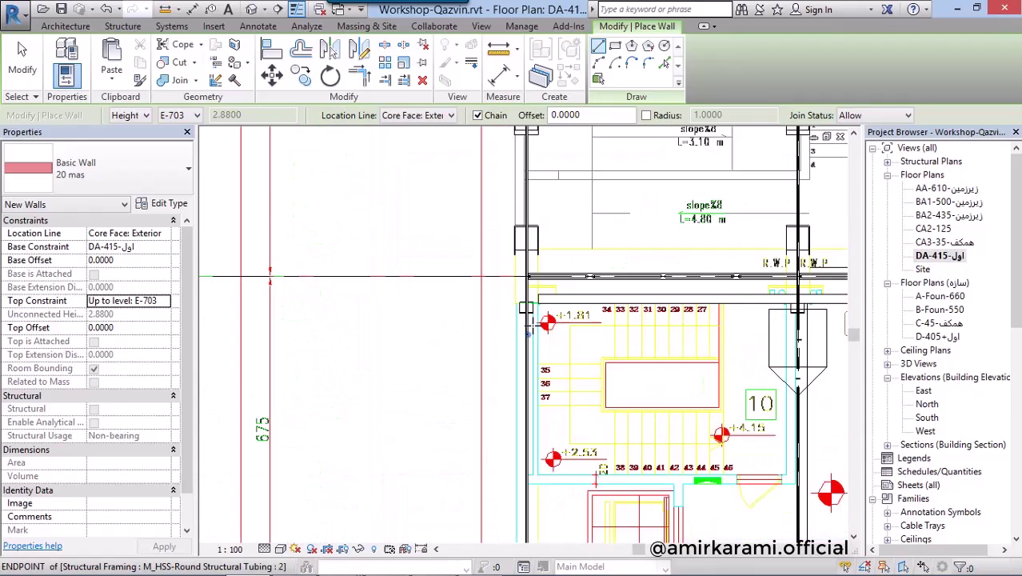
pyautogui.scroll(3, 529, 326)
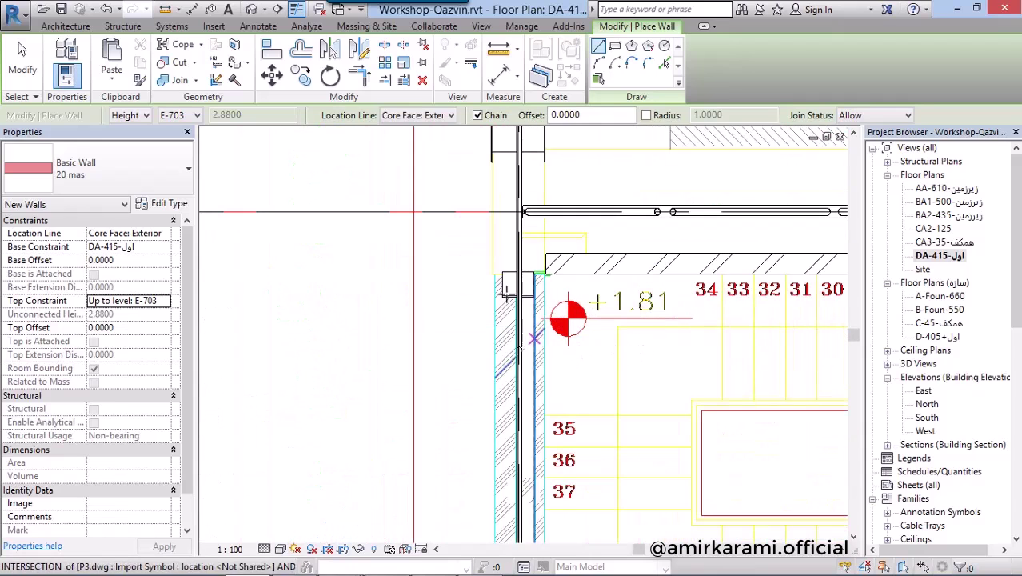
pyautogui.scroll(1, 506, 292)
pyautogui.scroll(2, 509, 292)
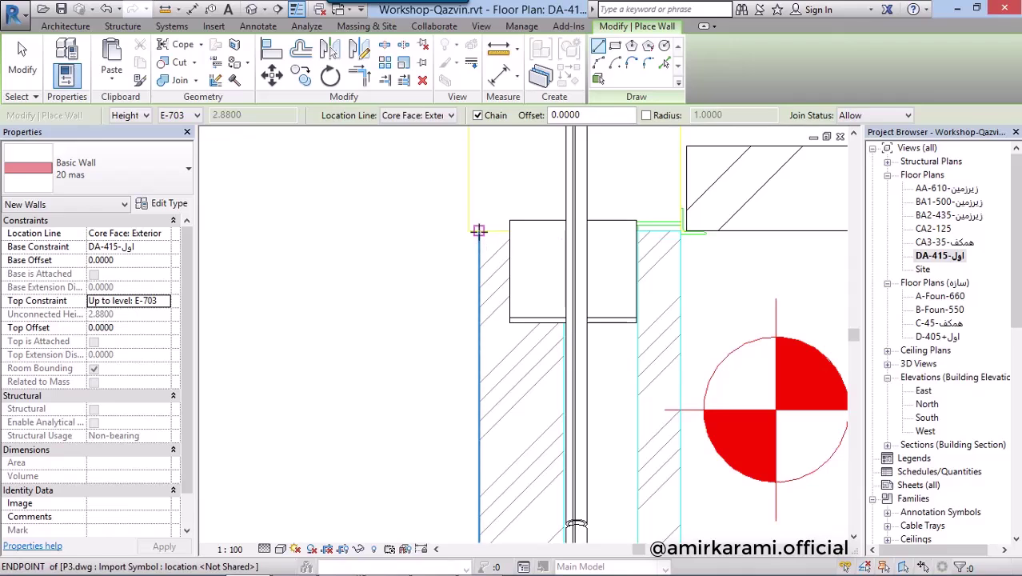
pyautogui.scroll(-2, 478, 326)
pyautogui.scroll(-2, 478, 325)
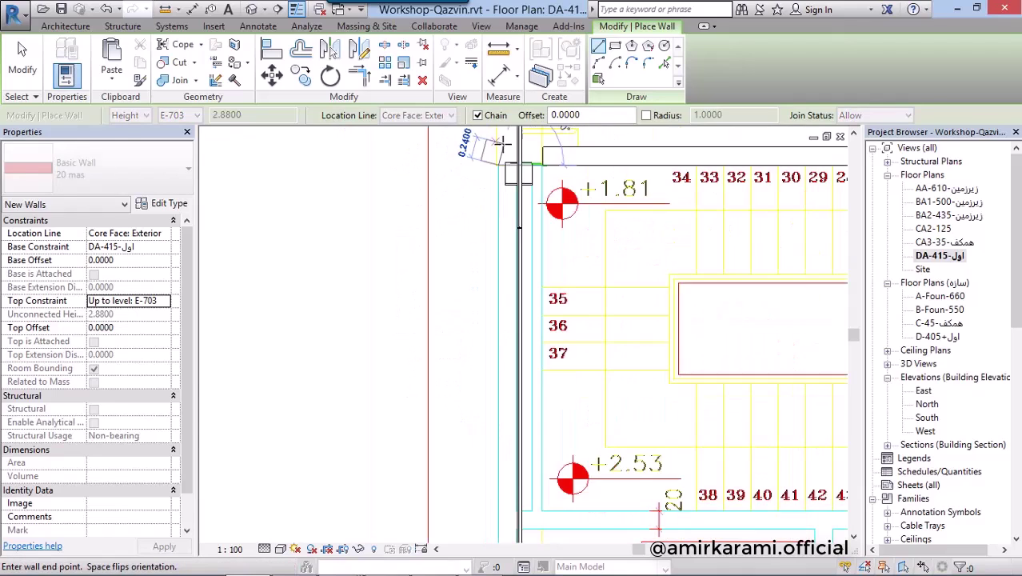
pyautogui.scroll(-2, 478, 326)
pyautogui.moveTo(496, 264); pyautogui.dragTo(523, 172, button='middle')
pyautogui.moveTo(518, 456); pyautogui.dragTo(518, 353, button='middle')
pyautogui.moveTo(520, 512)
pyautogui.mouseDown(button='middle')
pyautogui.moveTo(519, 221)
pyautogui.moveTo(528, 368)
pyautogui.moveTo(543, 366)
pyautogui.mouseUp(button='middle')
pyautogui.scroll(2, 539, 275)
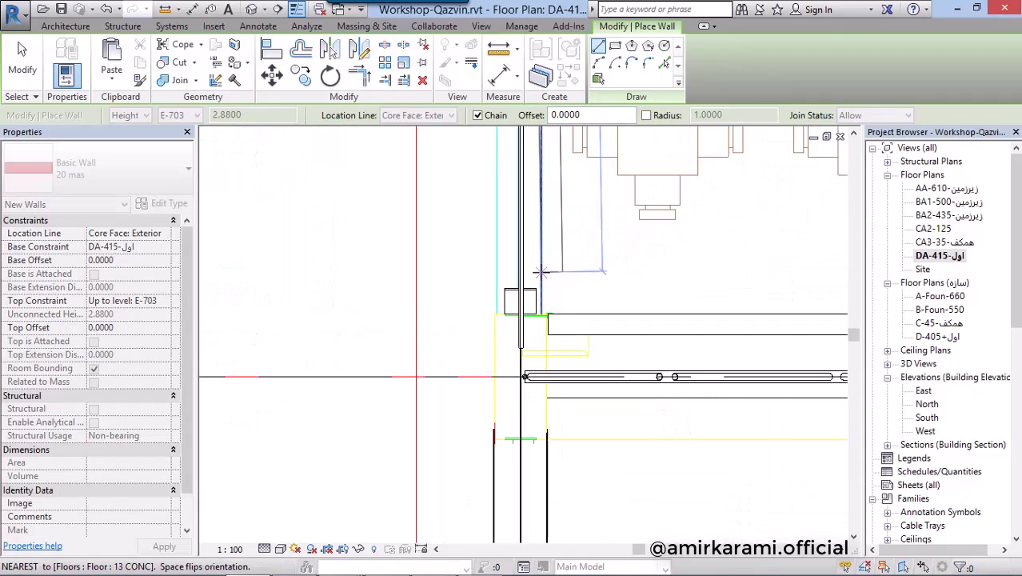
pyautogui.scroll(2, 527, 292)
pyautogui.scroll(2, 512, 328)
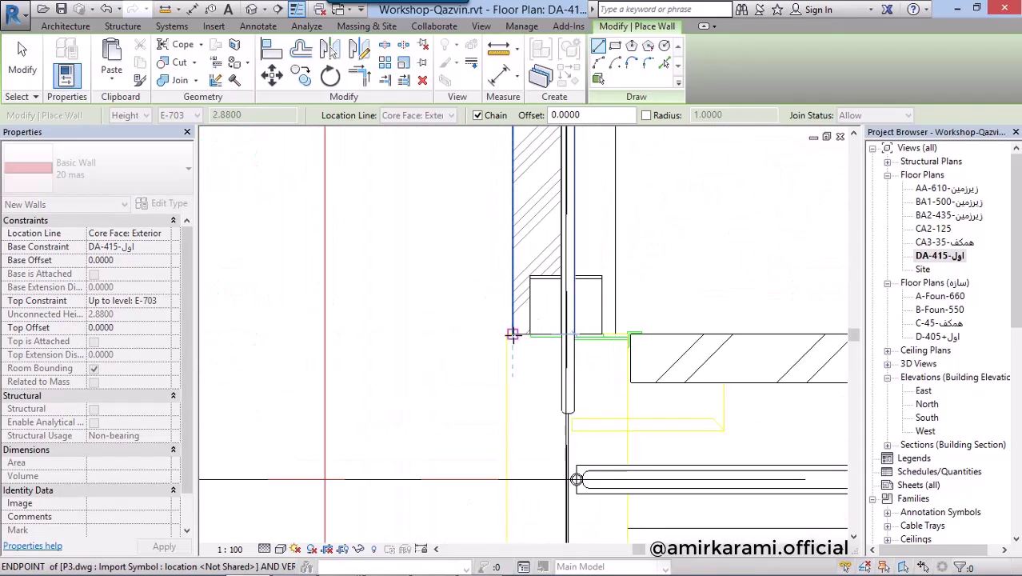
pyautogui.click(512, 334)
# - Inspect the gable end in the default 3D view and select the new upper gable wall
pyautogui.click(250, 9)
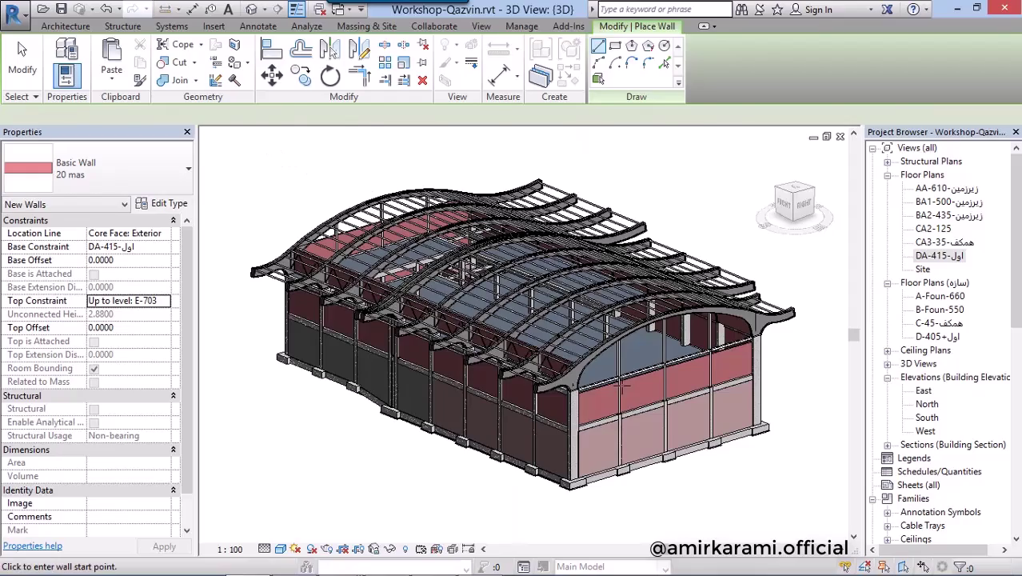
pyautogui.keyDown('shift'); pyautogui.moveTo(622, 387); pyautogui.dragTo(675, 393, button='middle'); pyautogui.keyUp('shift')
pyautogui.scroll(4, 479, 357)
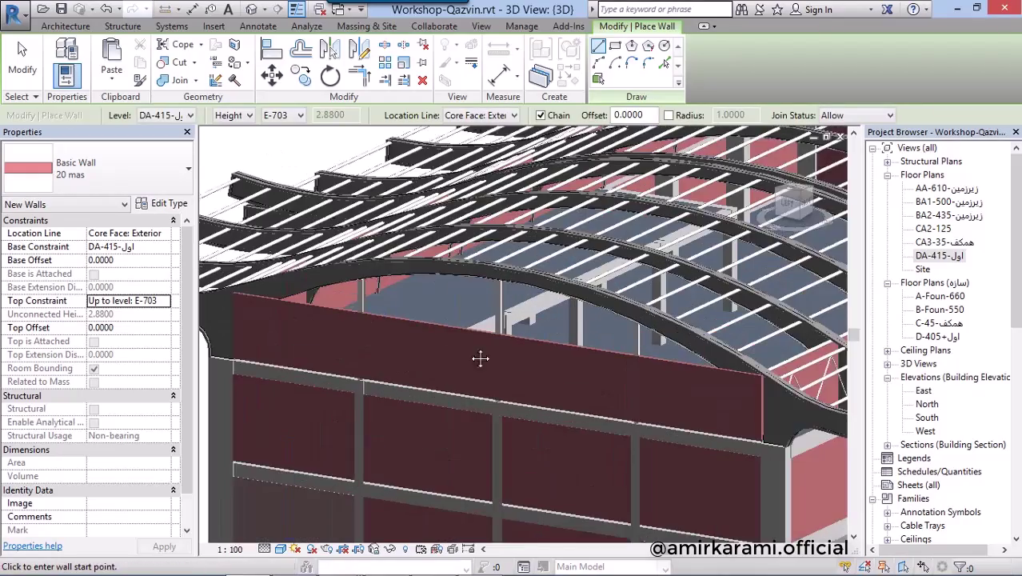
pyautogui.scroll(-1, 480, 357)
pyautogui.press('Escape')
pyautogui.click(562, 249)
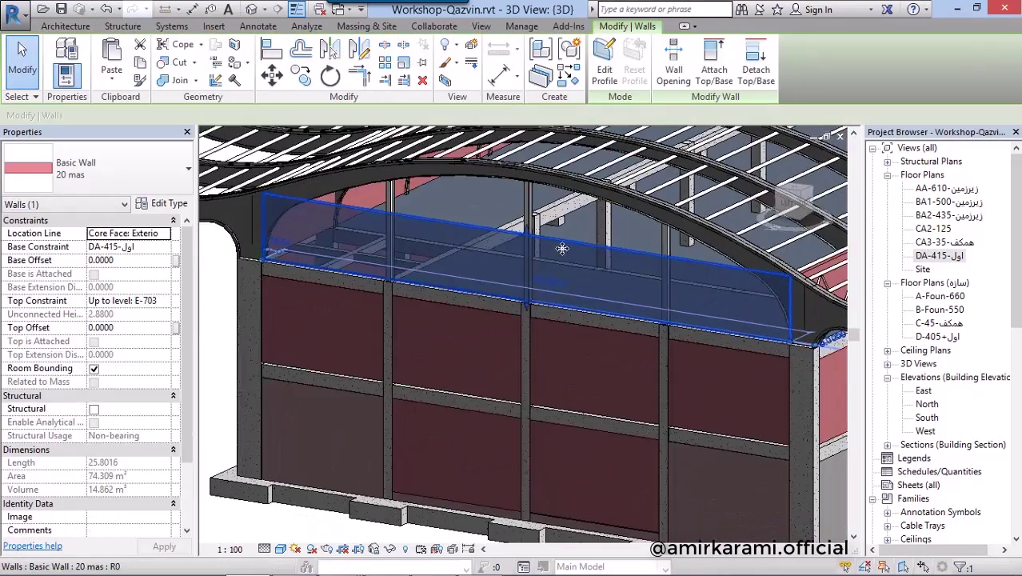
# - Enter the gable wall's profile sketch and pick the arch beam edge in wireframe view
pyautogui.click(605, 74)
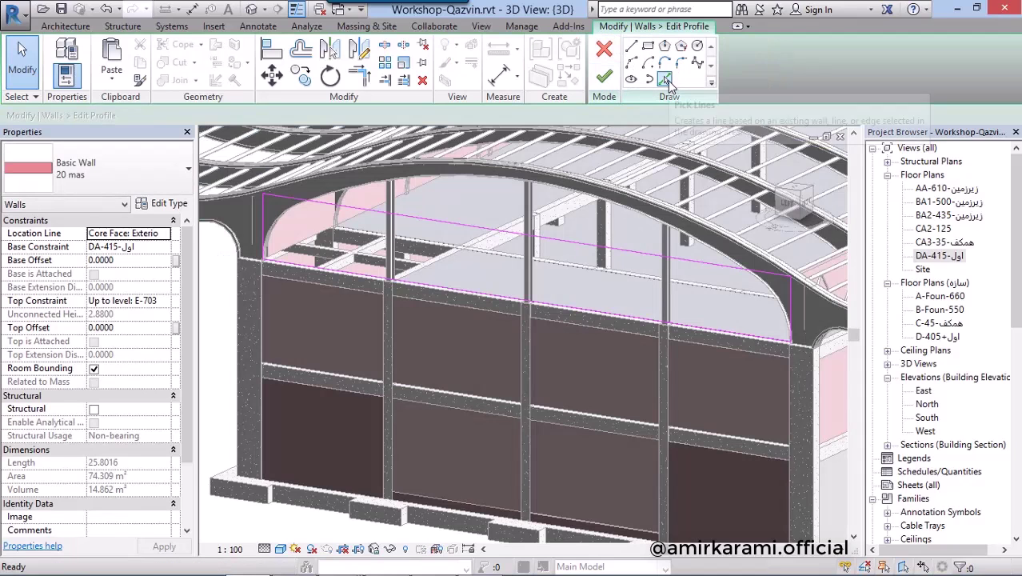
pyautogui.click(664, 79)
pyautogui.scroll(2, 319, 206)
pyautogui.scroll(1, 319, 206)
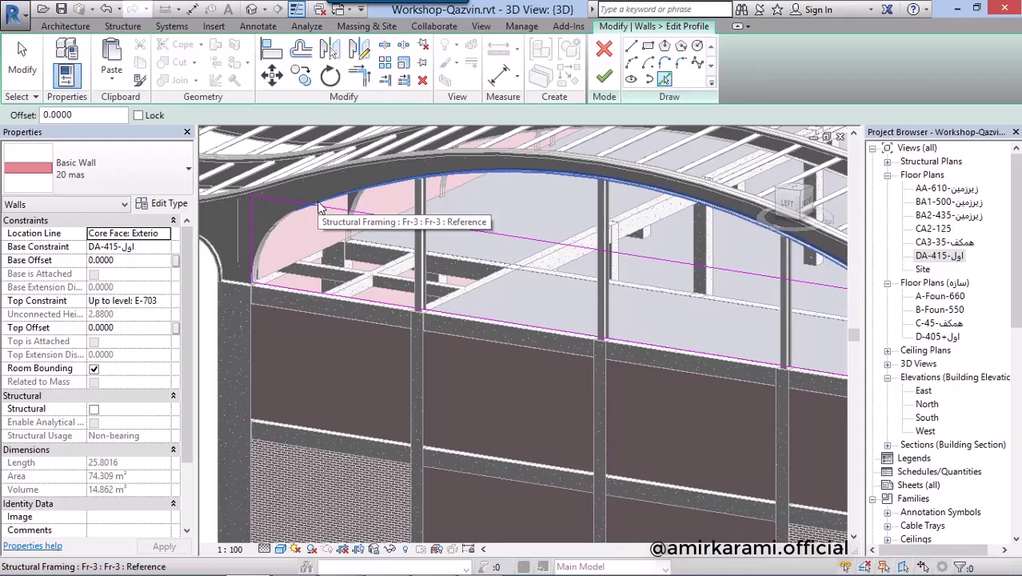
pyautogui.scroll(3, 301, 218)
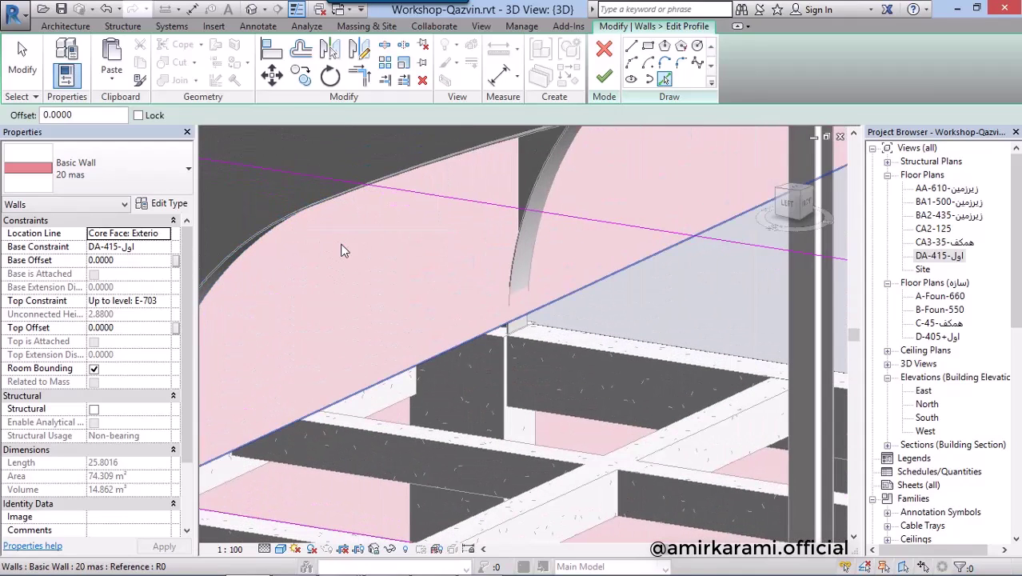
pyautogui.press('w')
pyautogui.press('f')
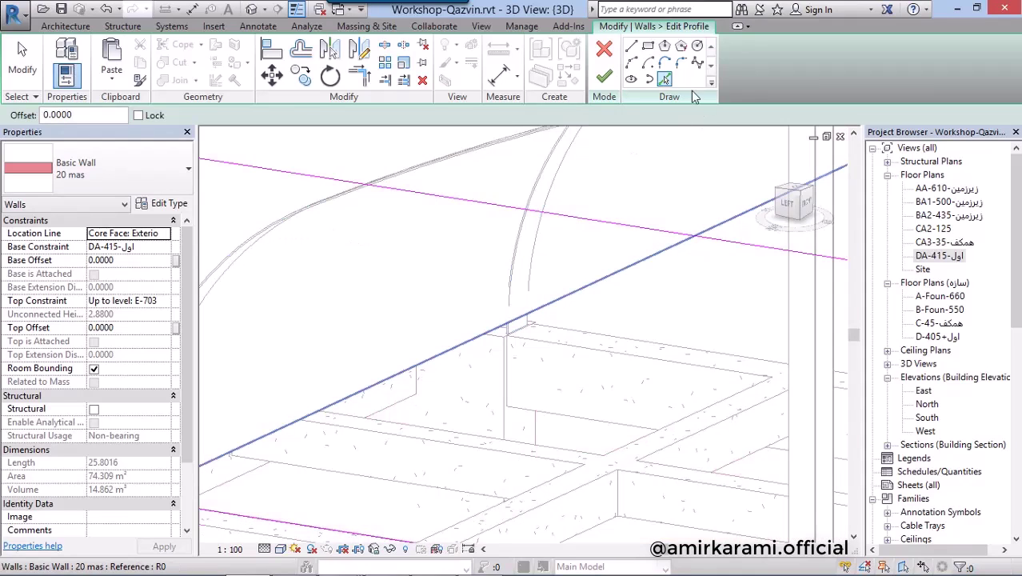
pyautogui.scroll(2, 237, 229)
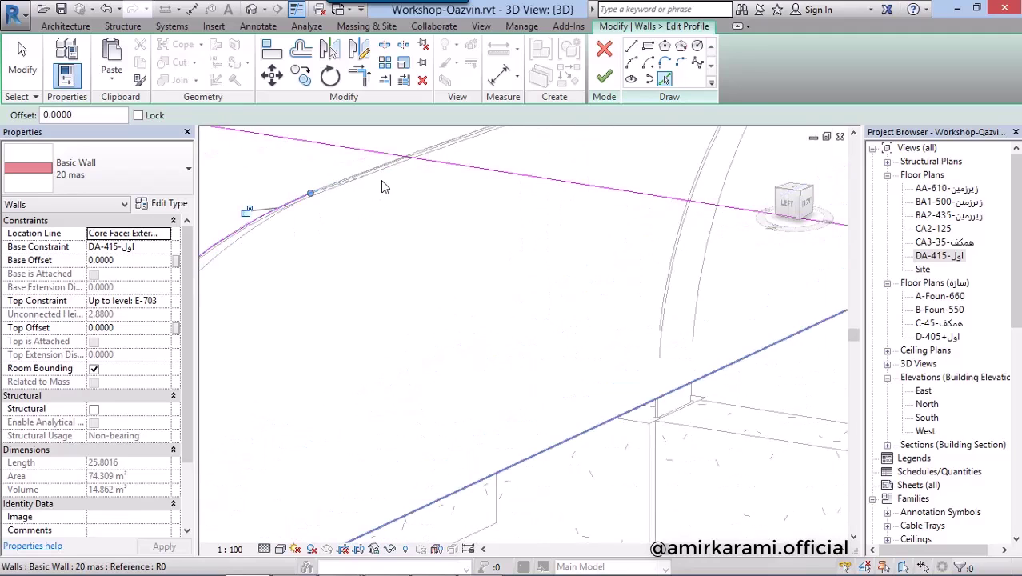
pyautogui.scroll(-2, 289, 265)
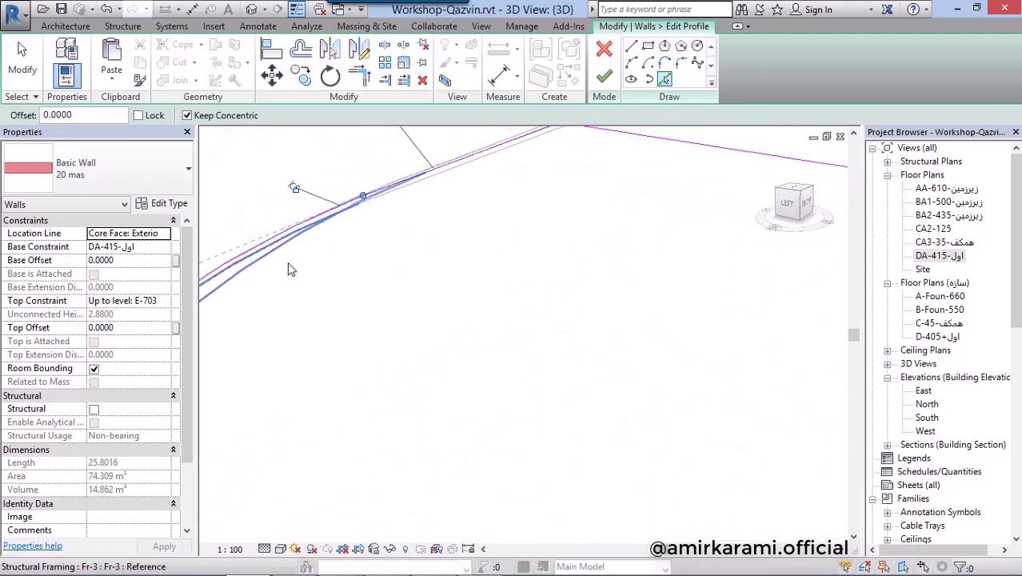
pyautogui.scroll(-2, 292, 217)
pyautogui.scroll(-3, 292, 221)
pyautogui.scroll(3, 683, 299)
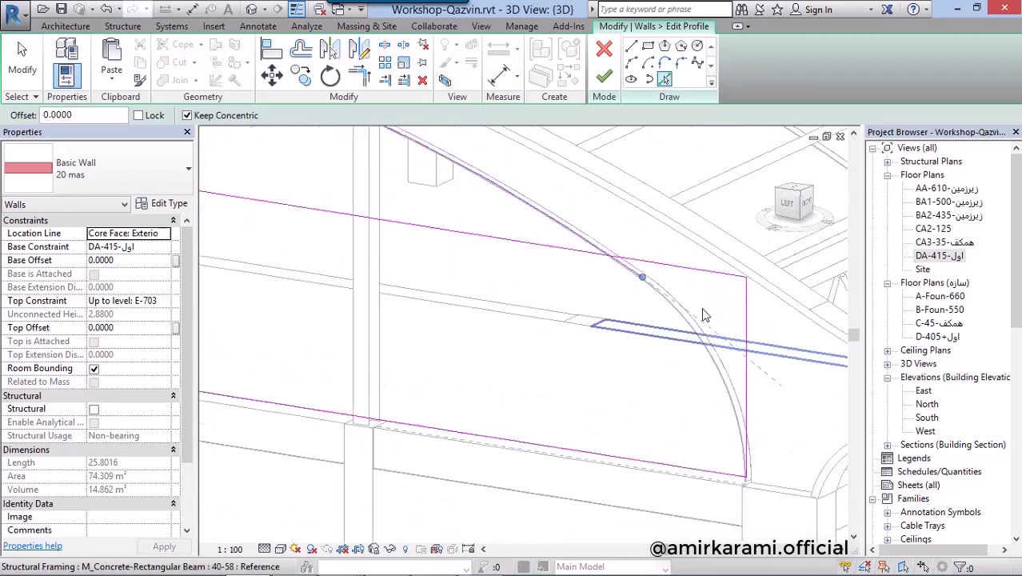
pyautogui.scroll(2, 644, 272)
pyautogui.scroll(2, 631, 236)
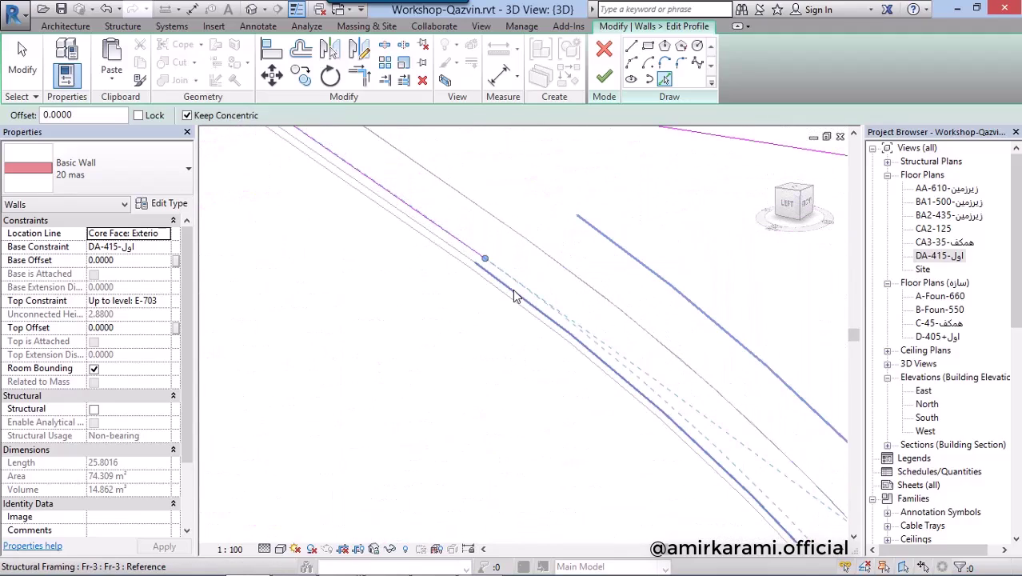
# - Delete the straight top line and both vertical lines from the profile sketch
pyautogui.press('Escape')
pyautogui.press('Escape')
pyautogui.scroll(-3, 677, 237)
pyautogui.scroll(-2, 689, 272)
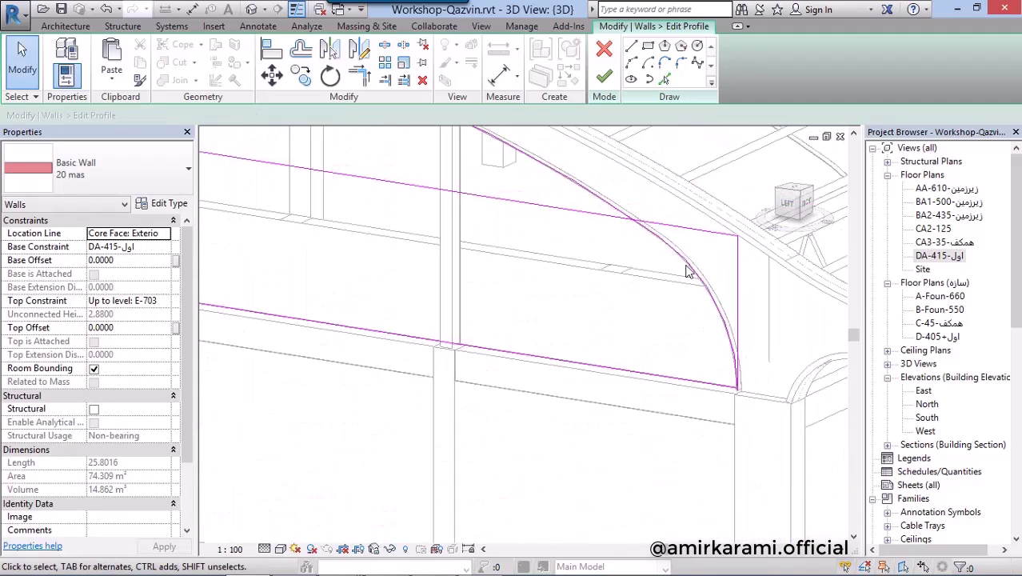
pyautogui.scroll(-3, 685, 272)
pyautogui.click(527, 242)
pyautogui.press('Delete')
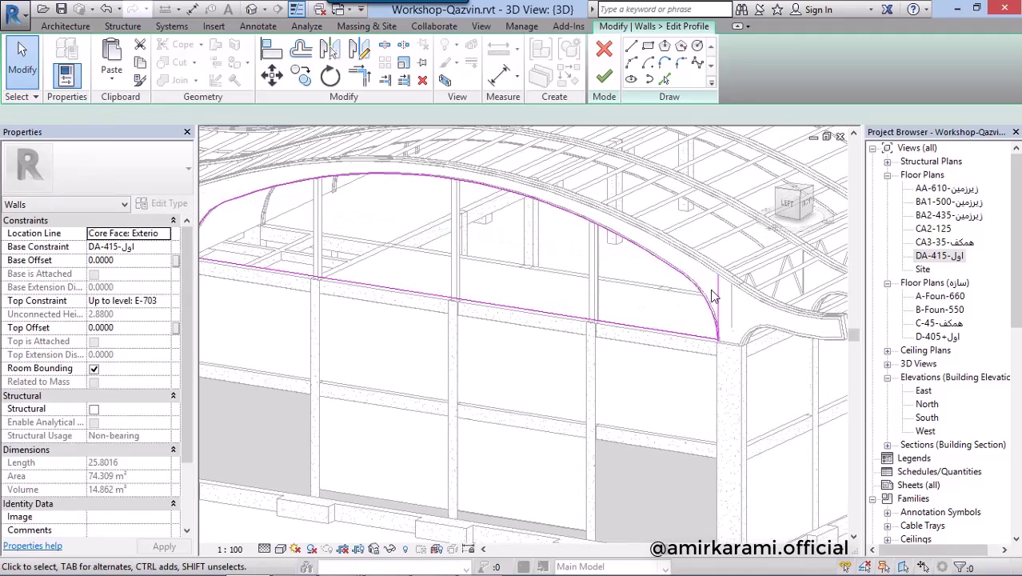
pyautogui.click(718, 300)
pyautogui.press('Delete')
pyautogui.moveTo(708, 292)
pyautogui.keyDown('shift'); pyautogui.mouseDown(button='middle')
pyautogui.moveTo(425, 276)
pyautogui.moveTo(565, 130)
pyautogui.mouseUp(button='middle'); pyautogui.keyUp('shift')
pyautogui.click(398, 244)
pyautogui.press('Delete')
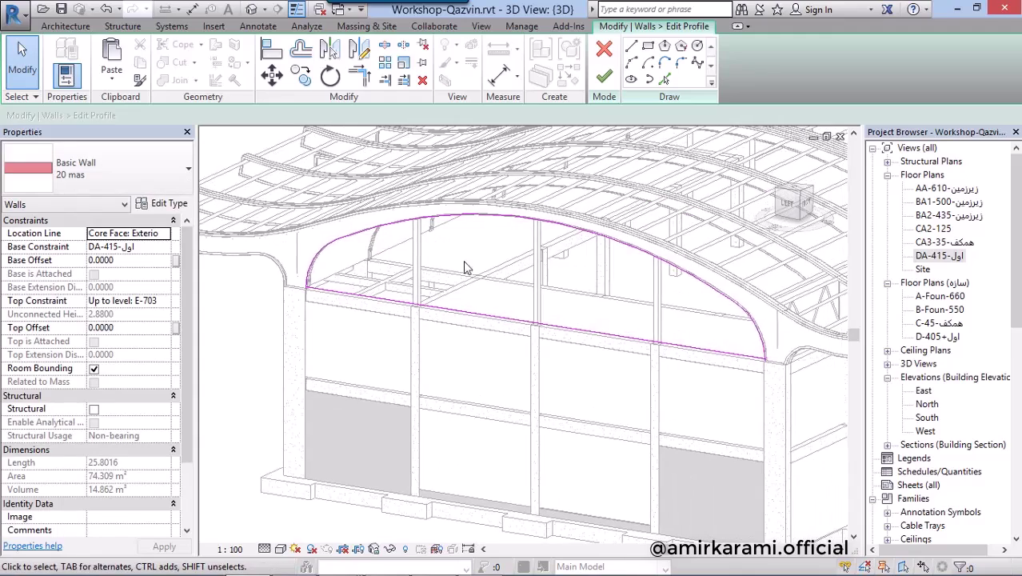
# - Trim the arc and remaining lines to corners with TR, then finish the arched profile
pyautogui.click(605, 77)
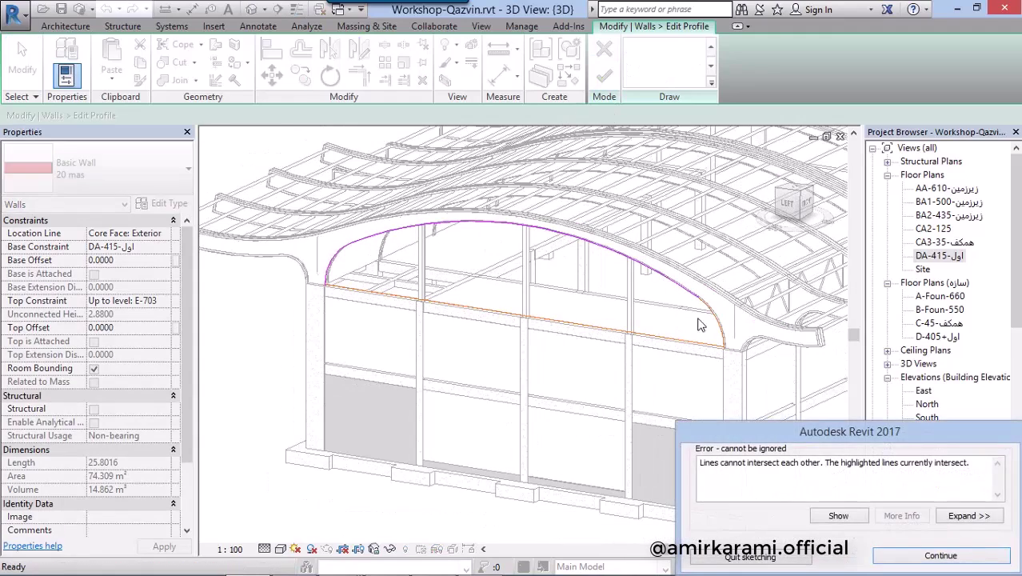
pyautogui.press('Return')
pyautogui.scroll(3, 715, 345)
pyautogui.press('t')
pyautogui.press('r')
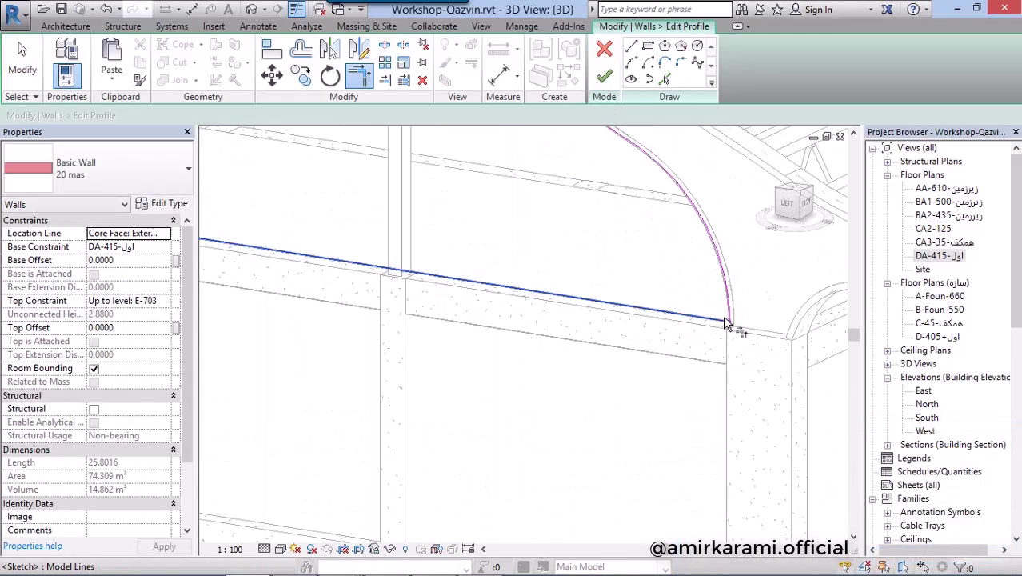
pyautogui.scroll(-2, 449, 343)
pyautogui.scroll(-2, 484, 400)
pyautogui.scroll(3, 365, 240)
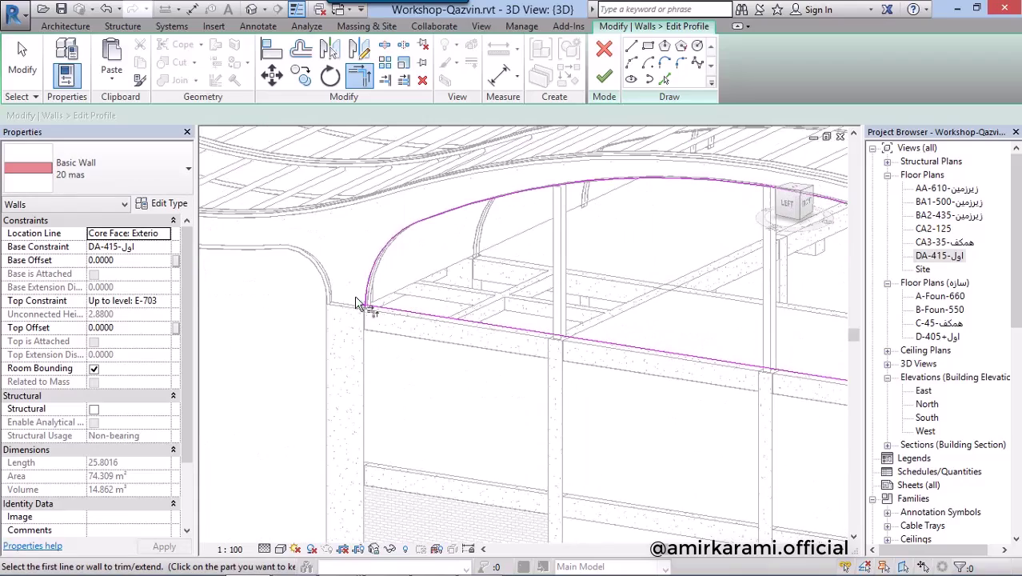
pyautogui.scroll(2, 378, 306)
pyautogui.scroll(-2, 372, 299)
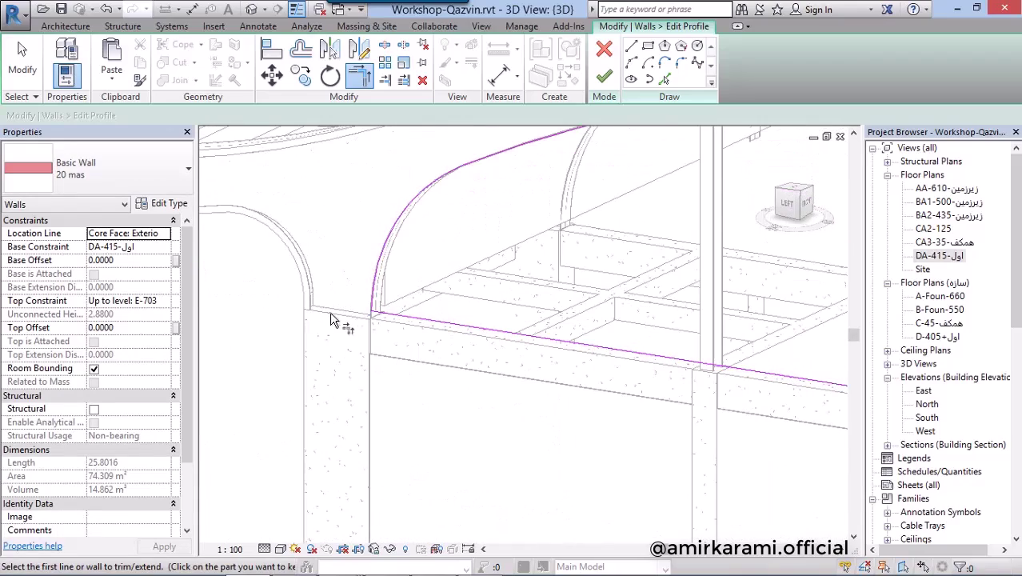
pyautogui.scroll(-3, 344, 260)
pyautogui.scroll(-2, 479, 224)
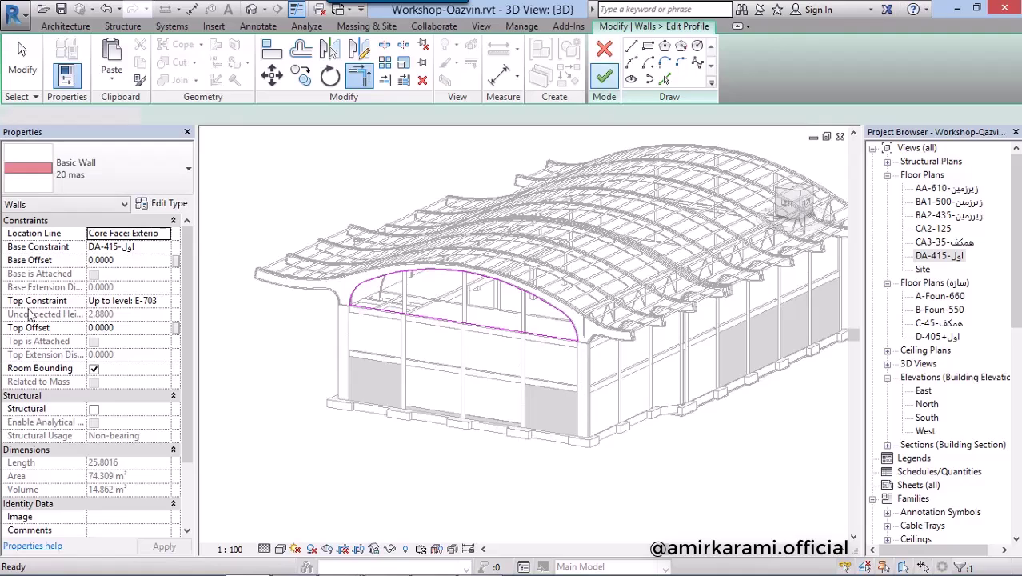
pyautogui.click(604, 76)
pyautogui.click(308, 490)
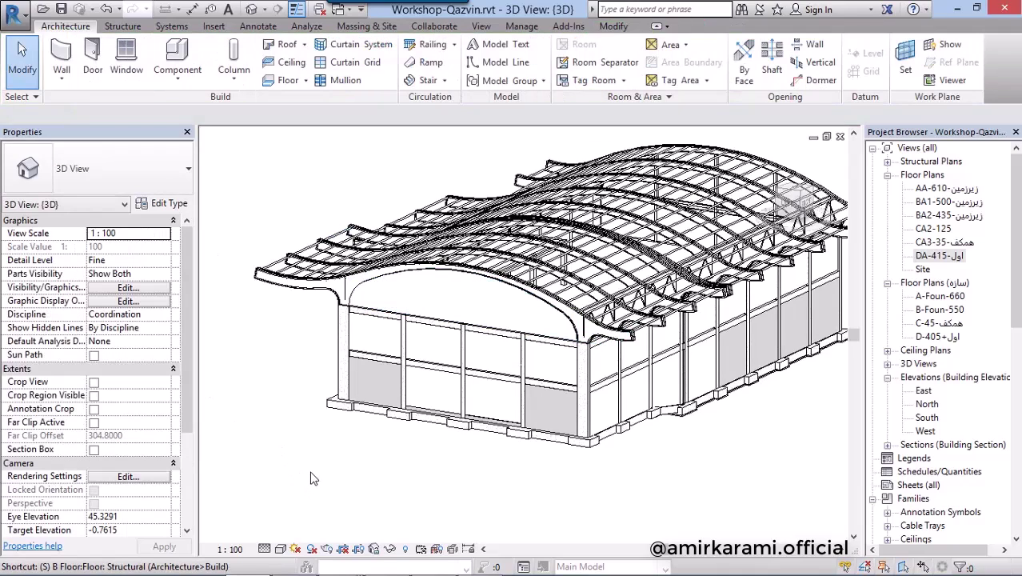
# - Return to shaded display and inspect the arched gable wall's base at a column
pyautogui.press('d')
pyautogui.click(501, 317)
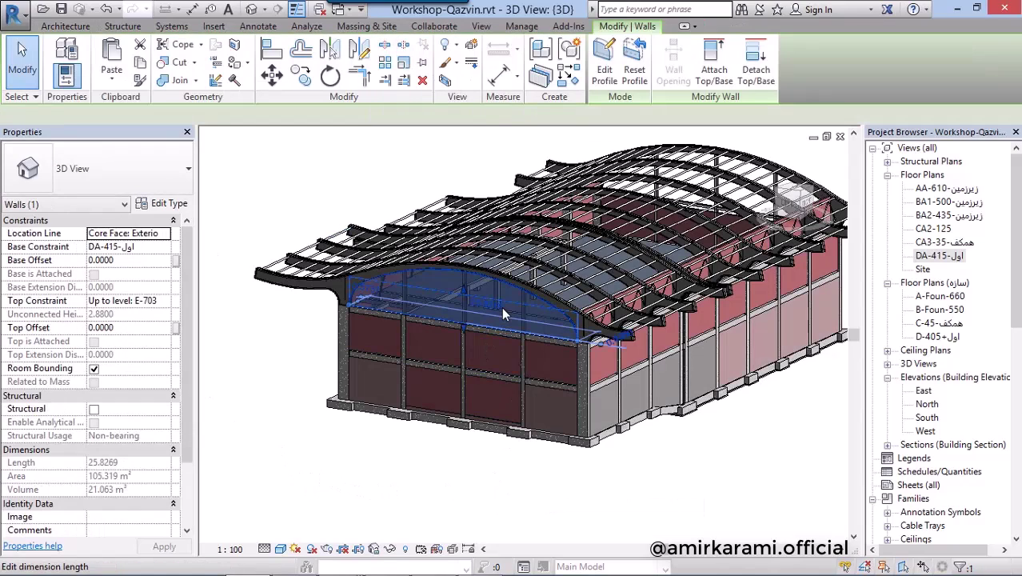
pyautogui.scroll(4, 501, 306)
pyautogui.moveTo(501, 306)
pyautogui.keyDown('shift'); pyautogui.mouseDown(button='middle')
pyautogui.moveTo(565, 395)
pyautogui.moveTo(576, 376)
pyautogui.moveTo(528, 314)
pyautogui.mouseUp(button='middle'); pyautogui.keyUp('shift')
pyautogui.scroll(4, 576, 376)
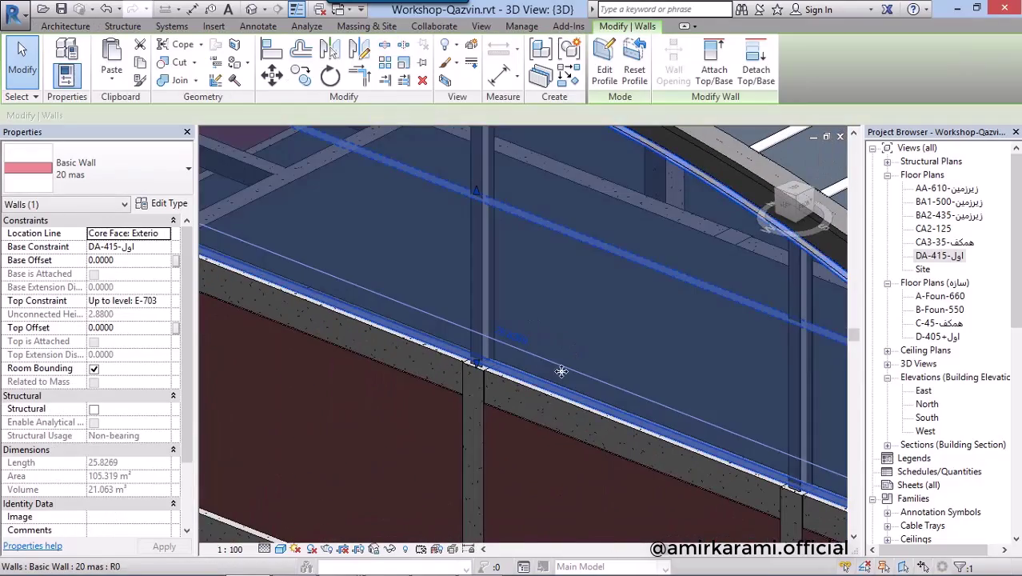
pyautogui.keyDown('shift'); pyautogui.moveTo(493, 392); pyautogui.dragTo(487, 331, button='middle'); pyautogui.keyUp('shift')
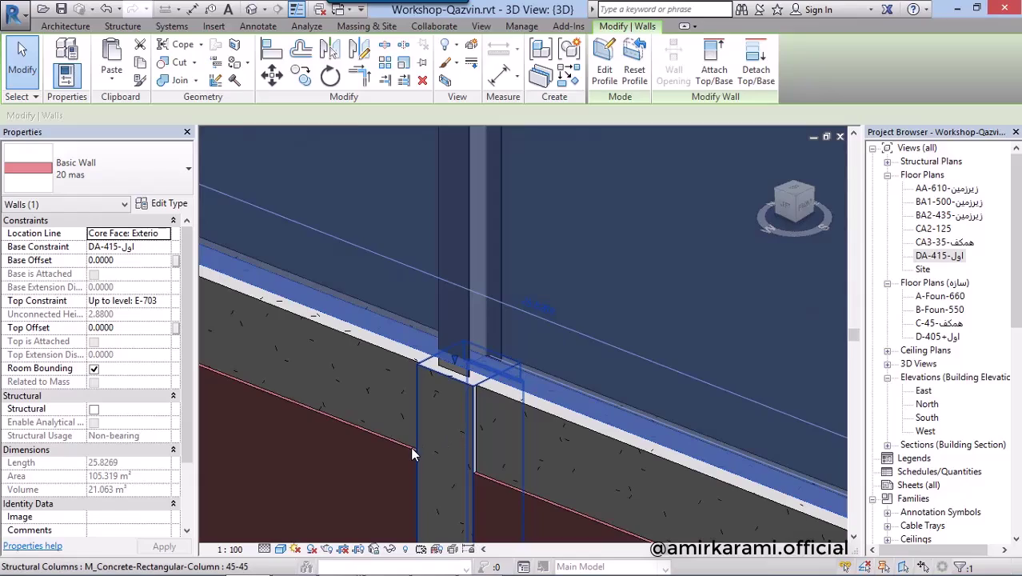
pyautogui.scroll(-8, 441, 405)
pyautogui.press('Escape')
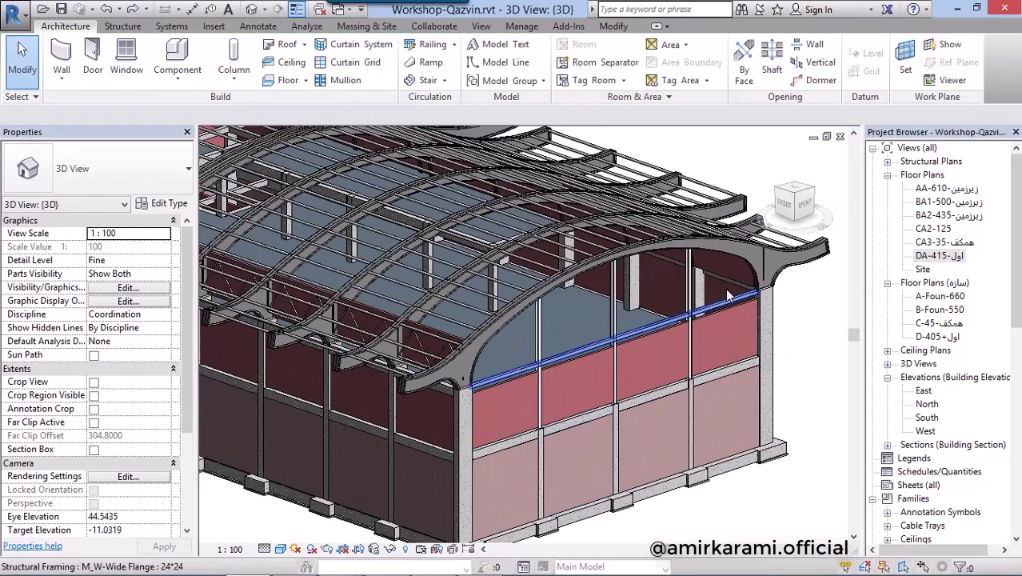
# - Set the pink wall's top constraint to level DA-415
pyautogui.scroll(3, 459, 410)
pyautogui.scroll(3, 380, 434)
pyautogui.scroll(2, 471, 433)
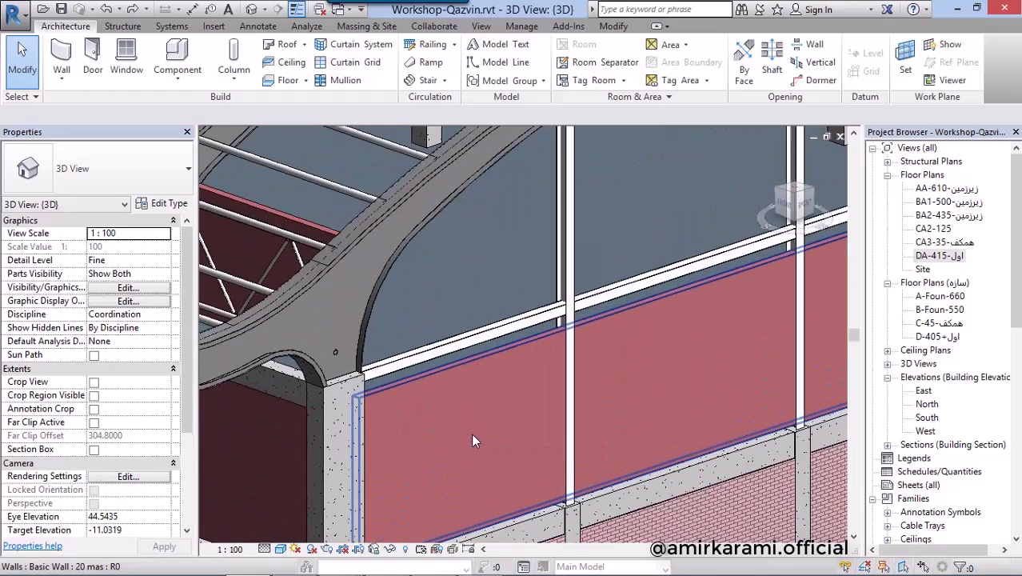
pyautogui.click(483, 425)
pyautogui.keyDown('shift'); pyautogui.moveTo(508, 424); pyautogui.dragTo(448, 343, button='middle'); pyautogui.keyUp('shift')
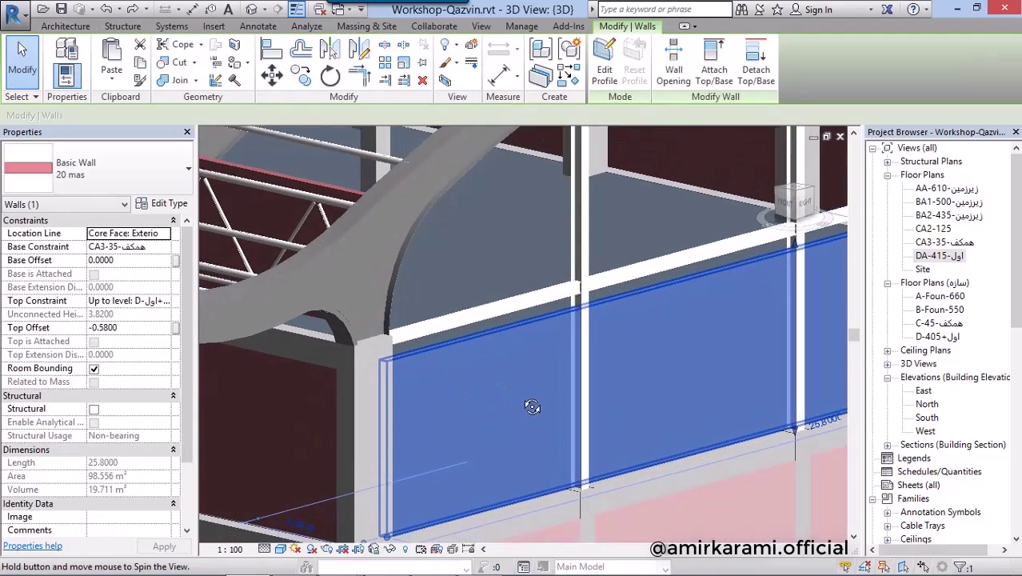
pyautogui.click(164, 302)
pyautogui.scroll(-1, 184, 365)
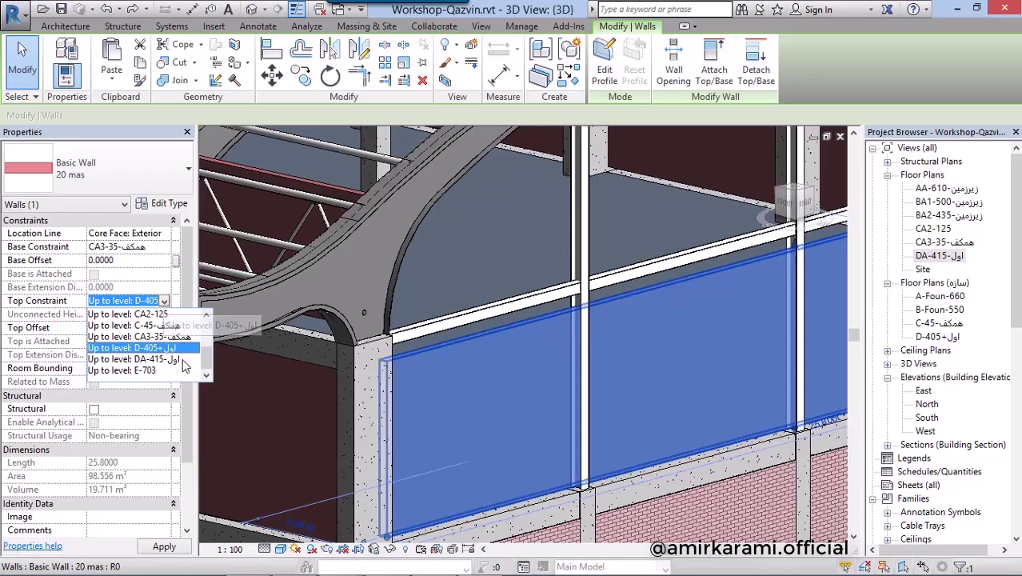
pyautogui.click(163, 360)
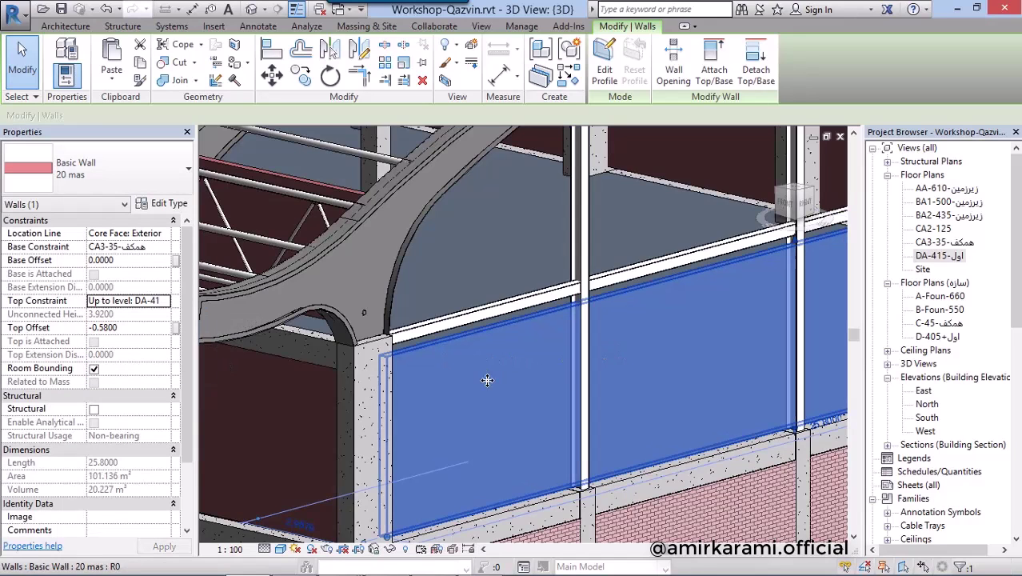
pyautogui.keyDown('shift'); pyautogui.moveTo(487, 380); pyautogui.dragTo(495, 360, button='middle'); pyautogui.keyUp('shift')
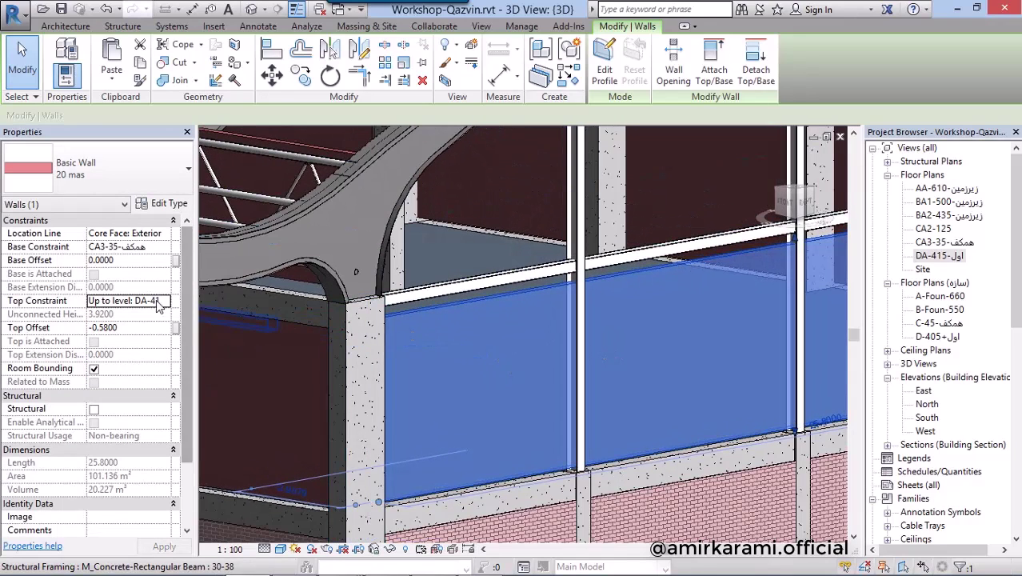
pyautogui.scroll(2, 485, 284)
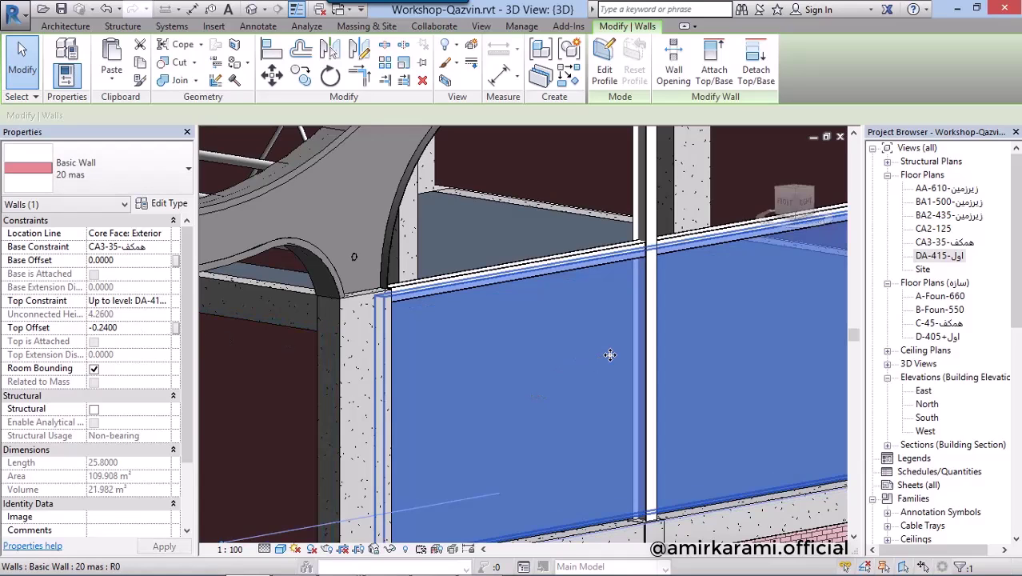
pyautogui.press('Escape')
# - Give the pink masonry wall a top offset of -0.34 below the steel beam
pyautogui.scroll(2, 441, 261)
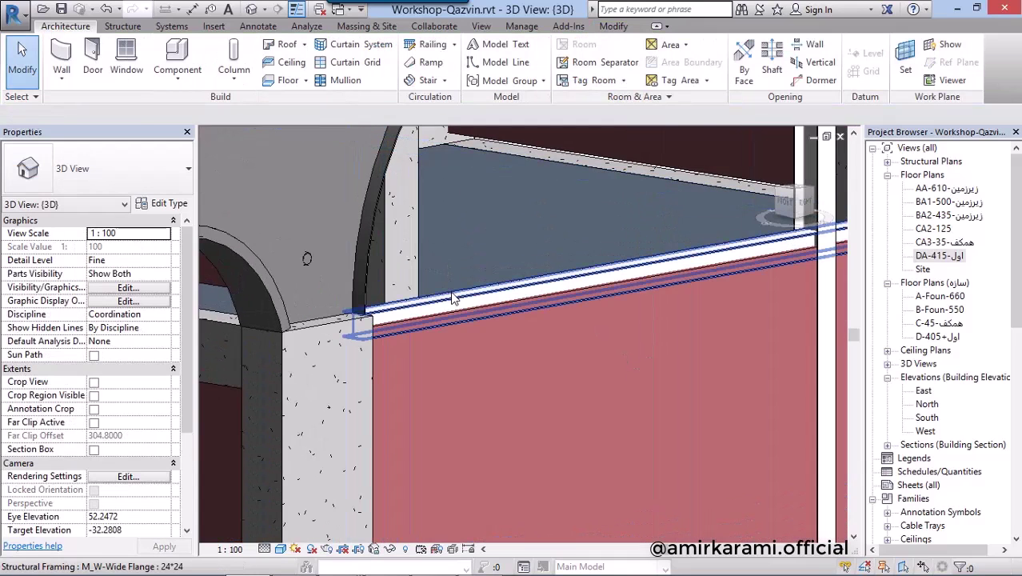
pyautogui.click(452, 298)
pyautogui.click(468, 361)
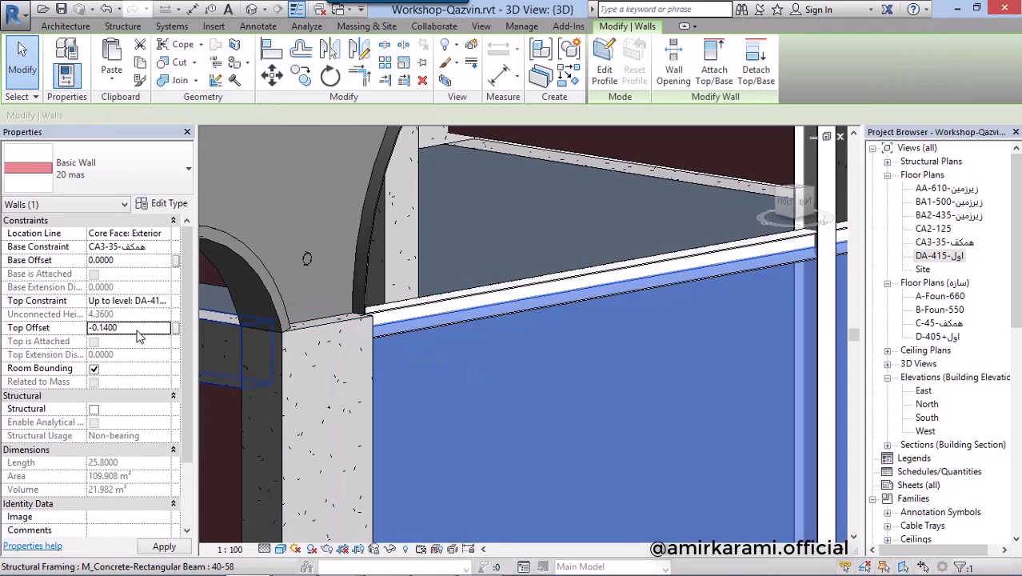
pyautogui.write('-0.3400')
pyautogui.press('Return')
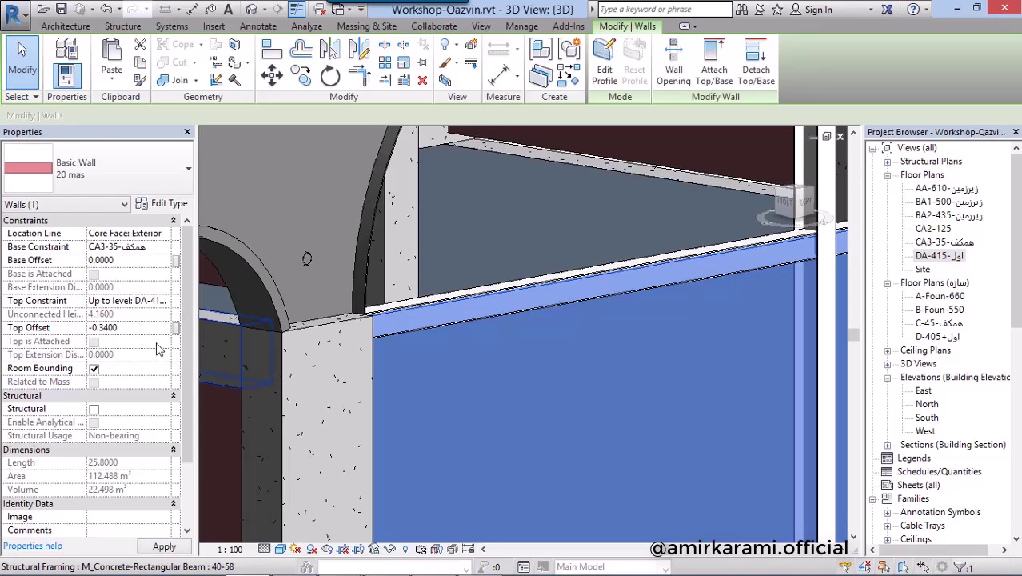
pyautogui.scroll(-2, 413, 273)
pyautogui.press('Escape')
pyautogui.scroll(-2, 472, 325)
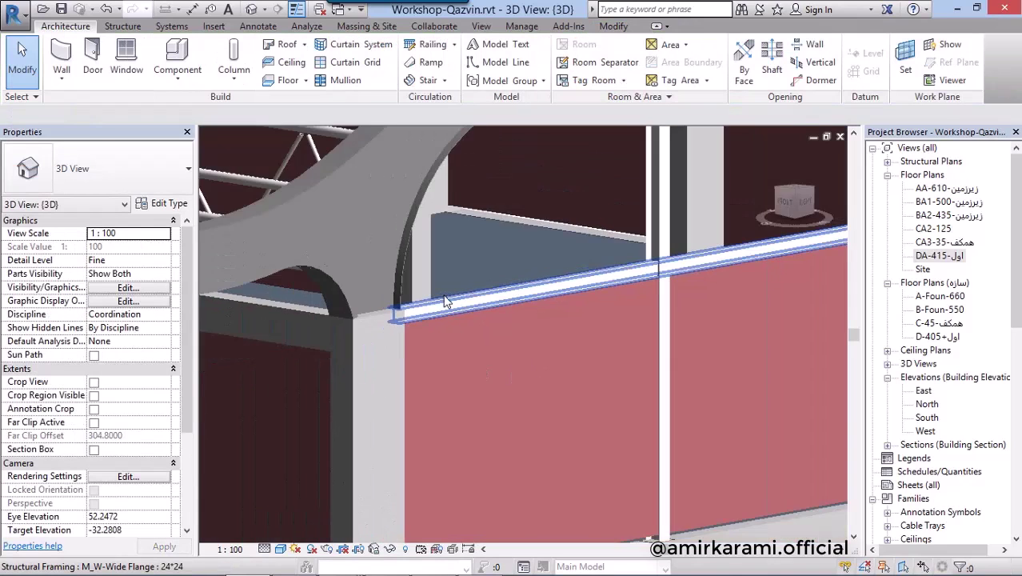
pyautogui.scroll(-2, 480, 327)
pyautogui.scroll(-2, 523, 358)
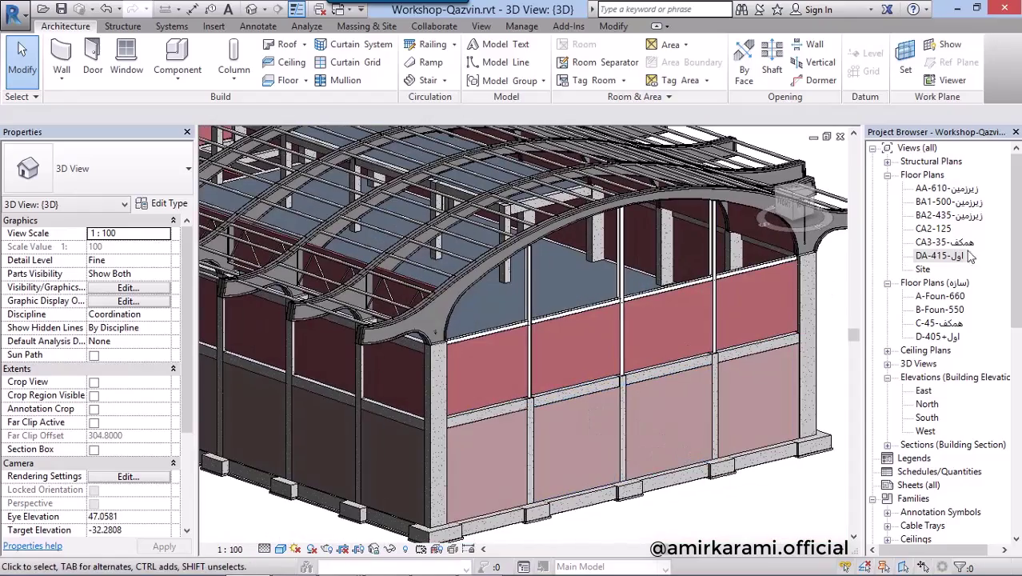
# - Open the DA-415 floor plan and zoom to the gable edge
pyautogui.doubleClick(970, 255)
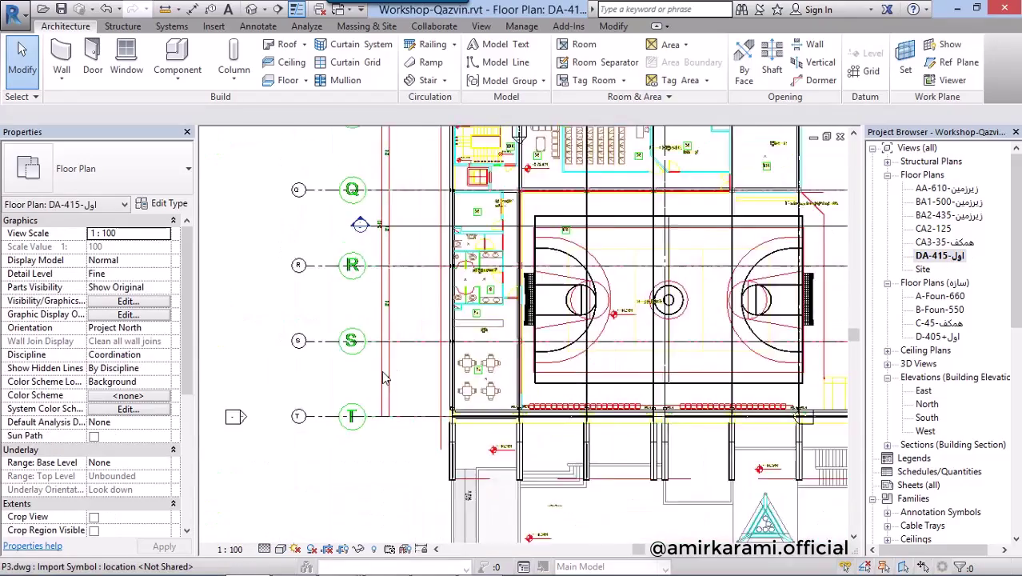
pyautogui.scroll(-3, 384, 379)
pyautogui.scroll(2, 592, 256)
pyautogui.scroll(3, 600, 254)
pyautogui.scroll(3, 606, 252)
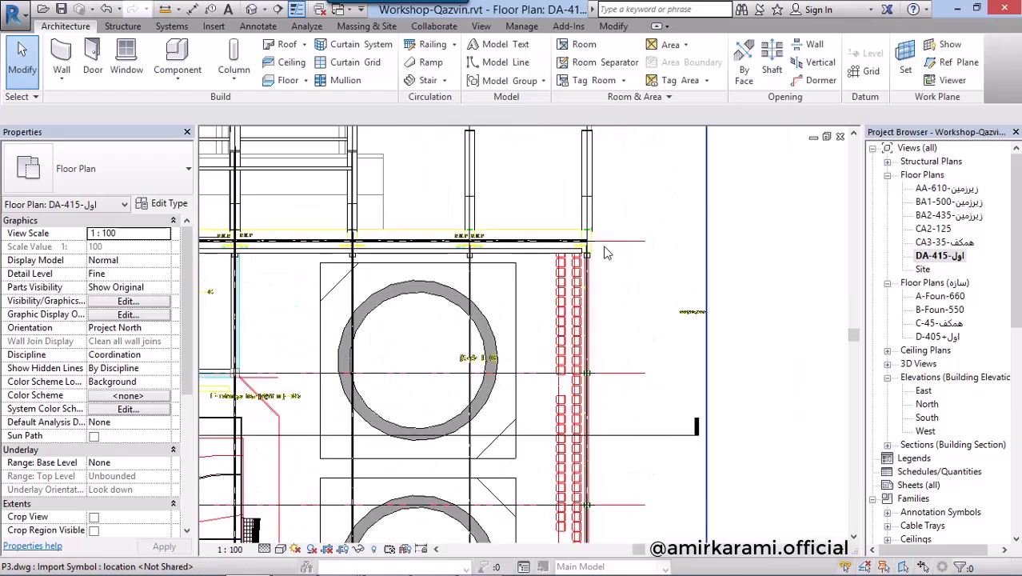
pyautogui.scroll(4, 606, 253)
pyautogui.scroll(3, 581, 275)
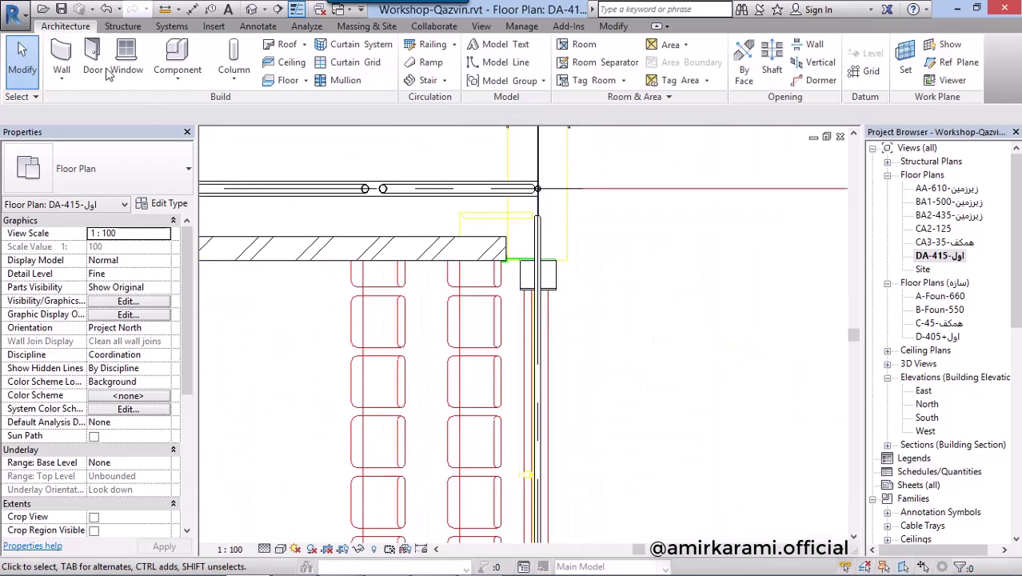
# - Place a 20 mas wall along the gable edge, then switch back to the {3D} view
pyautogui.click(64, 55)
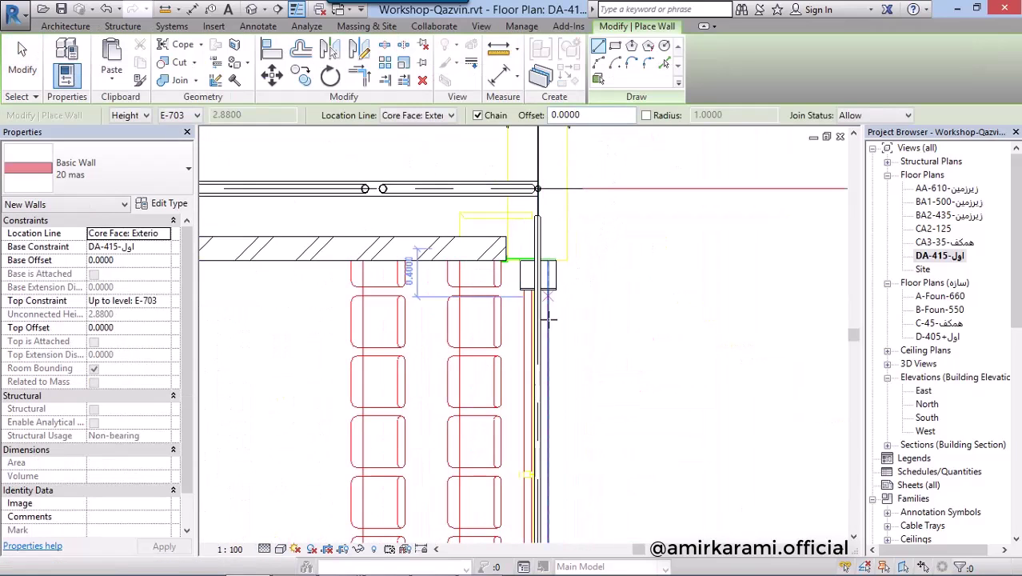
pyautogui.scroll(2, 549, 320)
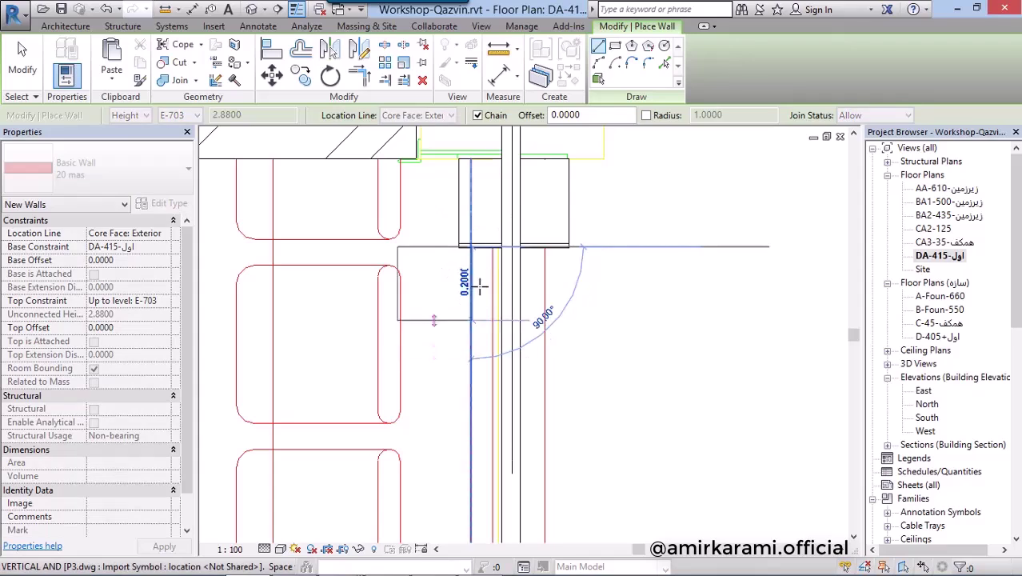
pyautogui.scroll(-3, 512, 356)
pyautogui.moveTo(516, 357); pyautogui.dragTo(531, 177, button='middle')
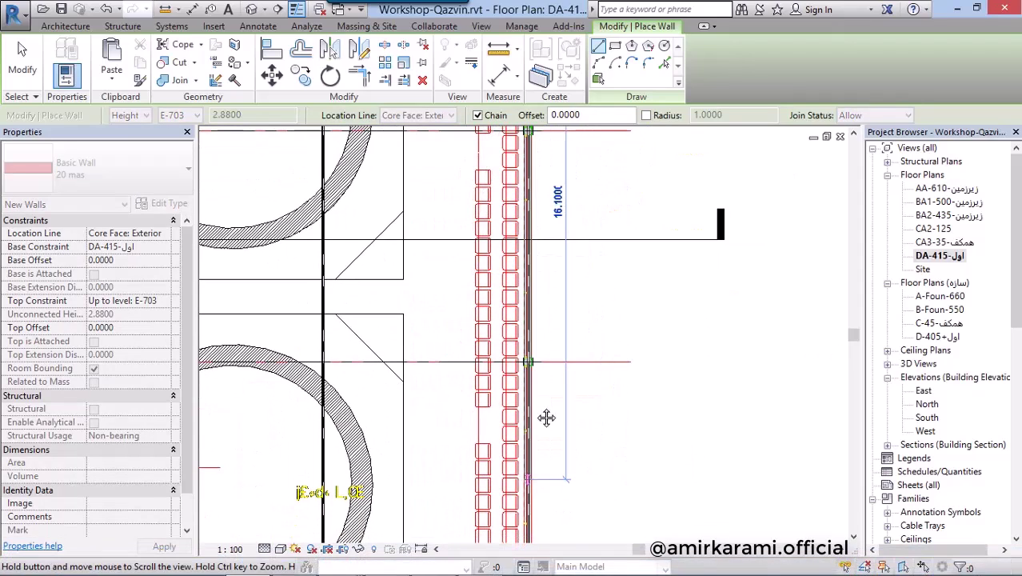
pyautogui.scroll(3, 532, 408)
pyautogui.scroll(2, 547, 410)
pyautogui.scroll(3, 546, 409)
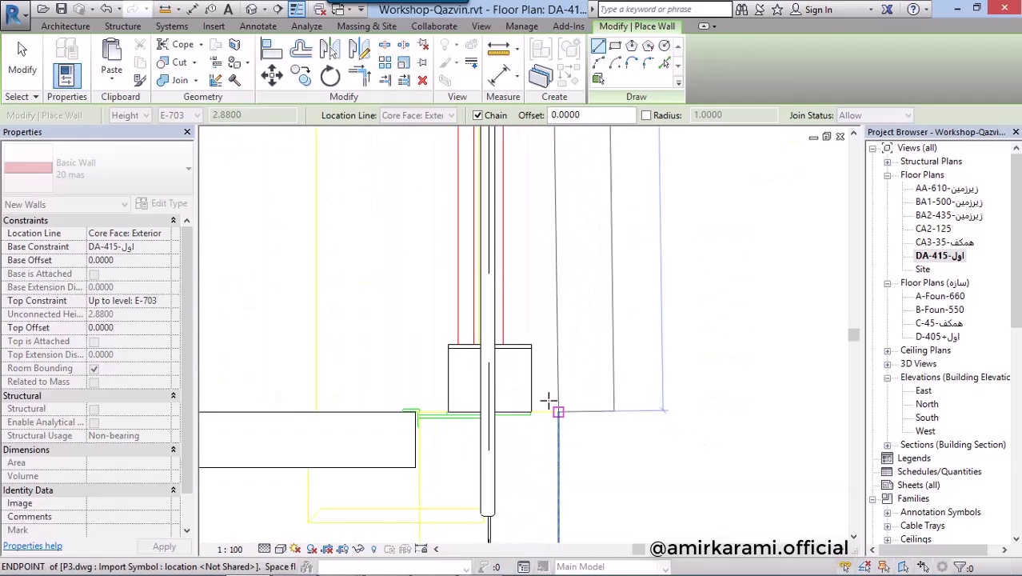
pyautogui.scroll(2, 548, 404)
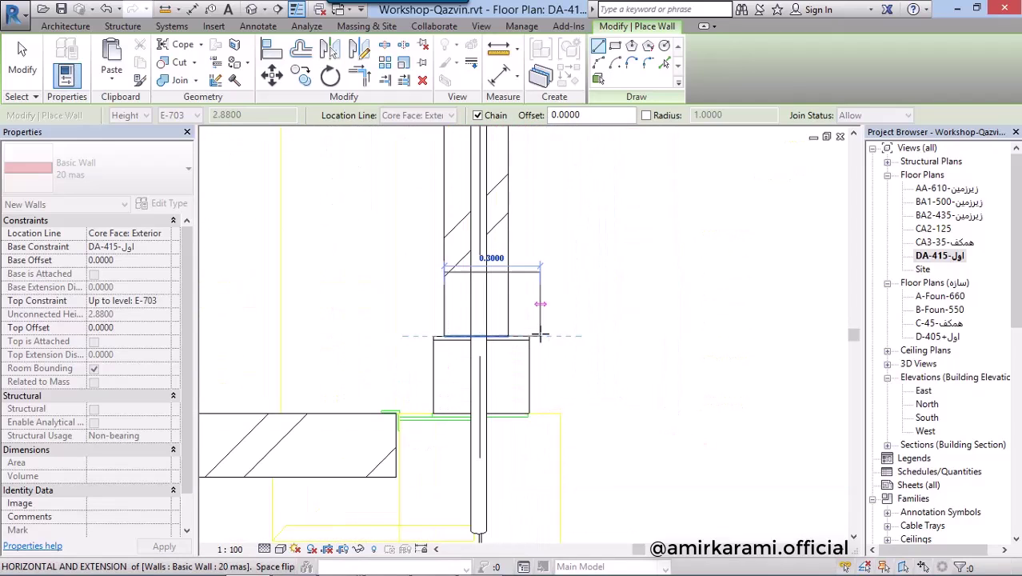
pyautogui.click(251, 9)
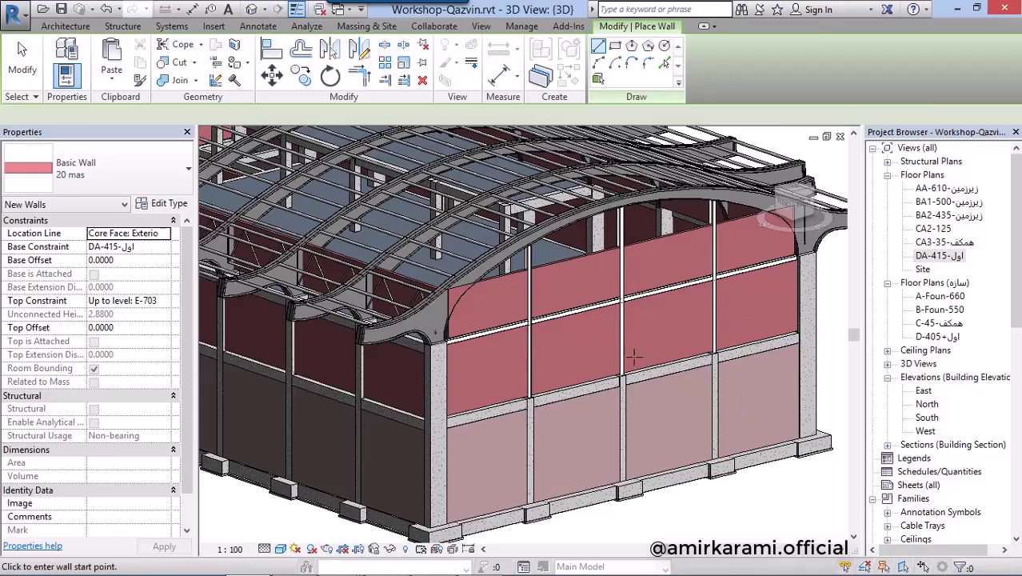
# - Select the new gable wall and enter its profile sketch
pyautogui.moveTo(632, 357)
pyautogui.keyDown('shift'); pyautogui.mouseDown(button='middle')
pyautogui.moveTo(559, 347)
pyautogui.moveTo(543, 327)
pyautogui.mouseUp(button='middle'); pyautogui.keyUp('shift')
pyautogui.scroll(3, 404, 296)
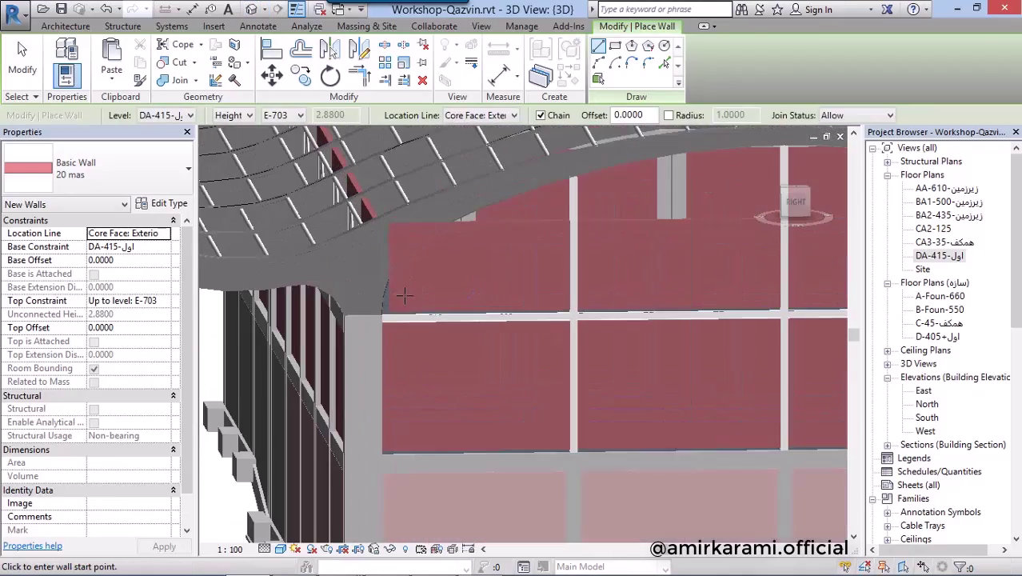
pyautogui.press('Escape')
pyautogui.press('Escape')
pyautogui.click(390, 356)
pyautogui.moveTo(389, 355)
pyautogui.keyDown('shift'); pyautogui.mouseDown(button='middle')
pyautogui.moveTo(654, 389)
pyautogui.moveTo(607, 375)
pyautogui.mouseUp(button='middle'); pyautogui.keyUp('shift')
pyautogui.click(605, 64)
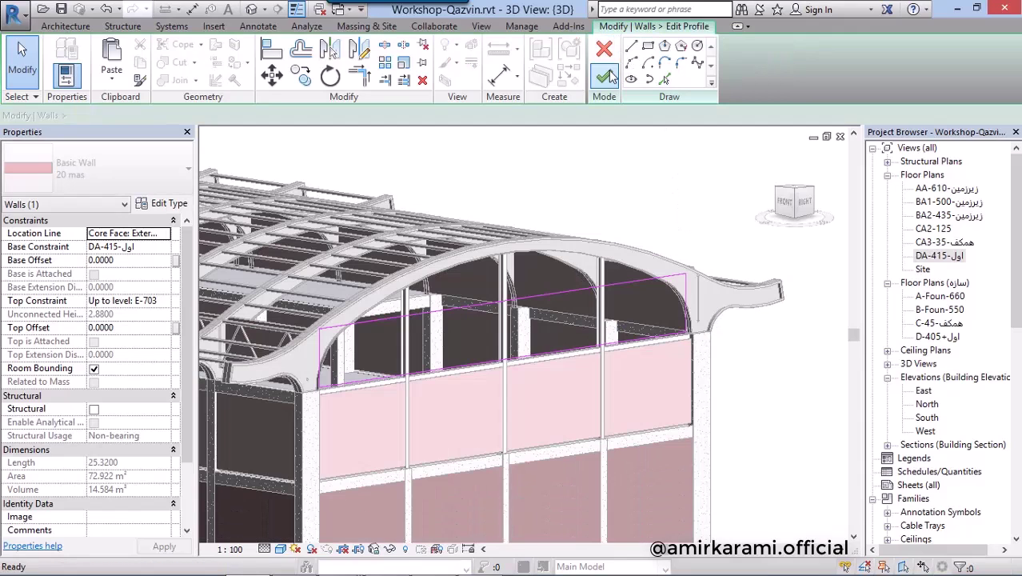
# - Delete the straight sketch line running across the arch
pyautogui.scroll(4, 387, 361)
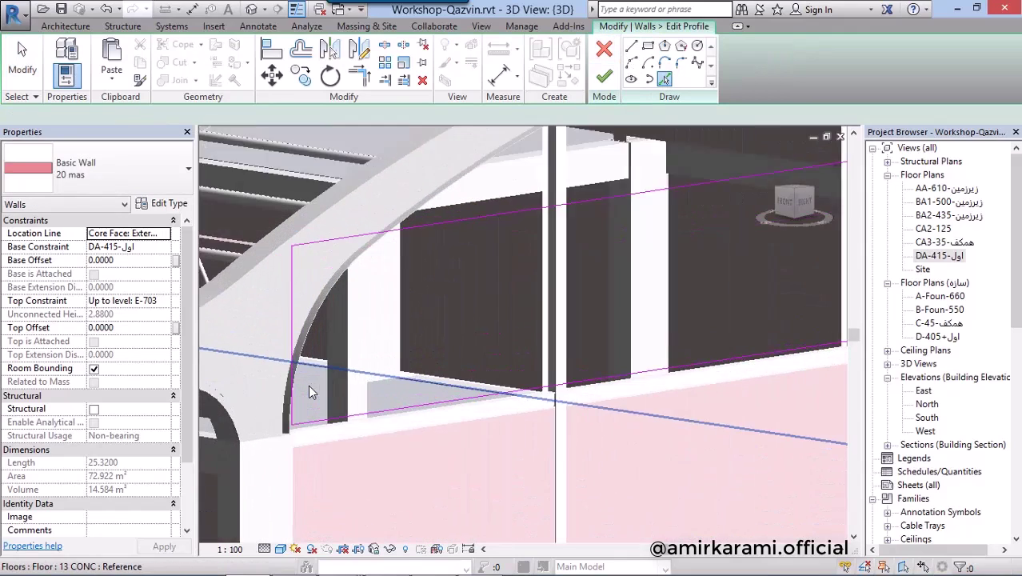
pyautogui.scroll(3, 303, 342)
pyautogui.press('Tab')
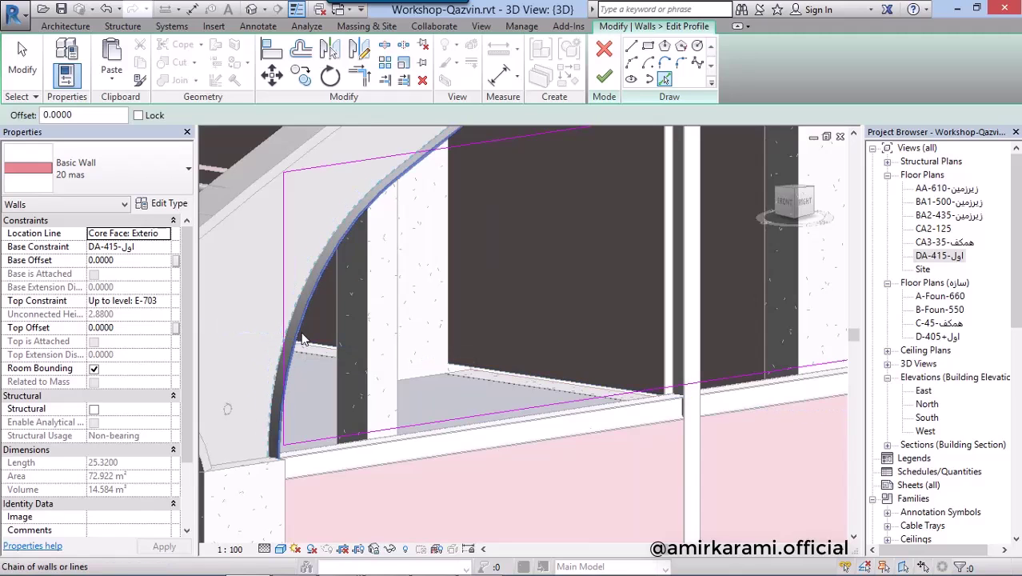
pyautogui.scroll(-6, 311, 399)
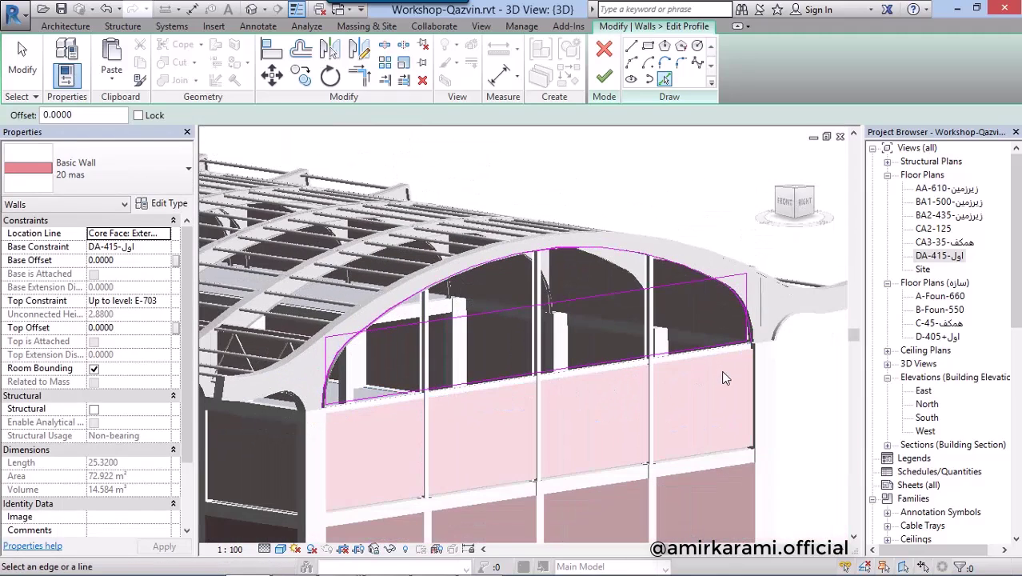
pyautogui.press('Escape')
pyautogui.click(711, 278)
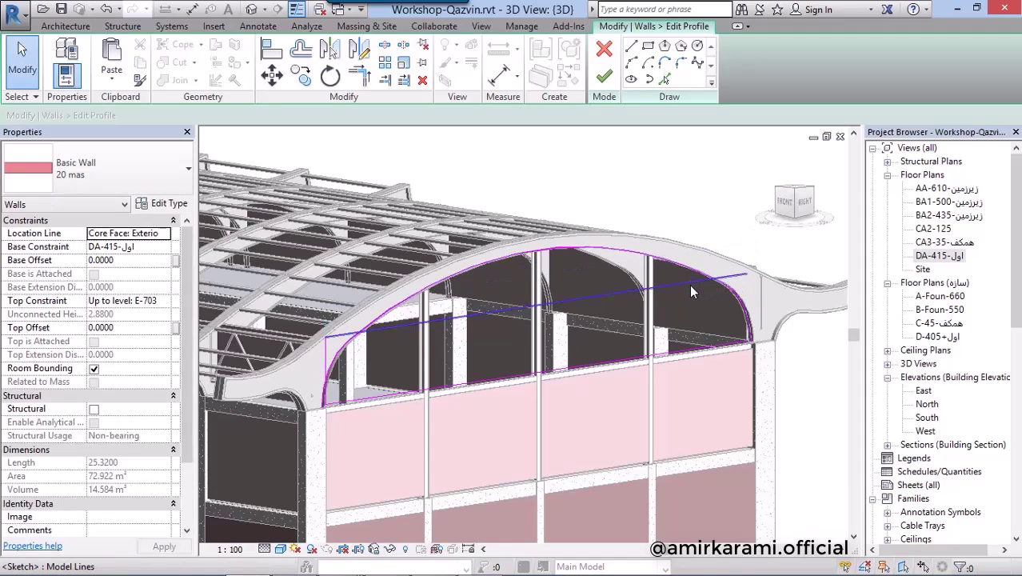
pyautogui.press('Delete')
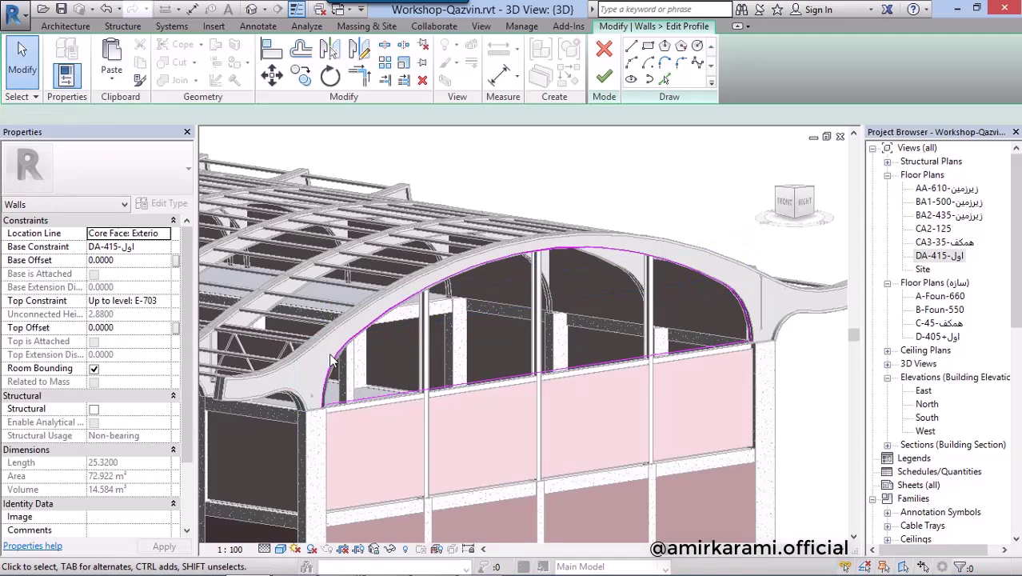
# - Trim the arc to the bottom line at the corner; finishing fails on an unclosed loop
pyautogui.scroll(3, 759, 336)
pyautogui.scroll(3, 719, 339)
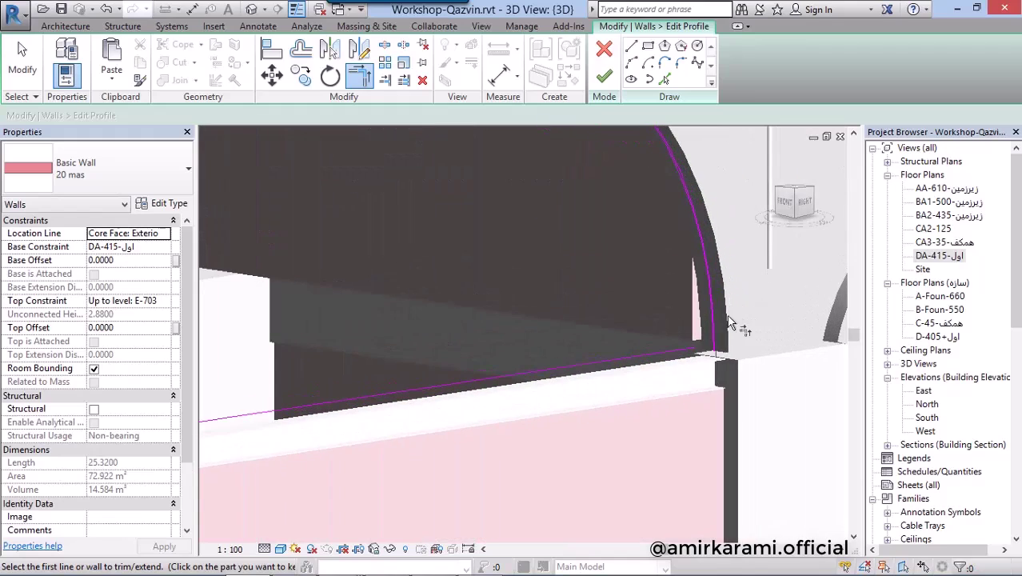
pyautogui.scroll(-5, 670, 354)
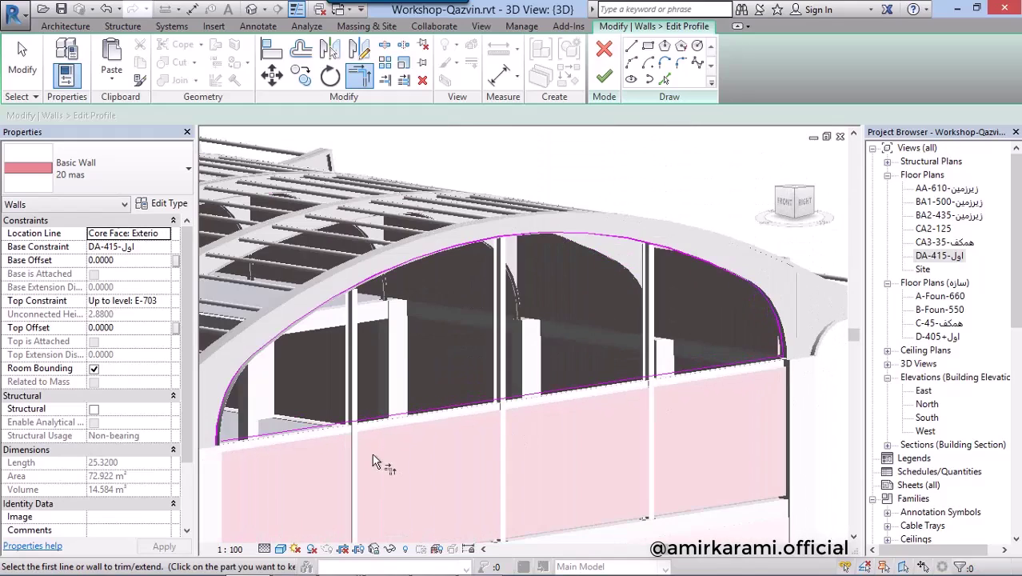
pyautogui.scroll(2, 479, 364)
pyautogui.scroll(3, 480, 363)
pyautogui.click(481, 356)
pyautogui.click(520, 375)
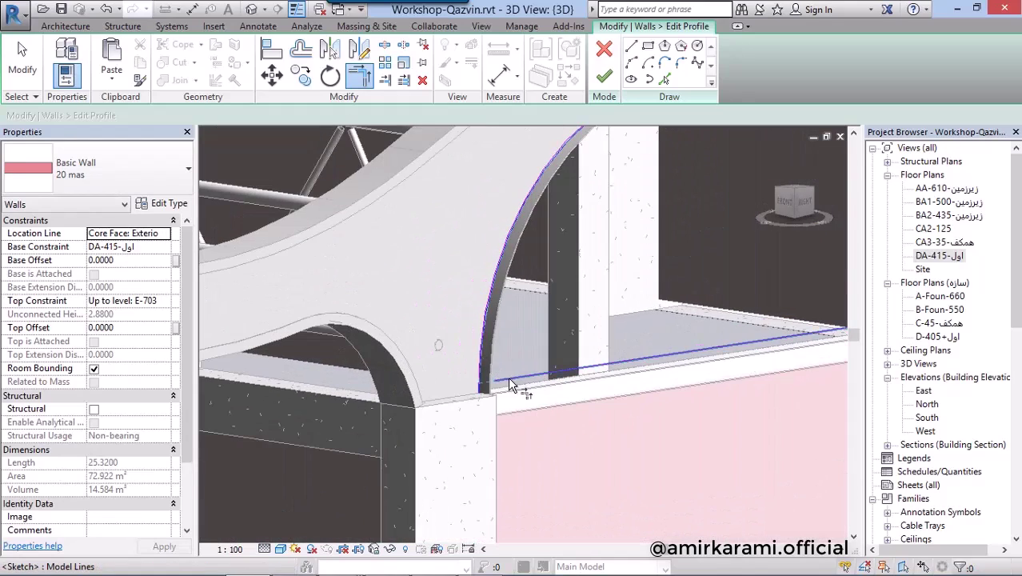
pyautogui.scroll(-4, 520, 375)
pyautogui.click(603, 76)
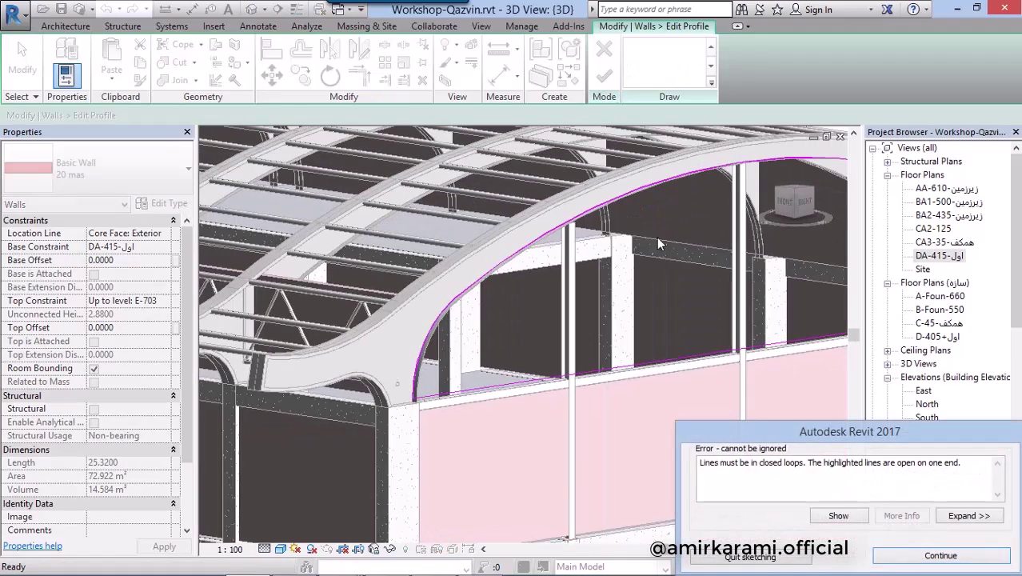
pyautogui.click(940, 555)
pyautogui.keyDown('shift'); pyautogui.moveTo(527, 473); pyautogui.dragTo(607, 407, button='middle'); pyautogui.keyUp('shift')
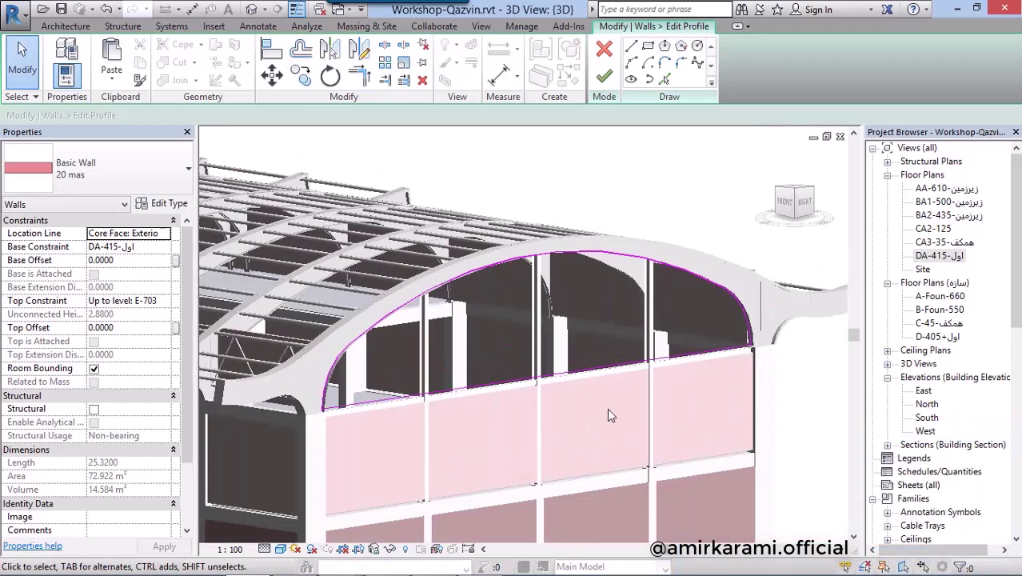
pyautogui.scroll(-3, 607, 407)
# - Dismiss the error and retry finishing the gable profile, which fails with a closed-loop error
pyautogui.click(940, 555)
pyautogui.scroll(3, 760, 354)
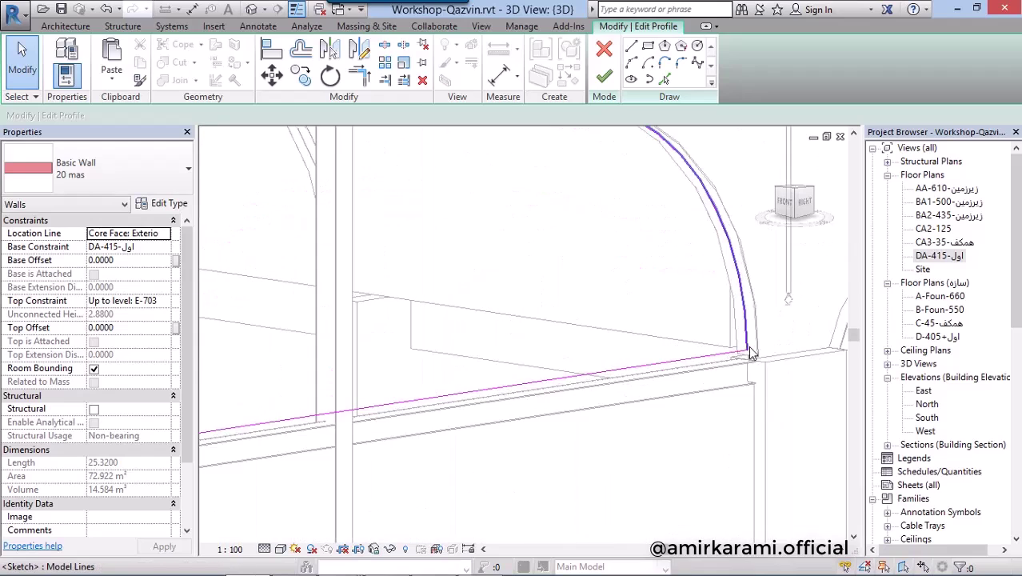
pyautogui.scroll(2, 760, 353)
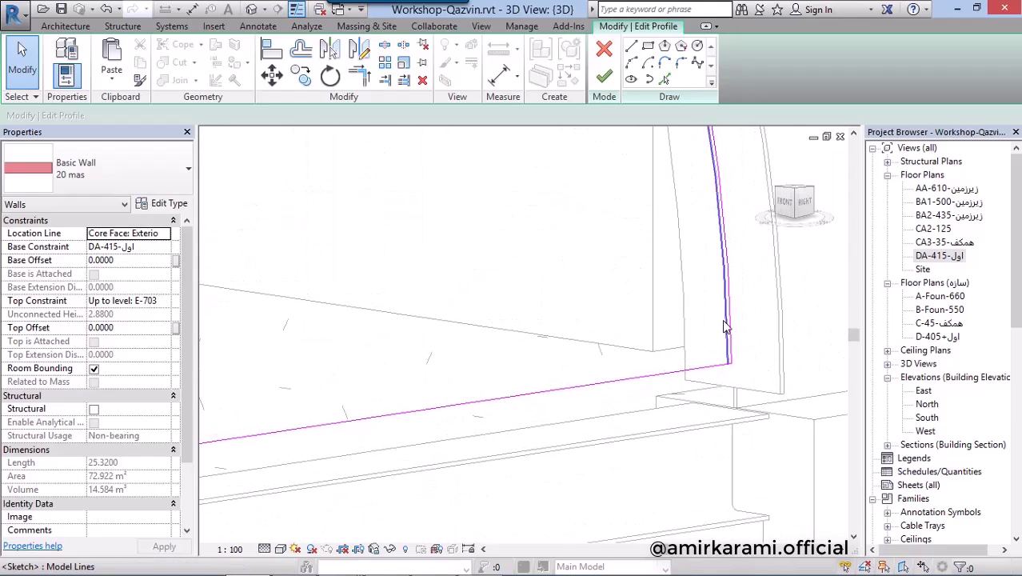
pyautogui.scroll(-3, 799, 392)
pyautogui.scroll(2, 797, 384)
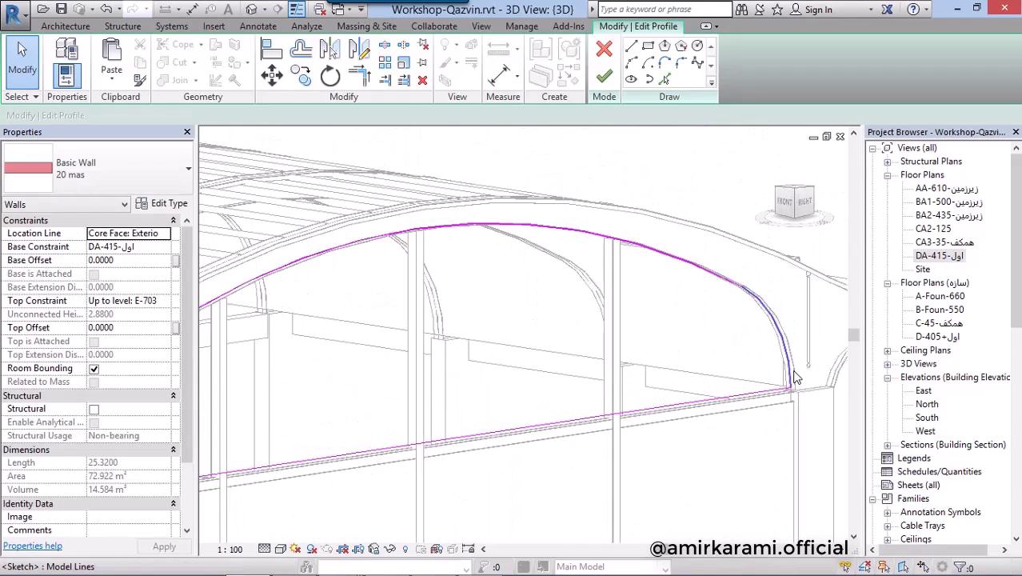
pyautogui.keyDown('shift'); pyautogui.moveTo(795, 379); pyautogui.dragTo(762, 429, button='middle'); pyautogui.keyUp('shift')
pyautogui.click(605, 77)
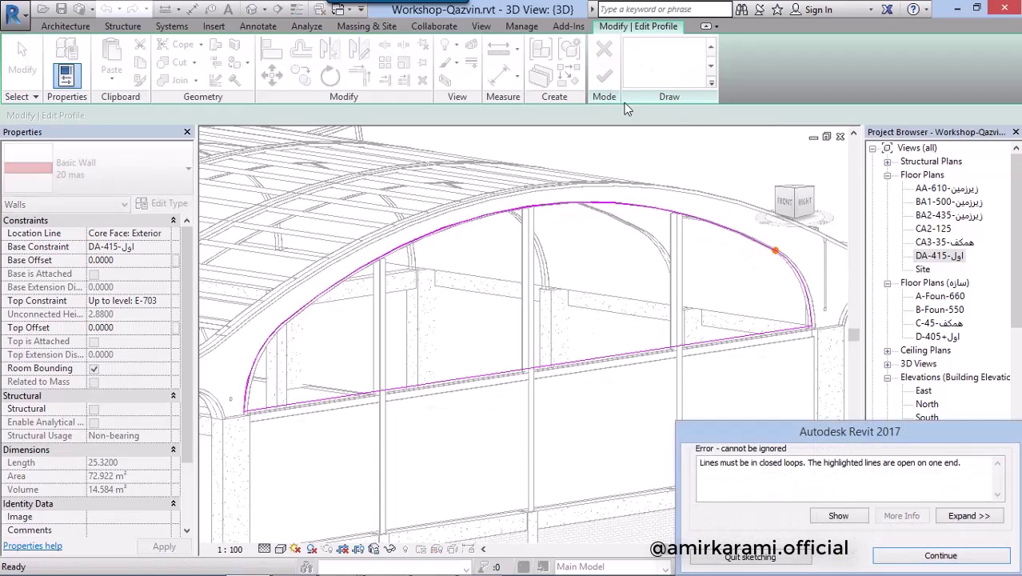
pyautogui.press('Escape')
# - Inspect the arc's open end and check the length of an arc sketch line
pyautogui.scroll(5, 781, 240)
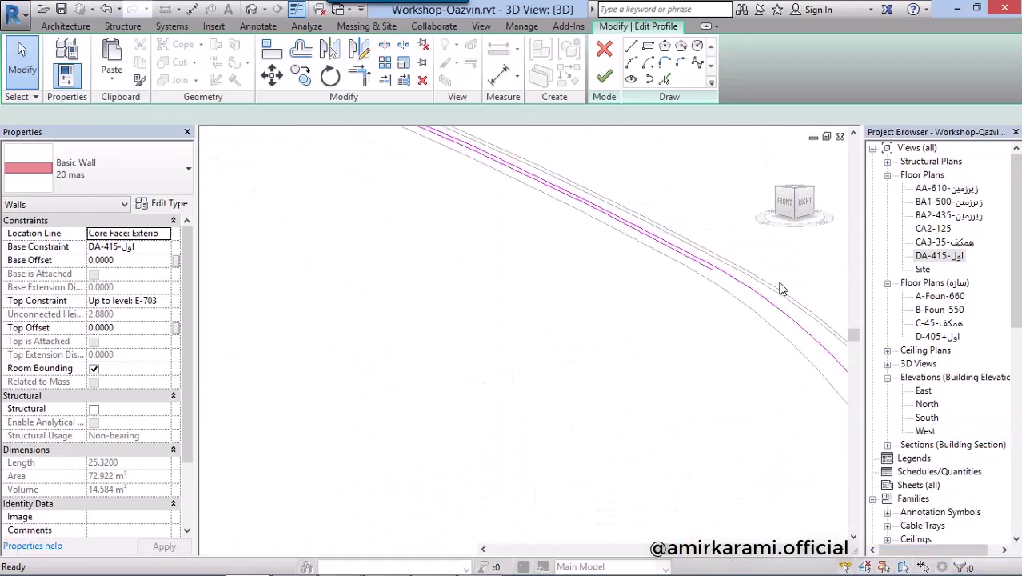
pyautogui.keyDown('shift'); pyautogui.moveTo(782, 289); pyautogui.dragTo(773, 294, button='middle'); pyautogui.keyUp('shift')
pyautogui.scroll(-2, 740, 320)
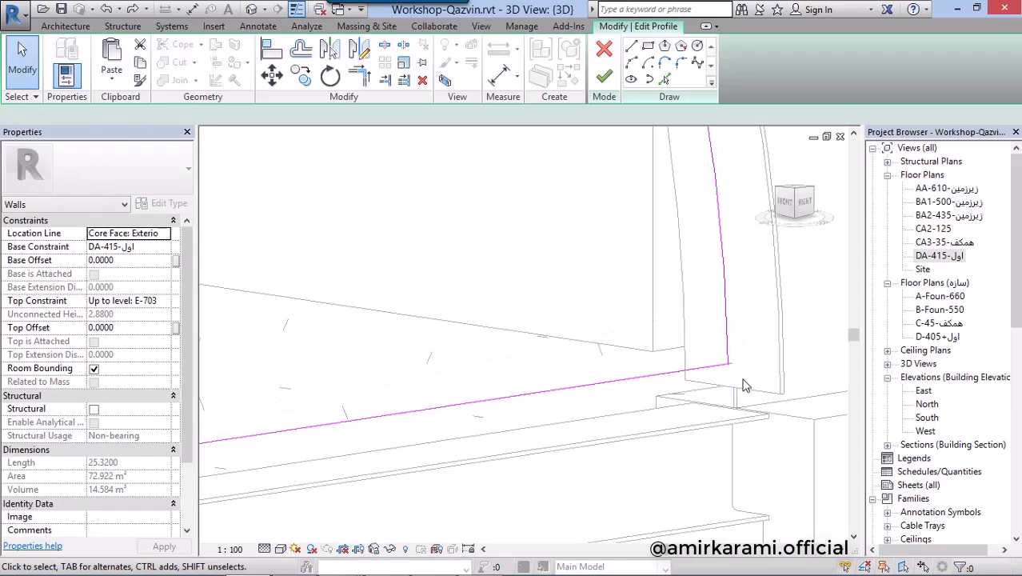
pyautogui.scroll(-3, 772, 381)
pyautogui.scroll(3, 724, 259)
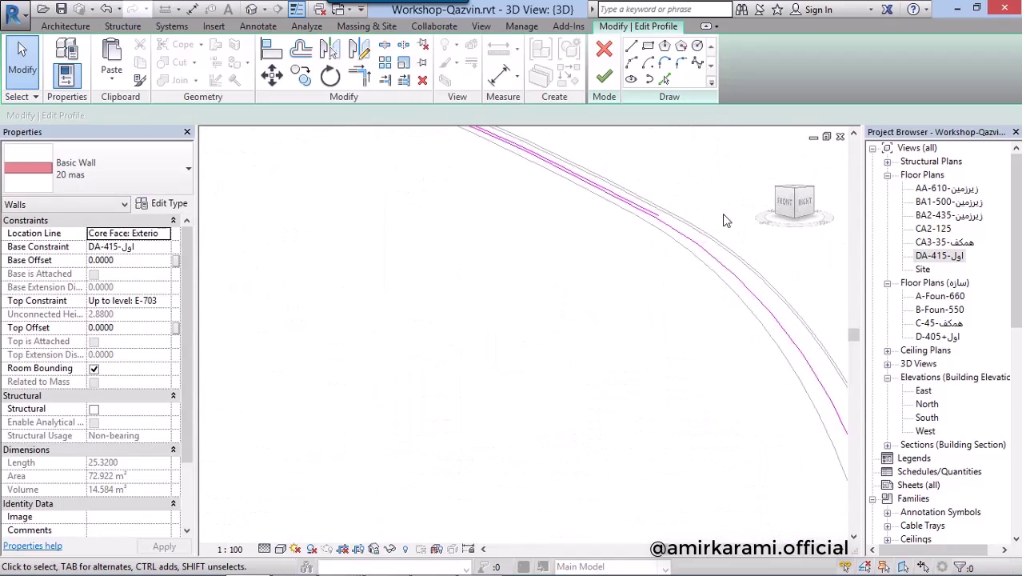
pyautogui.scroll(2, 726, 222)
pyautogui.click(636, 236)
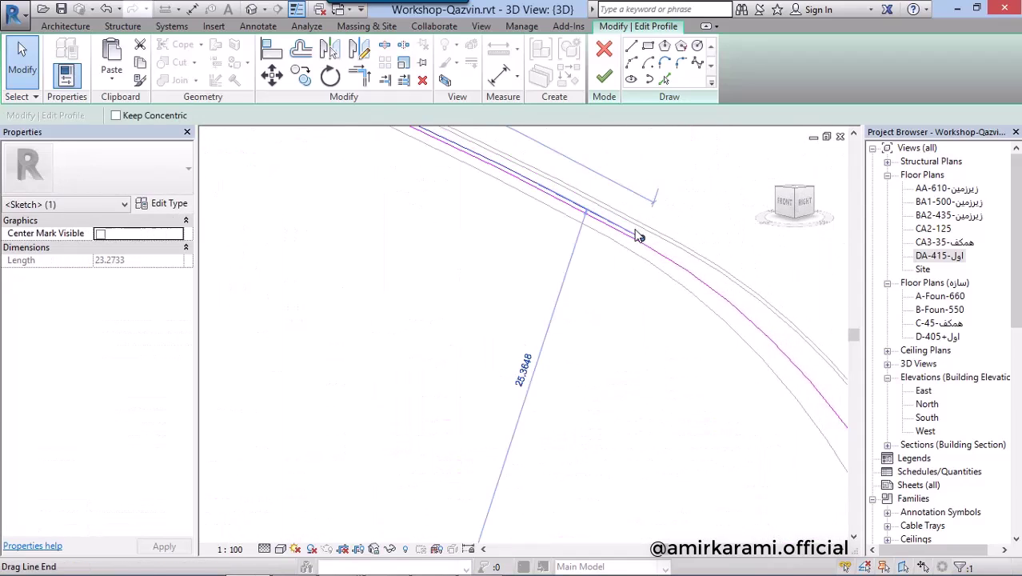
pyautogui.click(759, 221)
pyautogui.scroll(-2, 759, 222)
pyautogui.scroll(-3, 591, 240)
pyautogui.scroll(-2, 423, 254)
pyautogui.scroll(3, 424, 254)
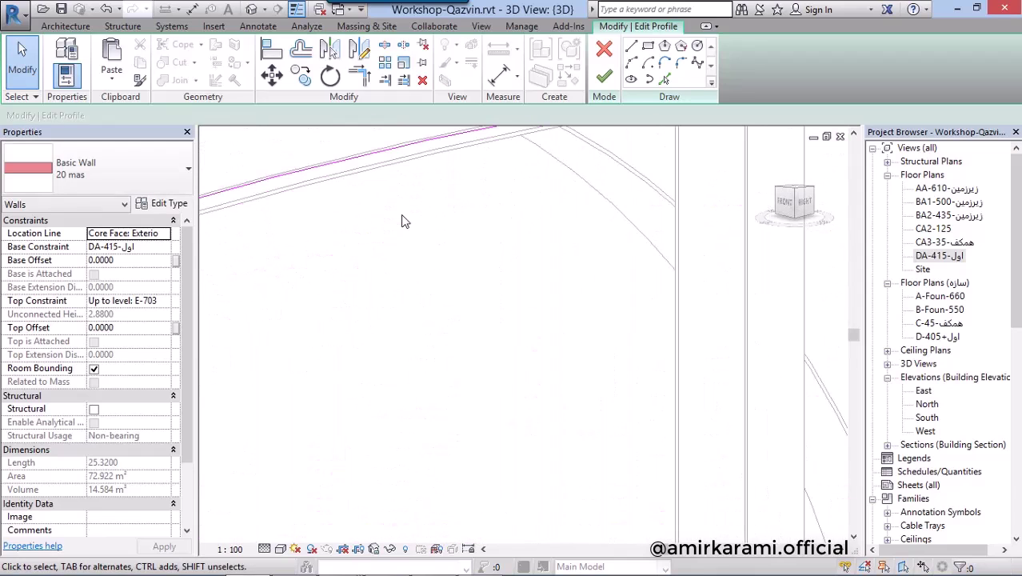
pyautogui.scroll(2, 370, 154)
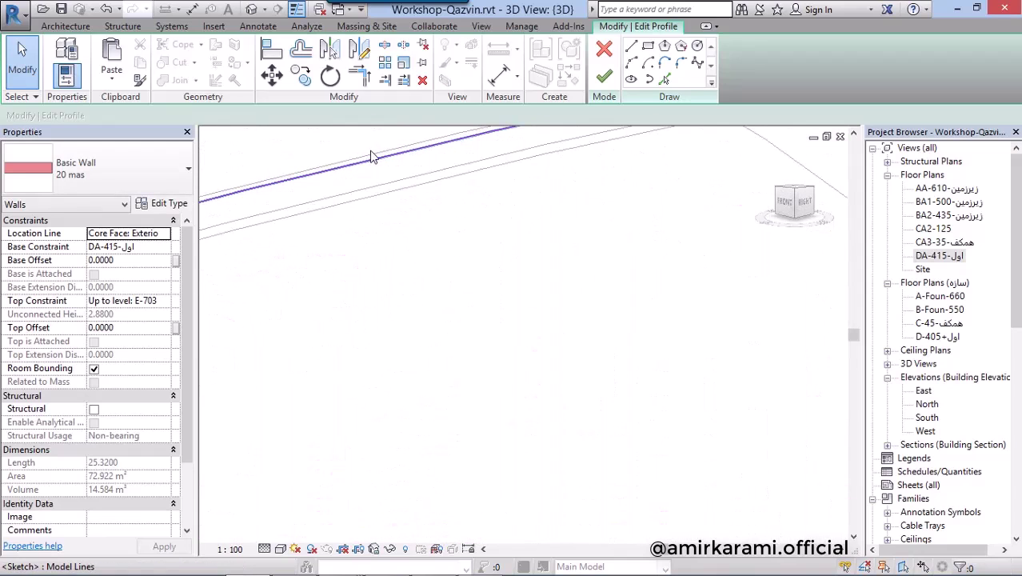
pyautogui.scroll(-3, 668, 241)
# - After another intersecting-lines error, start Trim/Extend to Corner (TR) on the arched profile
pyautogui.click(604, 75)
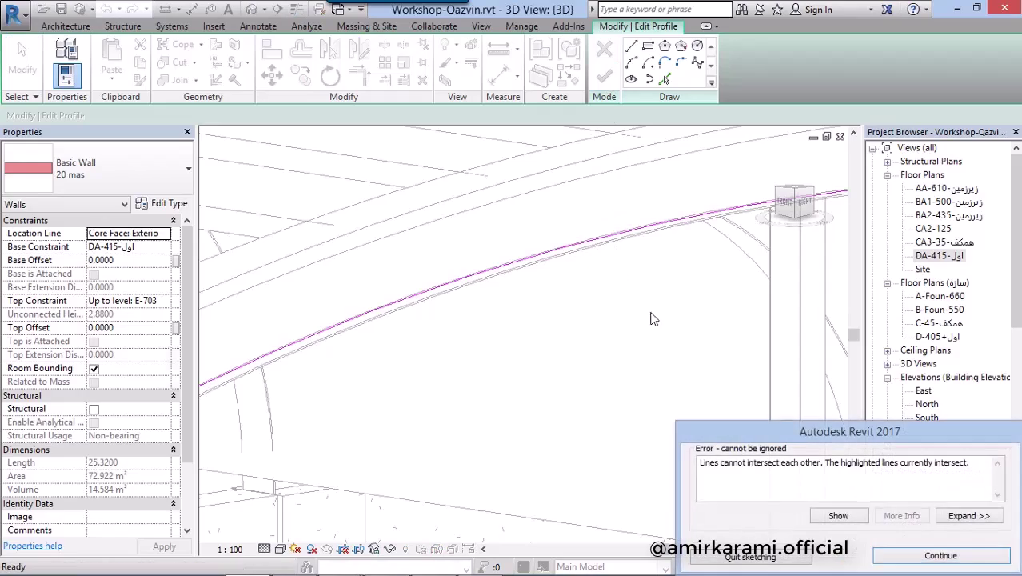
pyautogui.click(936, 557)
pyautogui.moveTo(677, 205); pyautogui.dragTo(400, 322, button='middle')
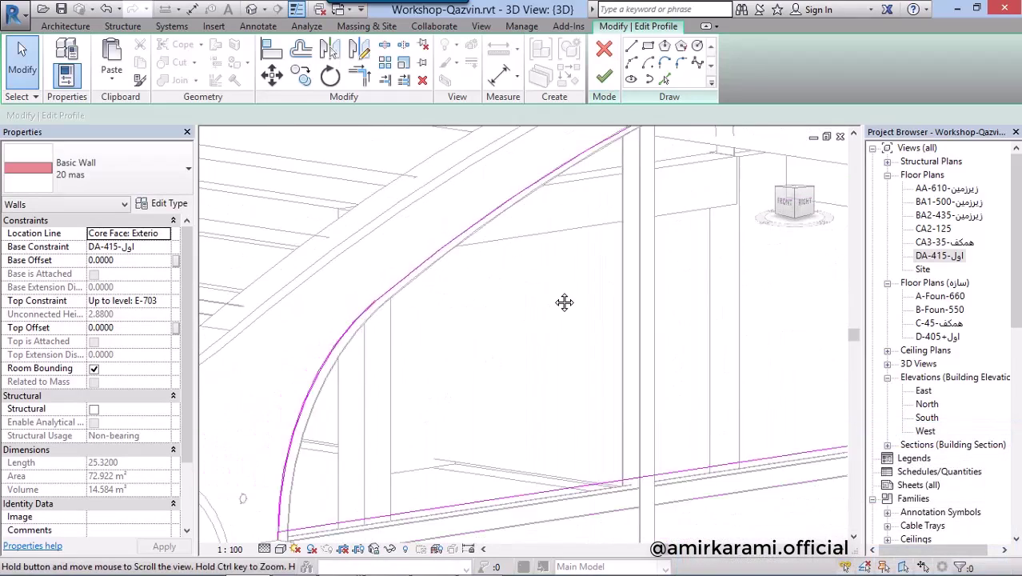
pyautogui.scroll(2, 400, 322)
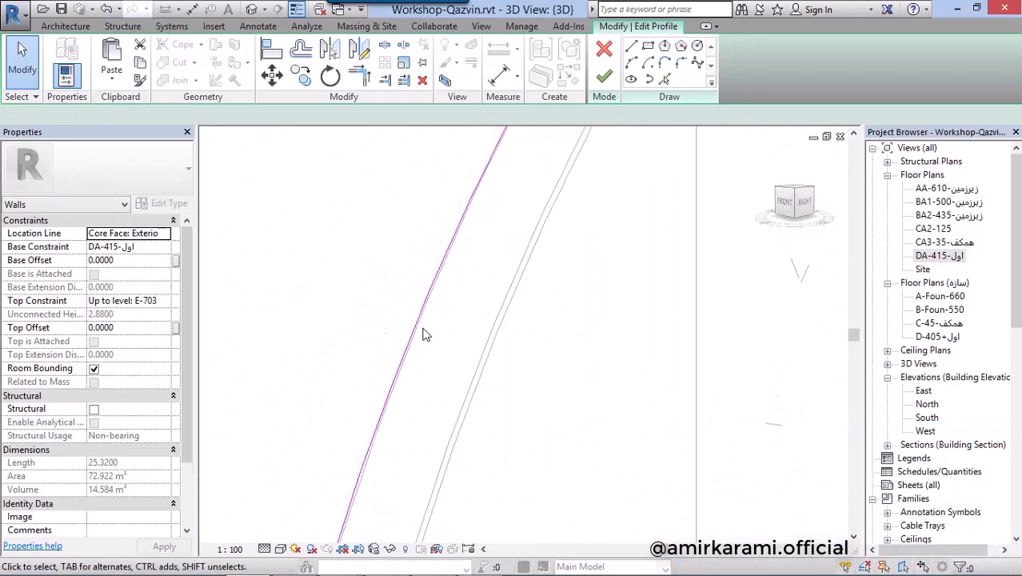
pyautogui.scroll(-2, 335, 376)
pyautogui.scroll(-2, 336, 376)
pyautogui.moveTo(335, 376); pyautogui.dragTo(538, 366, button='middle')
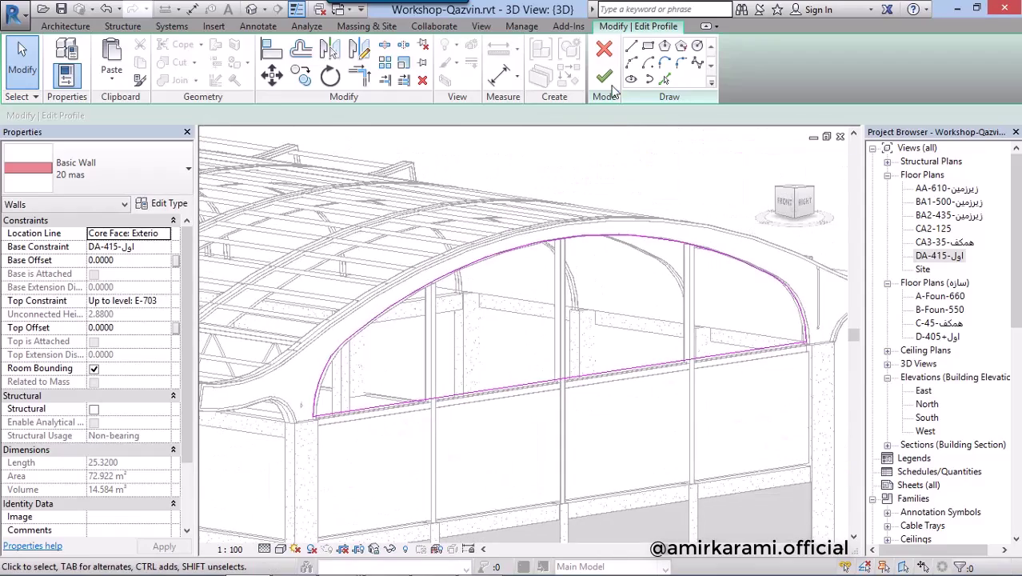
pyautogui.press('t')
pyautogui.press('r')
pyautogui.scroll(2, 708, 389)
pyautogui.scroll(-3, 708, 389)
# - Finish the profile edit and change the arched gable wall to the Curtain Wall type
pyautogui.click(603, 76)
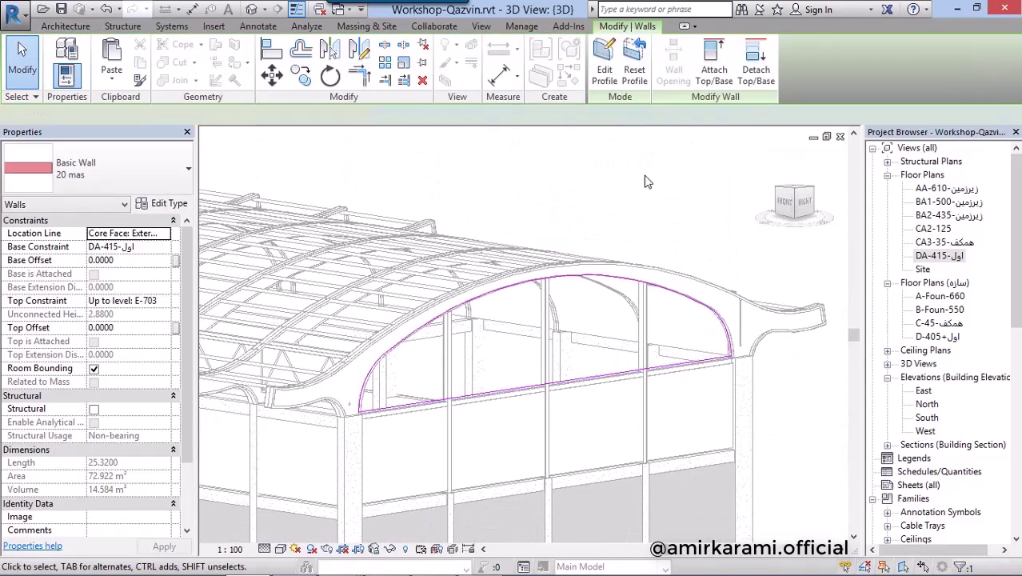
pyautogui.click(672, 185)
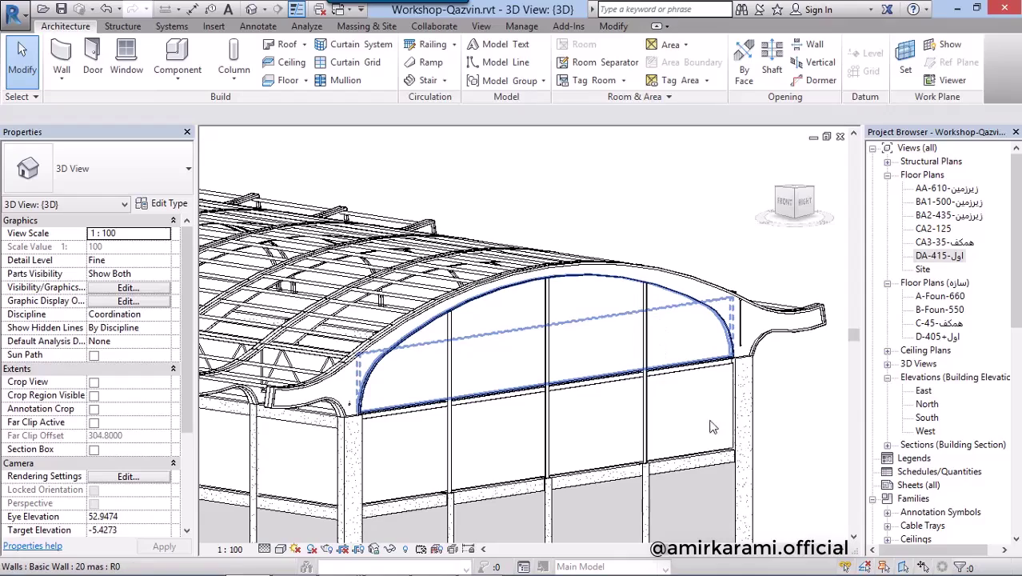
pyautogui.keyDown('shift'); pyautogui.moveTo(712, 427); pyautogui.dragTo(752, 424, button='middle'); pyautogui.keyUp('shift')
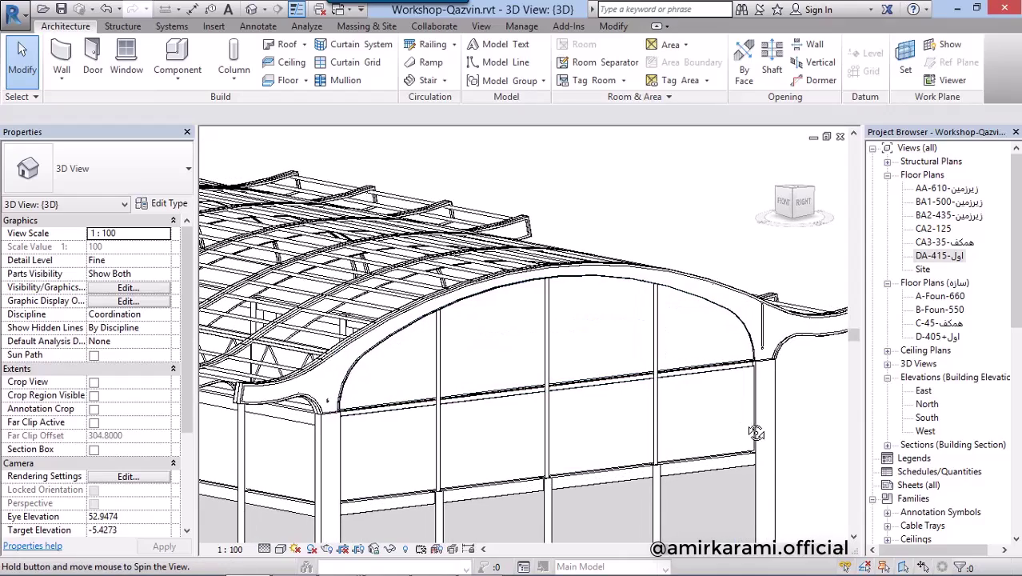
pyautogui.click(415, 387)
pyautogui.click(88, 168)
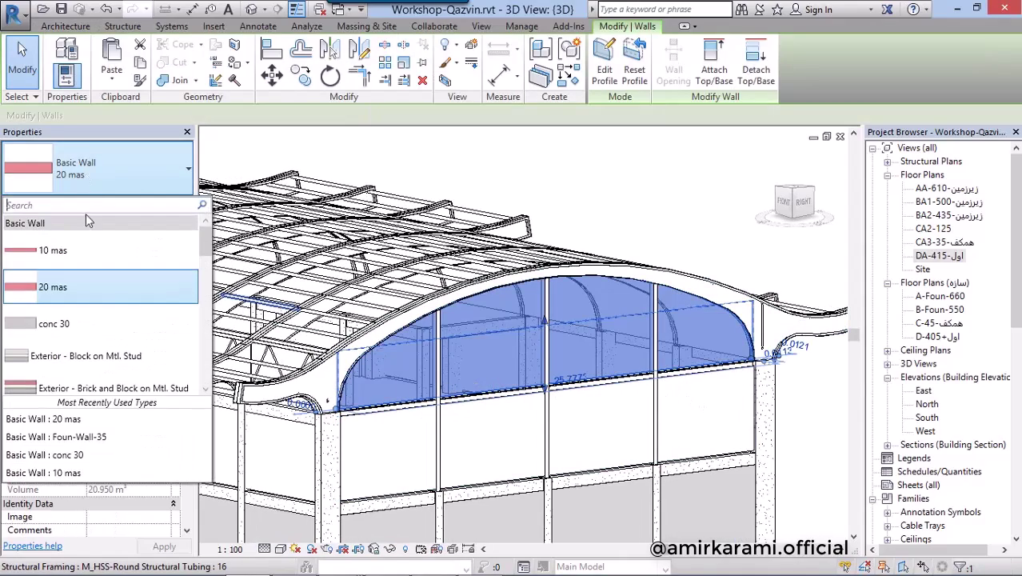
pyautogui.scroll(-3, 159, 304)
pyautogui.scroll(-3, 159, 304)
pyautogui.scroll(-3, 159, 329)
pyautogui.scroll(-3, 159, 330)
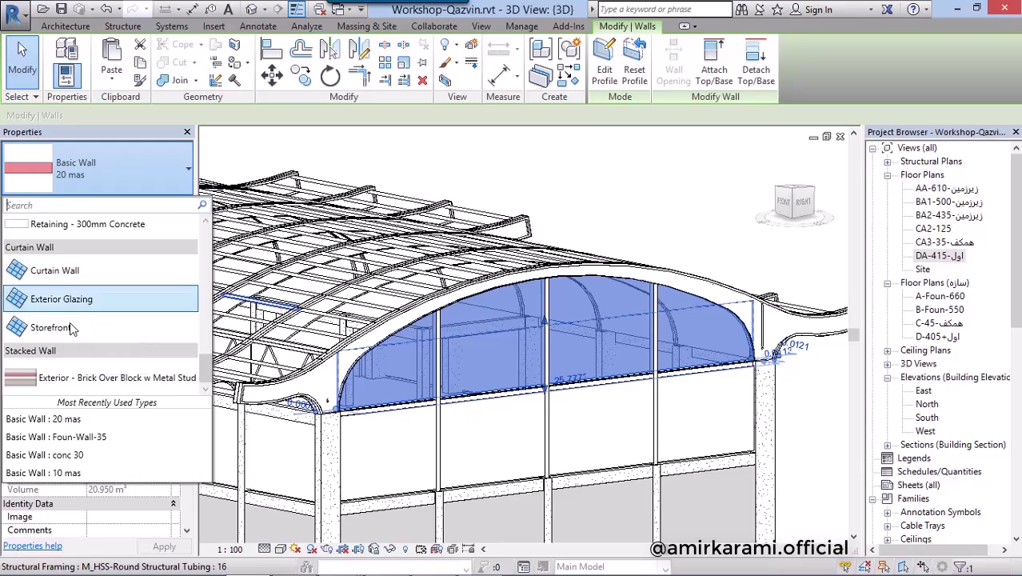
pyautogui.click(80, 272)
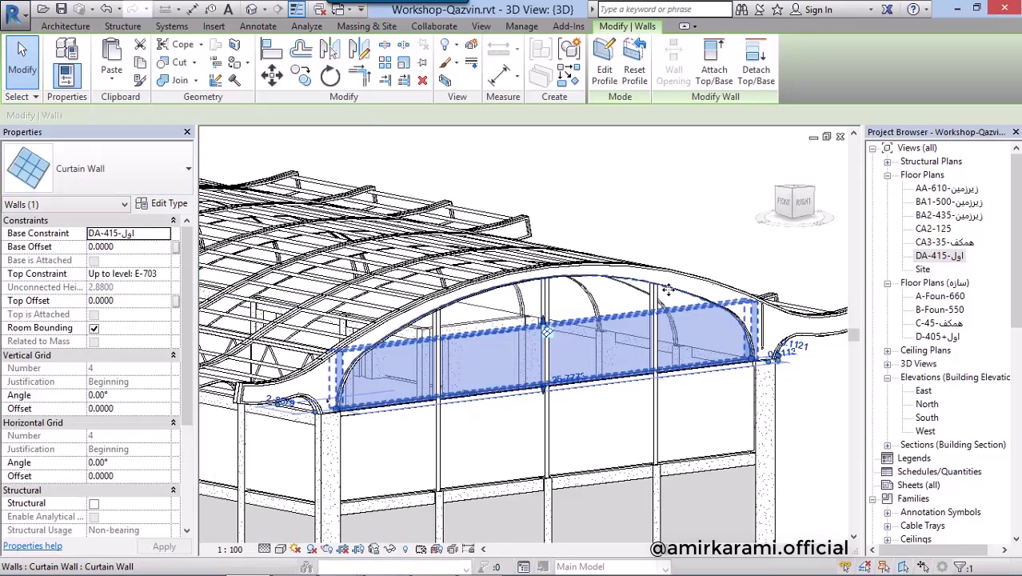
# - Switch the view to the Shaded visual style (SD) and orbit to face the gable
pyautogui.press('s')
pyautogui.press('d')
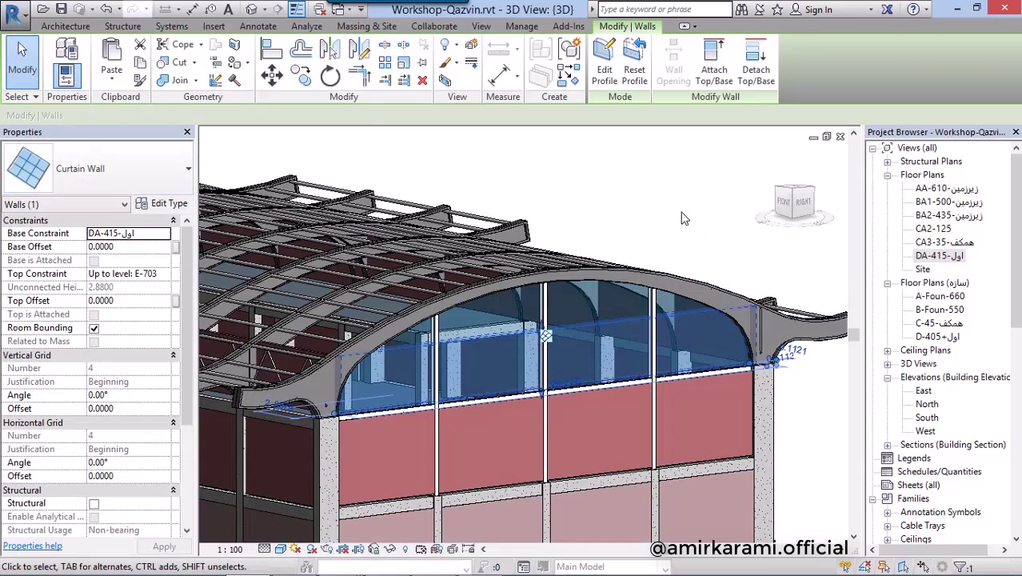
pyautogui.click(683, 217)
pyautogui.moveTo(688, 328)
pyautogui.keyDown('shift'); pyautogui.mouseDown(button='middle')
pyautogui.moveTo(664, 390)
pyautogui.moveTo(695, 353)
pyautogui.moveTo(759, 471)
pyautogui.mouseUp(button='middle'); pyautogui.keyUp('shift')
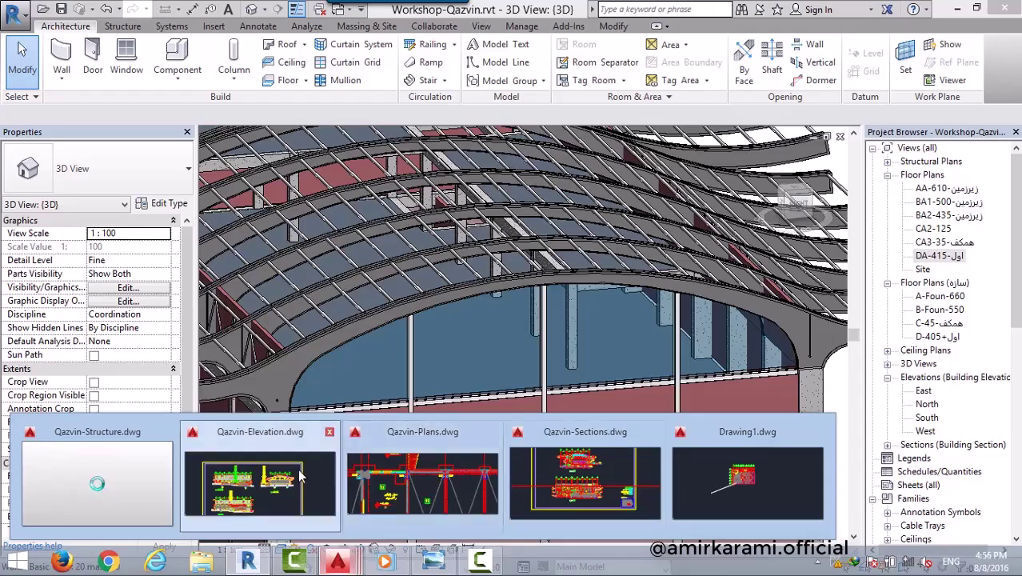
# - Bring up the Qazvin-Elevation drawing and zoom and pan around the elevations
pyautogui.click(260, 483)
pyautogui.scroll(4, 729, 348)
pyautogui.scroll(2, 729, 348)
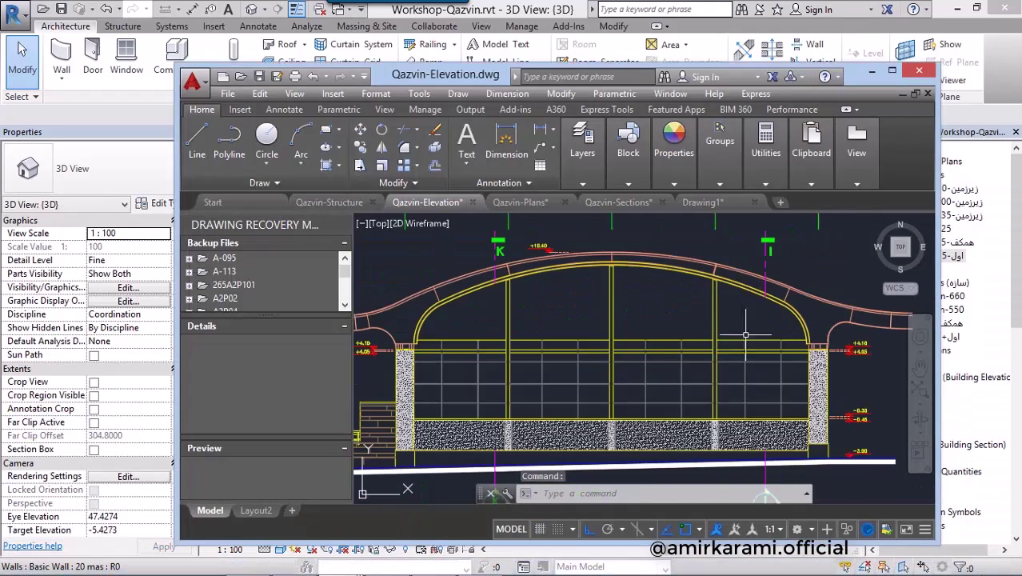
pyautogui.scroll(-4, 756, 332)
pyautogui.scroll(-2, 682, 323)
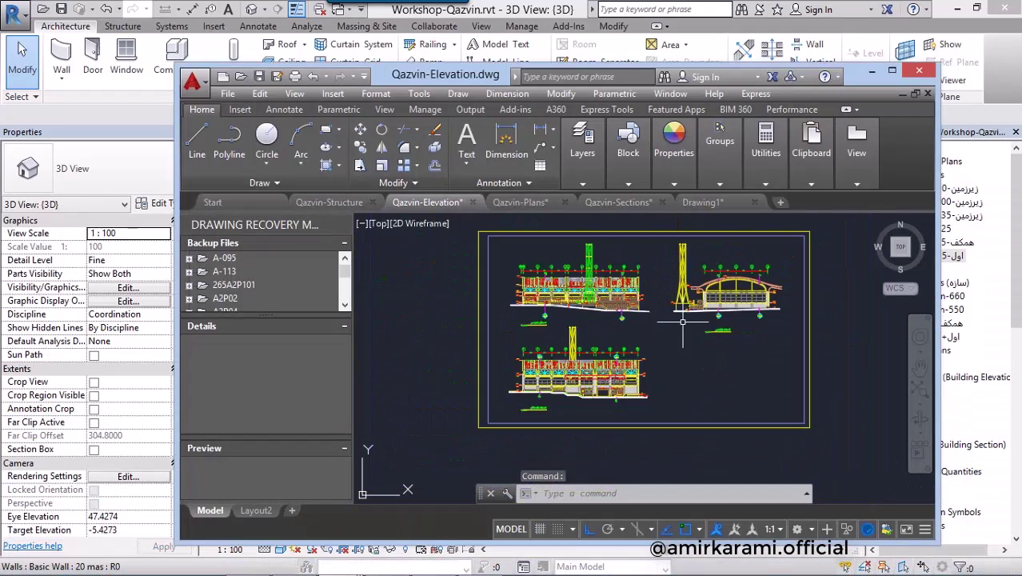
pyautogui.scroll(-2, 606, 287)
pyautogui.moveTo(606, 288); pyautogui.dragTo(542, 304, button='middle')
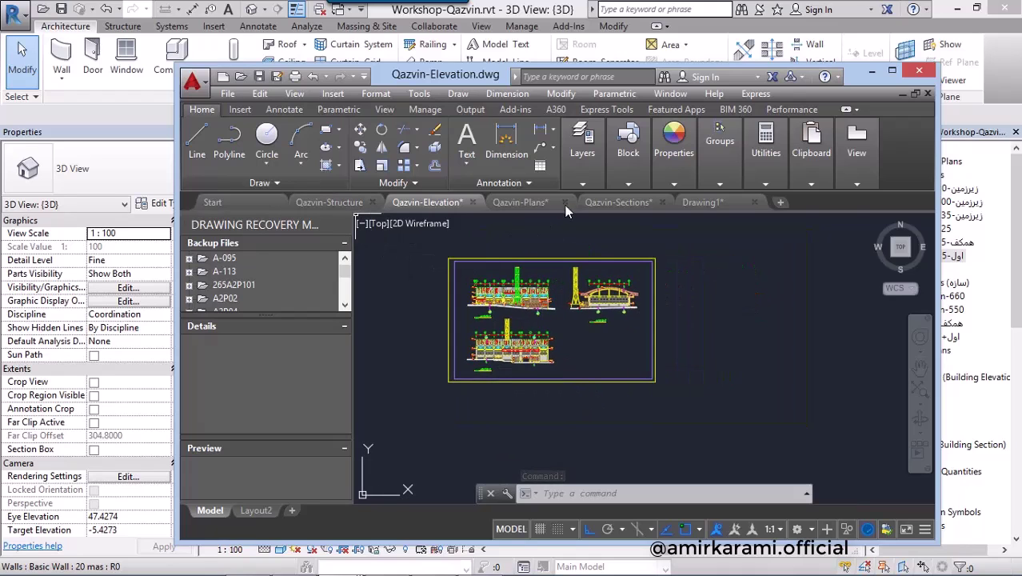
pyautogui.scroll(3, 564, 335)
pyautogui.scroll(2, 640, 324)
pyautogui.scroll(2, 708, 321)
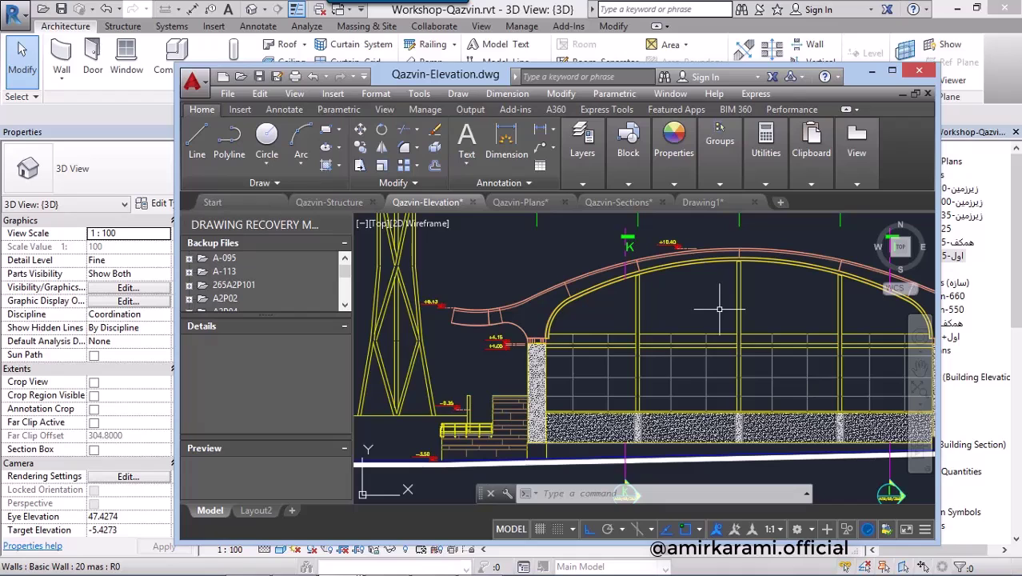
# - Switch to the Qazvin-Sections drawing and zoom in on the arched roof section
pyautogui.click(620, 203)
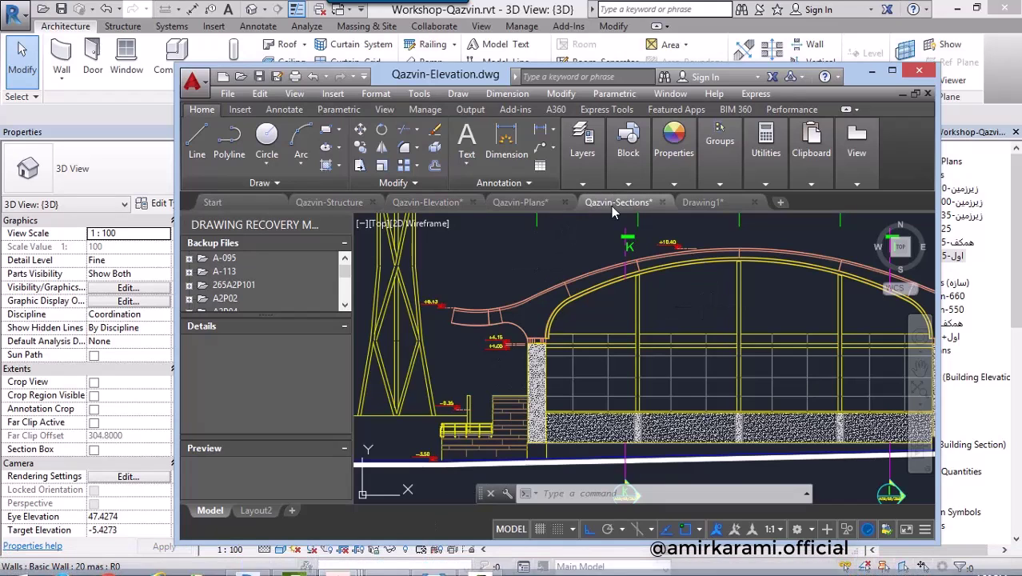
pyautogui.scroll(2, 596, 233)
pyautogui.scroll(1, 593, 231)
pyautogui.scroll(2, 593, 231)
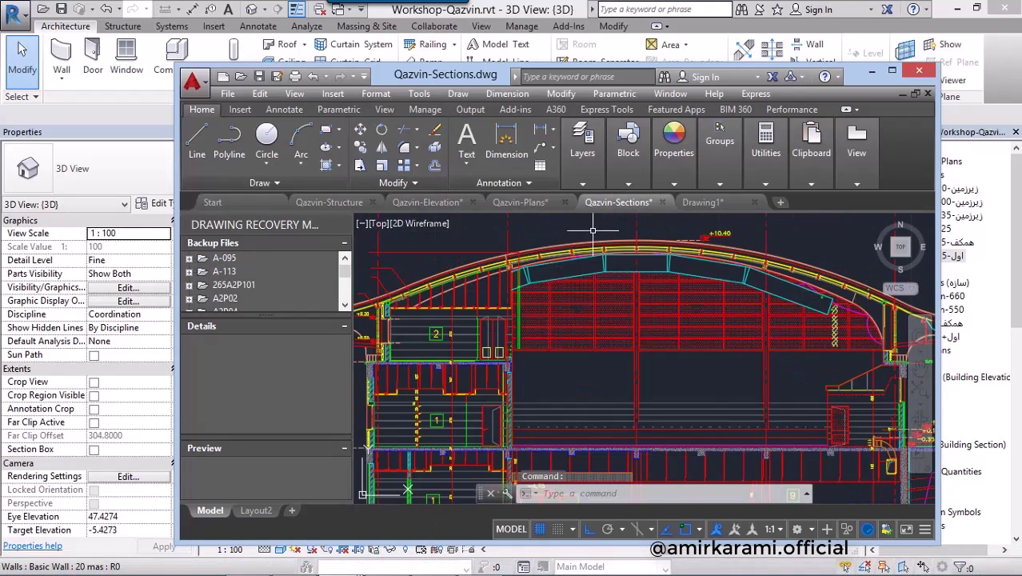
pyautogui.scroll(1, 581, 288)
pyautogui.scroll(1, 712, 365)
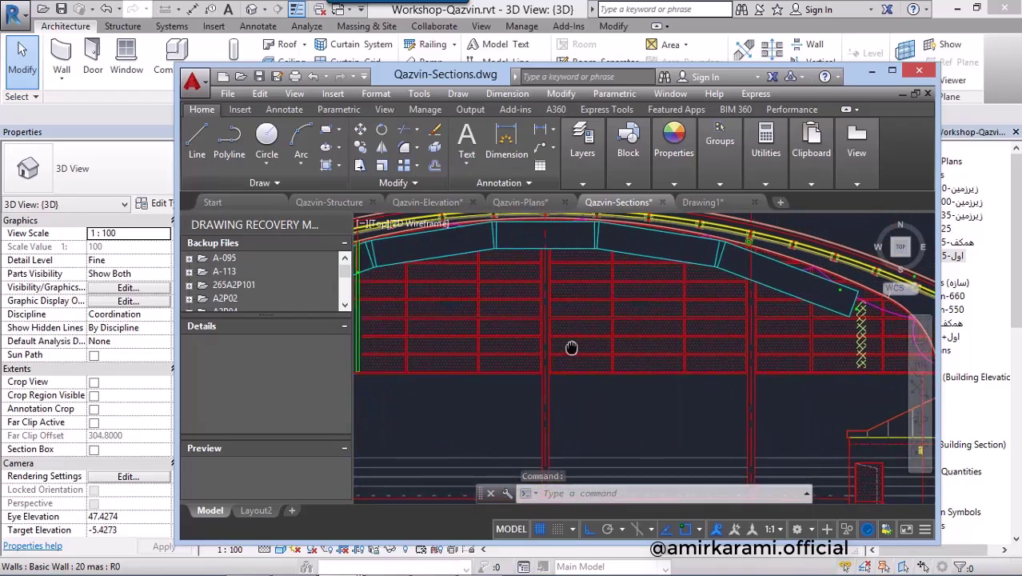
pyautogui.scroll(1, 575, 347)
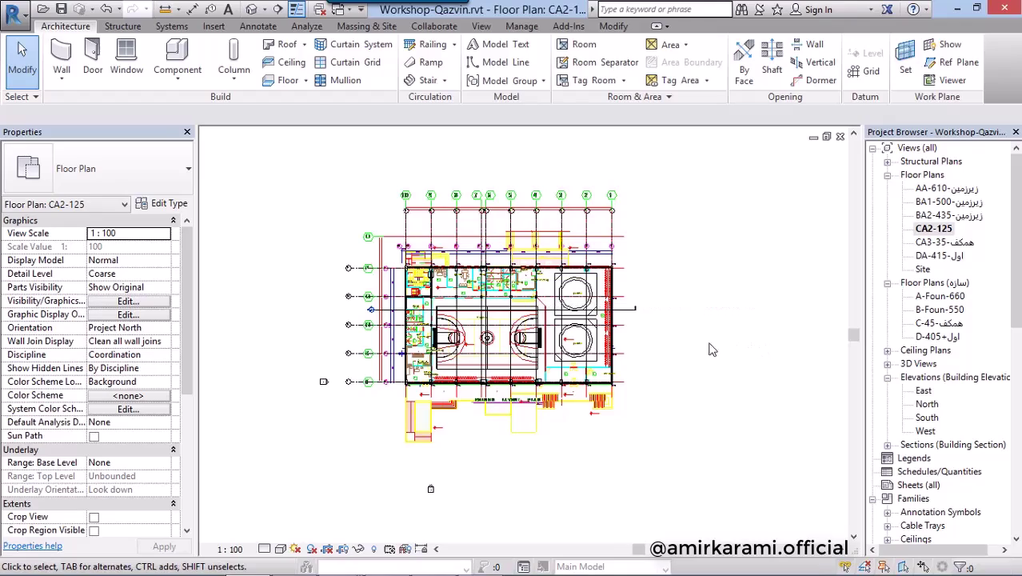
# - Return to the 3D view, orbit around the glazed gable, and open Elevations > East
pyautogui.hotkey('ctrl', 'Tab')
pyautogui.hotkey('ctrl', 'Tab')
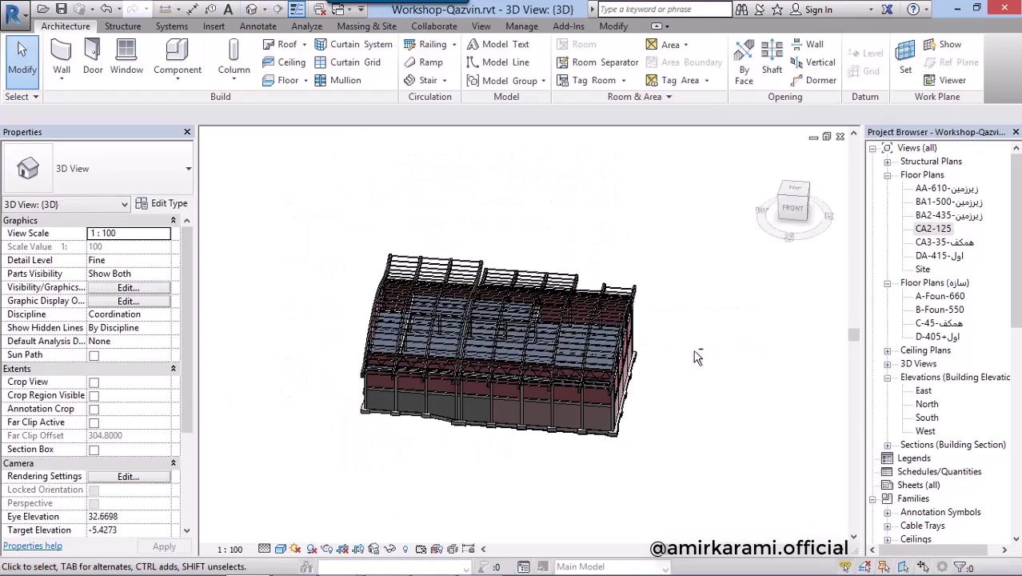
pyautogui.scroll(3, 608, 320)
pyautogui.scroll(2, 641, 350)
pyautogui.scroll(1, 655, 347)
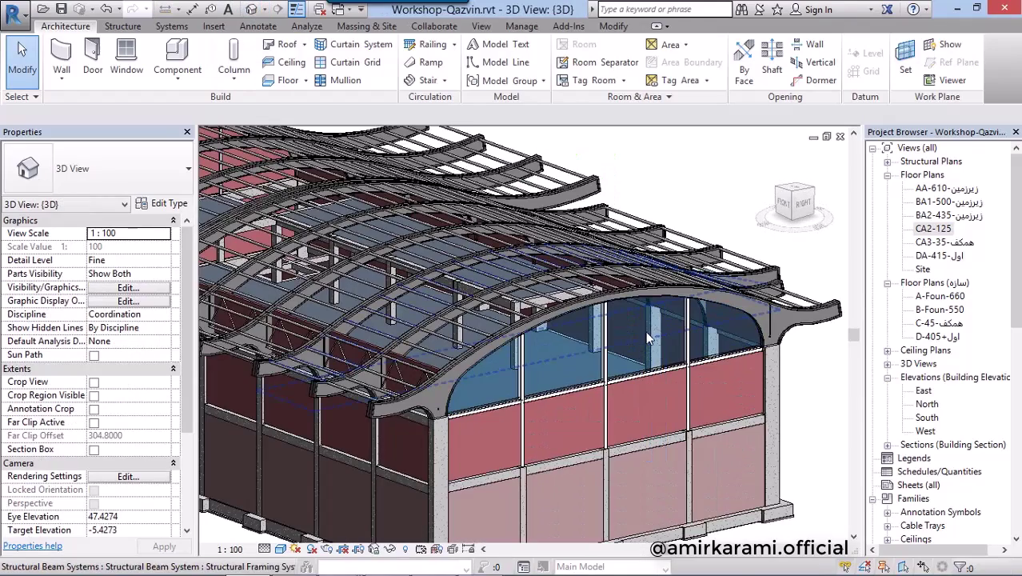
pyautogui.keyDown('shift'); pyautogui.moveTo(704, 341); pyautogui.dragTo(903, 252, button='middle'); pyautogui.keyUp('shift')
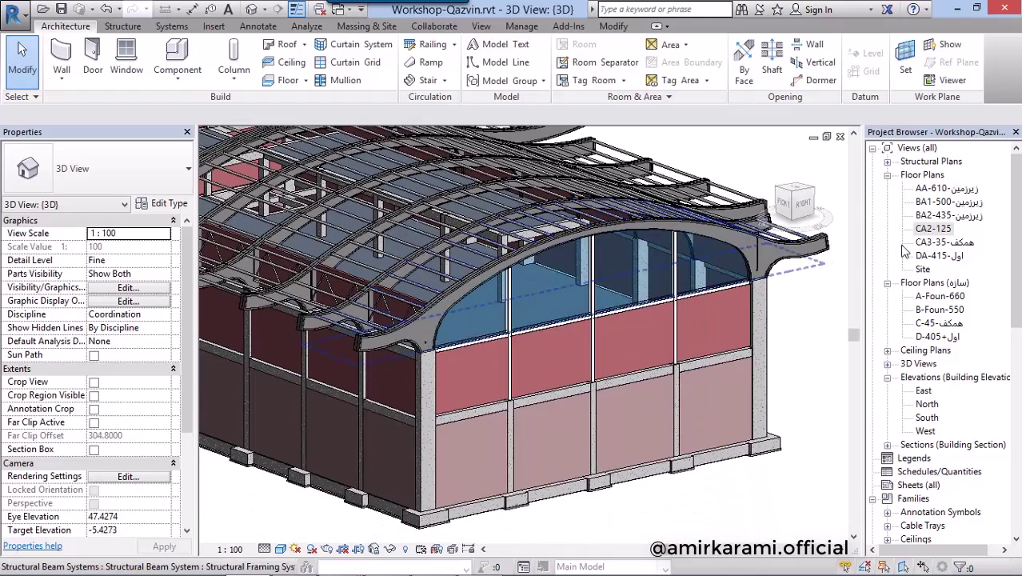
pyautogui.doubleClick(925, 391)
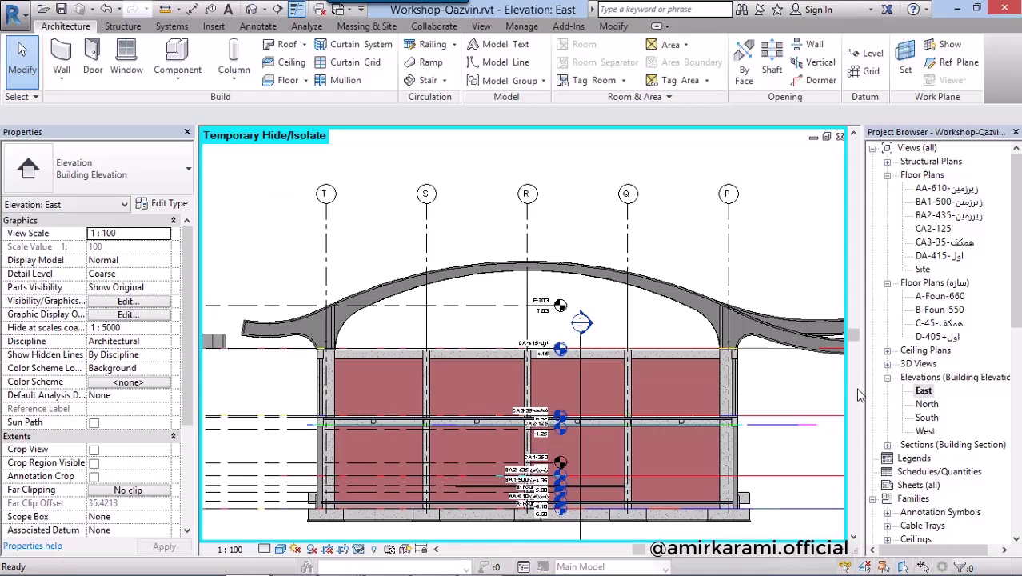
# - Restore the temporarily hidden roof elements and open the CA2-125 floor plan
pyautogui.moveTo(837, 392); pyautogui.dragTo(805, 358, button='middle')
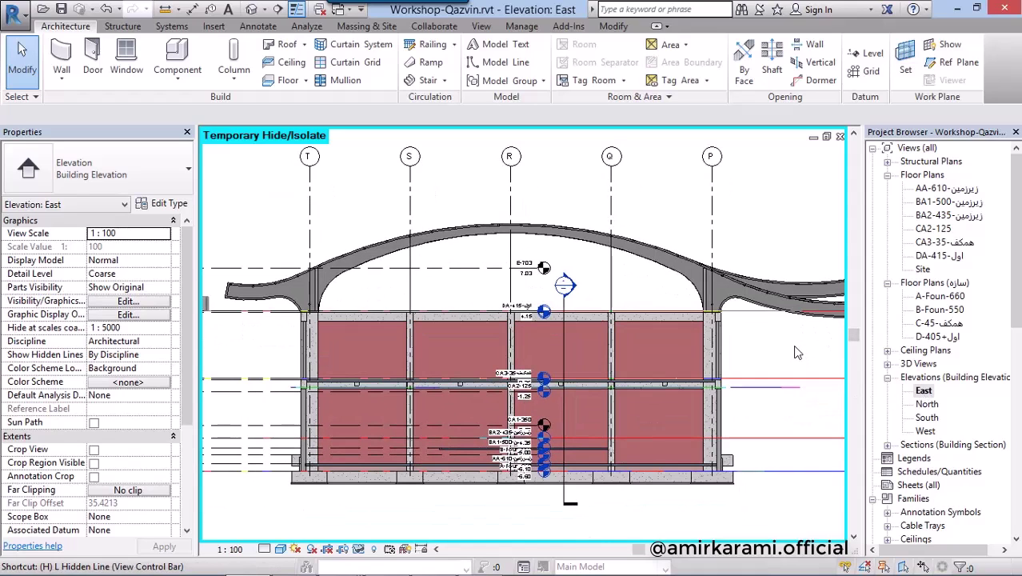
pyautogui.press('r')
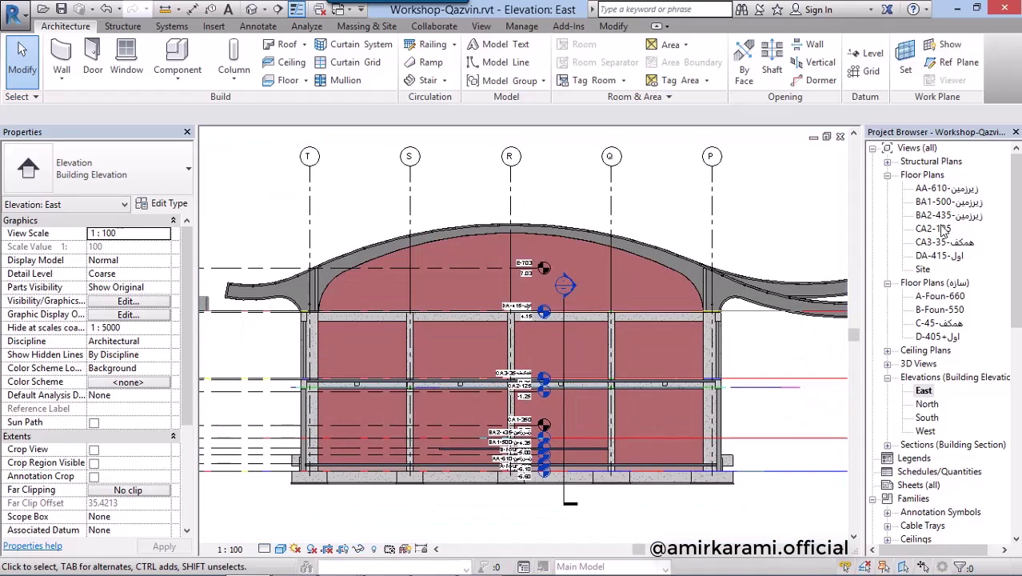
pyautogui.doubleClick(941, 231)
pyautogui.scroll(5, 546, 400)
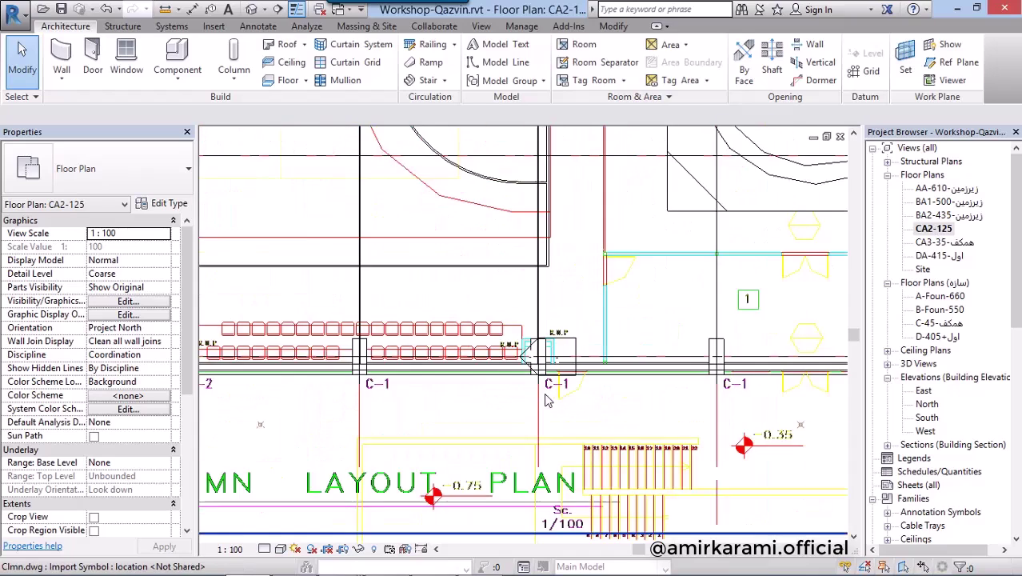
pyautogui.scroll(2, 546, 400)
# - Move the East and West elevation markers farther out from the building
pyautogui.click(518, 341)
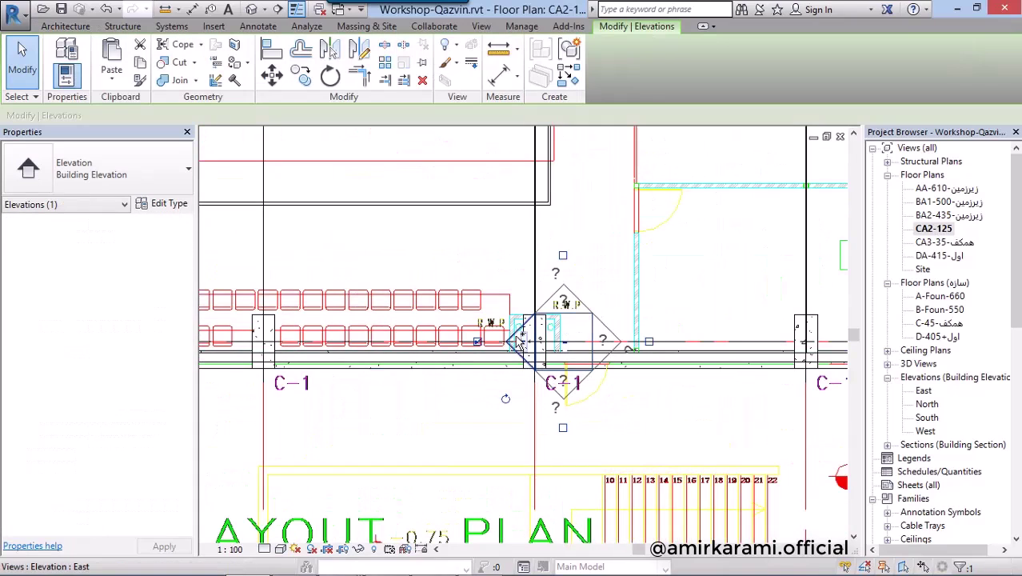
pyautogui.keyDown('ctrl'); pyautogui.click(518, 342); pyautogui.keyUp('ctrl')
pyautogui.scroll(-8, 479, 320)
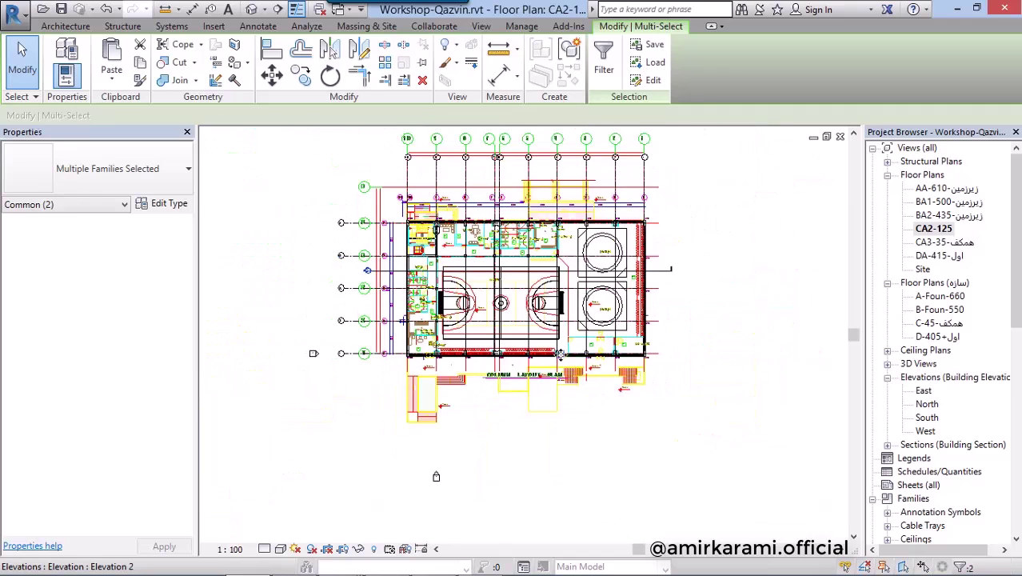
pyautogui.click(272, 75)
pyautogui.click(616, 352)
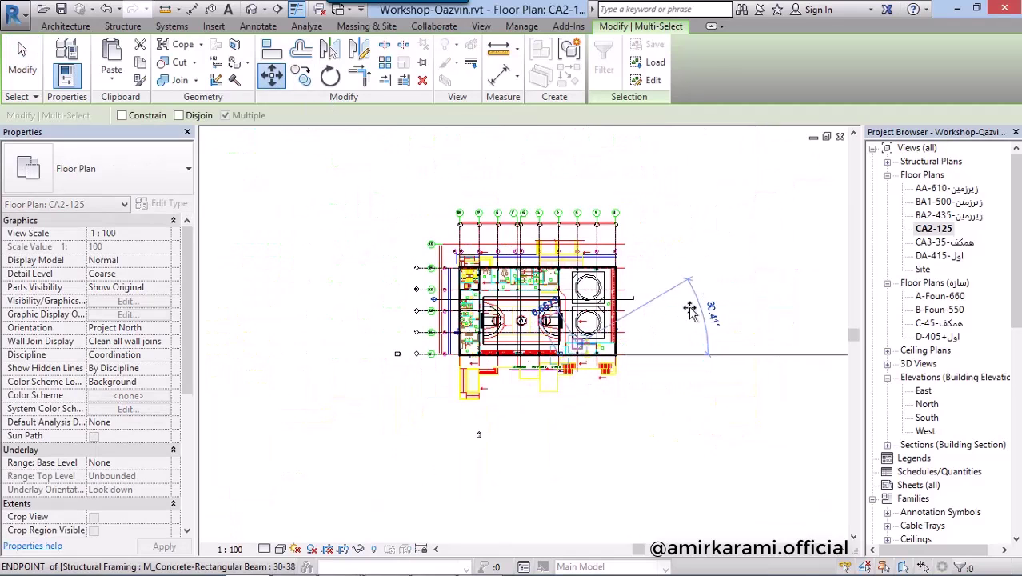
pyautogui.press('Escape')
pyautogui.press('Escape')
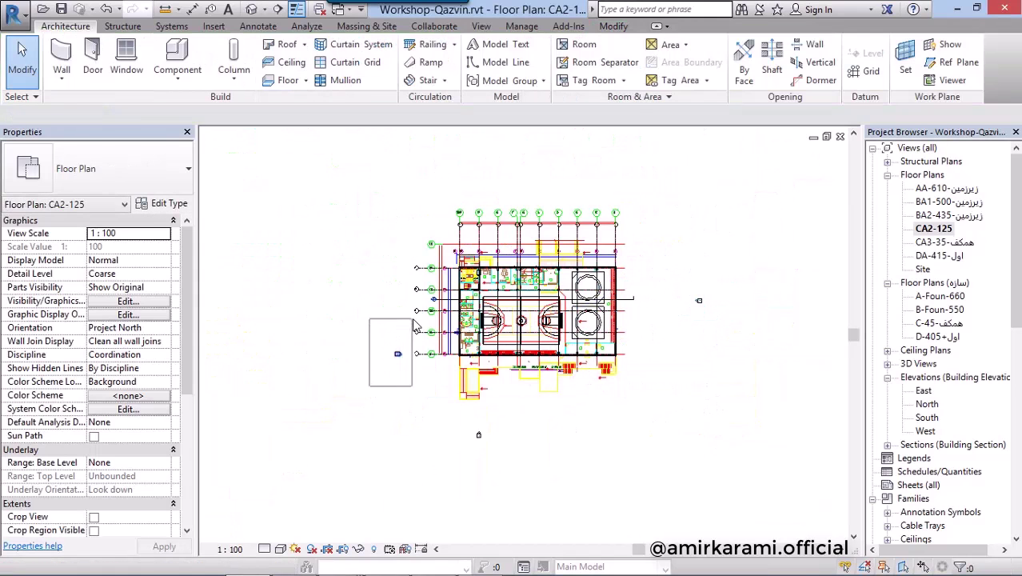
pyautogui.moveTo(414, 326)
pyautogui.mouseDown()
pyautogui.moveTo(392, 341)
pyautogui.moveTo(359, 311)
pyautogui.mouseUp()
pyautogui.click(484, 431)
pyautogui.moveTo(483, 430); pyautogui.dragTo(557, 446)
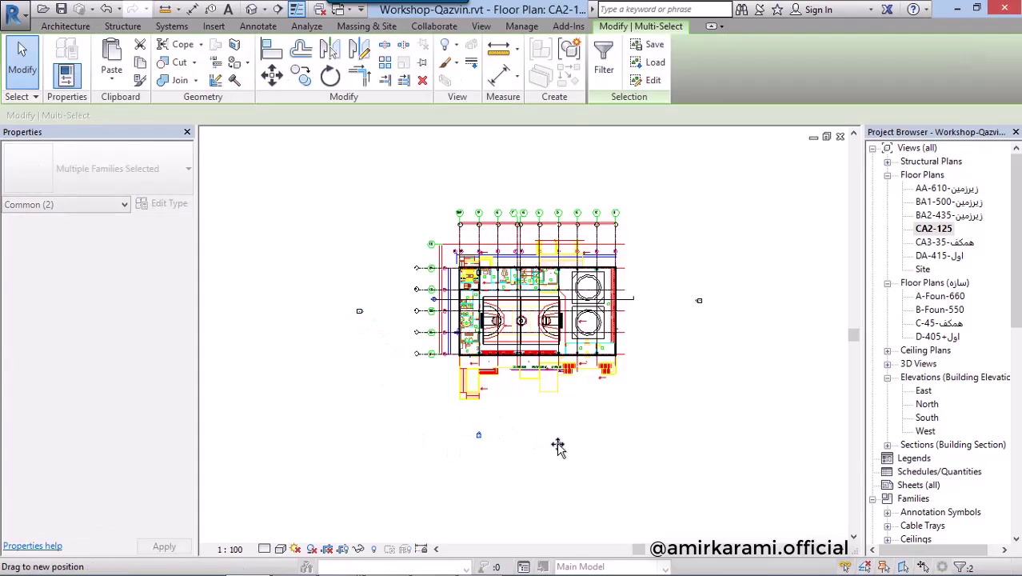
pyautogui.press('Escape')
# - Move the interior elevation marker just north of the building (MV), then open the East elevation
pyautogui.scroll(5, 438, 296)
pyautogui.scroll(3, 438, 296)
pyautogui.scroll(2, 438, 296)
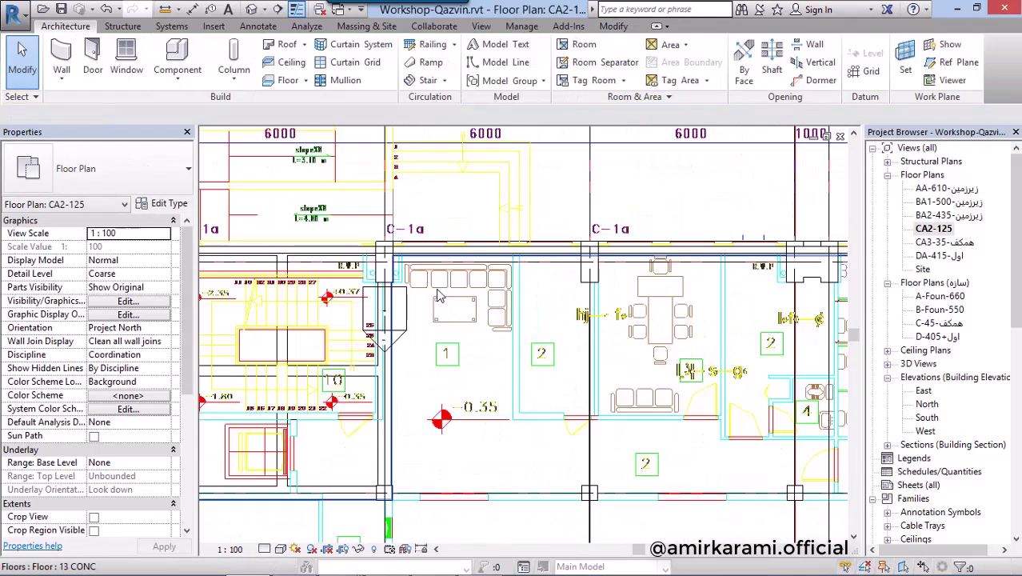
pyautogui.click(405, 337)
pyautogui.keyDown('ctrl'); pyautogui.click(434, 376); pyautogui.keyUp('ctrl')
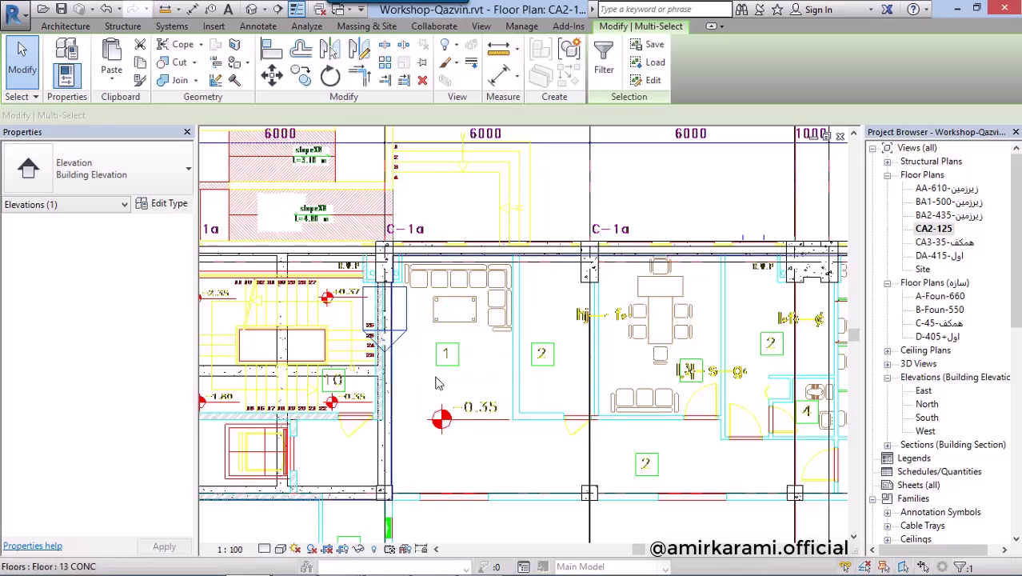
pyautogui.scroll(-5, 433, 376)
pyautogui.scroll(-5, 434, 376)
pyautogui.scroll(-3, 433, 375)
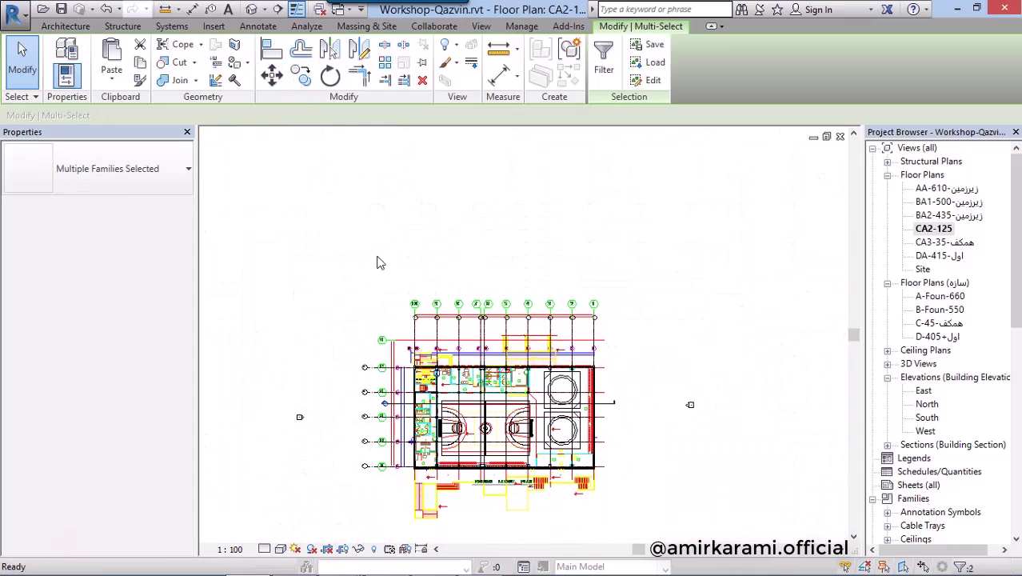
pyautogui.press('m')
pyautogui.press('v')
pyautogui.click(603, 243)
pyautogui.press('Escape')
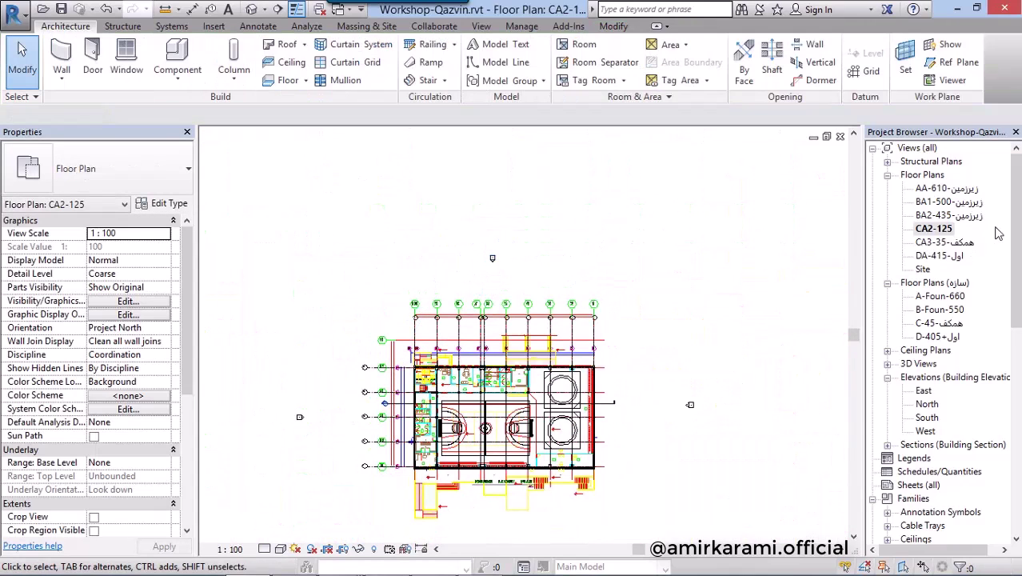
pyautogui.doubleClick(924, 391)
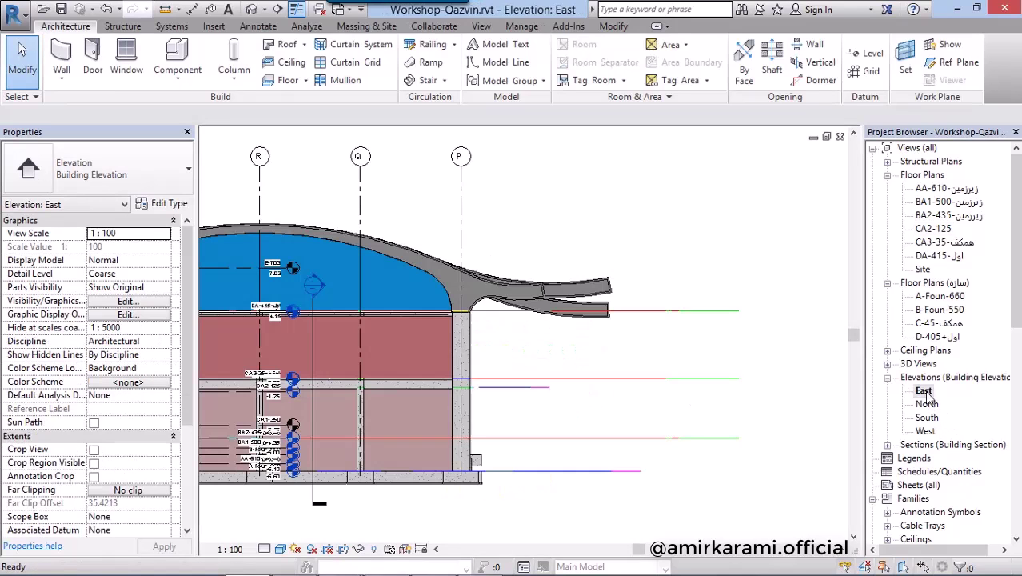
# - Filter the window selection down to Levels and stretch them with Maximize 3D Extents
pyautogui.moveTo(649, 266); pyautogui.dragTo(769, 306, button='middle')
pyautogui.moveTo(641, 305); pyautogui.dragTo(779, 296, button='middle')
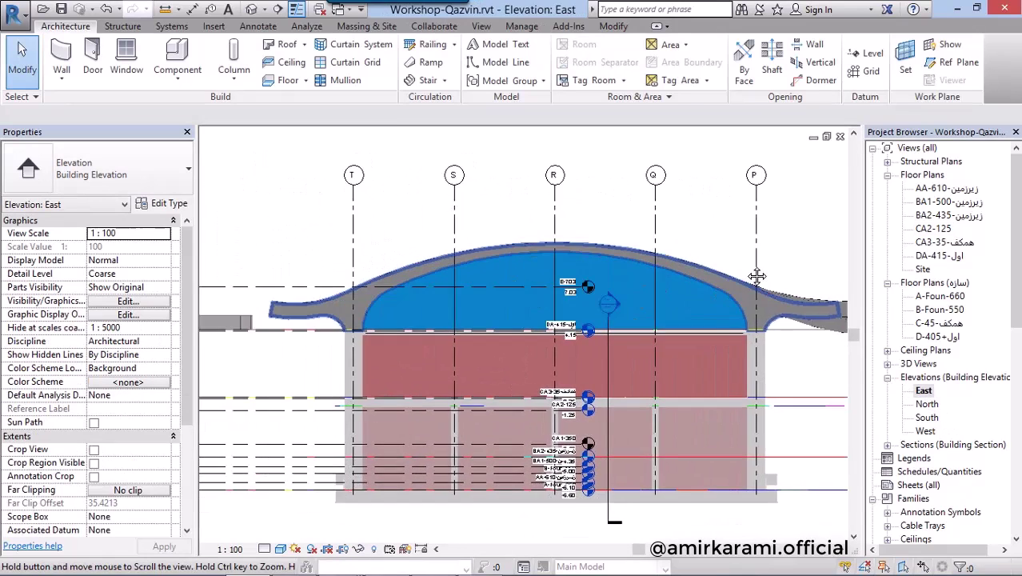
pyautogui.scroll(-2, 779, 296)
pyautogui.moveTo(432, 244); pyautogui.dragTo(397, 448)
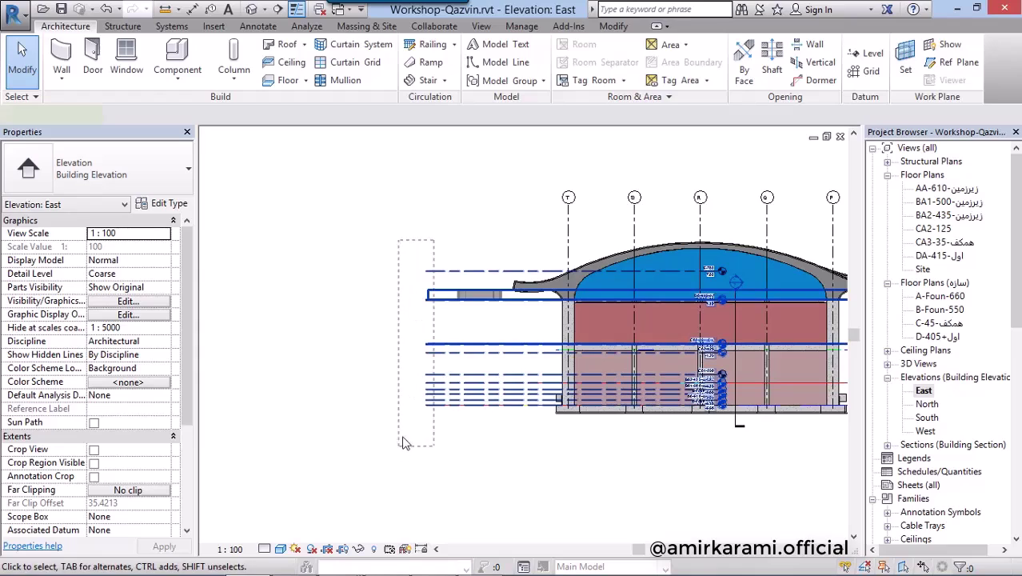
pyautogui.click(604, 62)
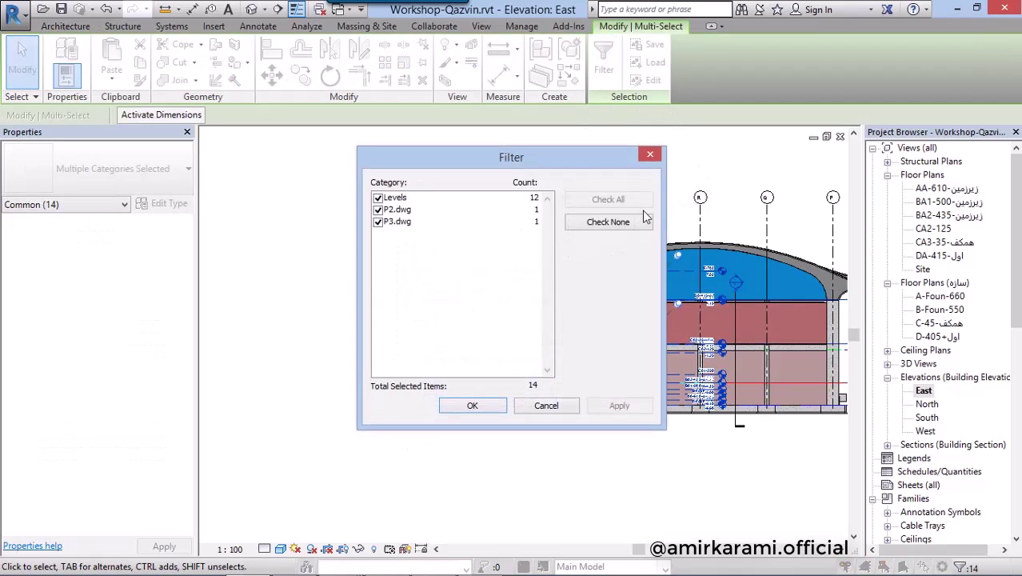
pyautogui.click(631, 220)
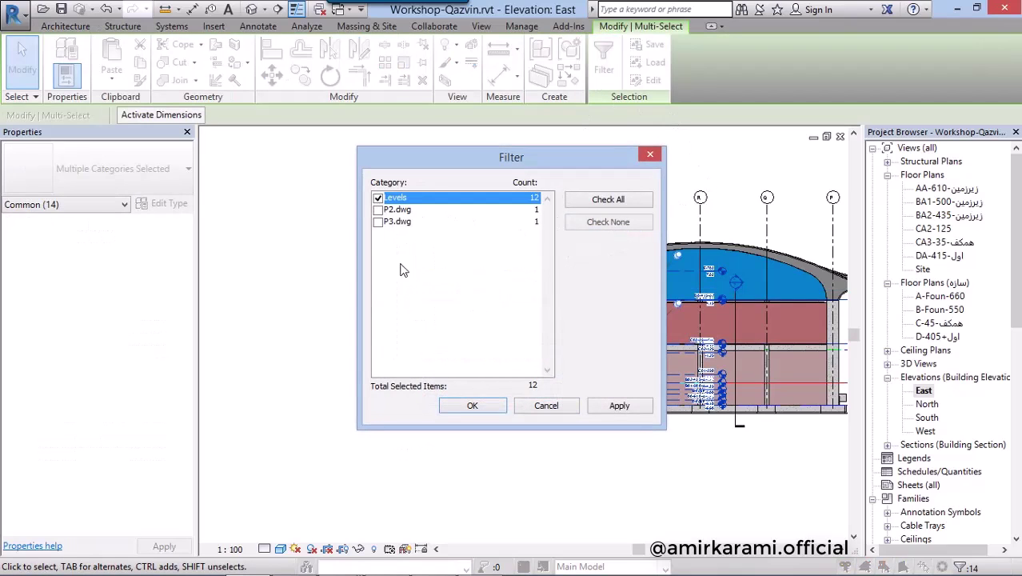
pyautogui.click(470, 409)
pyautogui.rightClick(432, 339)
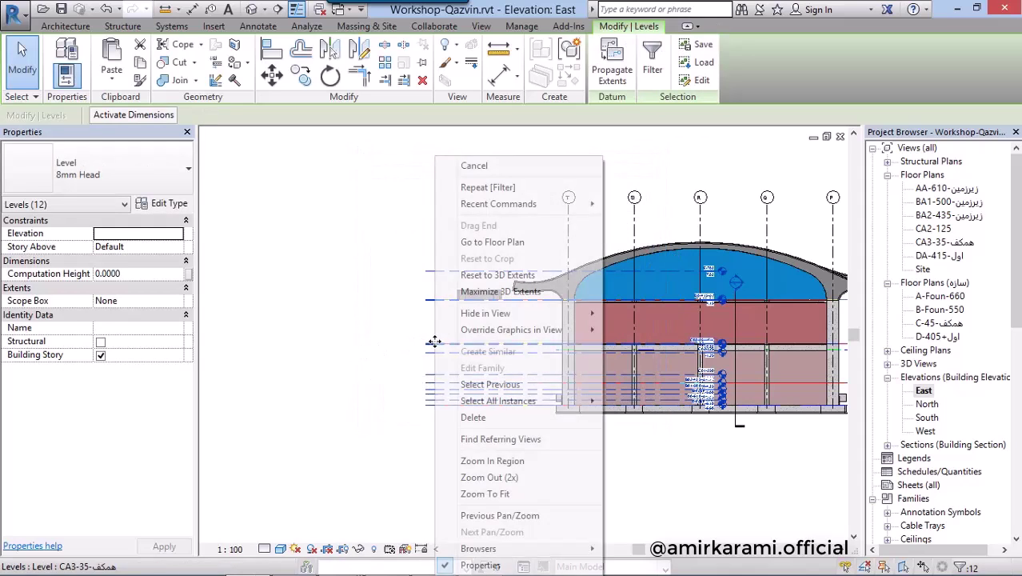
pyautogui.click(518, 291)
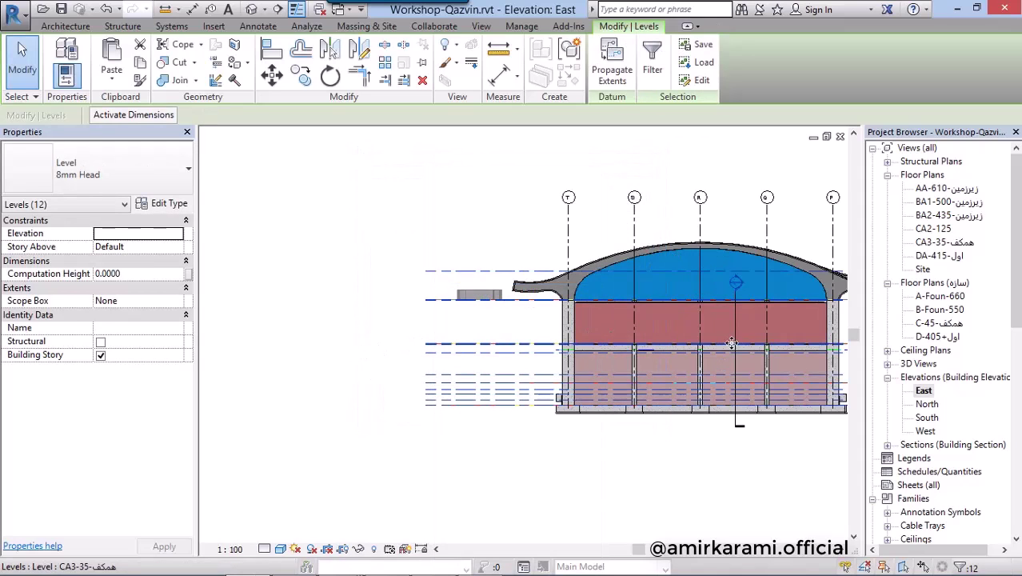
pyautogui.moveTo(639, 361); pyautogui.dragTo(503, 318, button='middle')
# - Deselect the levels and set the East elevation's detail level to Fine
pyautogui.click(711, 212)
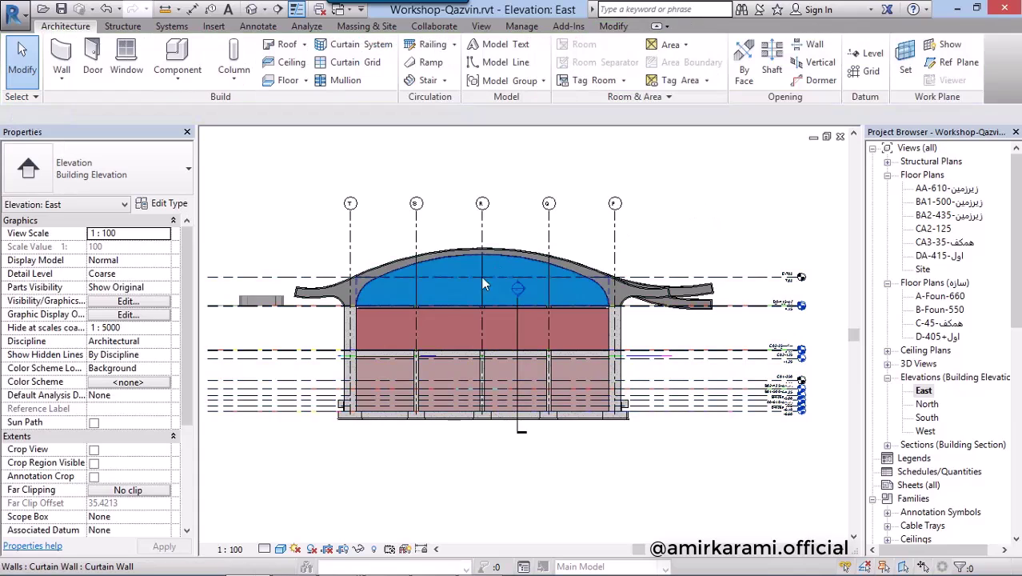
pyautogui.scroll(2, 466, 252)
pyautogui.scroll(2, 467, 252)
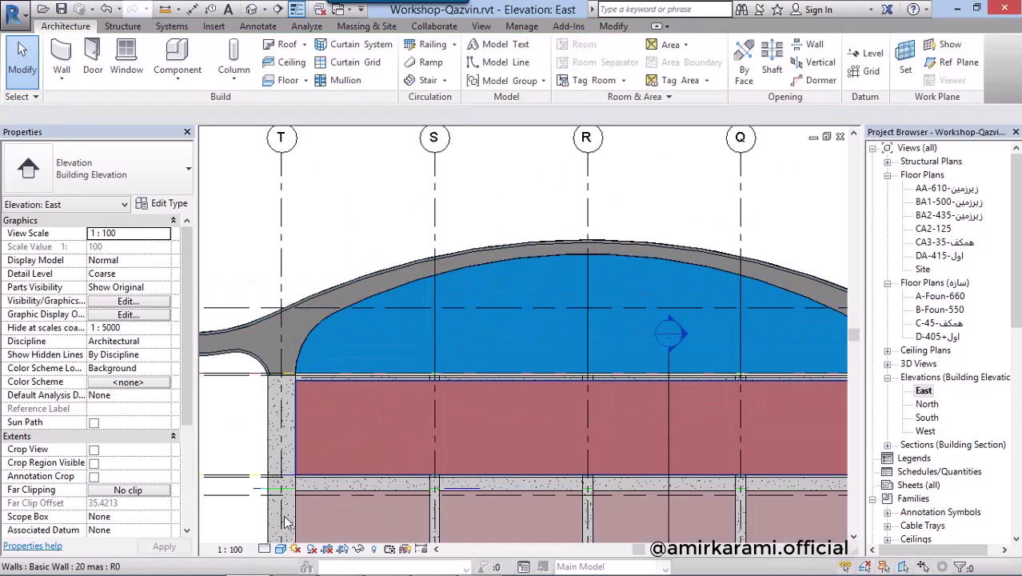
pyautogui.click(264, 548)
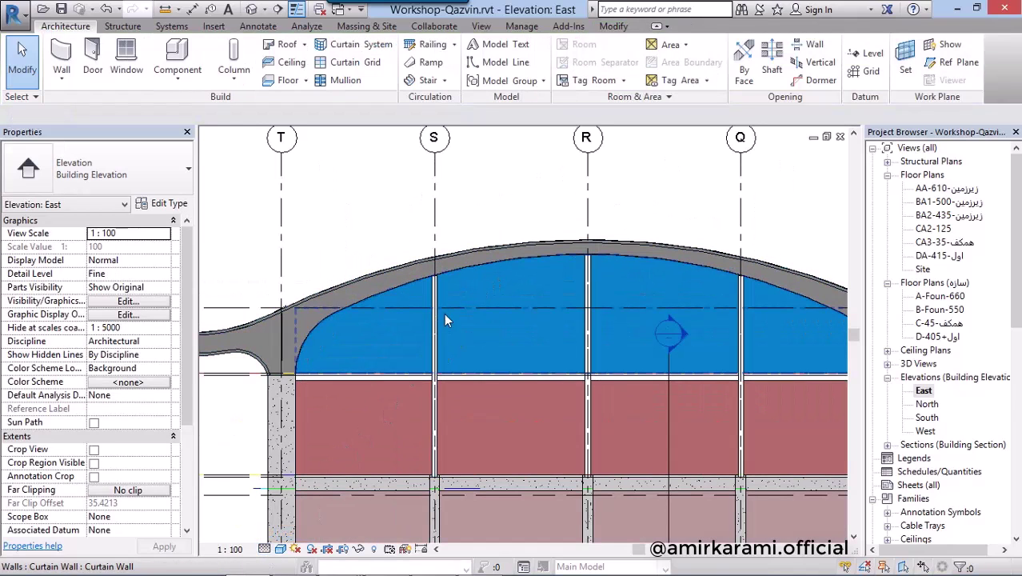
pyautogui.scroll(2, 443, 313)
# - Add four vertical curtain grid lines across the arched curtain wall and check their spacing
pyautogui.click(352, 62)
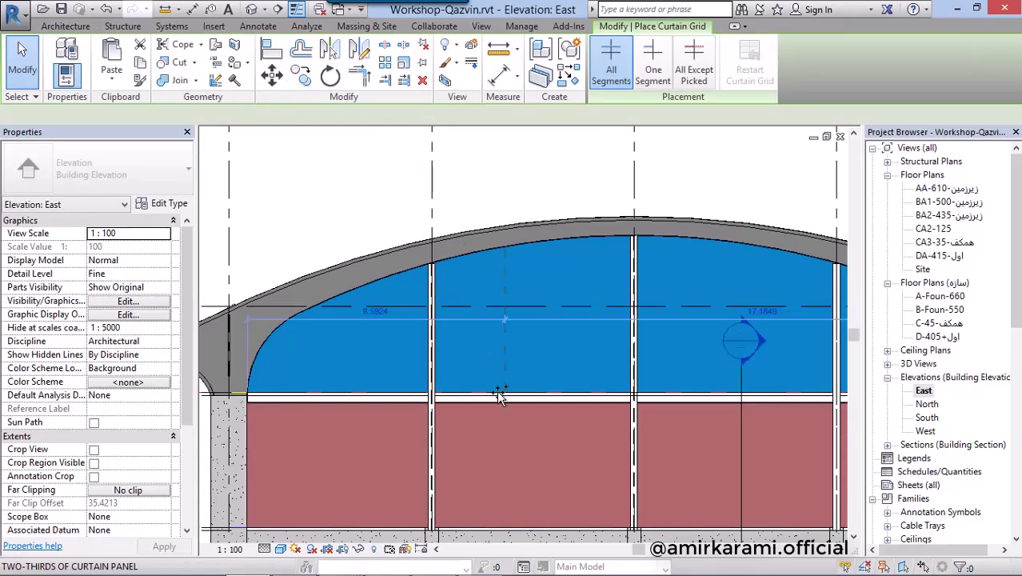
pyautogui.click(483, 384)
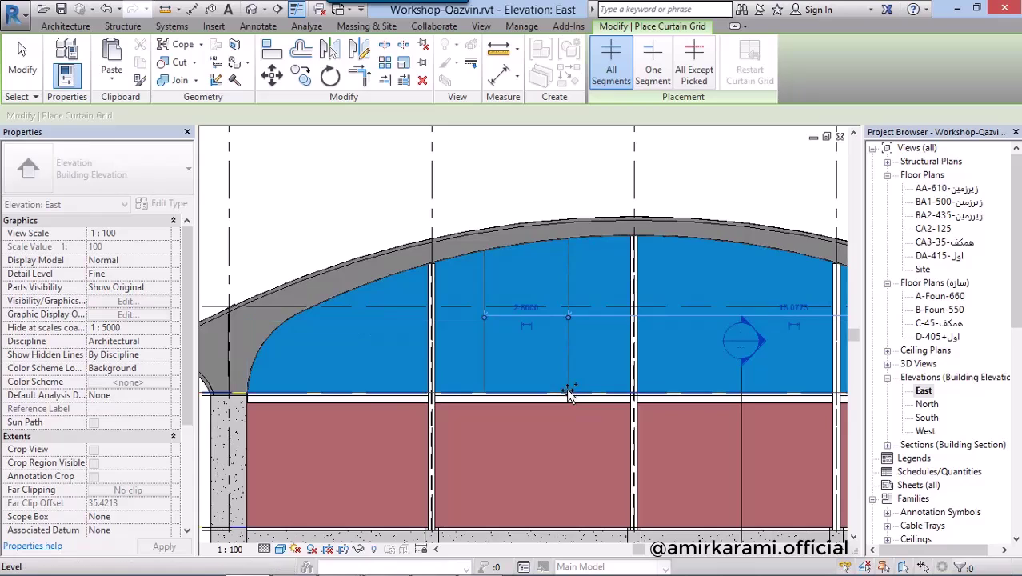
pyautogui.click(566, 387)
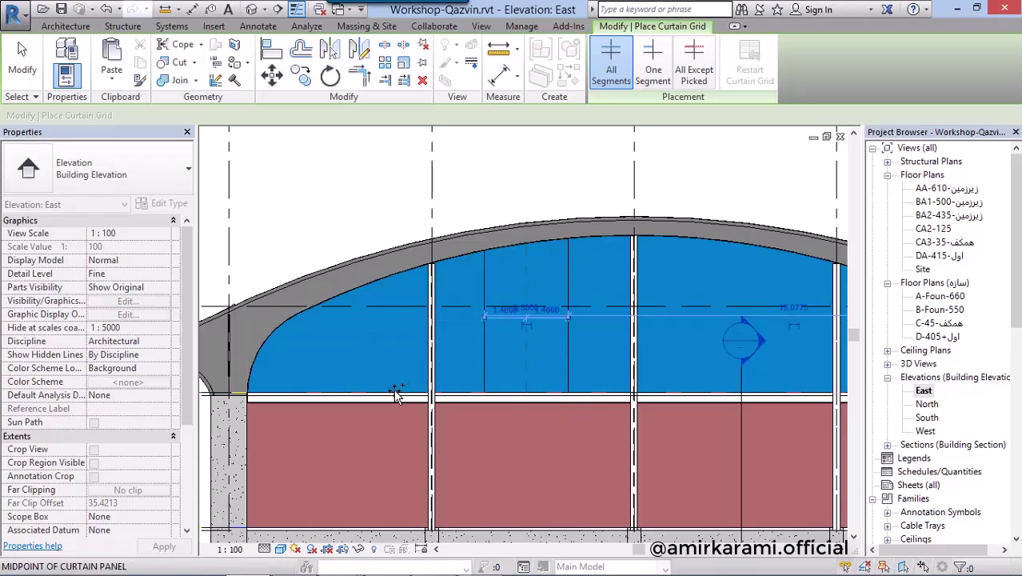
pyautogui.click(312, 390)
pyautogui.click(694, 393)
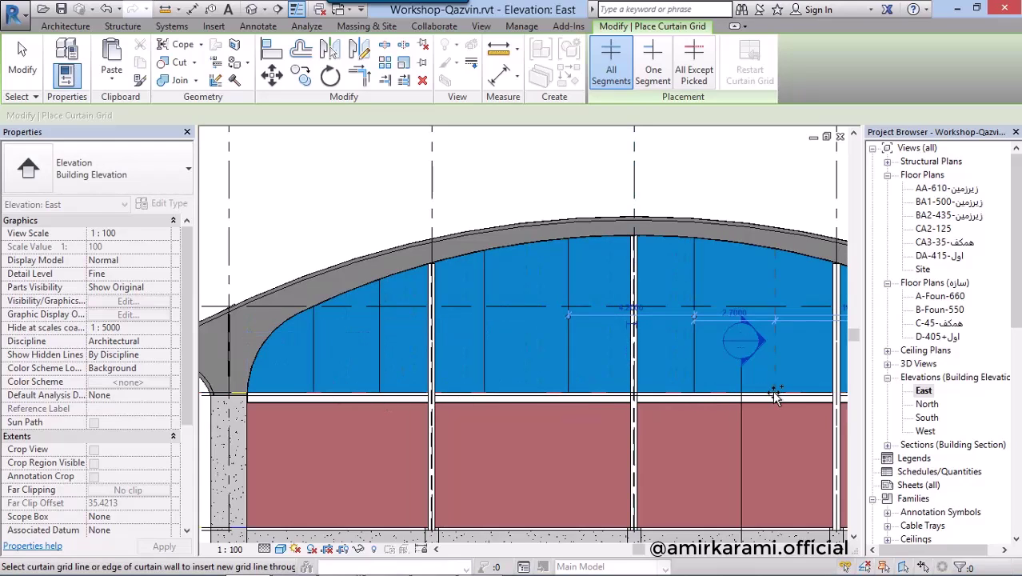
pyautogui.moveTo(772, 395); pyautogui.dragTo(689, 405, button='middle')
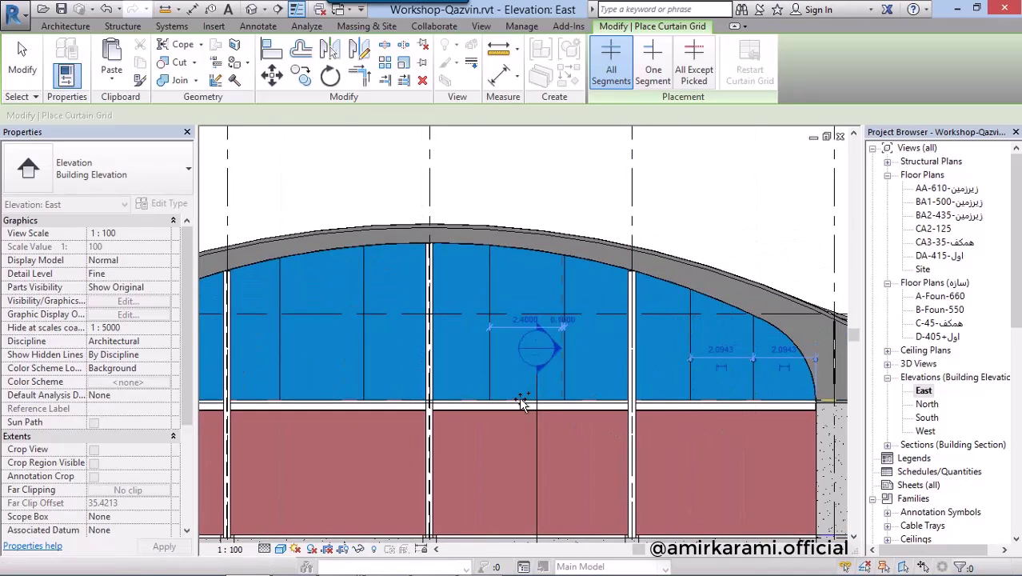
pyautogui.moveTo(520, 401); pyautogui.dragTo(593, 390, button='middle')
pyautogui.press('Escape')
pyautogui.scroll(2, 291, 354)
pyautogui.scroll(2, 498, 362)
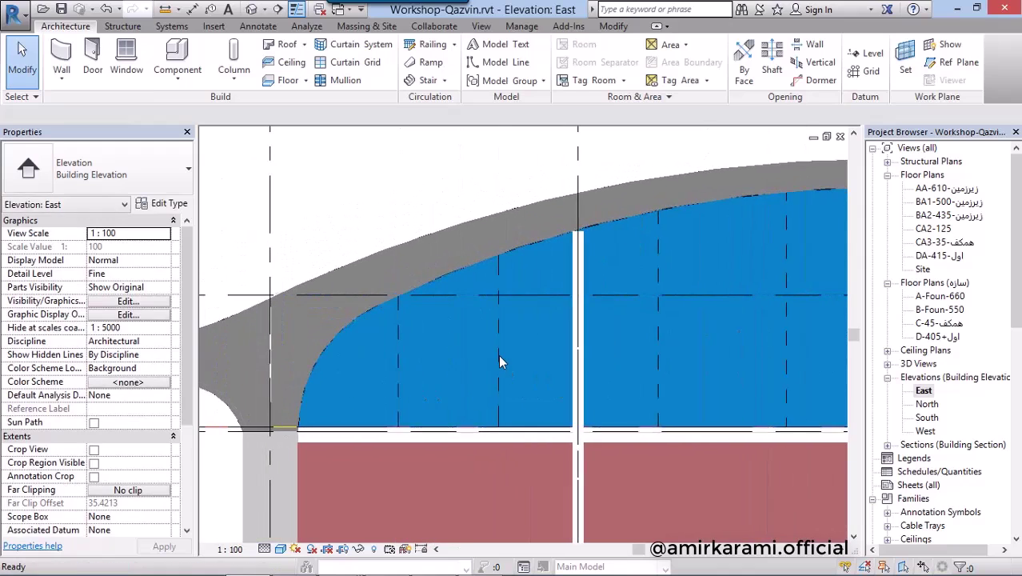
pyautogui.click(498, 348)
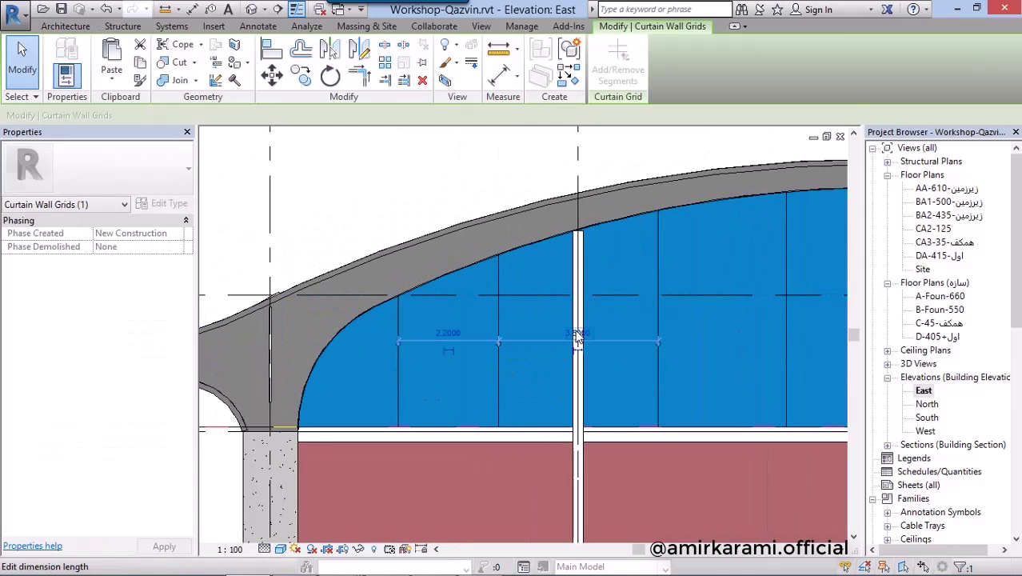
# - Orbit and zoom the default 3D view to inspect the arched roof structure from several angles
pyautogui.click(250, 10)
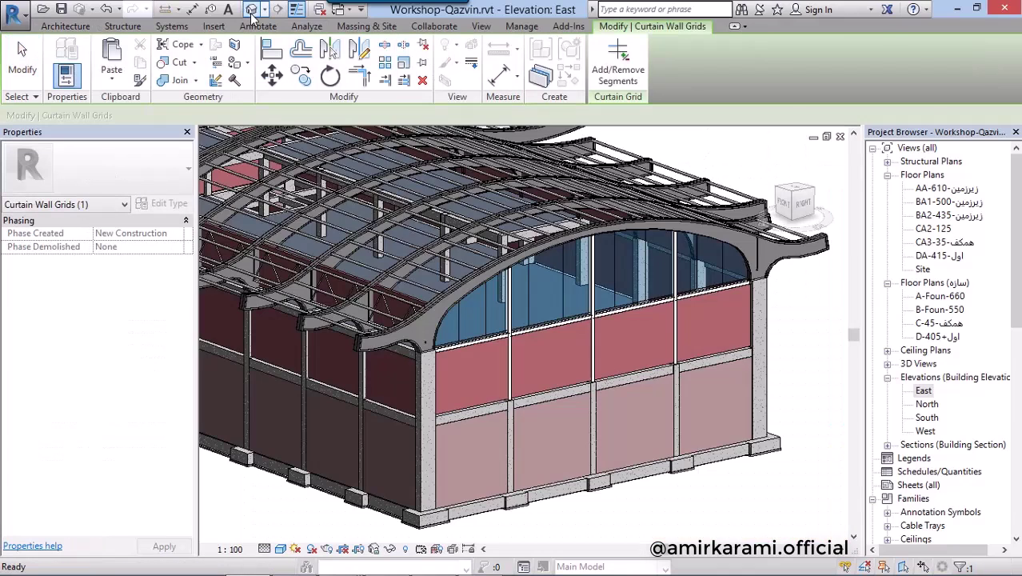
pyautogui.click(356, 83)
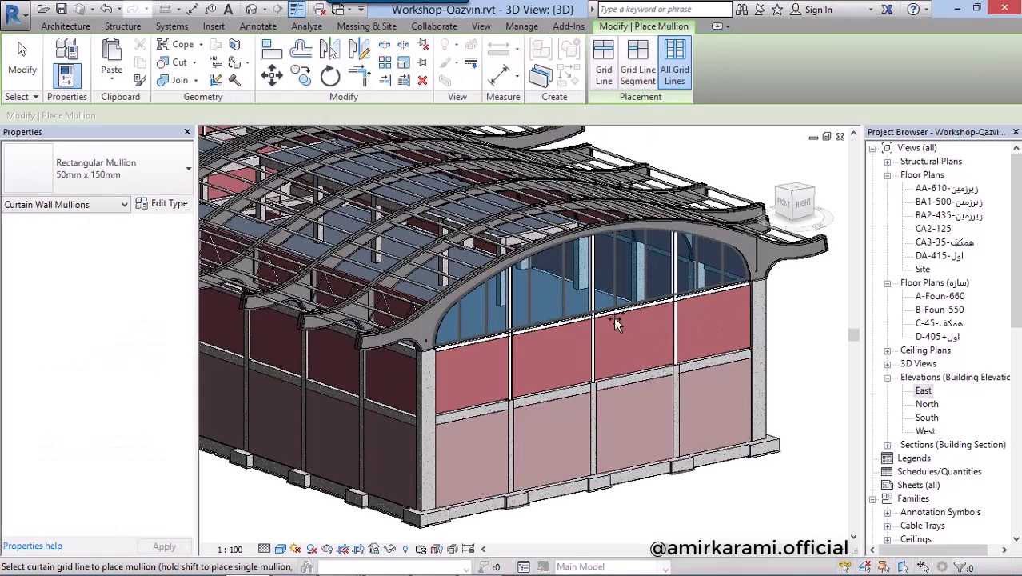
pyautogui.keyDown('shift'); pyautogui.moveTo(615, 322); pyautogui.dragTo(714, 353, button='middle'); pyautogui.keyUp('shift')
pyautogui.press('Escape')
pyautogui.press('Escape')
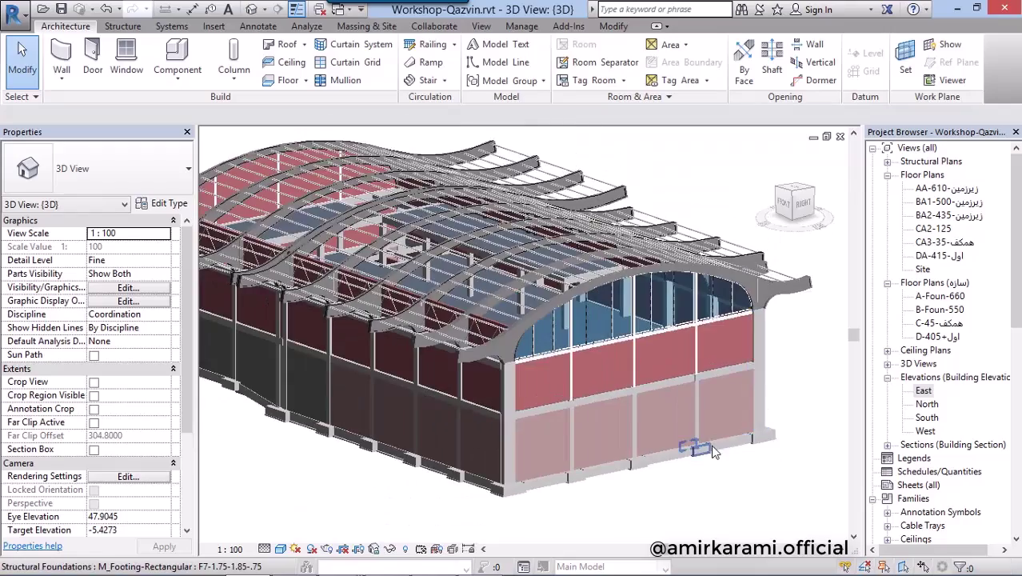
pyautogui.moveTo(714, 452)
pyautogui.keyDown('shift'); pyautogui.mouseDown(button='middle')
pyautogui.moveTo(677, 351)
pyautogui.moveTo(794, 379)
pyautogui.mouseUp(button='middle'); pyautogui.keyUp('shift')
pyautogui.keyDown('shift'); pyautogui.moveTo(668, 398); pyautogui.dragTo(682, 438, button='middle'); pyautogui.keyUp('shift')
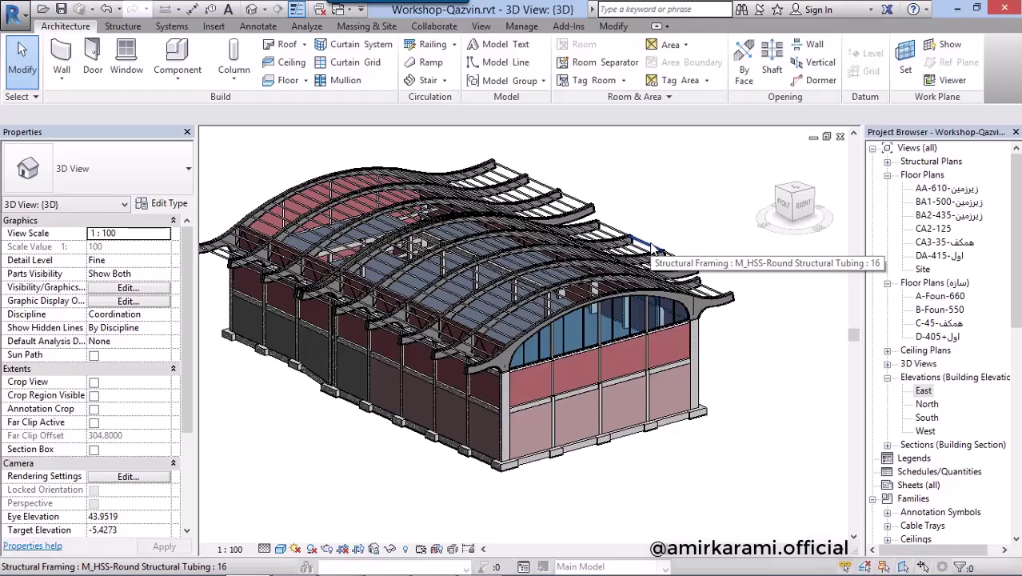
pyautogui.scroll(3, 608, 263)
pyautogui.scroll(3, 559, 280)
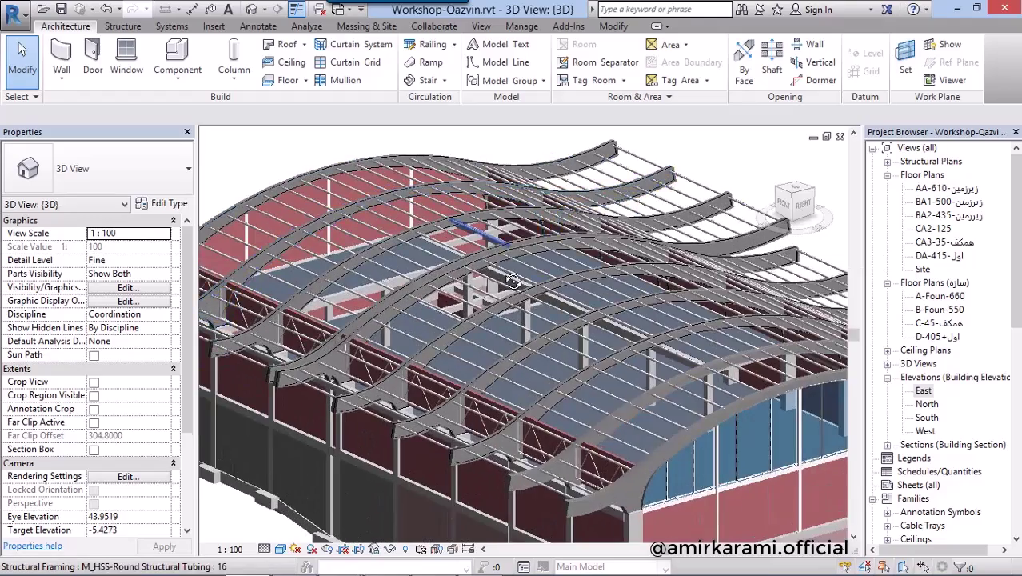
pyautogui.moveTo(543, 288)
pyautogui.keyDown('shift'); pyautogui.mouseDown(button='middle')
pyautogui.moveTo(516, 304)
pyautogui.moveTo(344, 268)
pyautogui.mouseUp(button='middle'); pyautogui.keyUp('shift')
pyautogui.scroll(-5, 516, 304)
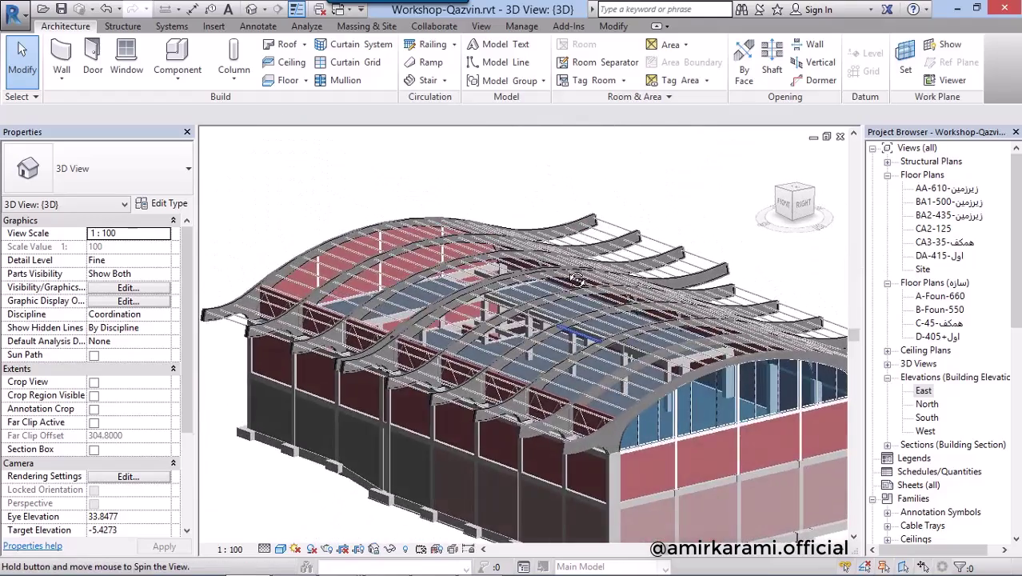
pyautogui.scroll(5, 344, 268)
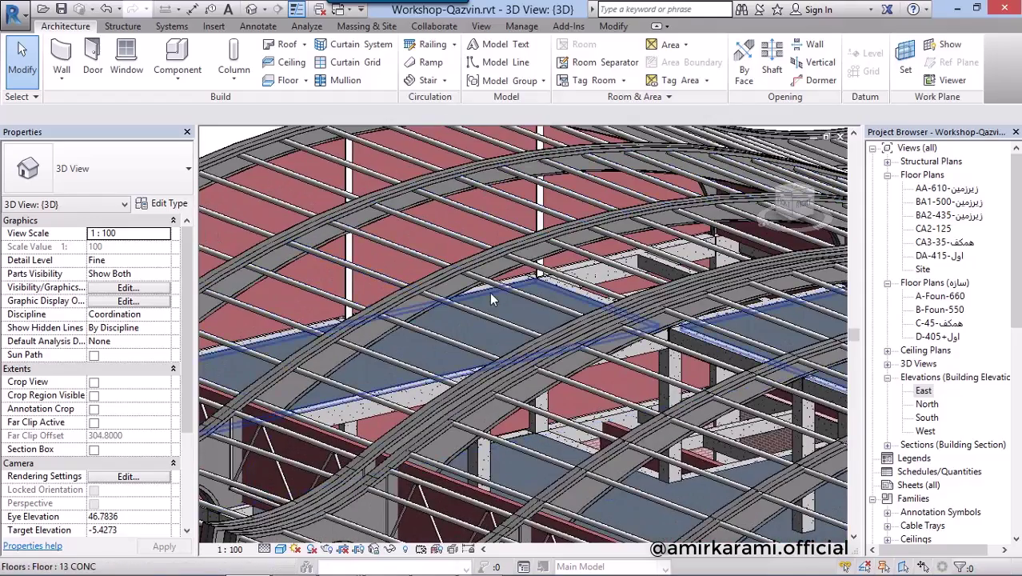
# - Open the DA-415 floor plan from the Project Browser
pyautogui.scroll(-2, 502, 317)
pyautogui.scroll(-2, 509, 302)
pyautogui.scroll(-2, 544, 301)
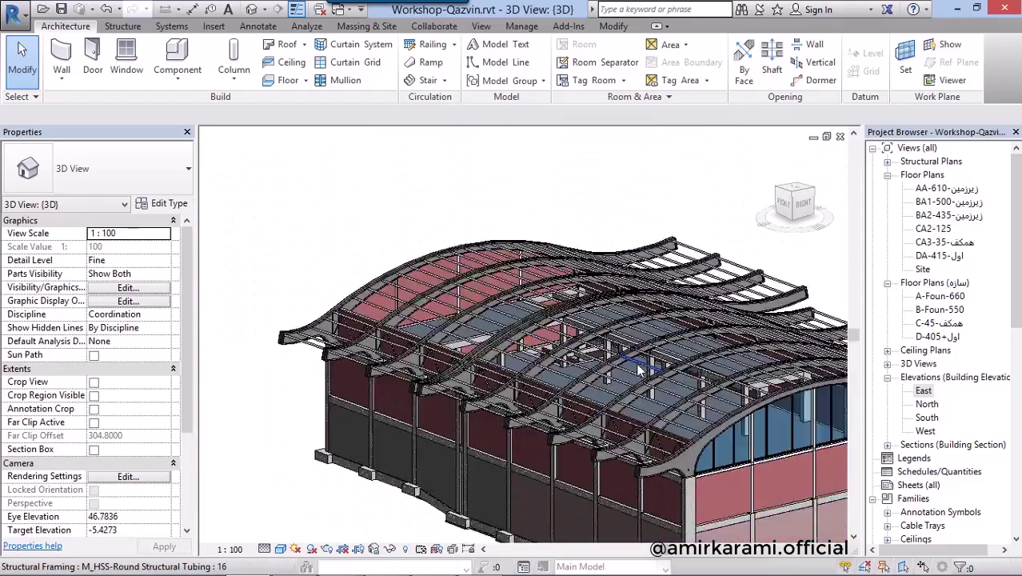
pyautogui.scroll(-2, 579, 301)
pyautogui.scroll(-1, 579, 301)
pyautogui.scroll(-1, 612, 299)
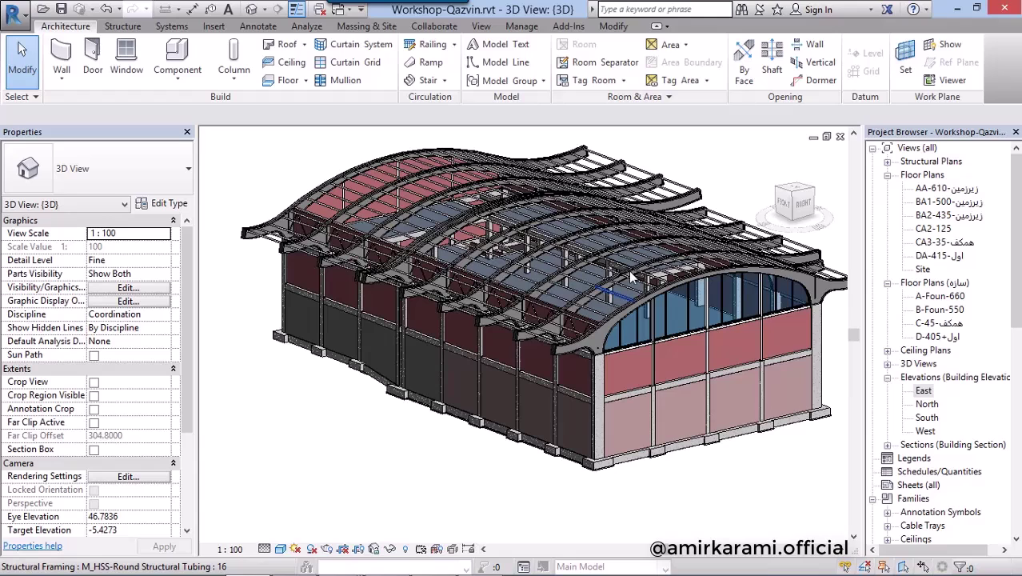
pyautogui.doubleClick(959, 256)
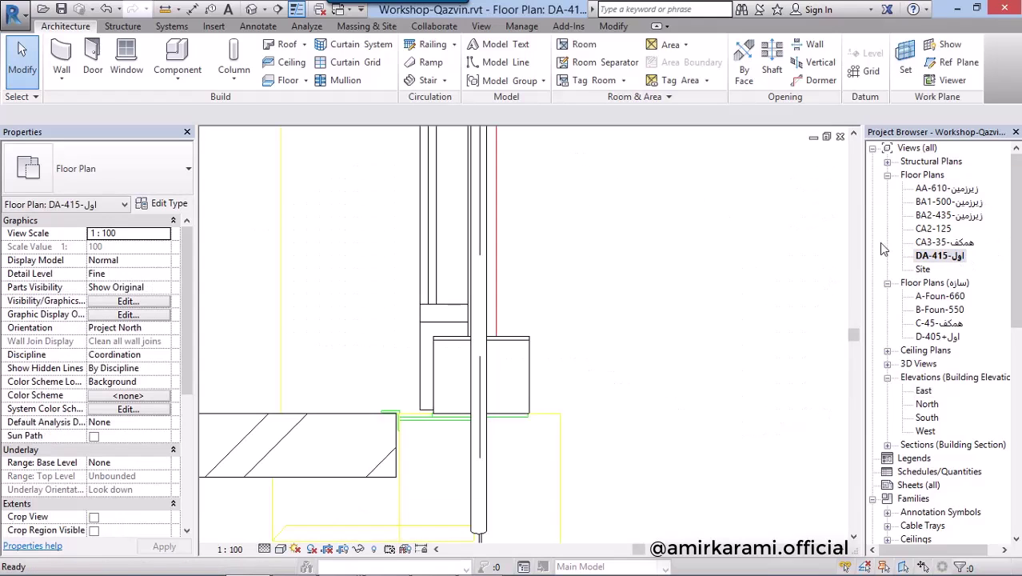
# - Start a wall at the lower wall corner of the DA-415 plan, then cancel that attempt
pyautogui.scroll(-2, 607, 513)
pyautogui.scroll(-2, 619, 464)
pyautogui.scroll(-2, 630, 417)
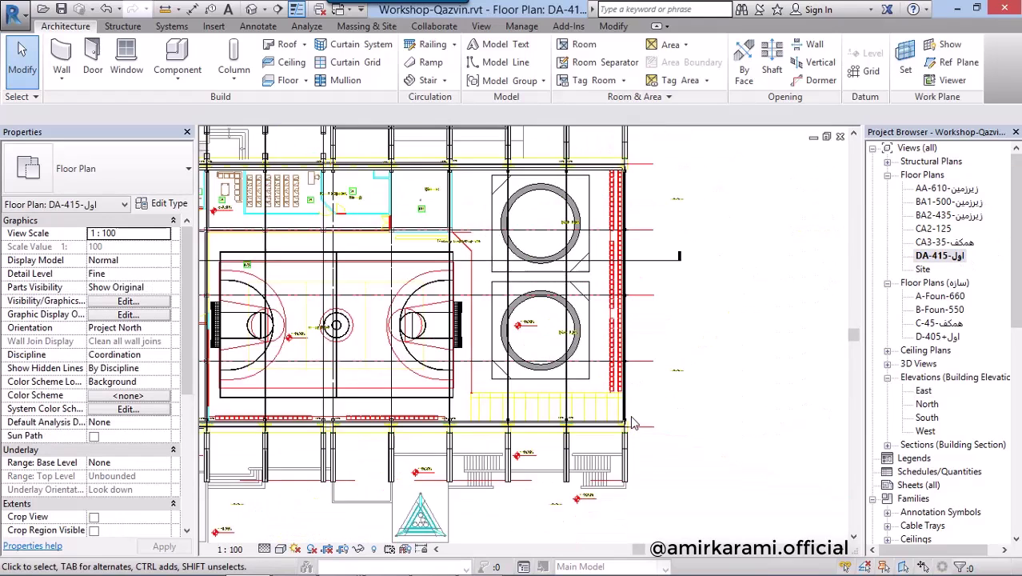
pyautogui.scroll(-1, 560, 336)
pyautogui.scroll(1, 521, 278)
pyautogui.scroll(1, 631, 263)
pyautogui.scroll(1, 582, 186)
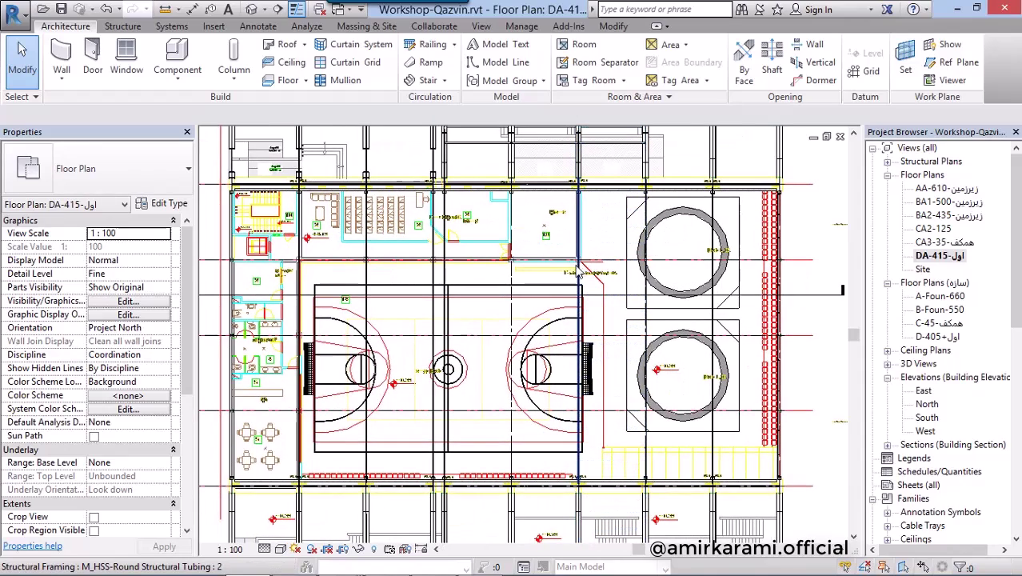
pyautogui.scroll(3, 589, 189)
pyautogui.scroll(2, 592, 185)
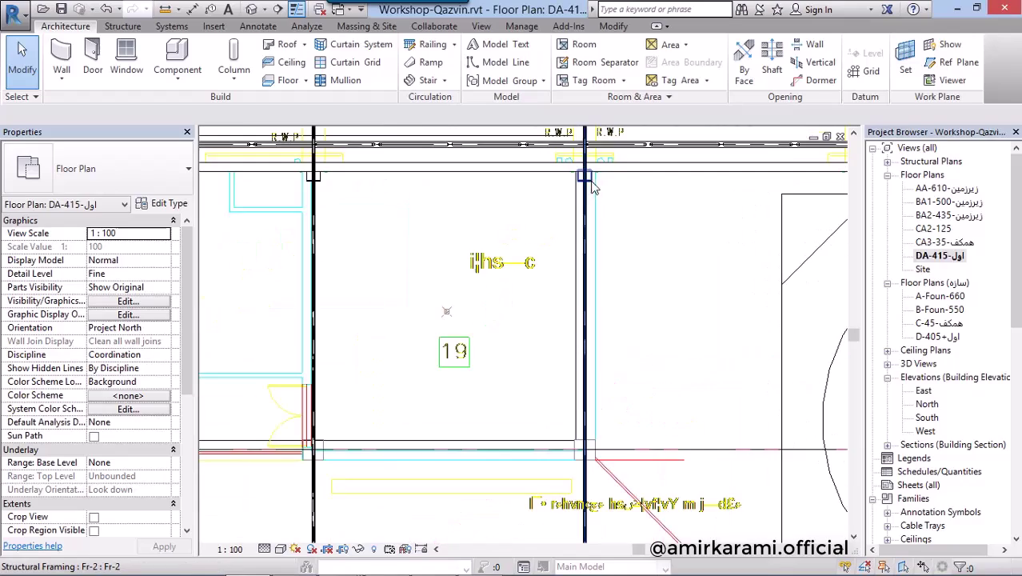
pyautogui.scroll(-2, 691, 303)
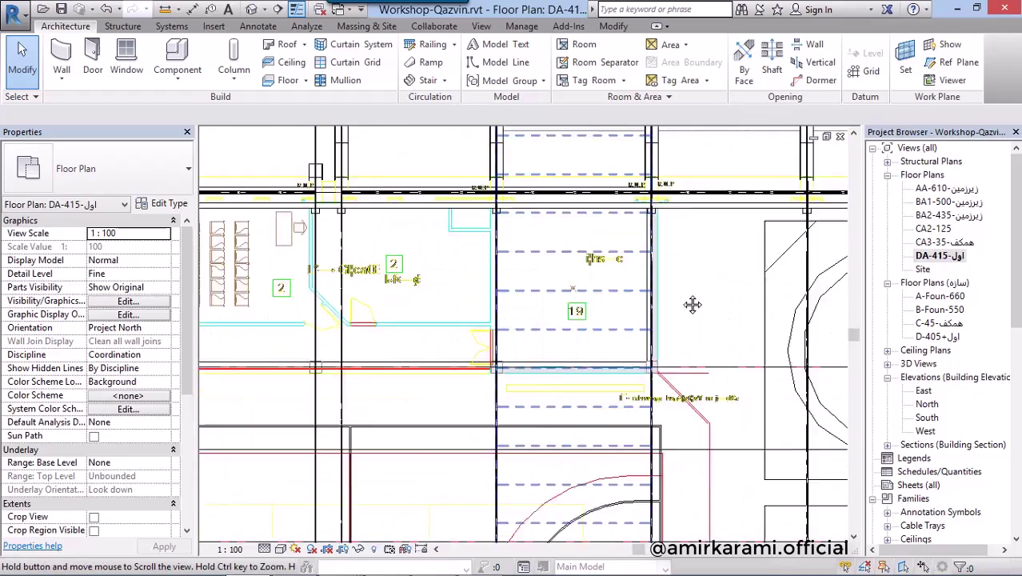
pyautogui.scroll(-2, 692, 304)
pyautogui.scroll(-1, 560, 320)
pyautogui.scroll(2, 409, 336)
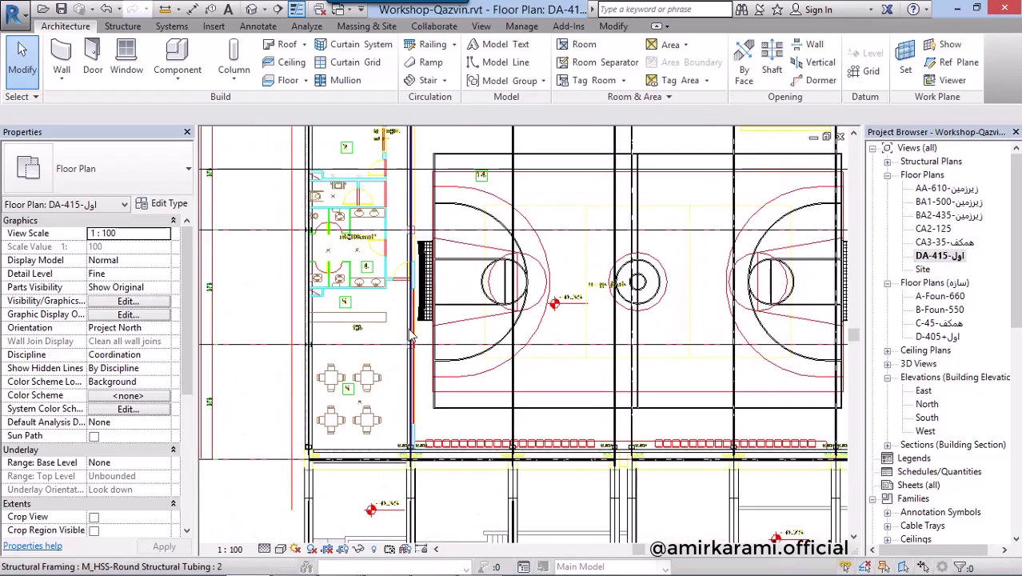
pyautogui.scroll(2, 409, 335)
pyautogui.scroll(-2, 425, 179)
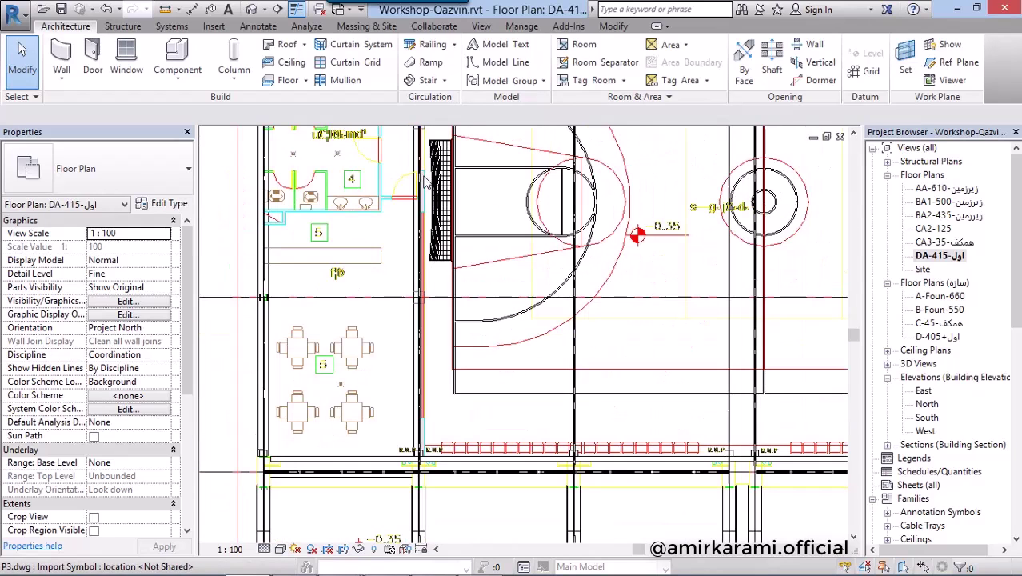
pyautogui.click(76, 58)
pyautogui.scroll(3, 425, 461)
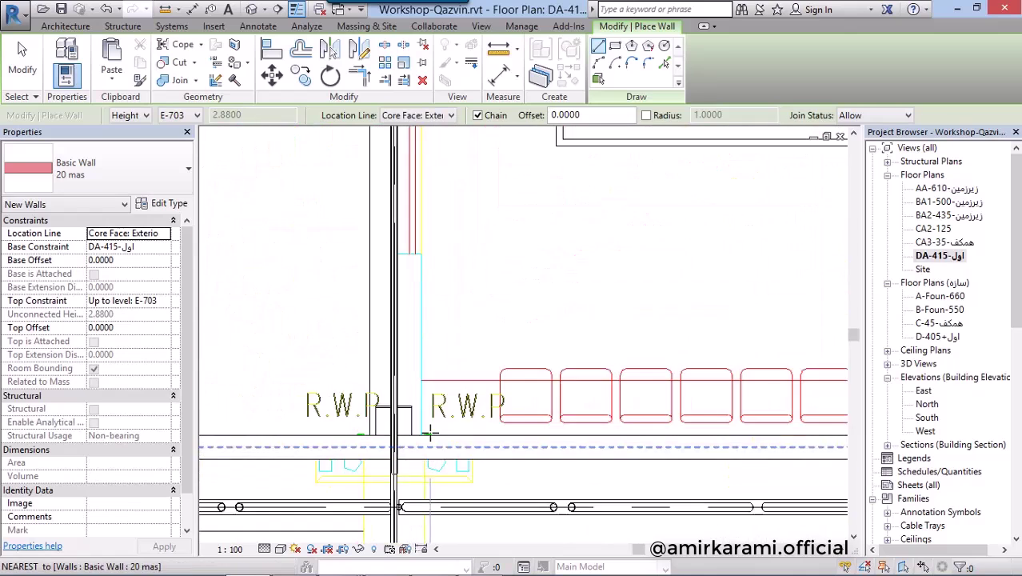
pyautogui.scroll(1, 431, 434)
pyautogui.scroll(1, 430, 434)
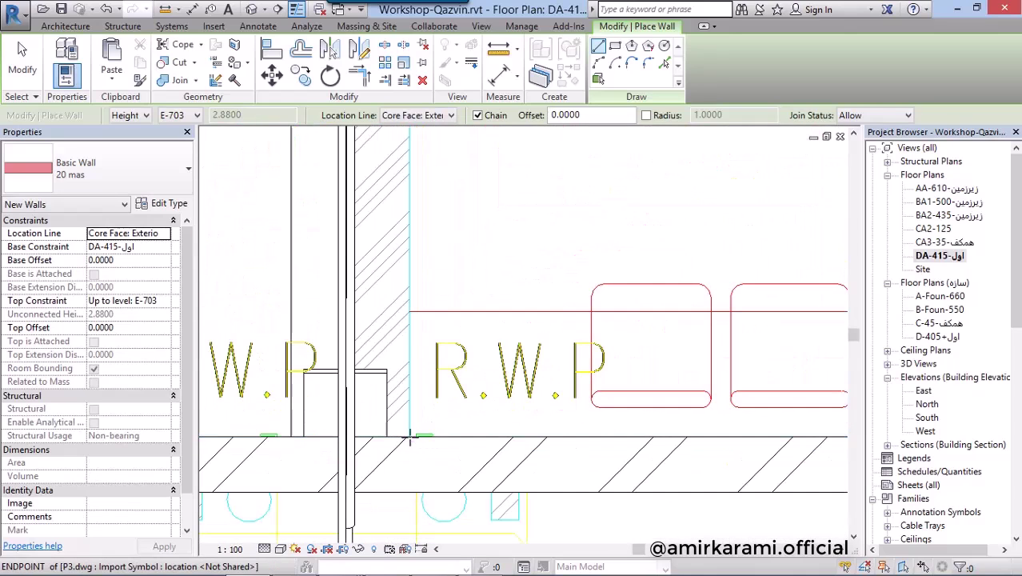
pyautogui.scroll(1, 406, 429)
pyautogui.click(408, 436)
pyautogui.press('space')
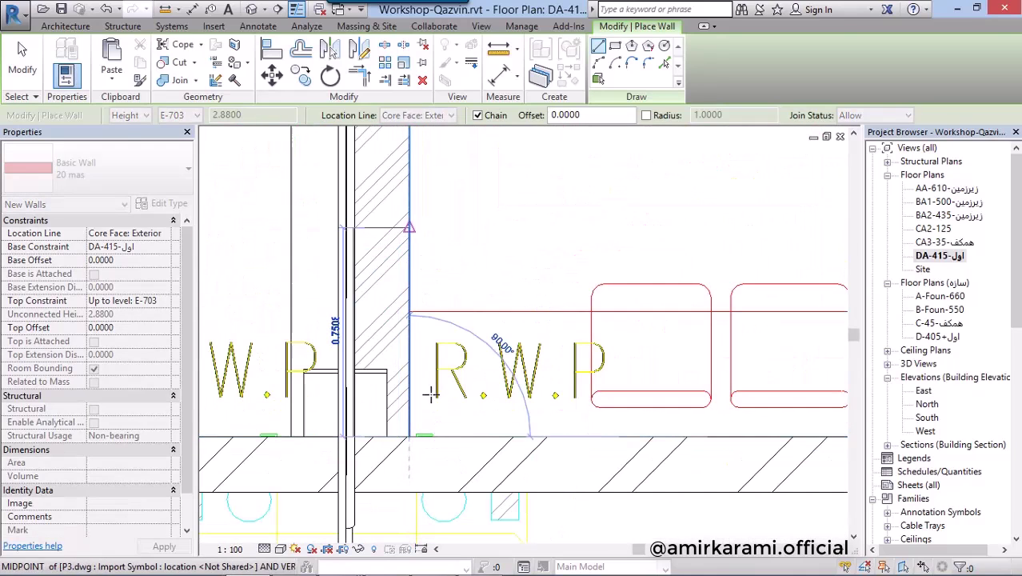
pyautogui.scroll(-3, 430, 394)
pyautogui.scroll(2, 440, 201)
pyautogui.moveTo(463, 320)
pyautogui.mouseDown(button='middle')
pyautogui.moveTo(466, 299)
pyautogui.moveTo(434, 263)
pyautogui.moveTo(448, 309)
pyautogui.moveTo(383, 439)
pyautogui.mouseUp(button='middle')
pyautogui.scroll(2, 434, 326)
pyautogui.scroll(1, 433, 313)
pyautogui.press('Escape')
# - Draw a short 20 mas Basic Wall between two junction points near the circular rooms
pyautogui.scroll(-3, 383, 438)
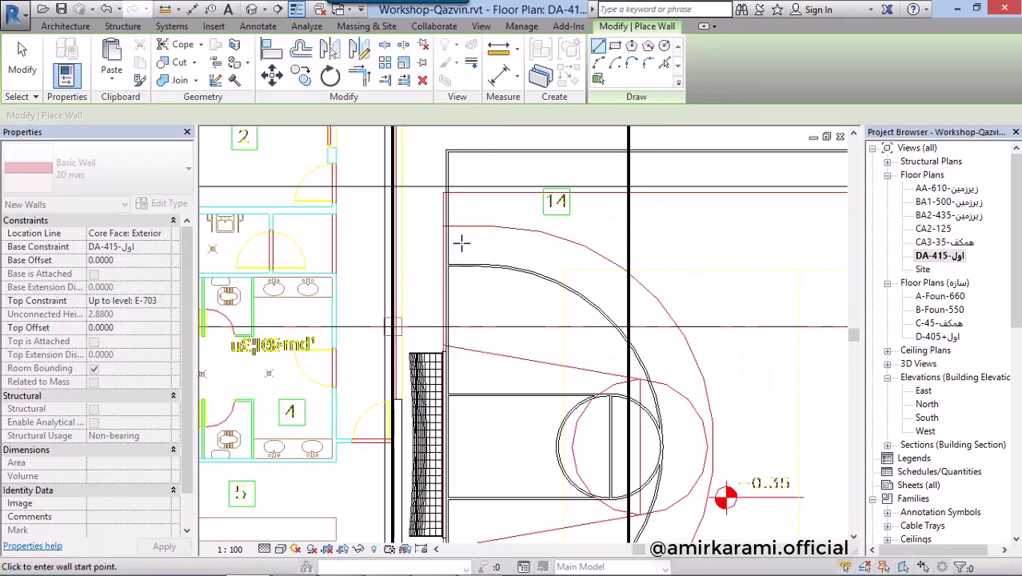
pyautogui.scroll(2, 457, 235)
pyautogui.moveTo(456, 235); pyautogui.dragTo(352, 386, button='middle')
pyautogui.scroll(-3, 352, 386)
pyautogui.scroll(2, 598, 325)
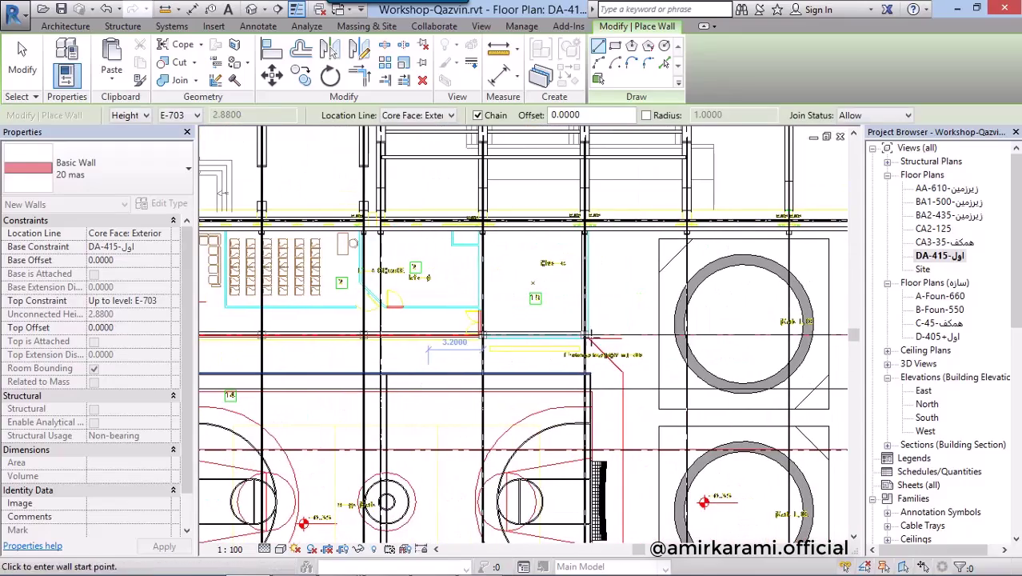
pyautogui.moveTo(639, 325)
pyautogui.mouseDown(button='middle')
pyautogui.moveTo(599, 326)
pyautogui.moveTo(703, 282)
pyautogui.mouseUp(button='middle')
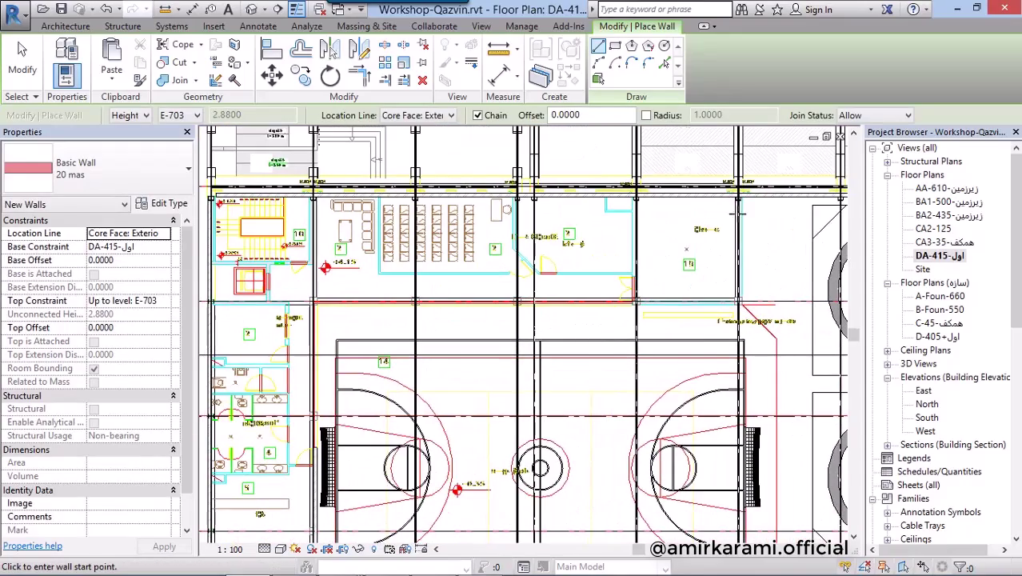
pyautogui.scroll(5, 739, 210)
pyautogui.scroll(2, 653, 203)
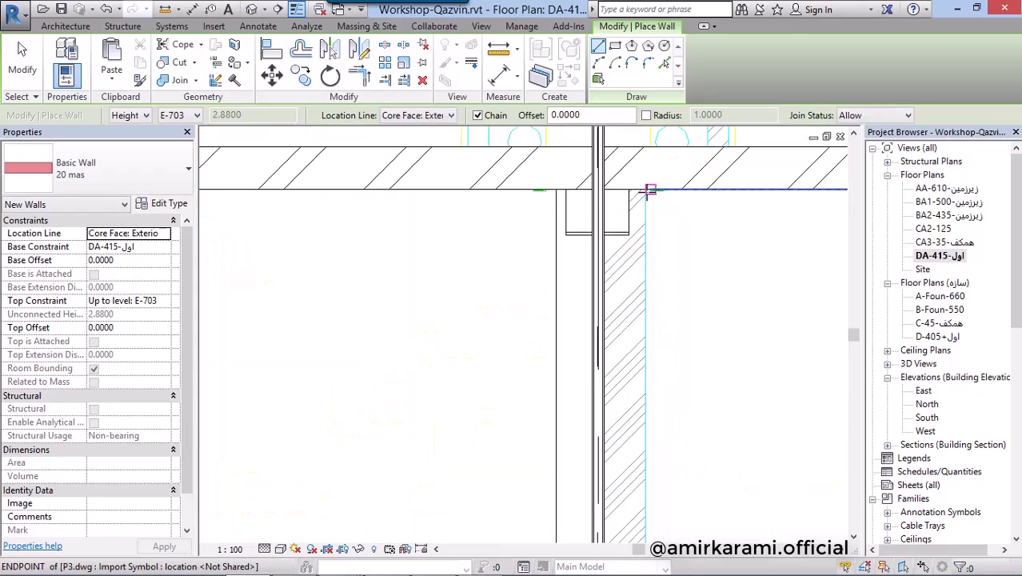
pyautogui.click(644, 189)
pyautogui.scroll(-3, 647, 344)
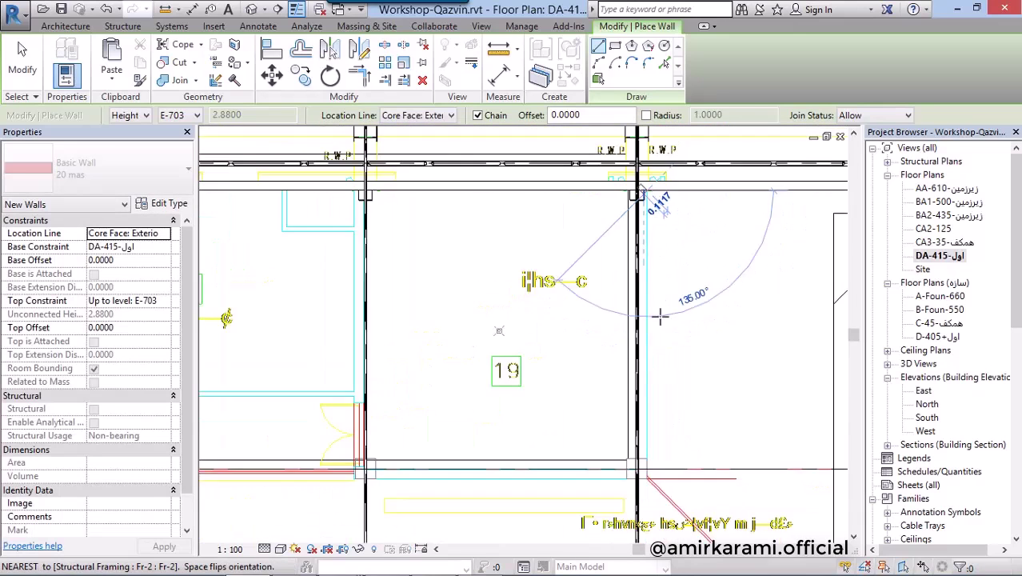
pyautogui.scroll(3, 652, 406)
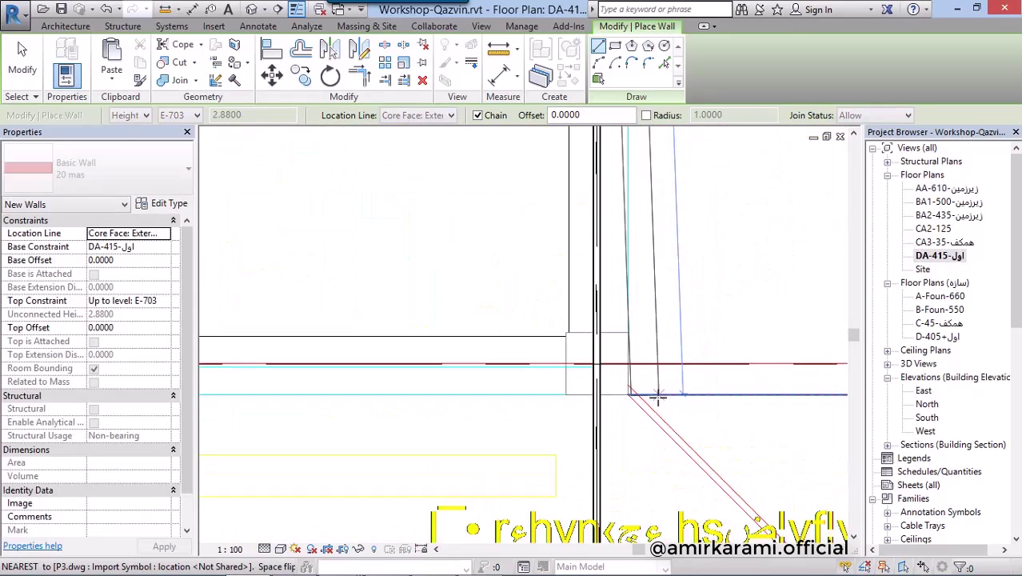
pyautogui.click(628, 331)
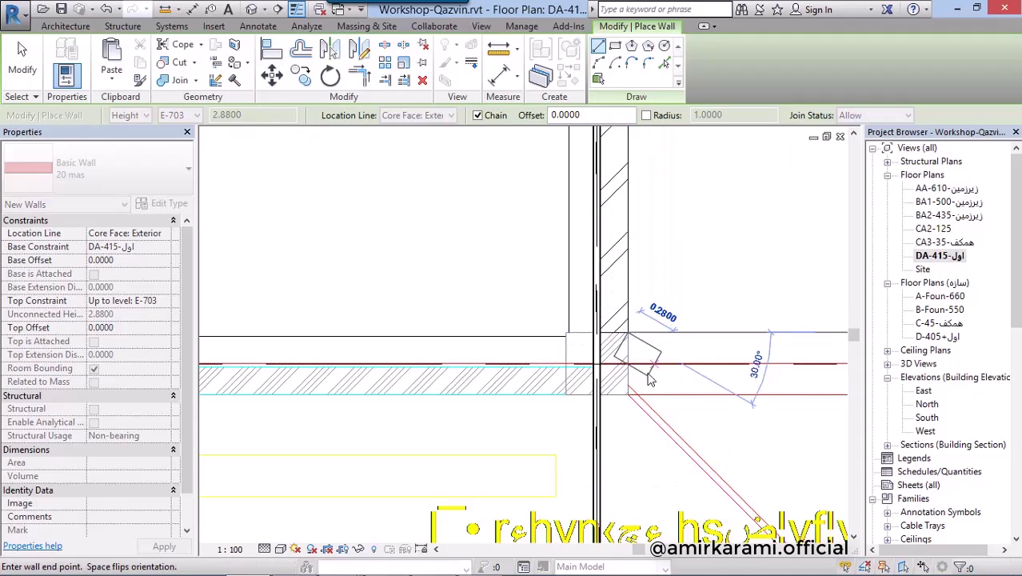
pyautogui.scroll(2, 686, 374)
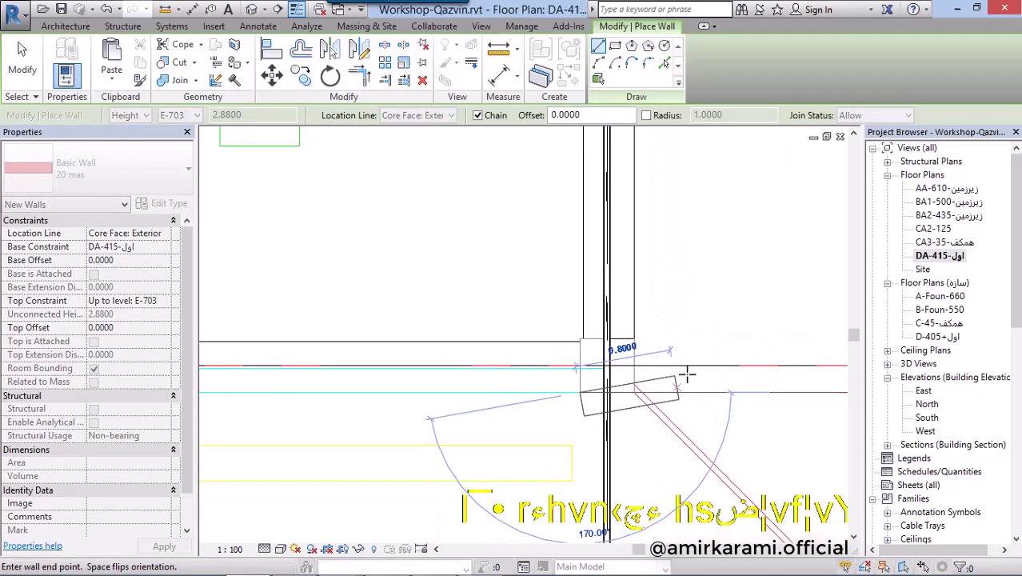
pyautogui.scroll(-3, 685, 374)
pyautogui.scroll(1, 612, 379)
pyautogui.scroll(2, 611, 352)
pyautogui.scroll(1, 611, 345)
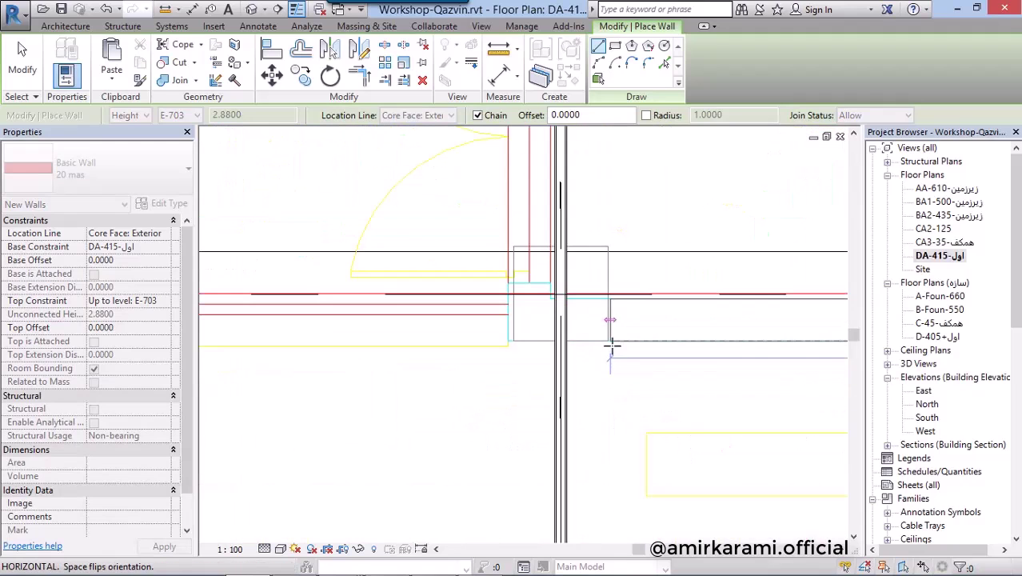
pyautogui.press('Escape')
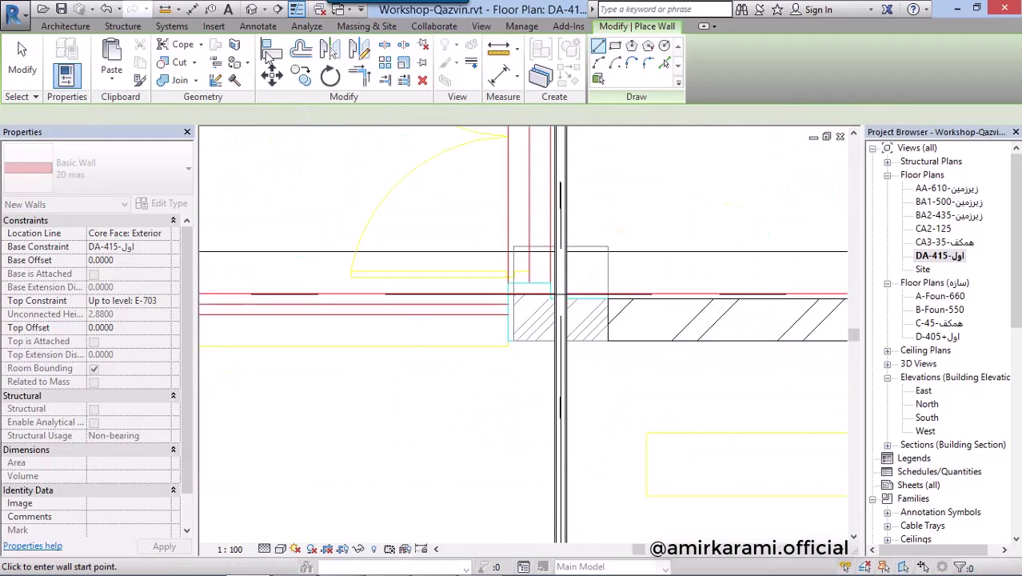
# - Join the new wall with the adjacent wall into a clean corner on the DA-415 plan
pyautogui.click(251, 8)
pyautogui.keyDown('shift'); pyautogui.moveTo(569, 257); pyautogui.dragTo(704, 252, button='middle'); pyautogui.keyUp('shift')
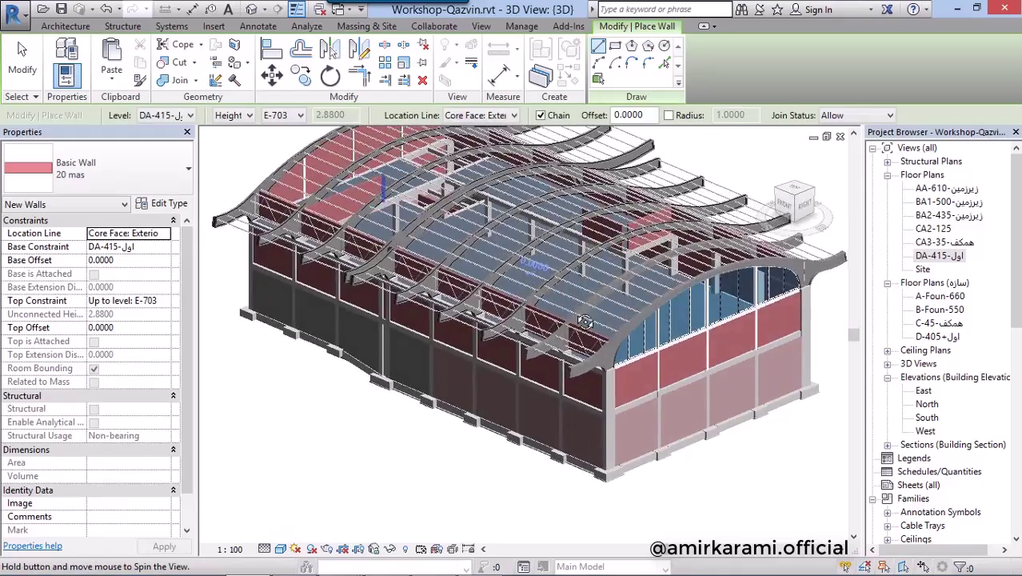
pyautogui.scroll(5, 720, 251)
pyautogui.scroll(3, 727, 250)
pyautogui.scroll(-2, 727, 250)
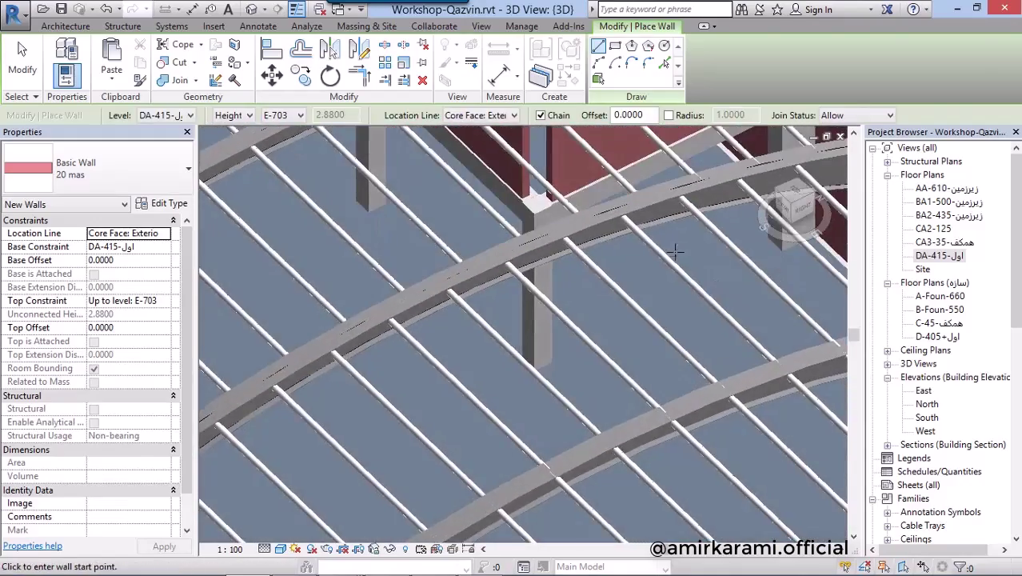
pyautogui.hotkey('ctrl', 'Tab')
pyautogui.scroll(3, 759, 351)
pyautogui.scroll(2, 691, 404)
pyautogui.moveTo(690, 404); pyautogui.dragTo(637, 359, button='middle')
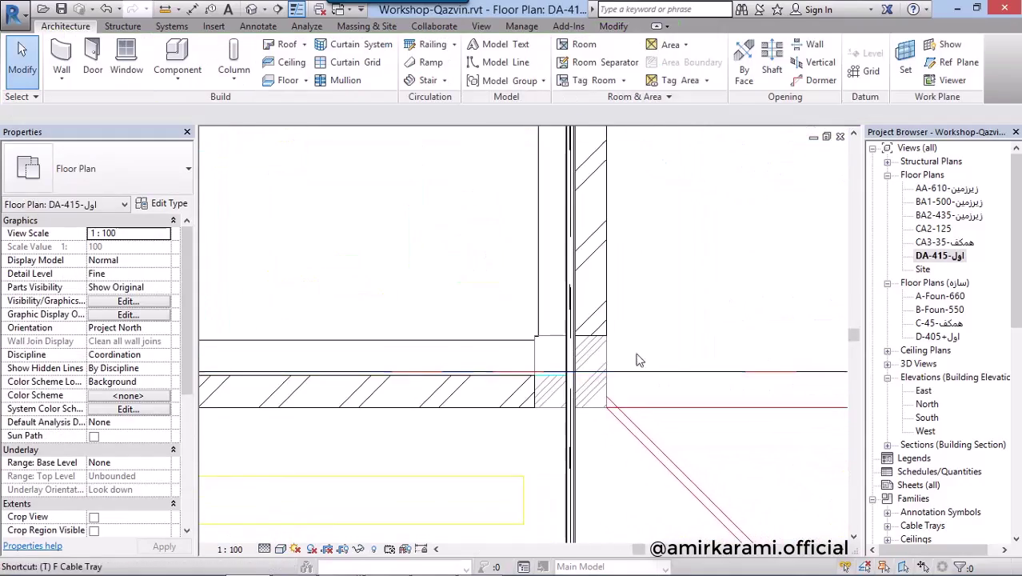
pyautogui.click(597, 310)
pyautogui.click(511, 390)
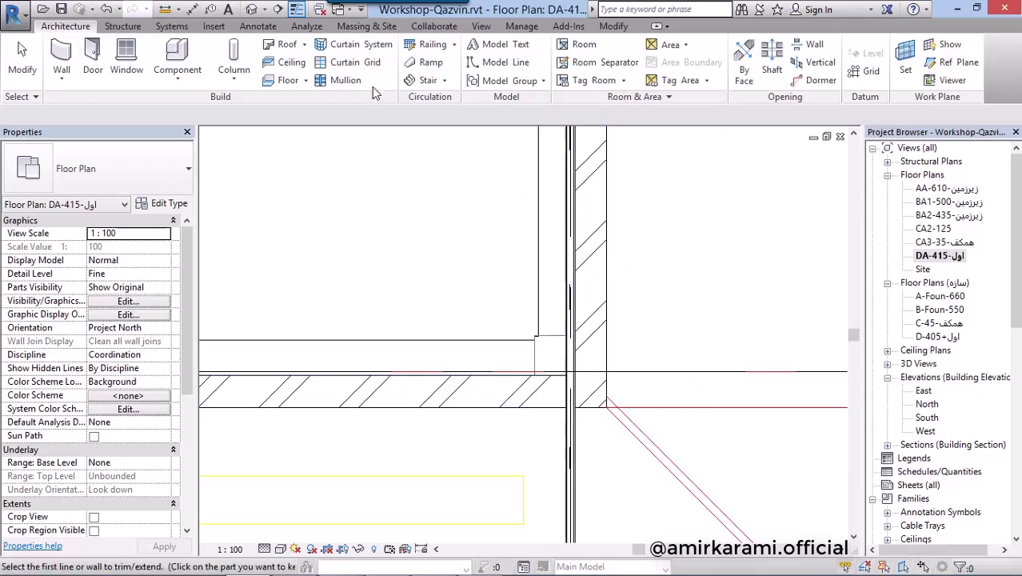
# - In 3D, isolate the interior wall and curved roof beam with HI, keeping the wall selected
pyautogui.click(277, 10)
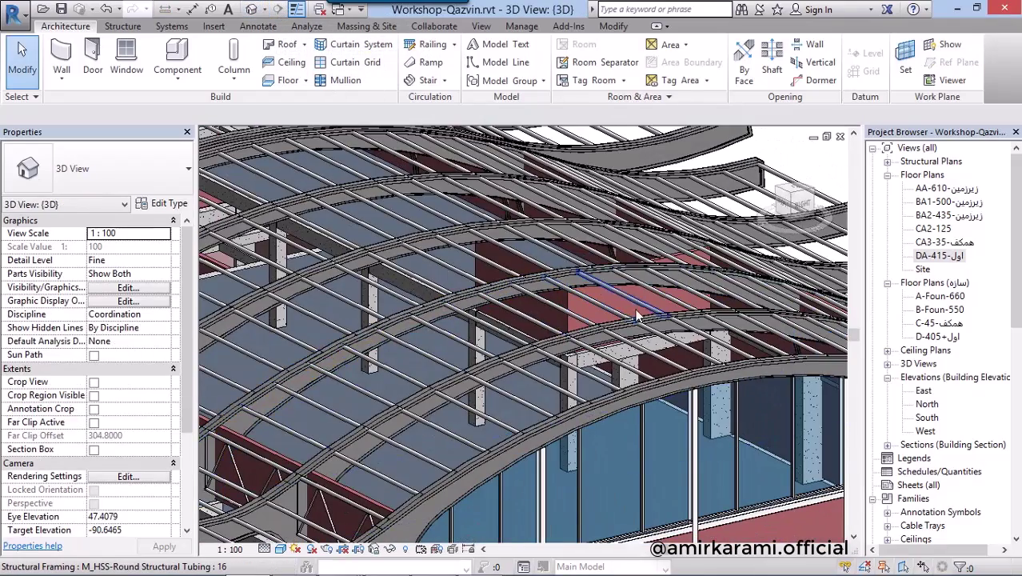
pyautogui.scroll(3, 599, 302)
pyautogui.scroll(2, 610, 291)
pyautogui.click(610, 291)
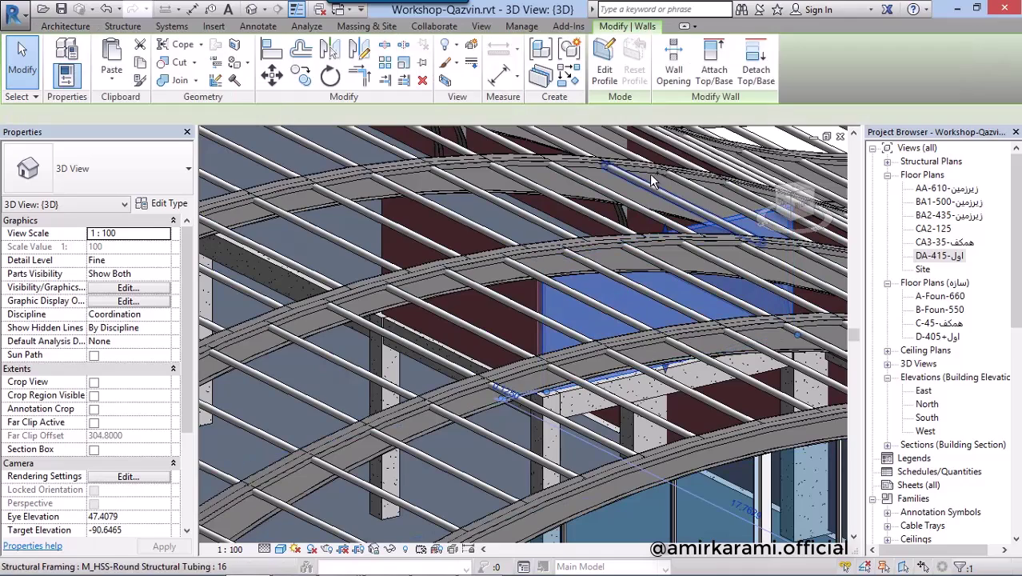
pyautogui.keyDown('ctrl'); pyautogui.click(650, 167); pyautogui.keyUp('ctrl')
pyautogui.press('h')
pyautogui.press('i')
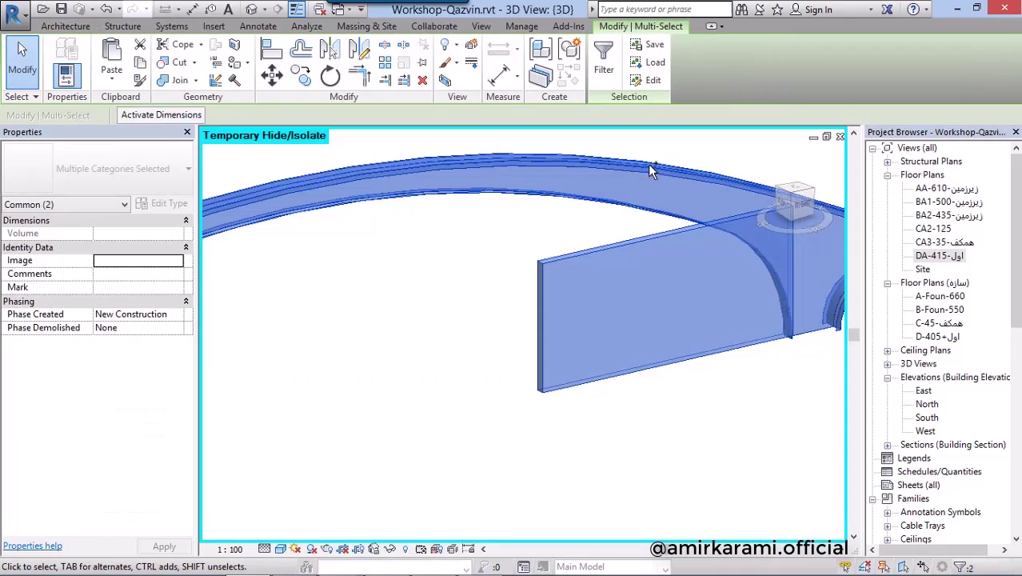
pyautogui.click(635, 336)
# - Edit the wall profile: delete its top line, trim the roof arc to the sides, and finish
pyautogui.click(674, 68)
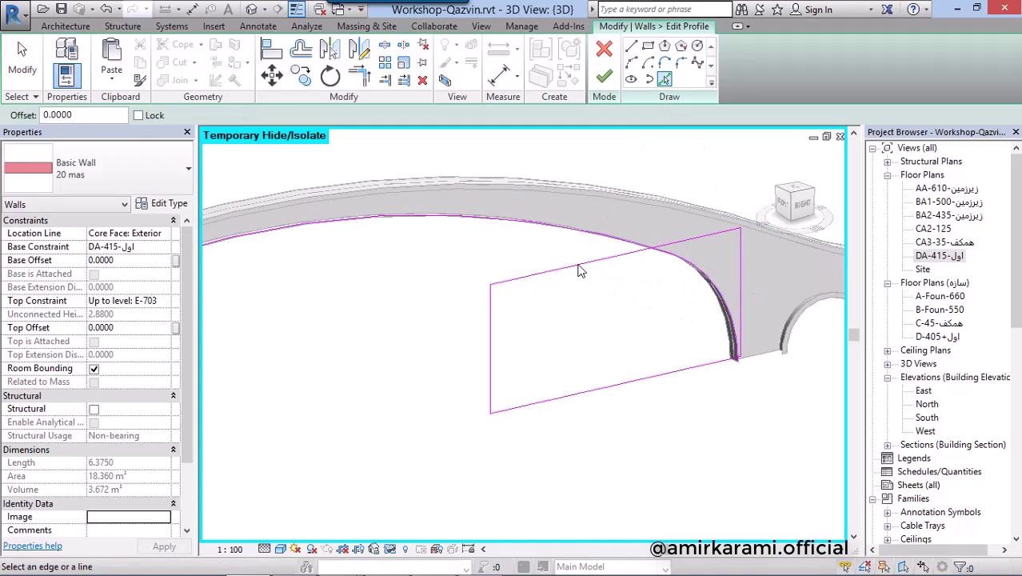
pyautogui.click(580, 270)
pyautogui.press('Delete')
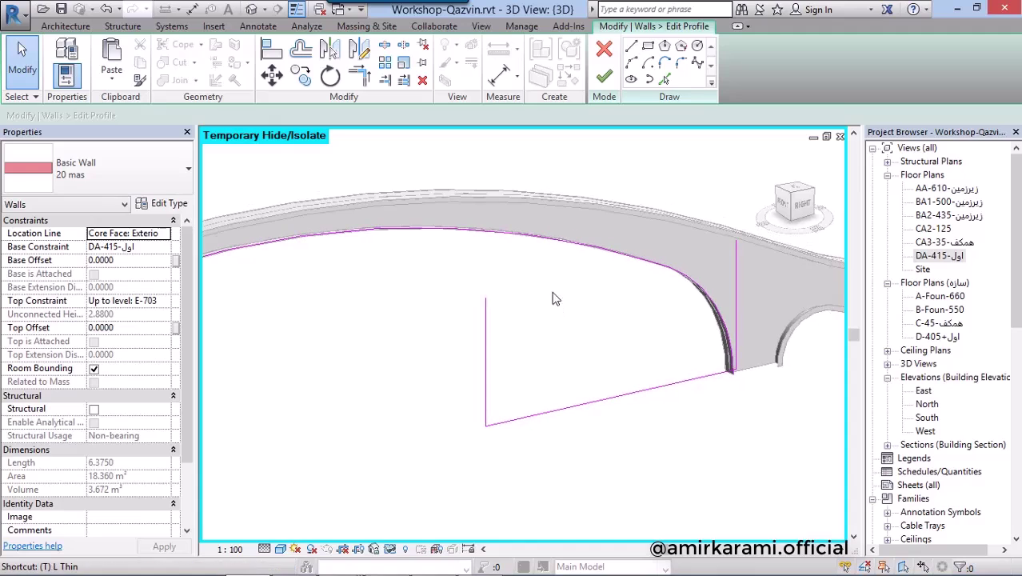
pyautogui.press('t')
pyautogui.press('r')
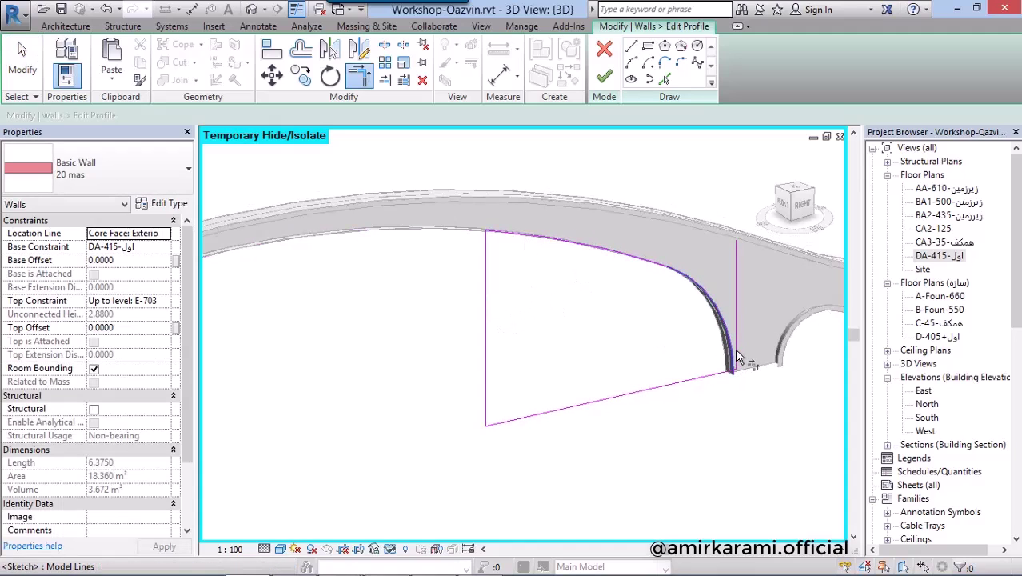
pyautogui.scroll(3, 737, 357)
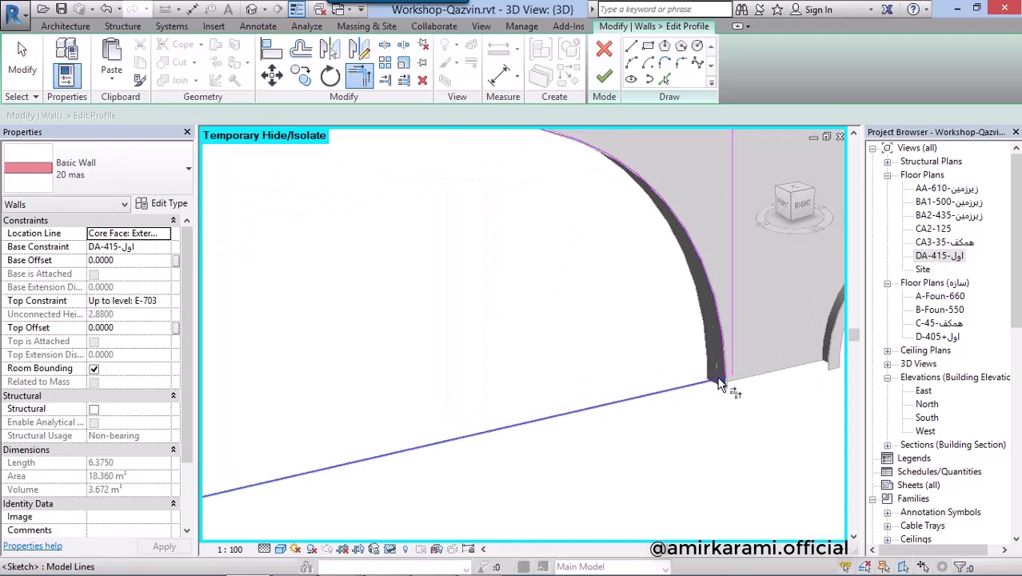
pyautogui.click(718, 383)
pyautogui.scroll(-3, 718, 384)
pyautogui.press('Escape')
pyautogui.click(717, 314)
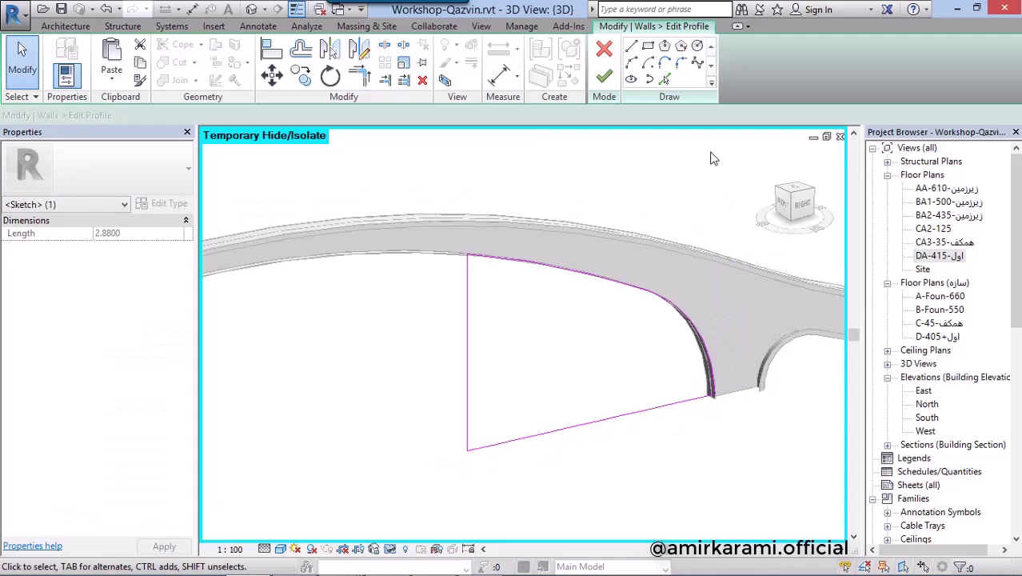
pyautogui.click(603, 76)
pyautogui.click(539, 469)
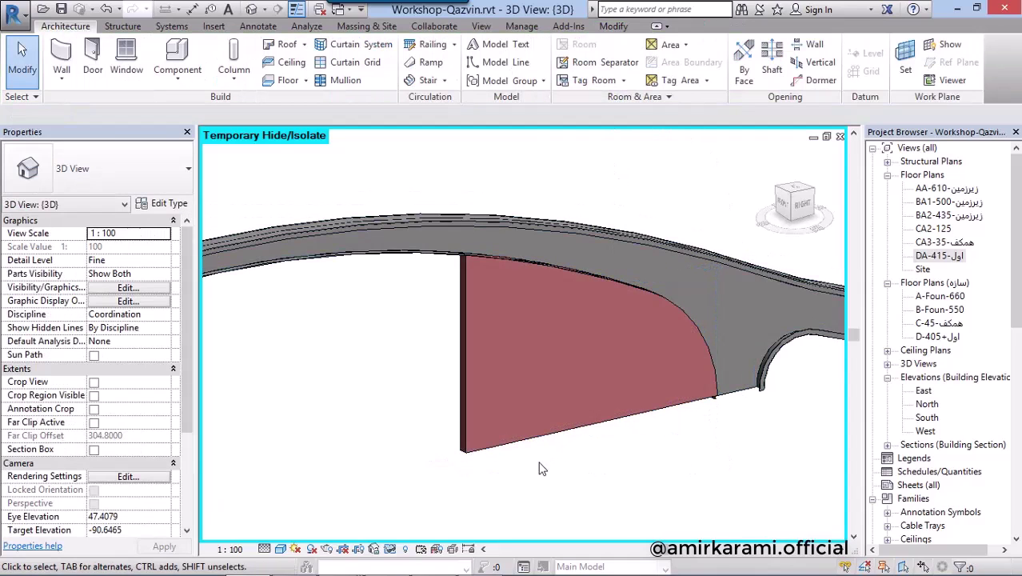
# - Restore all hidden elements and drag the interior wall's top up to a 1.5135 offset
pyautogui.click(404, 534)
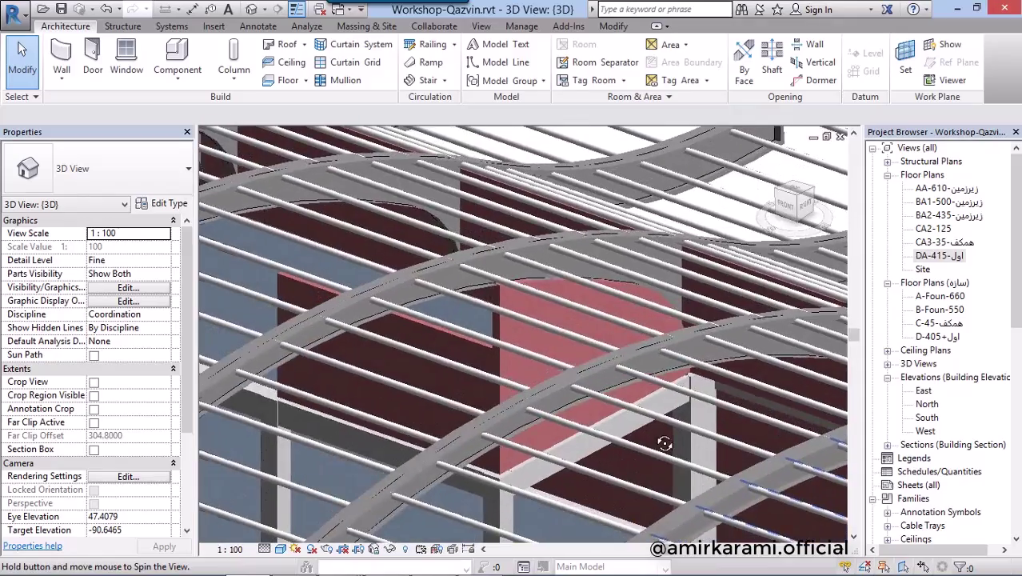
pyautogui.scroll(3, 439, 344)
pyautogui.click(439, 344)
pyautogui.moveTo(439, 344)
pyautogui.keyDown('shift'); pyautogui.mouseDown(button='middle')
pyautogui.moveTo(588, 321)
pyautogui.moveTo(425, 234)
pyautogui.mouseUp(button='middle'); pyautogui.keyUp('shift')
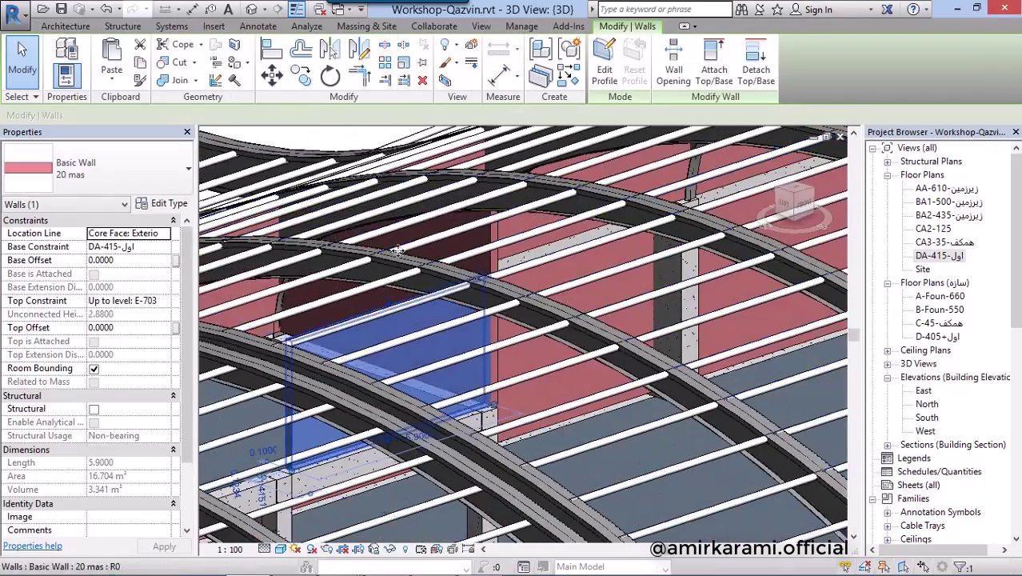
pyautogui.moveTo(395, 276); pyautogui.dragTo(402, 245)
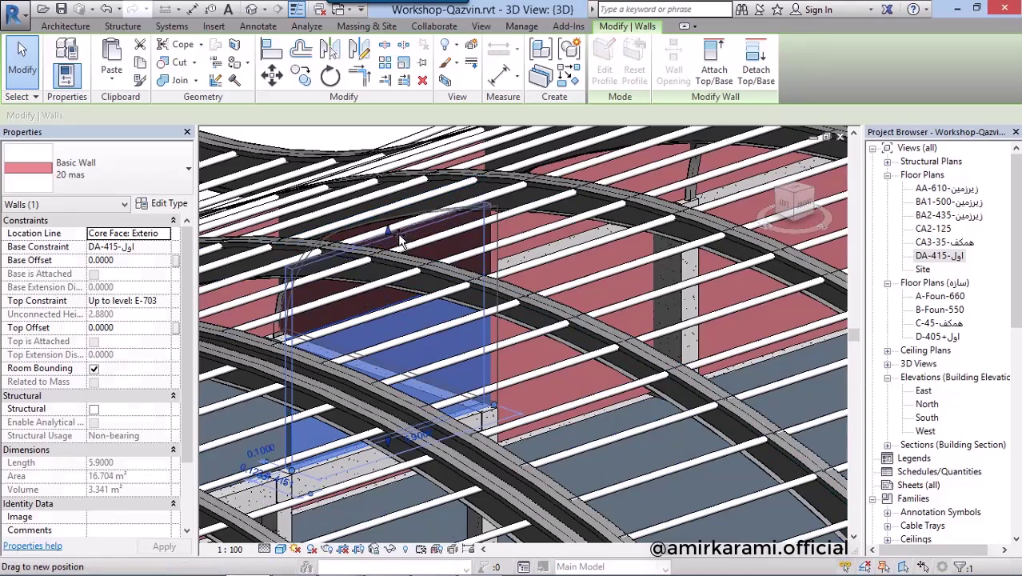
pyautogui.scroll(-5, 612, 258)
pyautogui.scroll(-3, 543, 224)
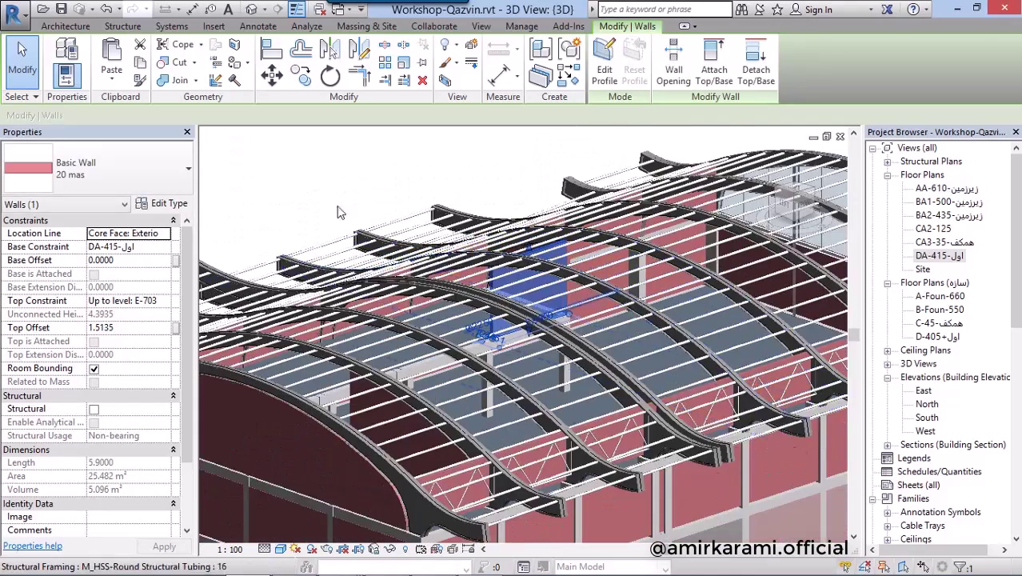
# - Deselect the wall and open the CA3-35 floor plan
pyautogui.click(482, 185)
pyautogui.moveTo(482, 185)
pyautogui.keyDown('shift'); pyautogui.mouseDown(button='middle')
pyautogui.moveTo(377, 242)
pyautogui.moveTo(447, 240)
pyautogui.mouseUp(button='middle'); pyautogui.keyUp('shift')
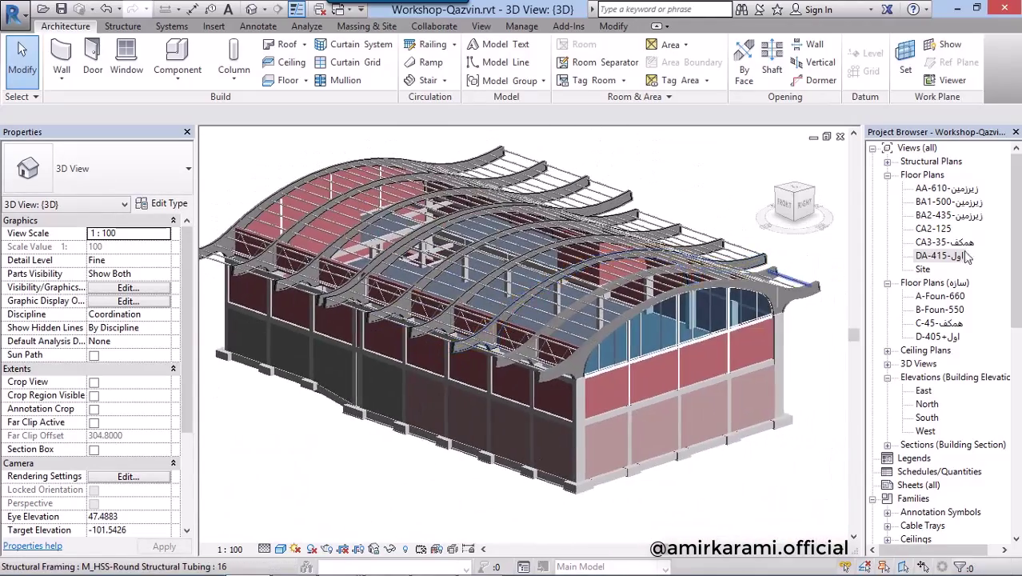
pyautogui.doubleClick(948, 242)
pyautogui.scroll(2, 419, 416)
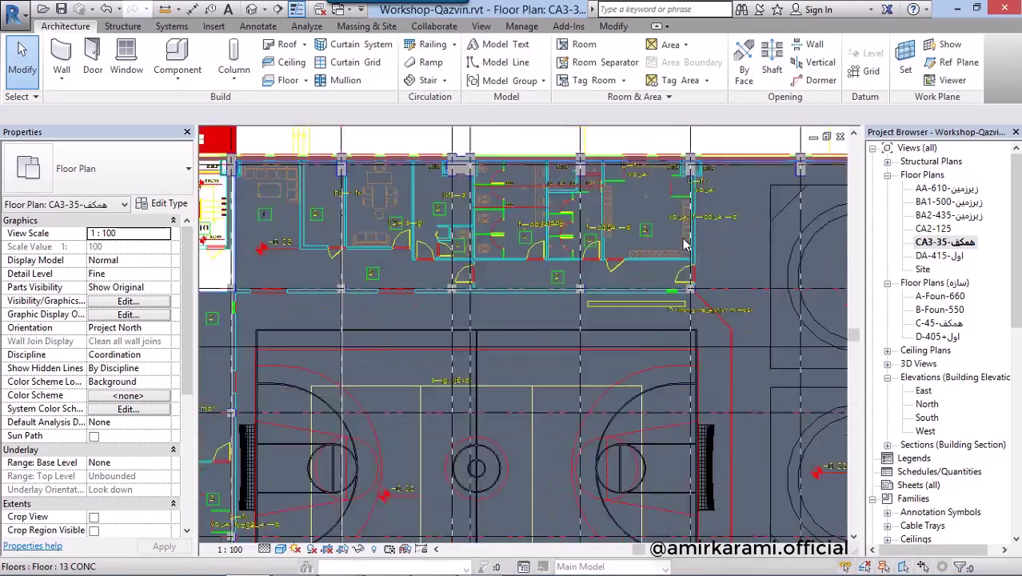
pyautogui.scroll(2, 419, 416)
pyautogui.scroll(2, 418, 415)
pyautogui.scroll(2, 419, 416)
pyautogui.scroll(2, 418, 415)
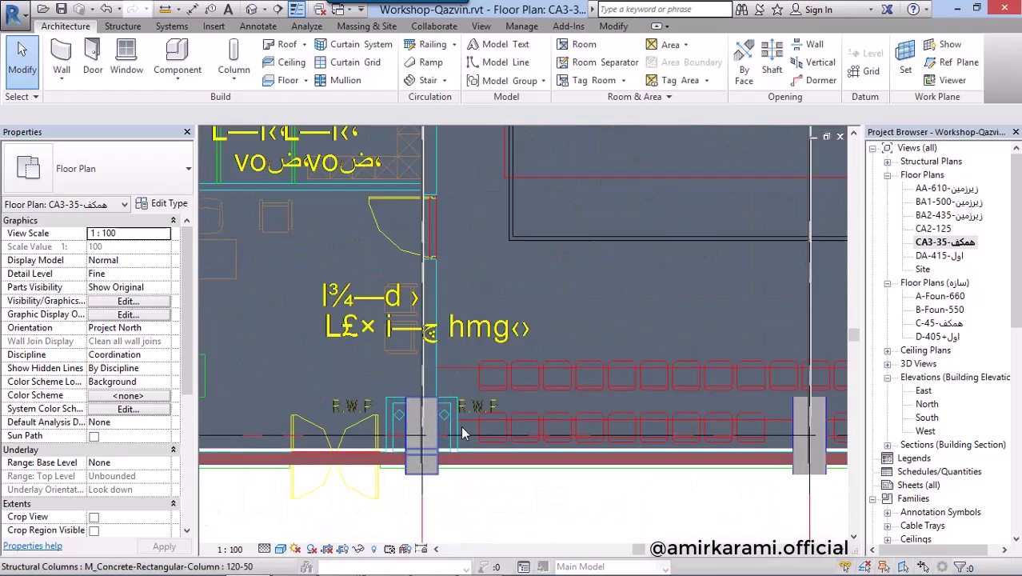
pyautogui.scroll(2, 457, 318)
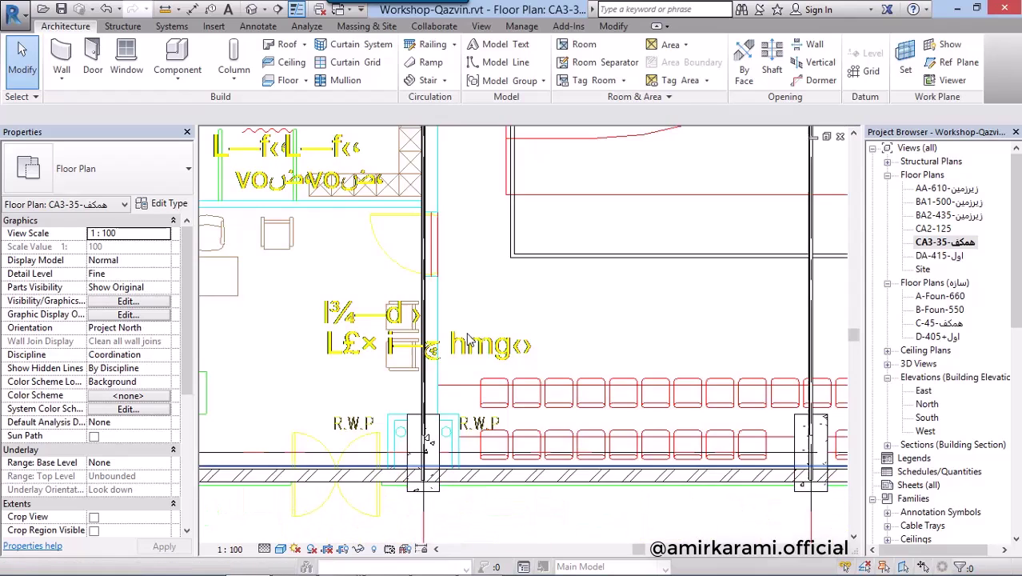
pyautogui.scroll(2, 454, 375)
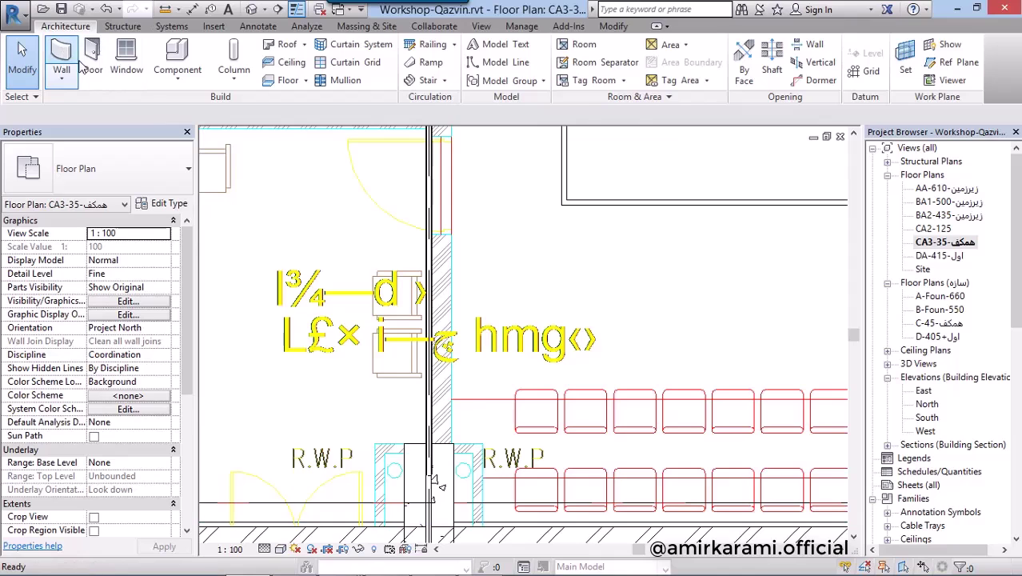
pyautogui.click(74, 63)
pyautogui.scroll(2, 444, 432)
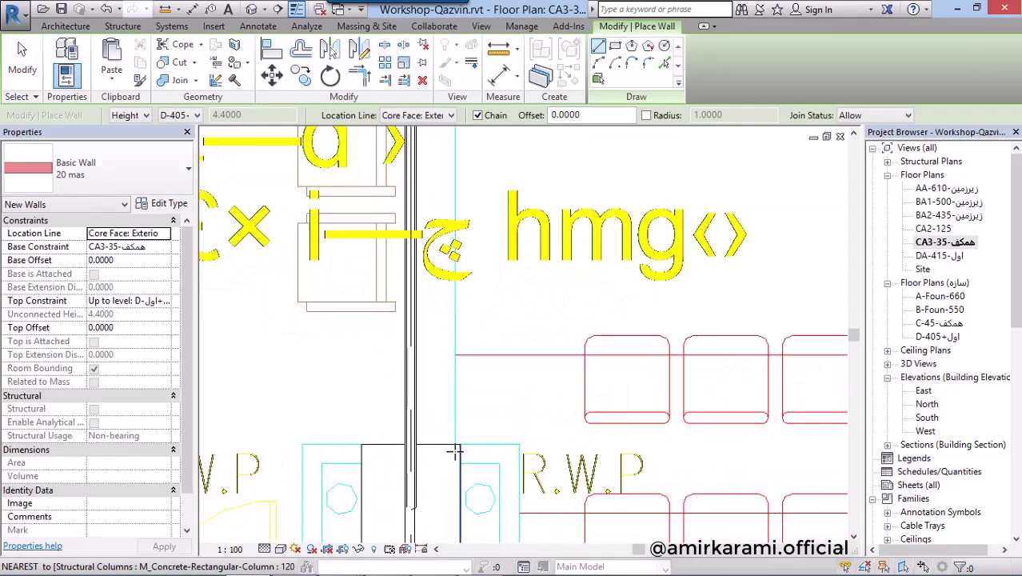
pyautogui.scroll(2, 451, 447)
pyautogui.scroll(2, 462, 344)
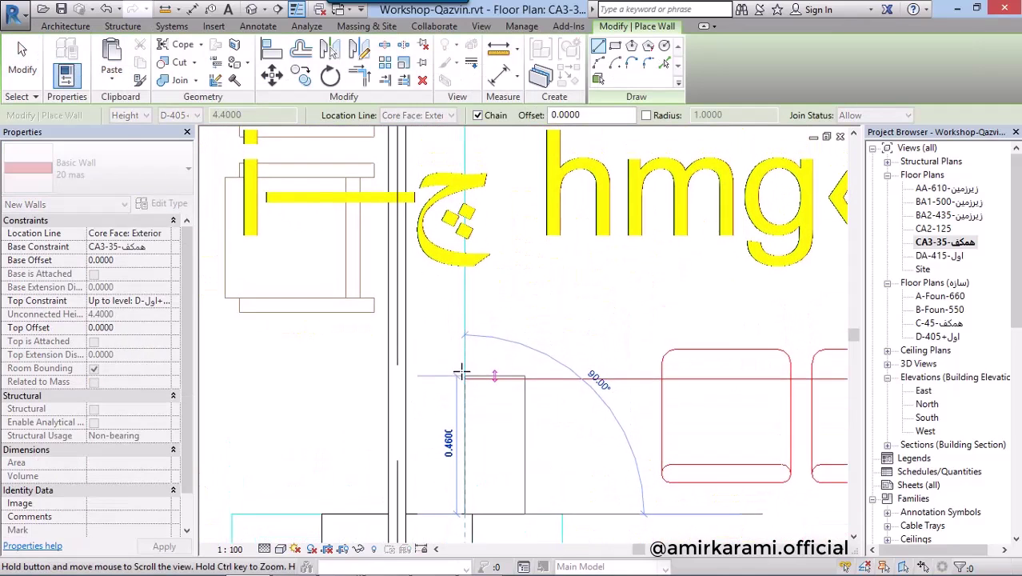
pyautogui.scroll(-1, 467, 424)
pyautogui.scroll(-2, 472, 400)
pyautogui.scroll(-2, 465, 315)
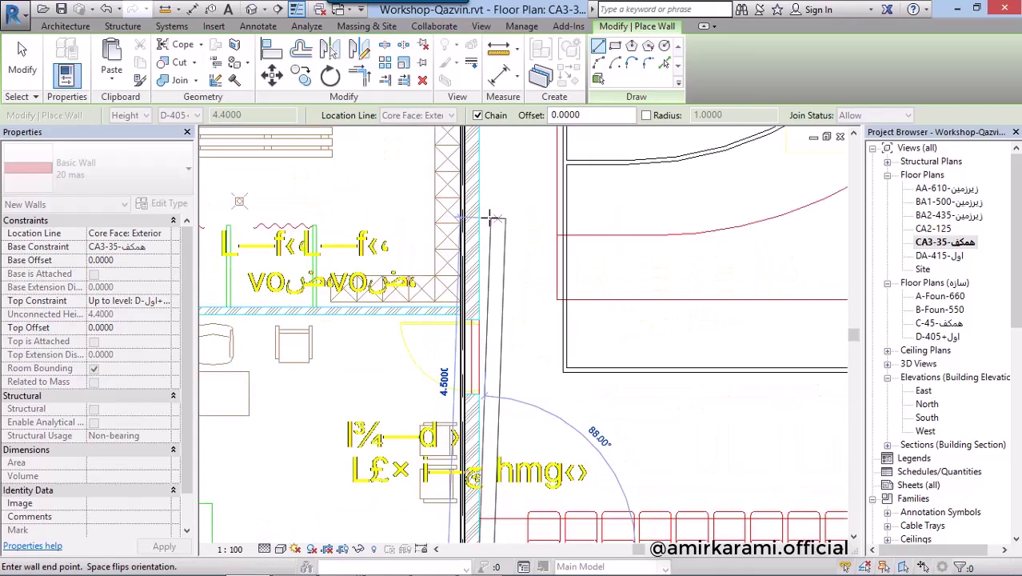
pyautogui.moveTo(484, 218); pyautogui.dragTo(506, 415, button='middle')
pyautogui.scroll(-1, 509, 468)
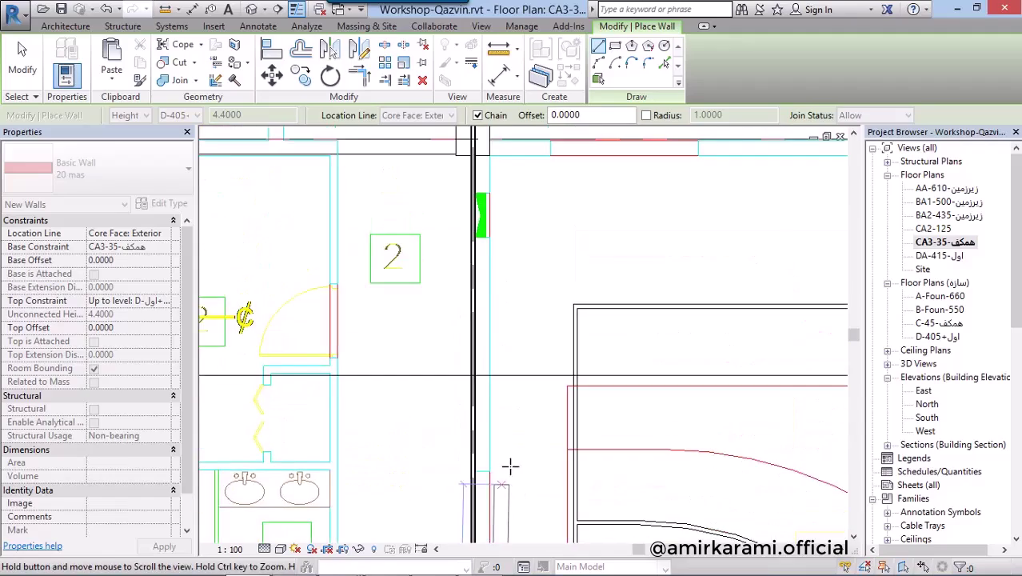
pyautogui.scroll(-1, 513, 292)
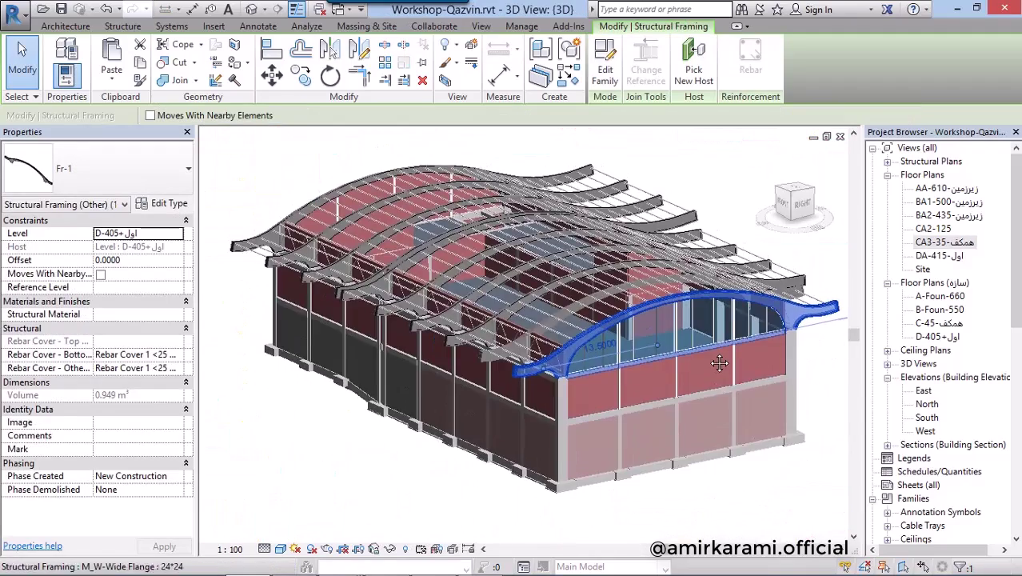
# - Hide all structural categories in the 3D view's Visibility/Graphics settings
pyautogui.keyDown('shift'); pyautogui.moveTo(760, 305); pyautogui.dragTo(708, 350, button='middle'); pyautogui.keyUp('shift')
pyautogui.press('v')
pyautogui.press('v')
pyautogui.click(512, 302)
pyautogui.press('s')
pyautogui.press('t')
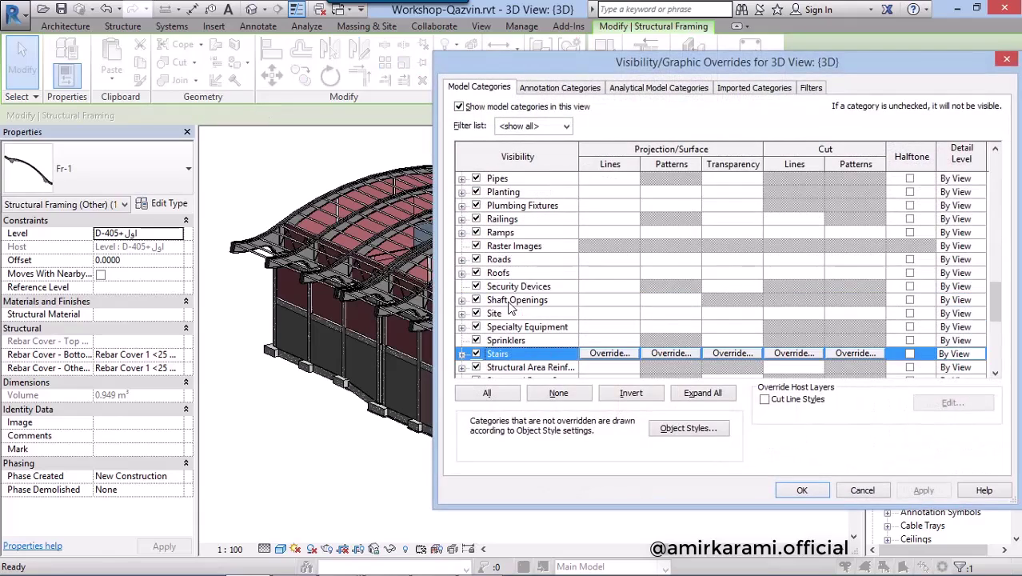
pyautogui.scroll(-2, 534, 305)
pyautogui.scroll(-1, 531, 303)
pyautogui.press('Down')
pyautogui.scroll(-3, 560, 304)
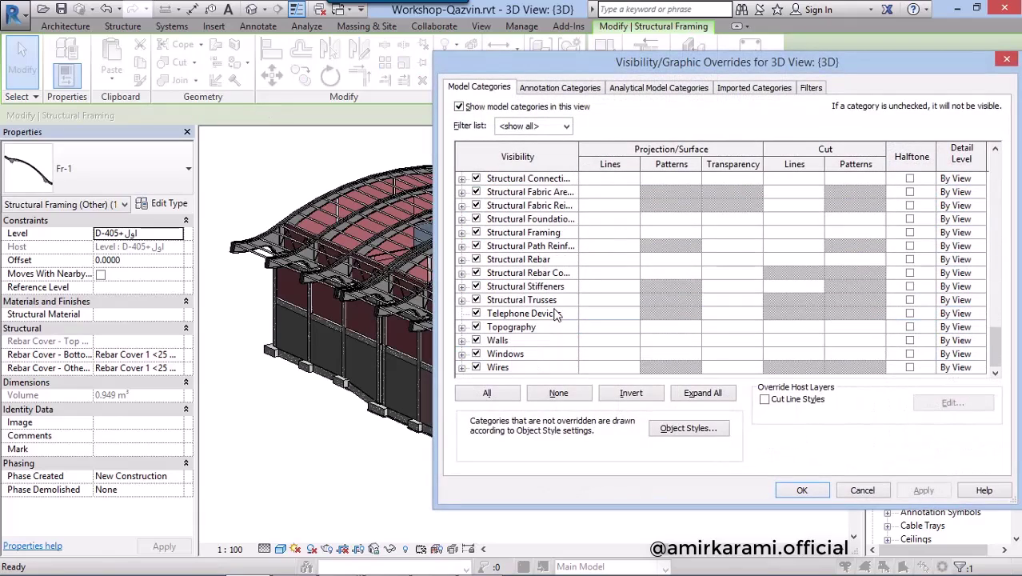
pyautogui.keyDown('shift'); pyautogui.click(512, 300); pyautogui.keyUp('shift')
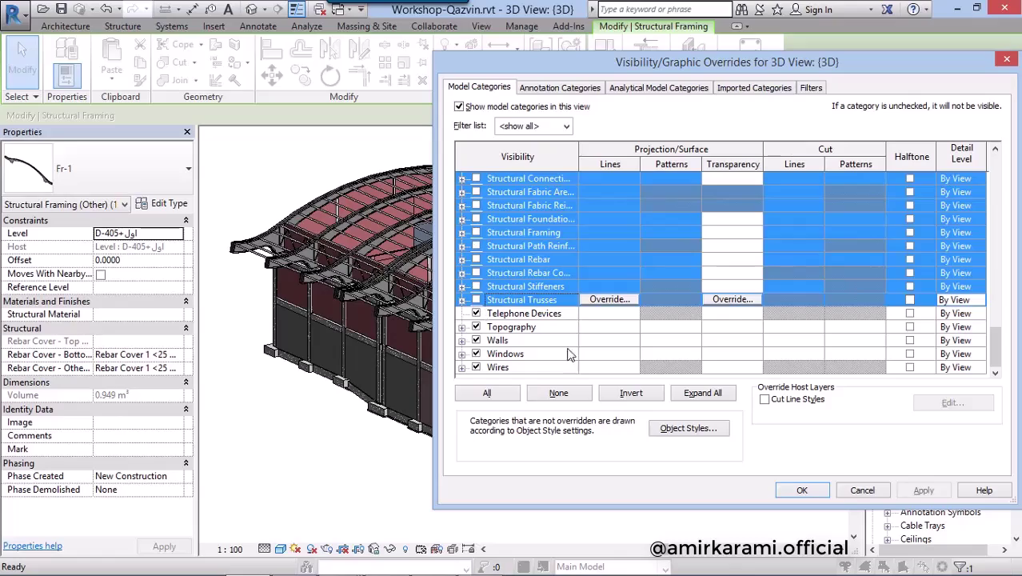
pyautogui.click(797, 491)
# - Attach the tops of the three interior walls to the concrete floor slab, accepting the warning
pyautogui.scroll(2, 565, 246)
pyautogui.scroll(3, 566, 246)
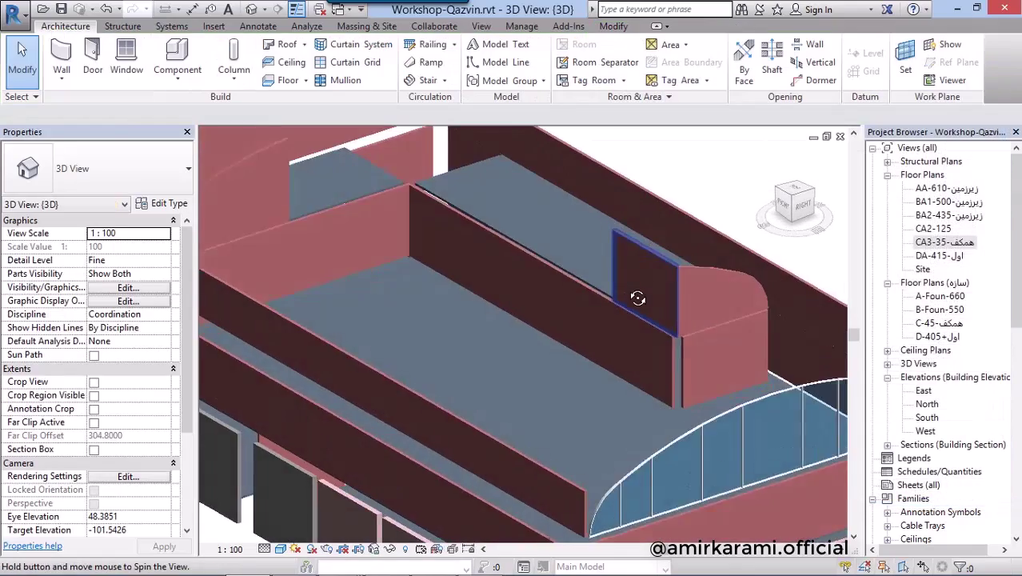
pyautogui.moveTo(639, 292); pyautogui.dragTo(662, 361, button='middle')
pyautogui.scroll(-2, 662, 361)
pyautogui.click(479, 297)
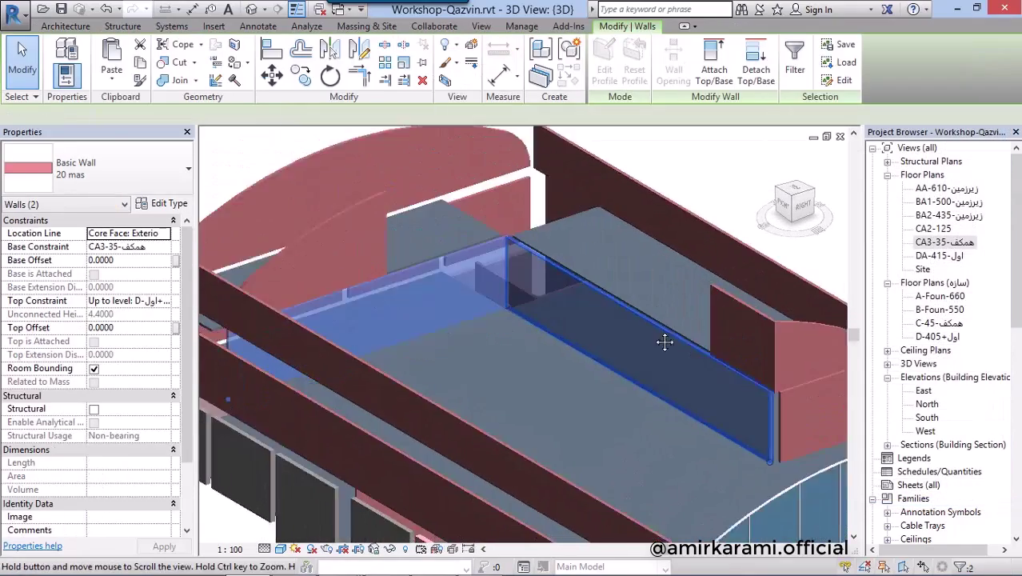
pyautogui.scroll(2, 661, 342)
pyautogui.keyDown('shift'); pyautogui.moveTo(577, 331); pyautogui.dragTo(600, 362, button='middle'); pyautogui.keyUp('shift')
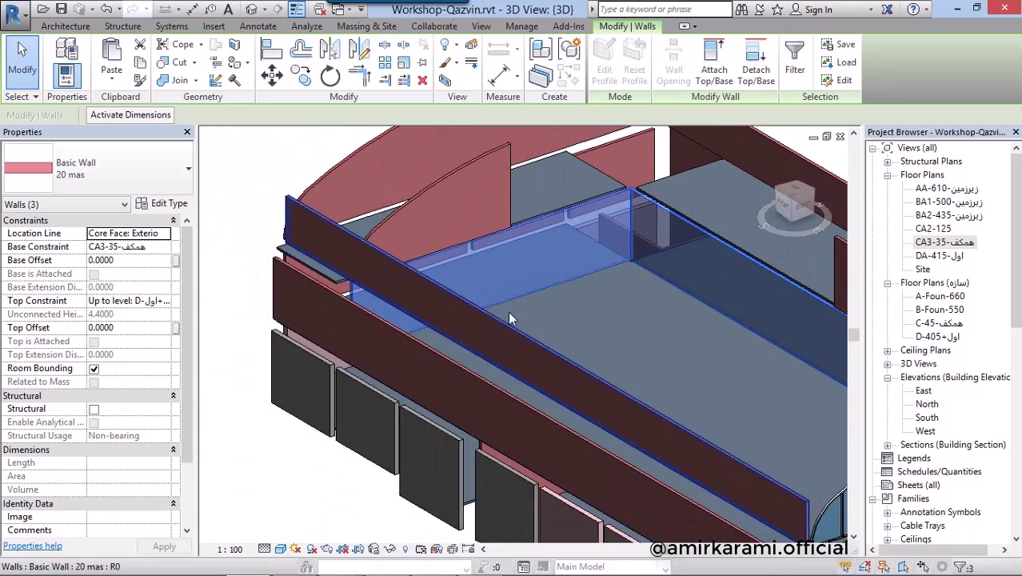
pyautogui.keyDown('shift'); pyautogui.moveTo(509, 318); pyautogui.dragTo(608, 304, button='middle'); pyautogui.keyUp('shift')
pyautogui.click(714, 64)
pyautogui.click(646, 241)
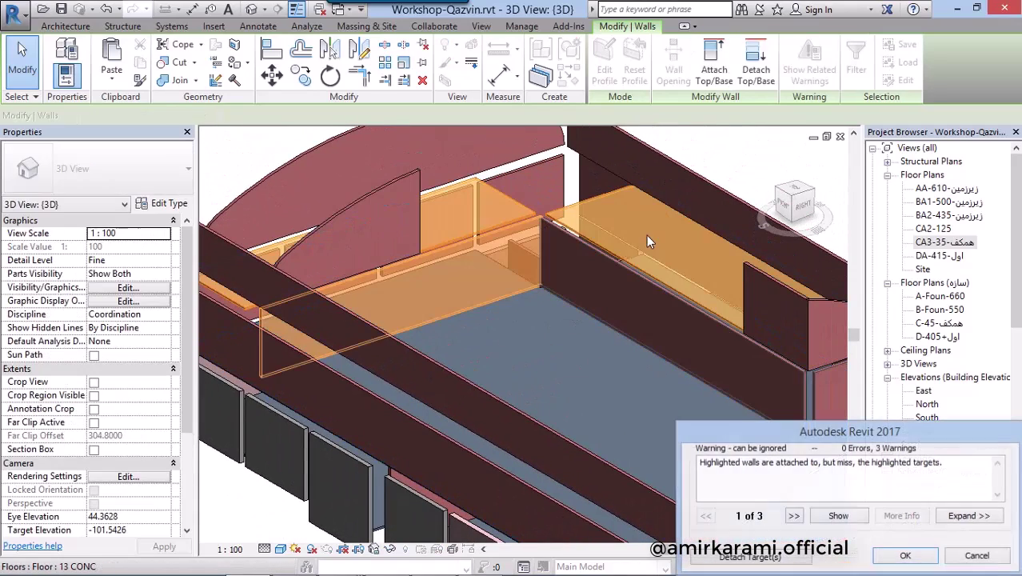
pyautogui.click(906, 555)
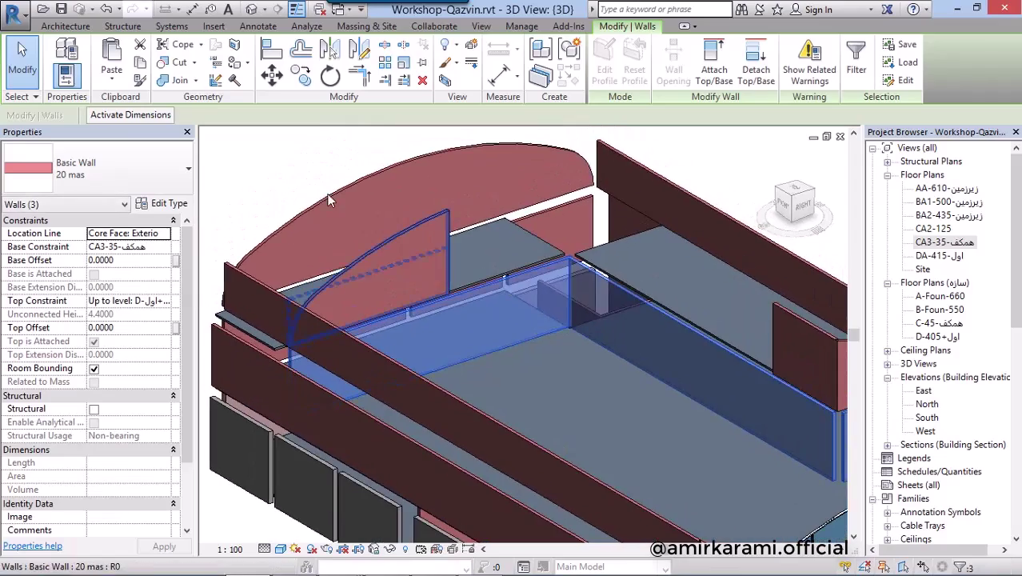
# - Clear the selection and zoom to fit the whole building
pyautogui.press('Escape')
pyautogui.moveTo(677, 411)
pyautogui.keyDown('shift'); pyautogui.mouseDown(button='middle')
pyautogui.moveTo(704, 366)
pyautogui.moveTo(707, 331)
pyautogui.mouseUp(button='middle'); pyautogui.keyUp('shift')
pyautogui.press('z')
pyautogui.press('f')
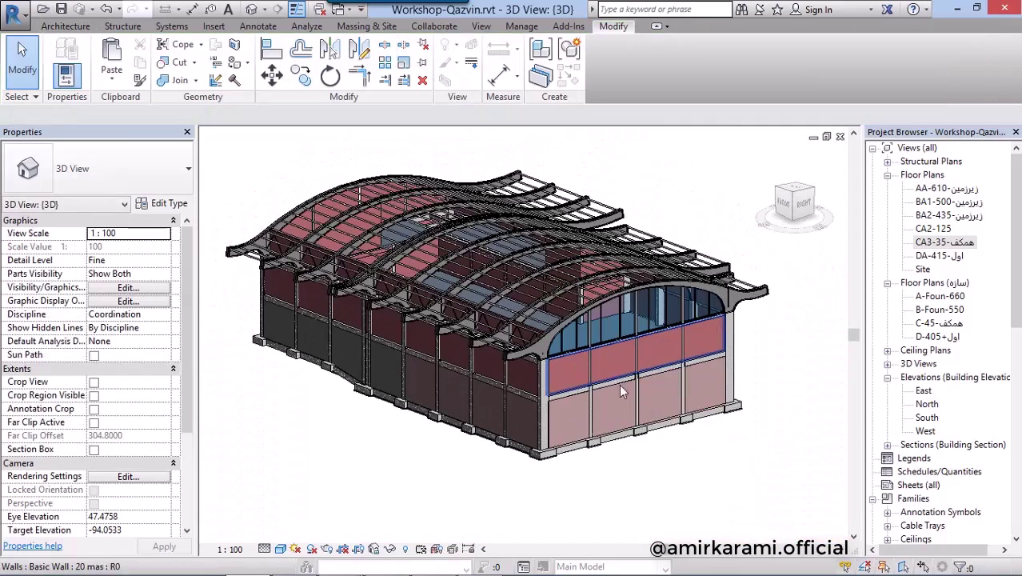